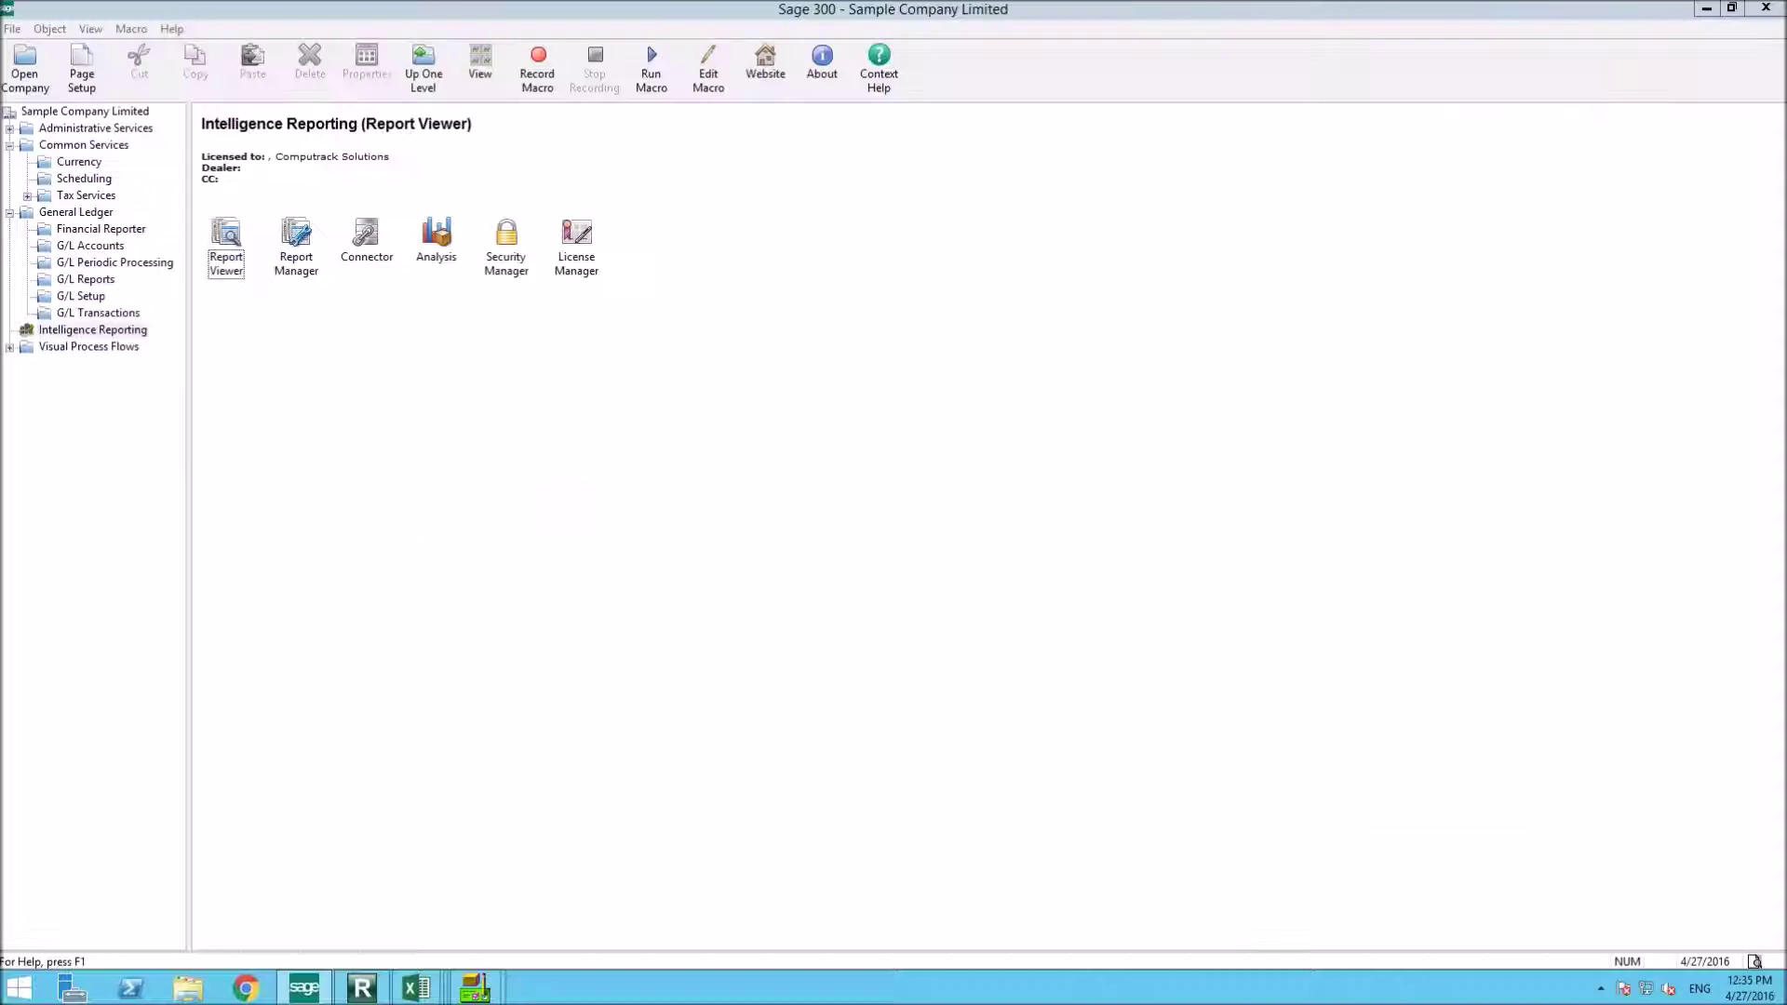
- Switch to the Connector and view the properties of the AP DATA and Copy of Purchase Master 3-2 (AE-SQL) containers
double_click(296, 240)
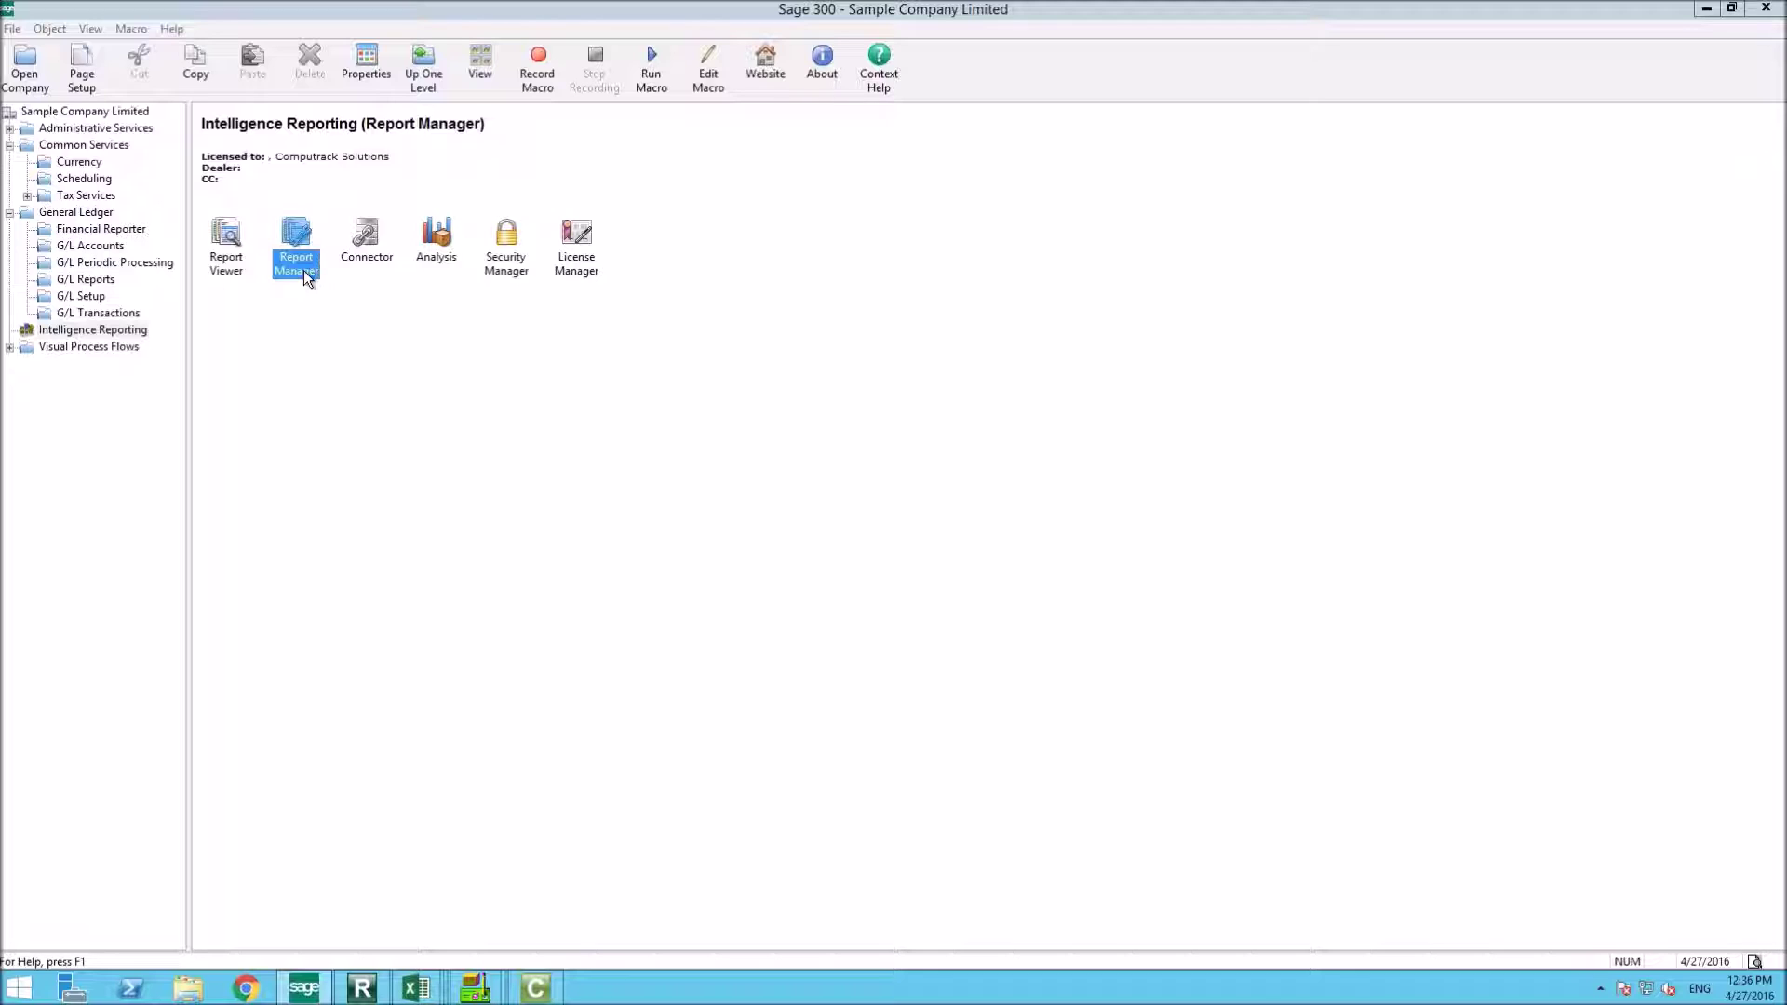
click(368, 265)
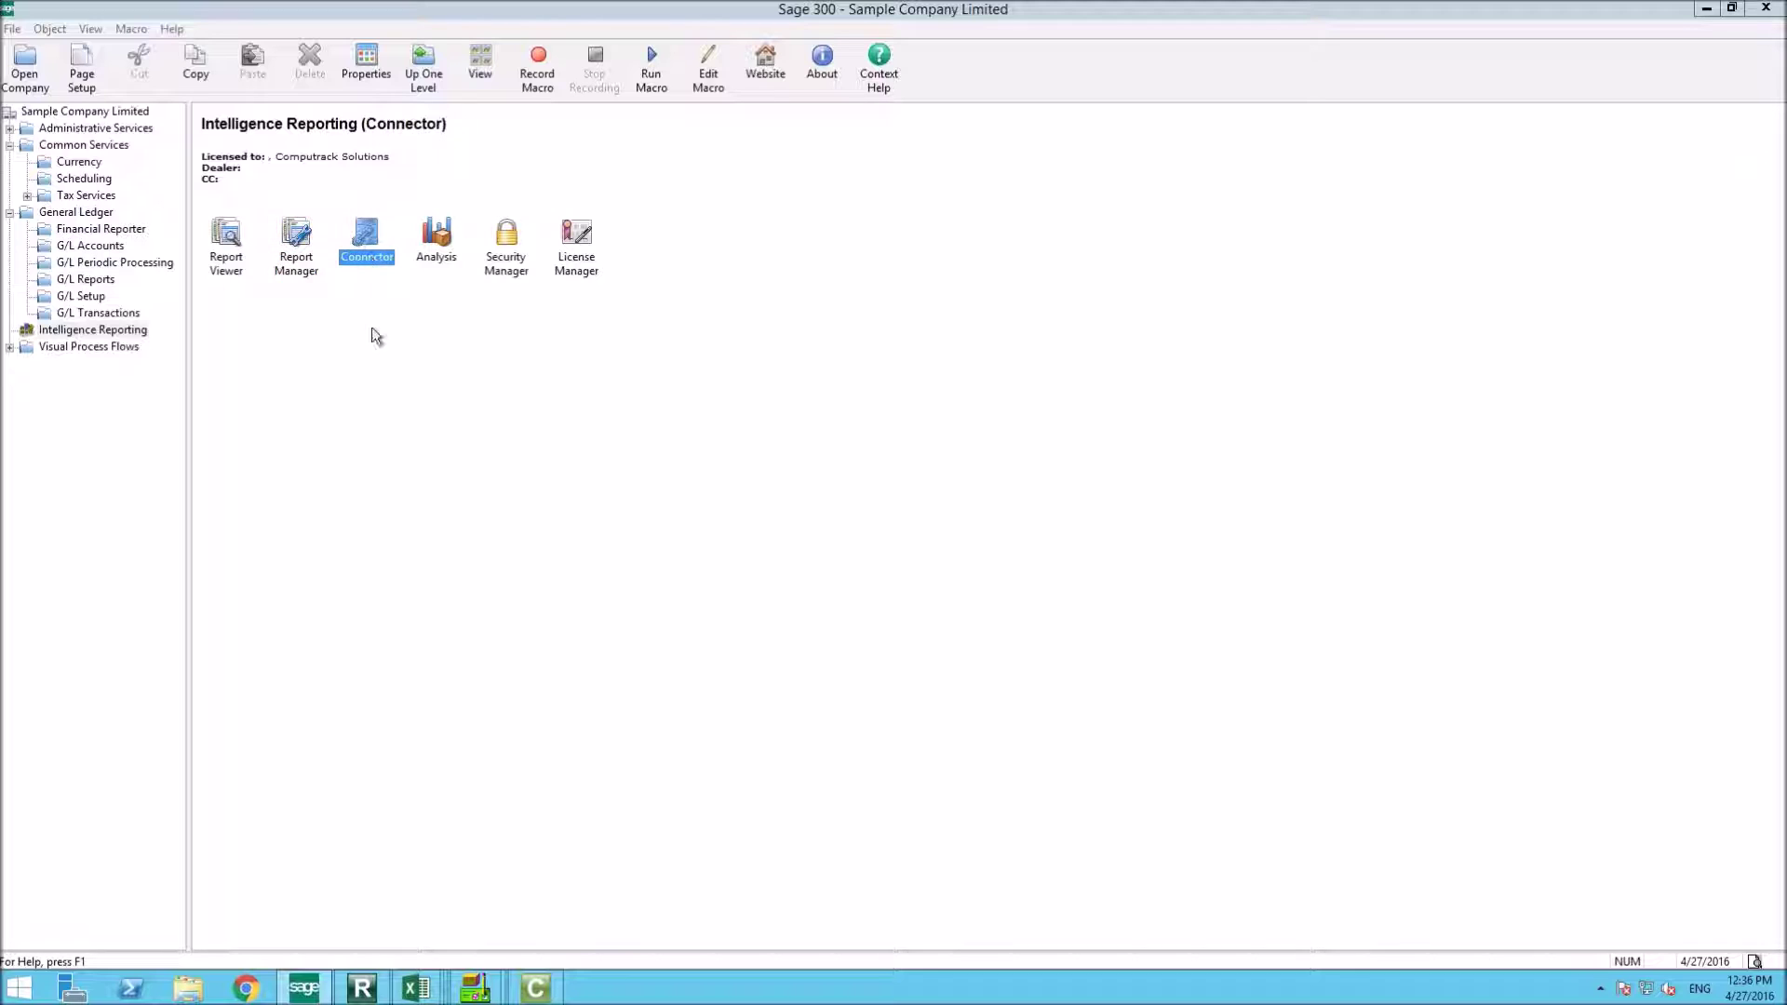
click(536, 991)
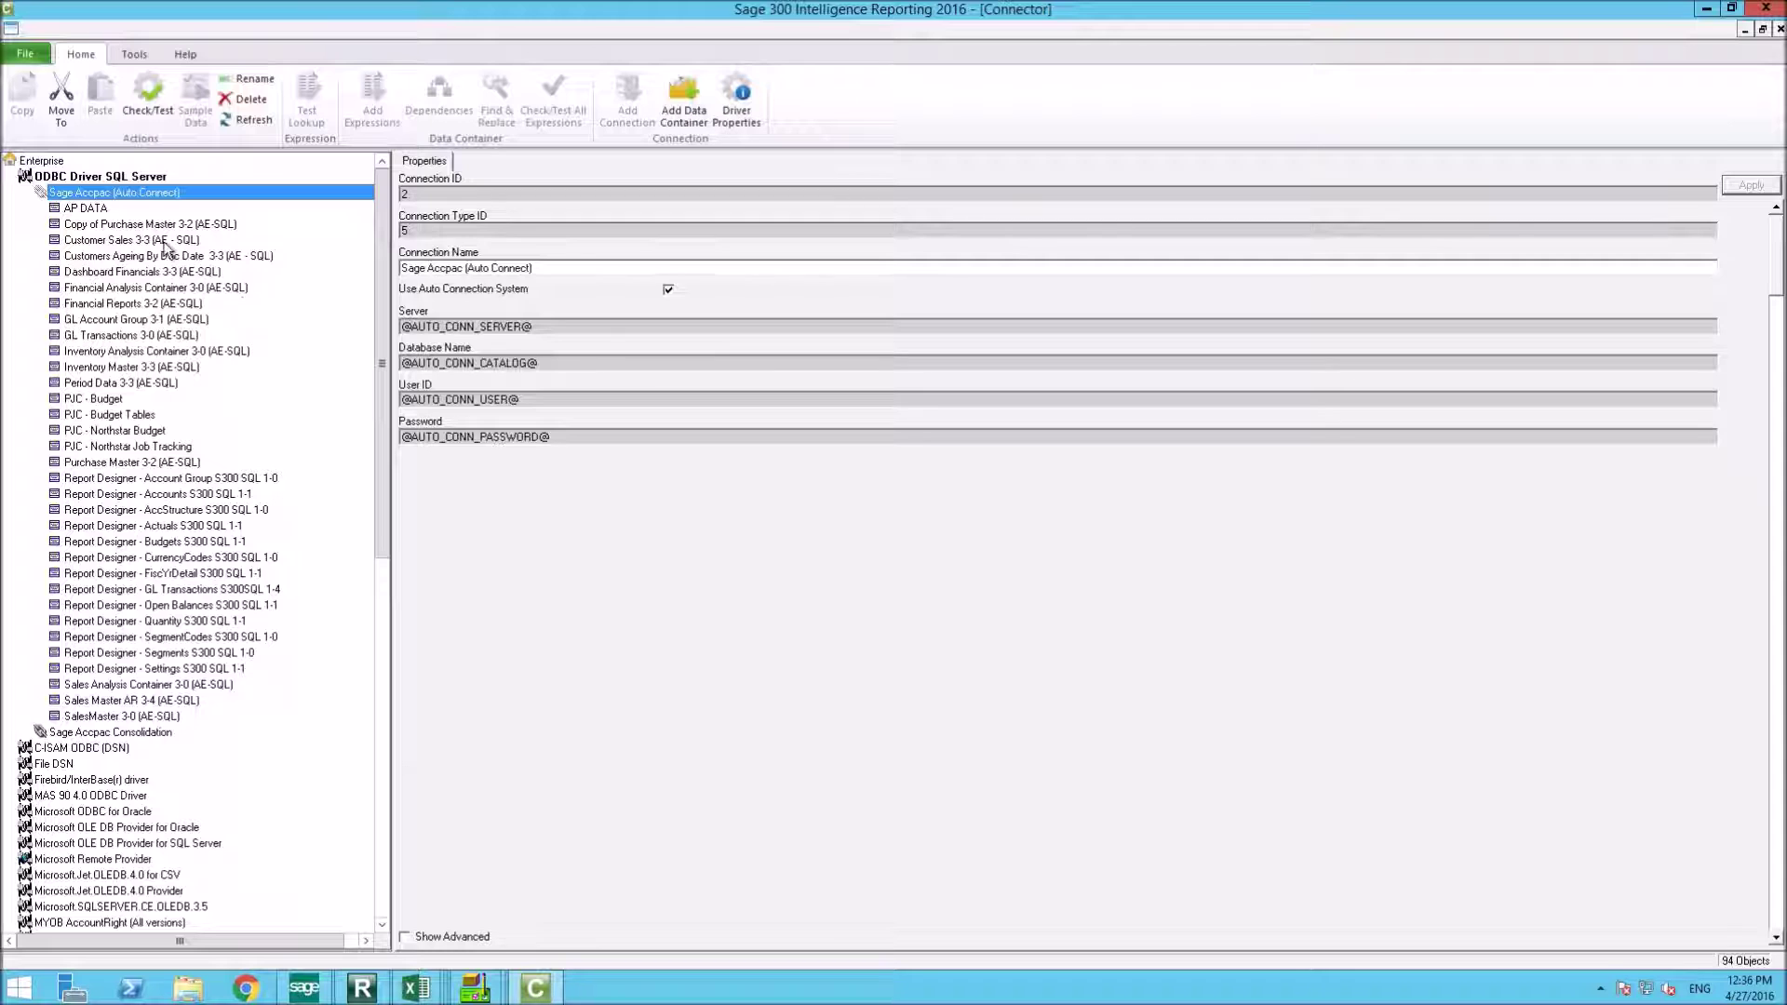
click(101, 208)
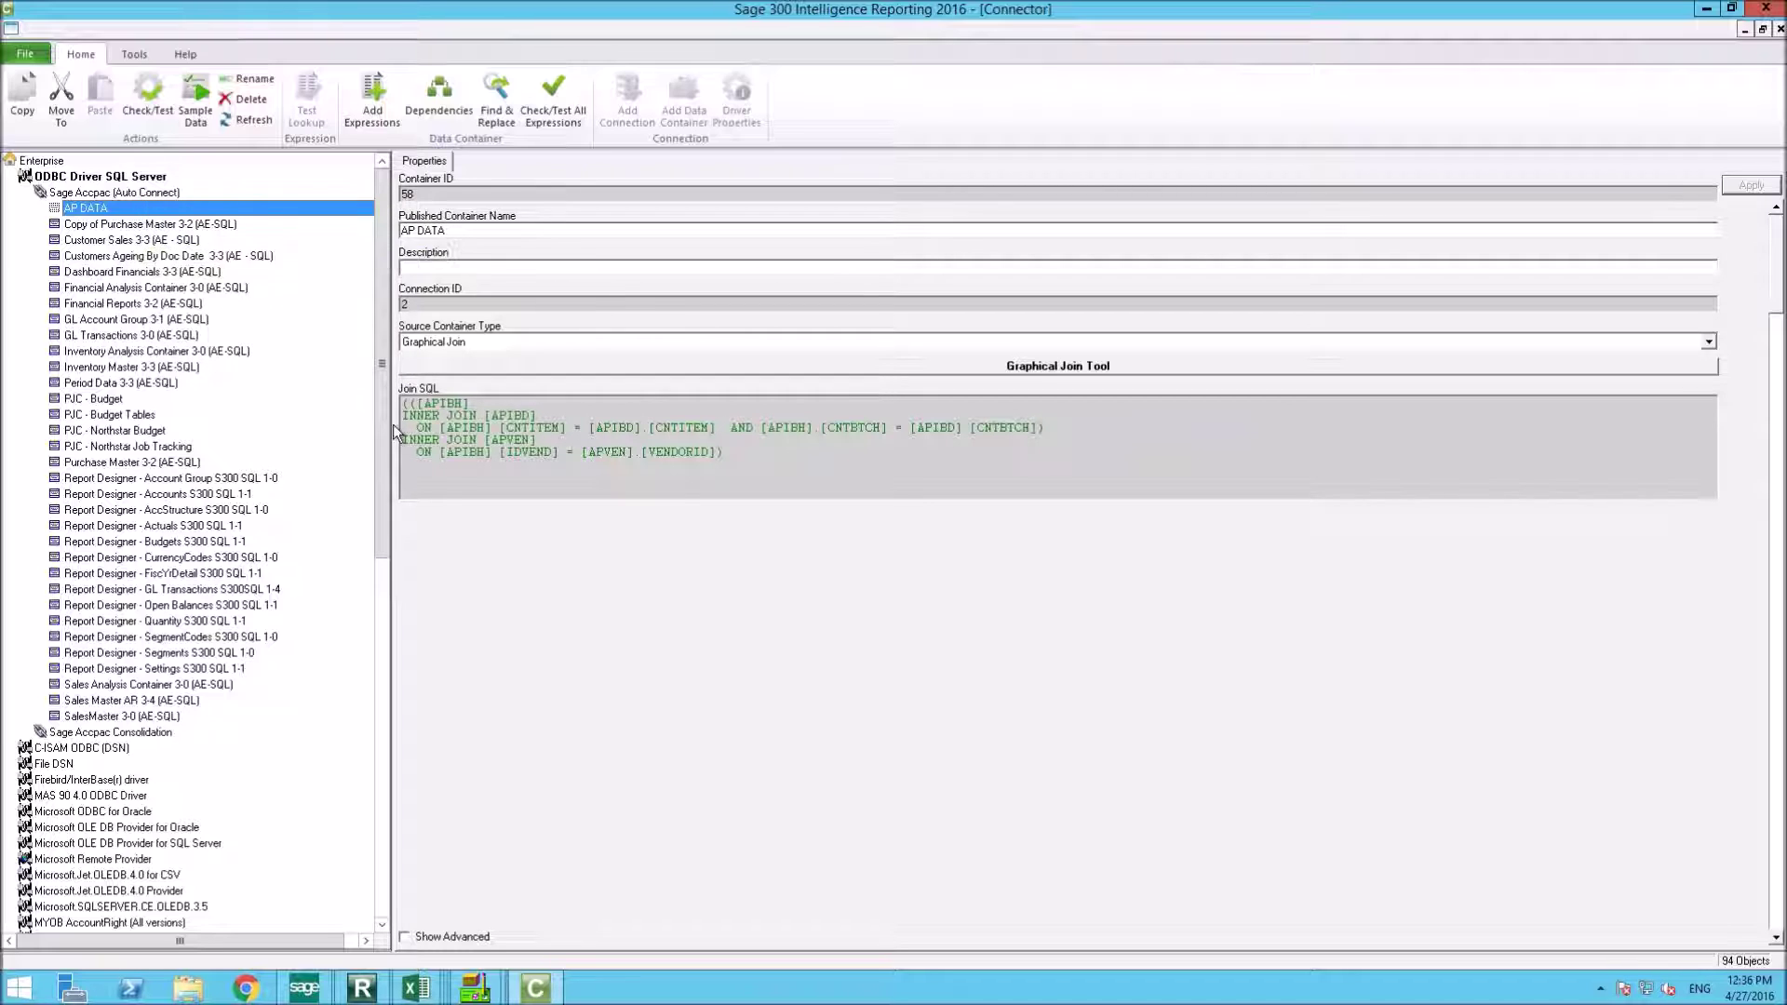
click(143, 227)
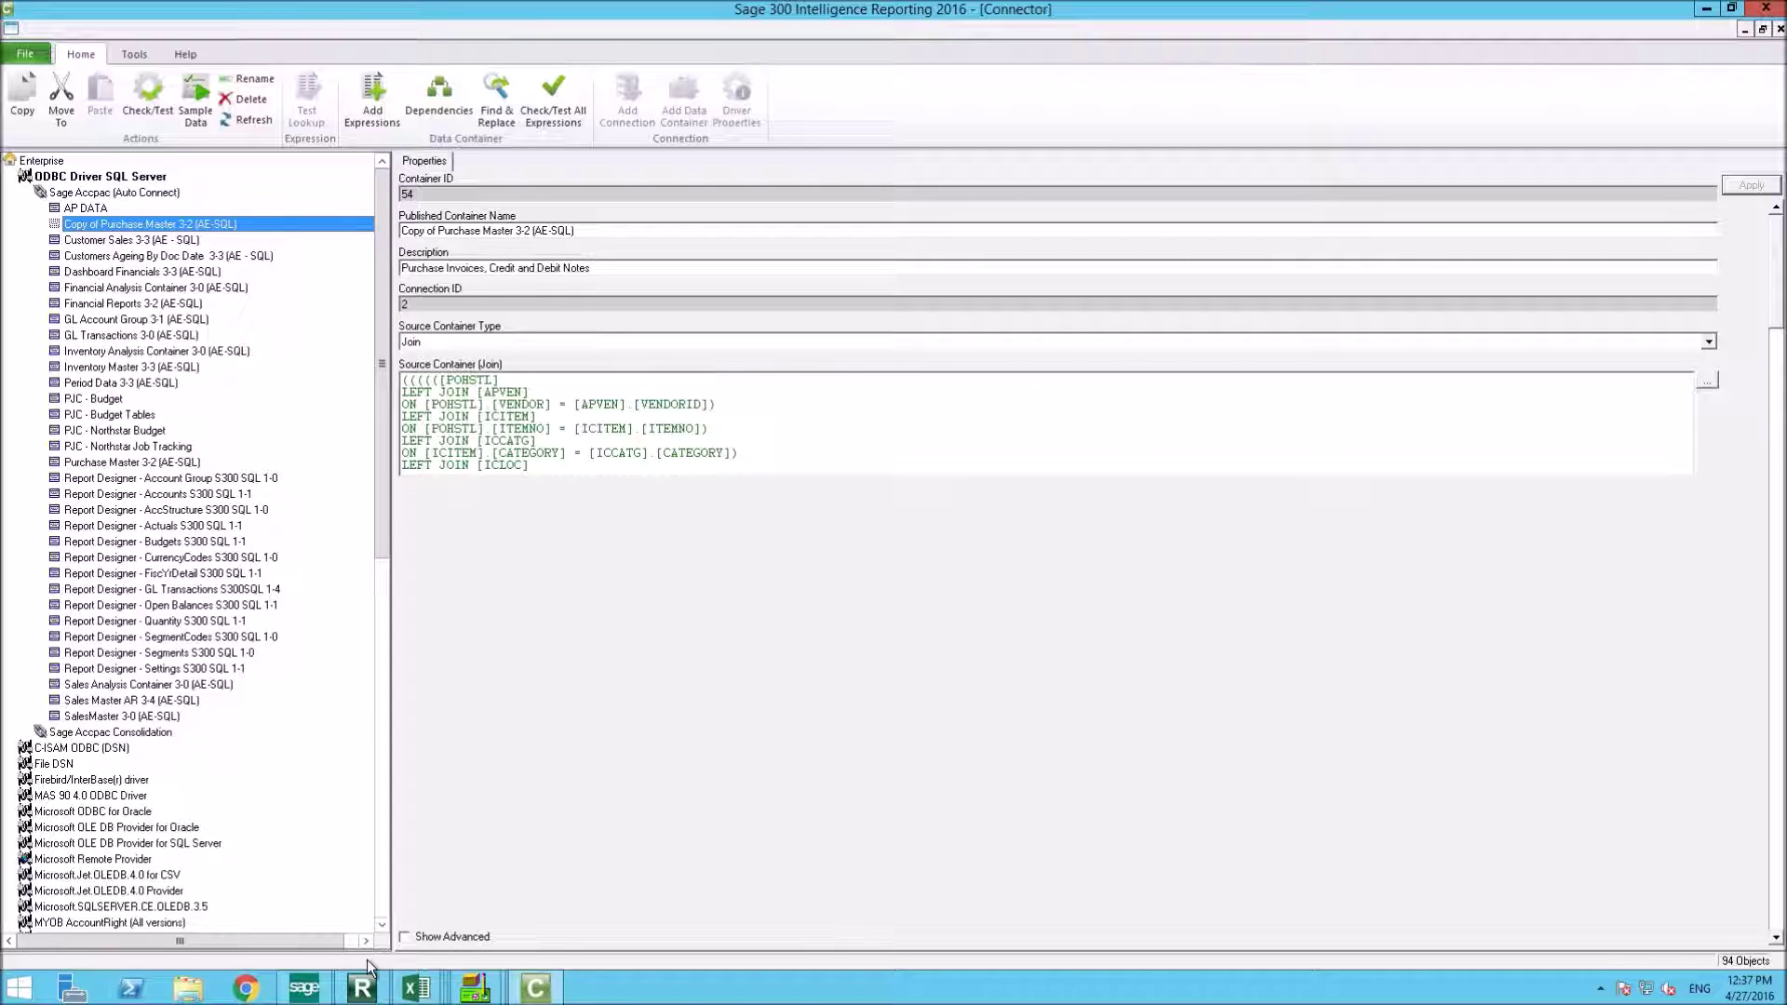
- Return to Sage 300 Intelligence Reporting and bring up the Report Viewer window
click(305, 988)
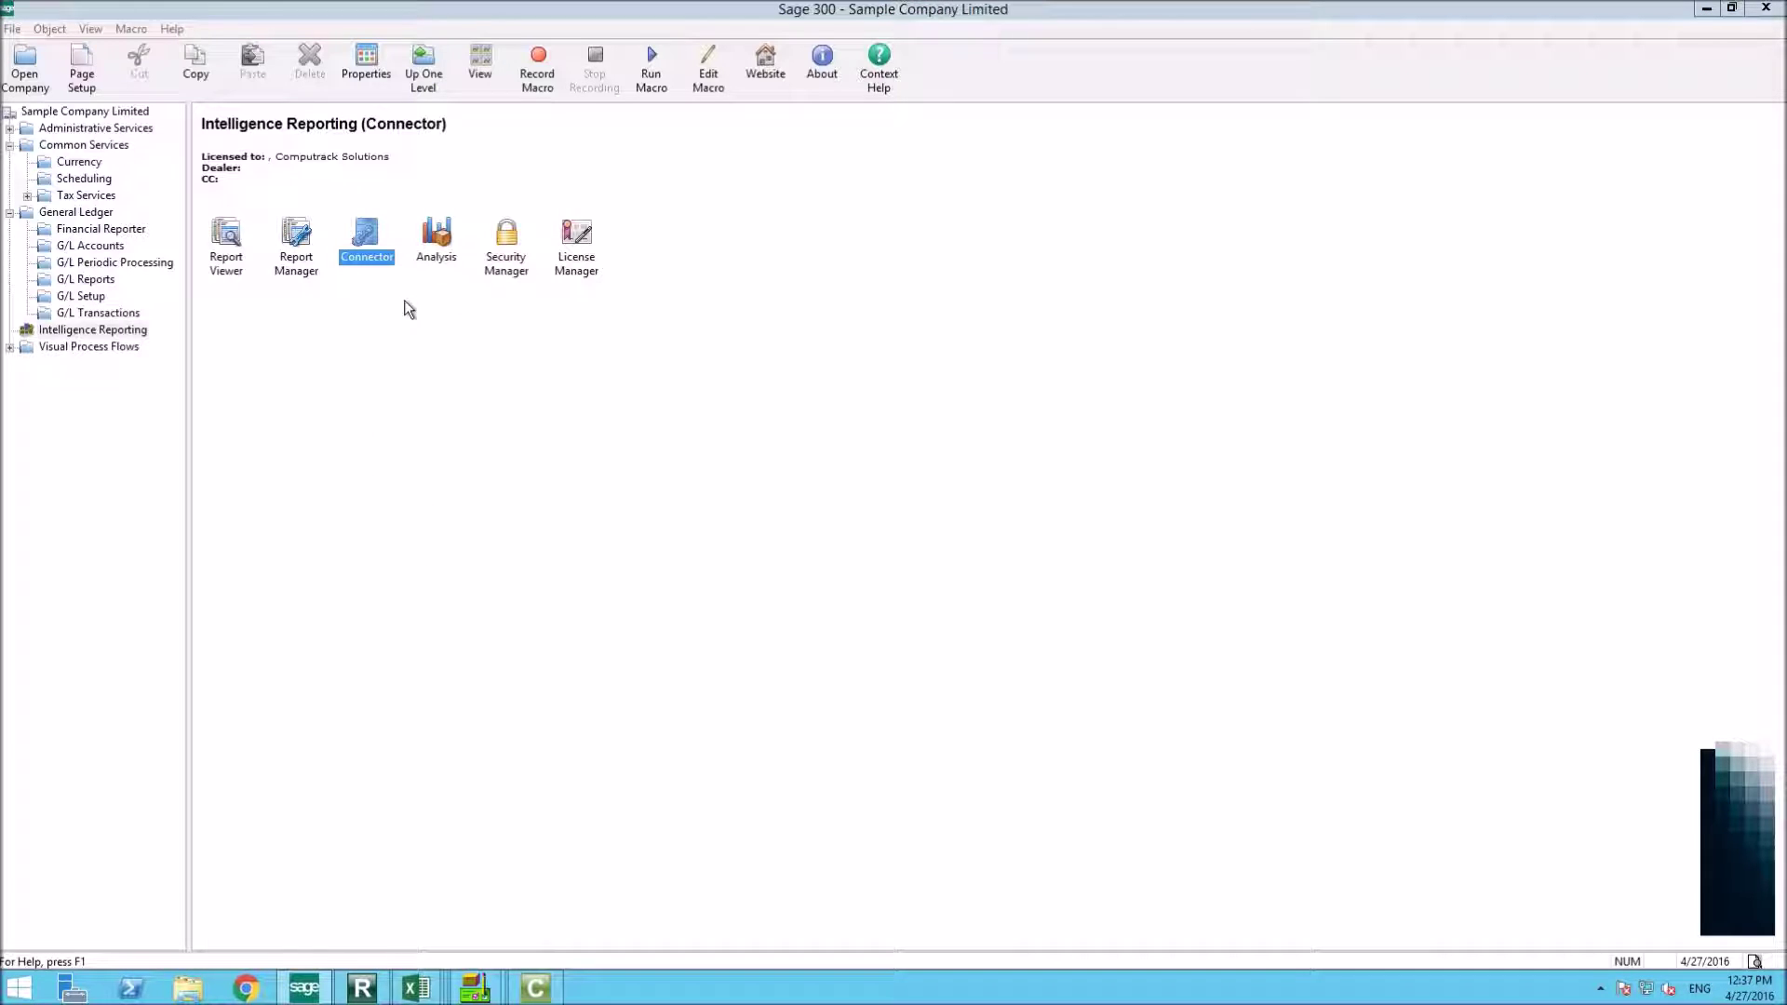
click(298, 265)
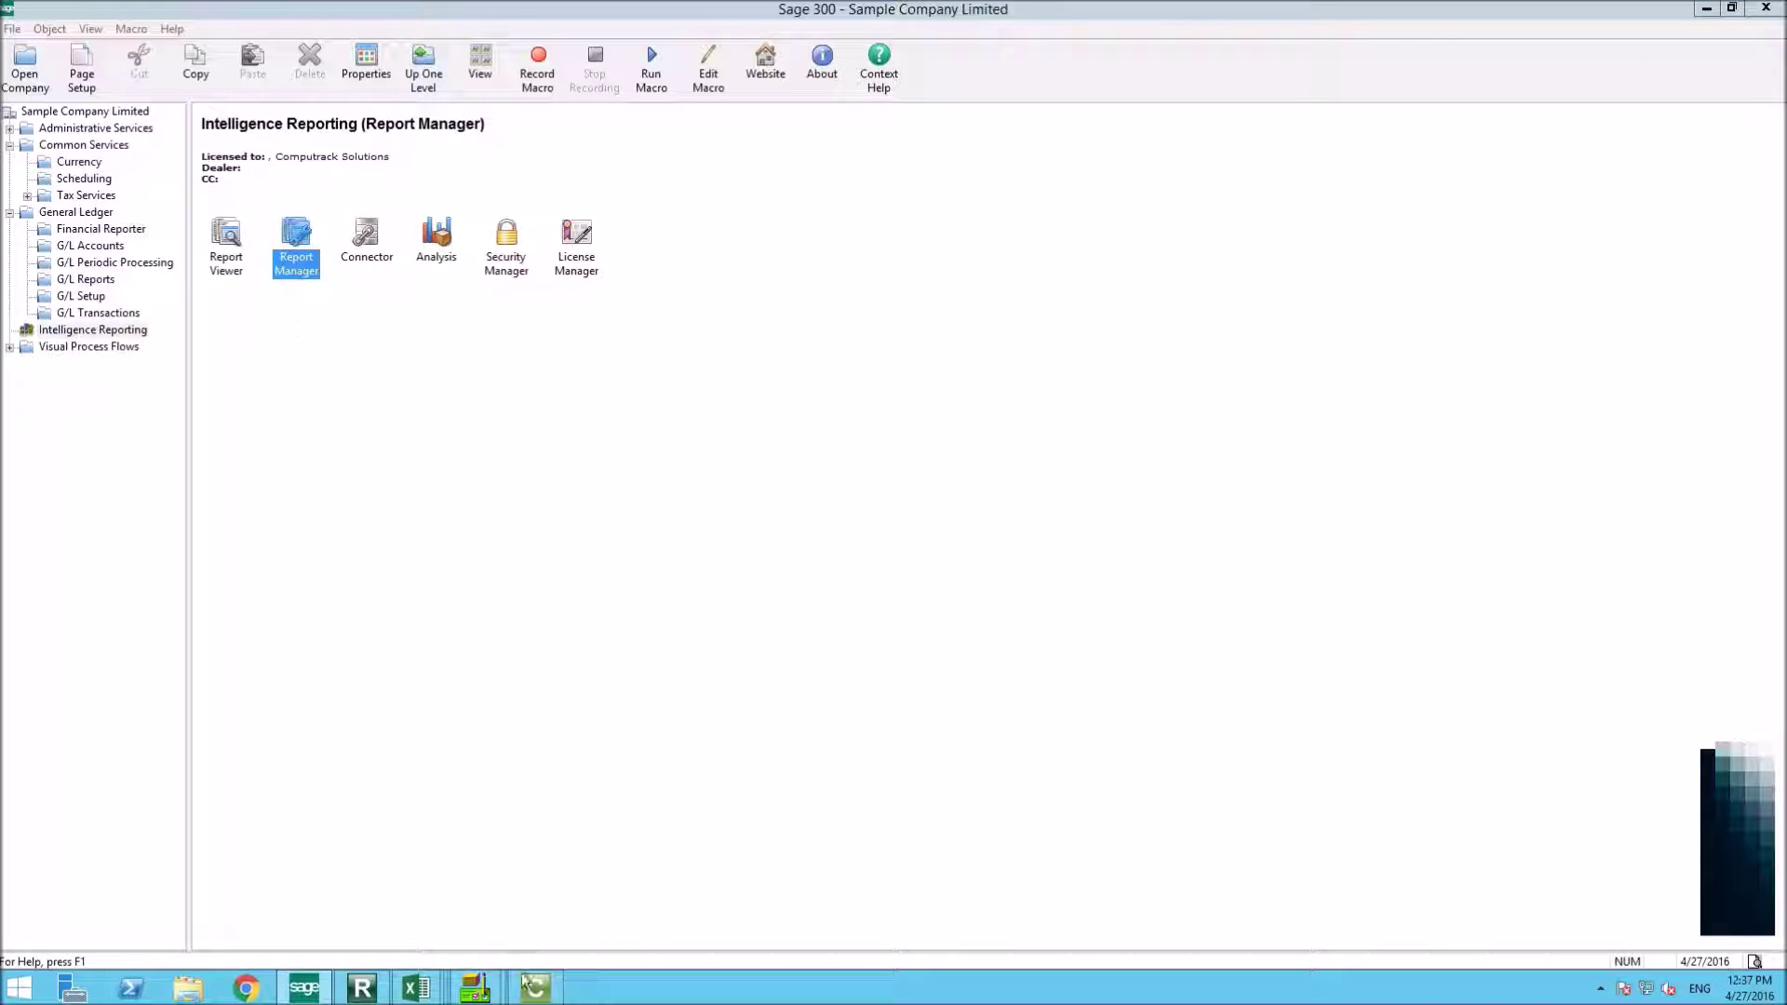
mouse_move(527, 985)
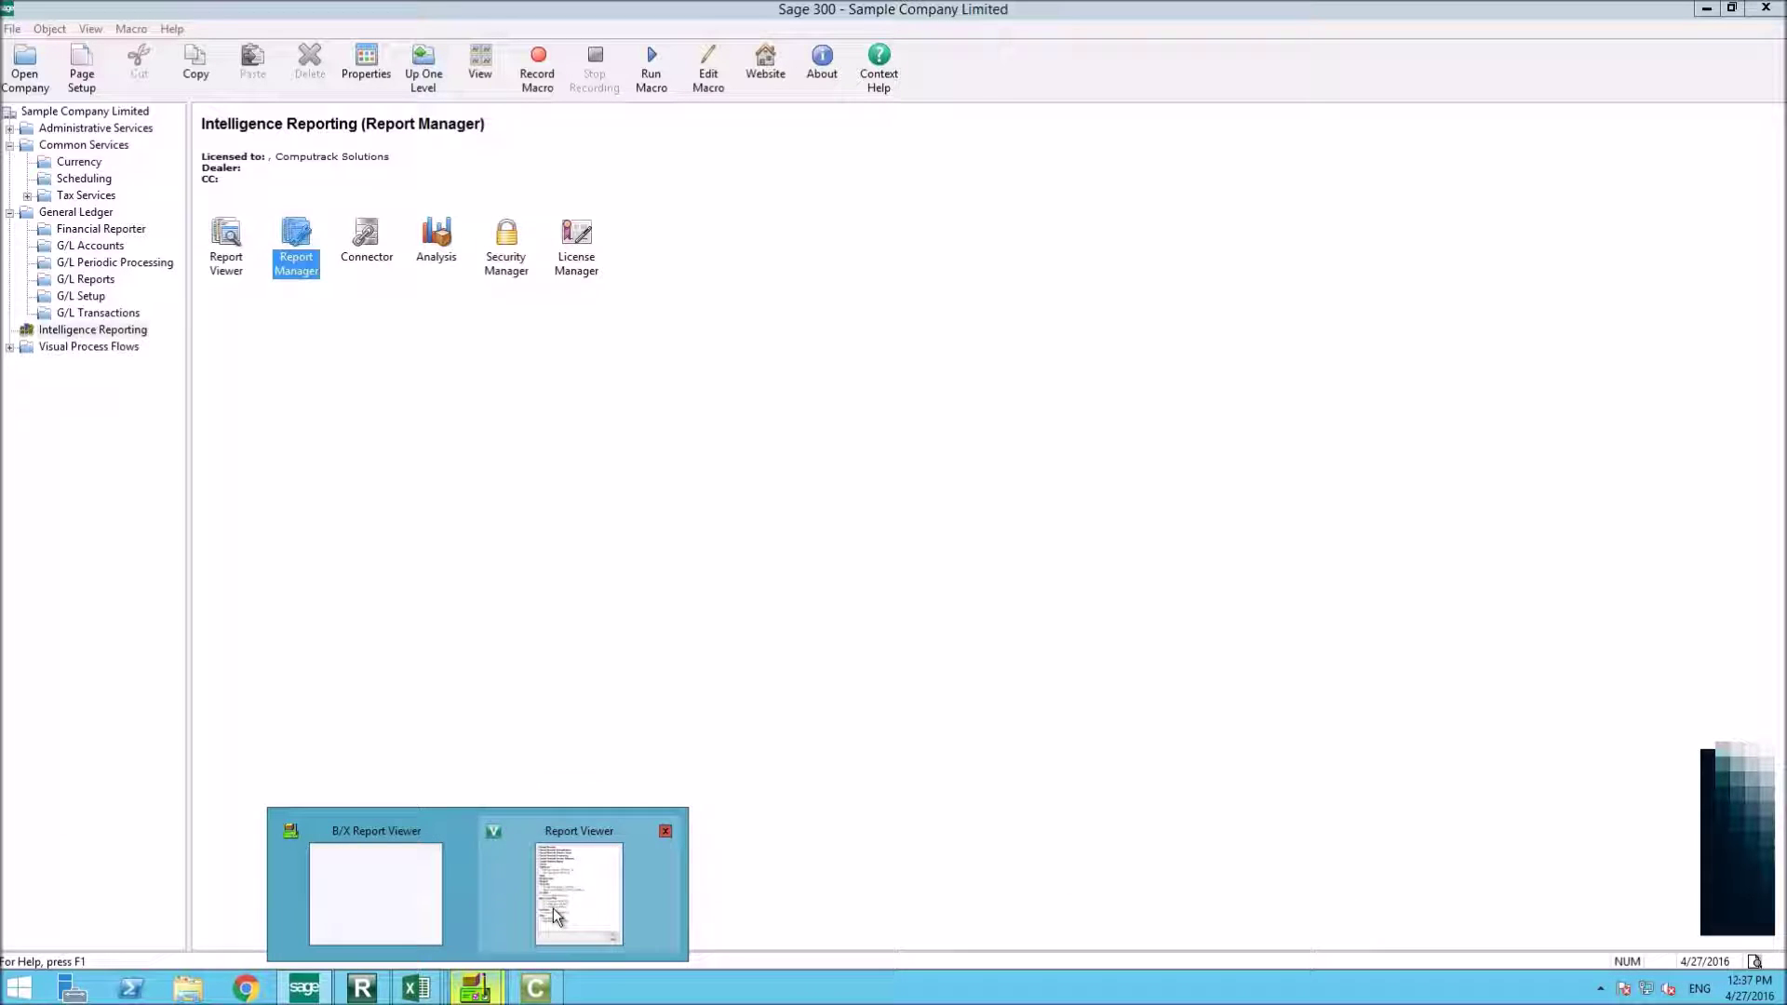
click(556, 917)
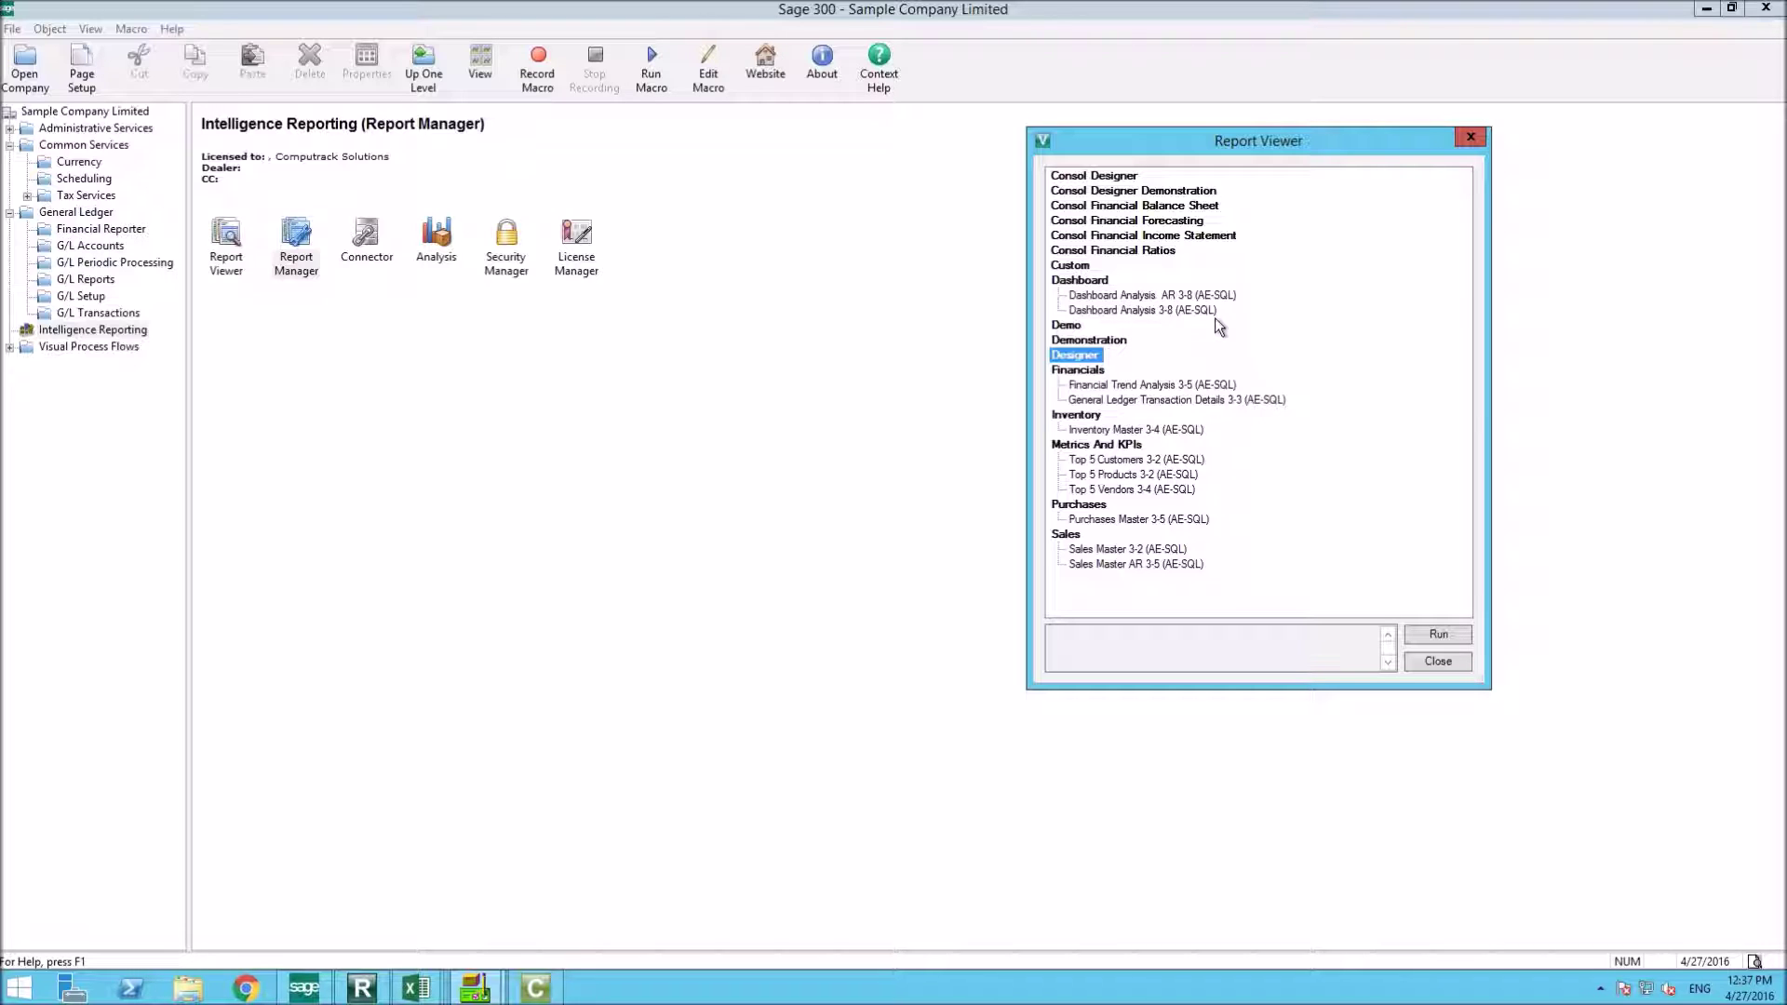
- Review the descriptions of the dashboard, financial, inventory, top 5, purchases and sales reports, ending with Sales Master AR 3-5 (AE-SQL)
click(1143, 312)
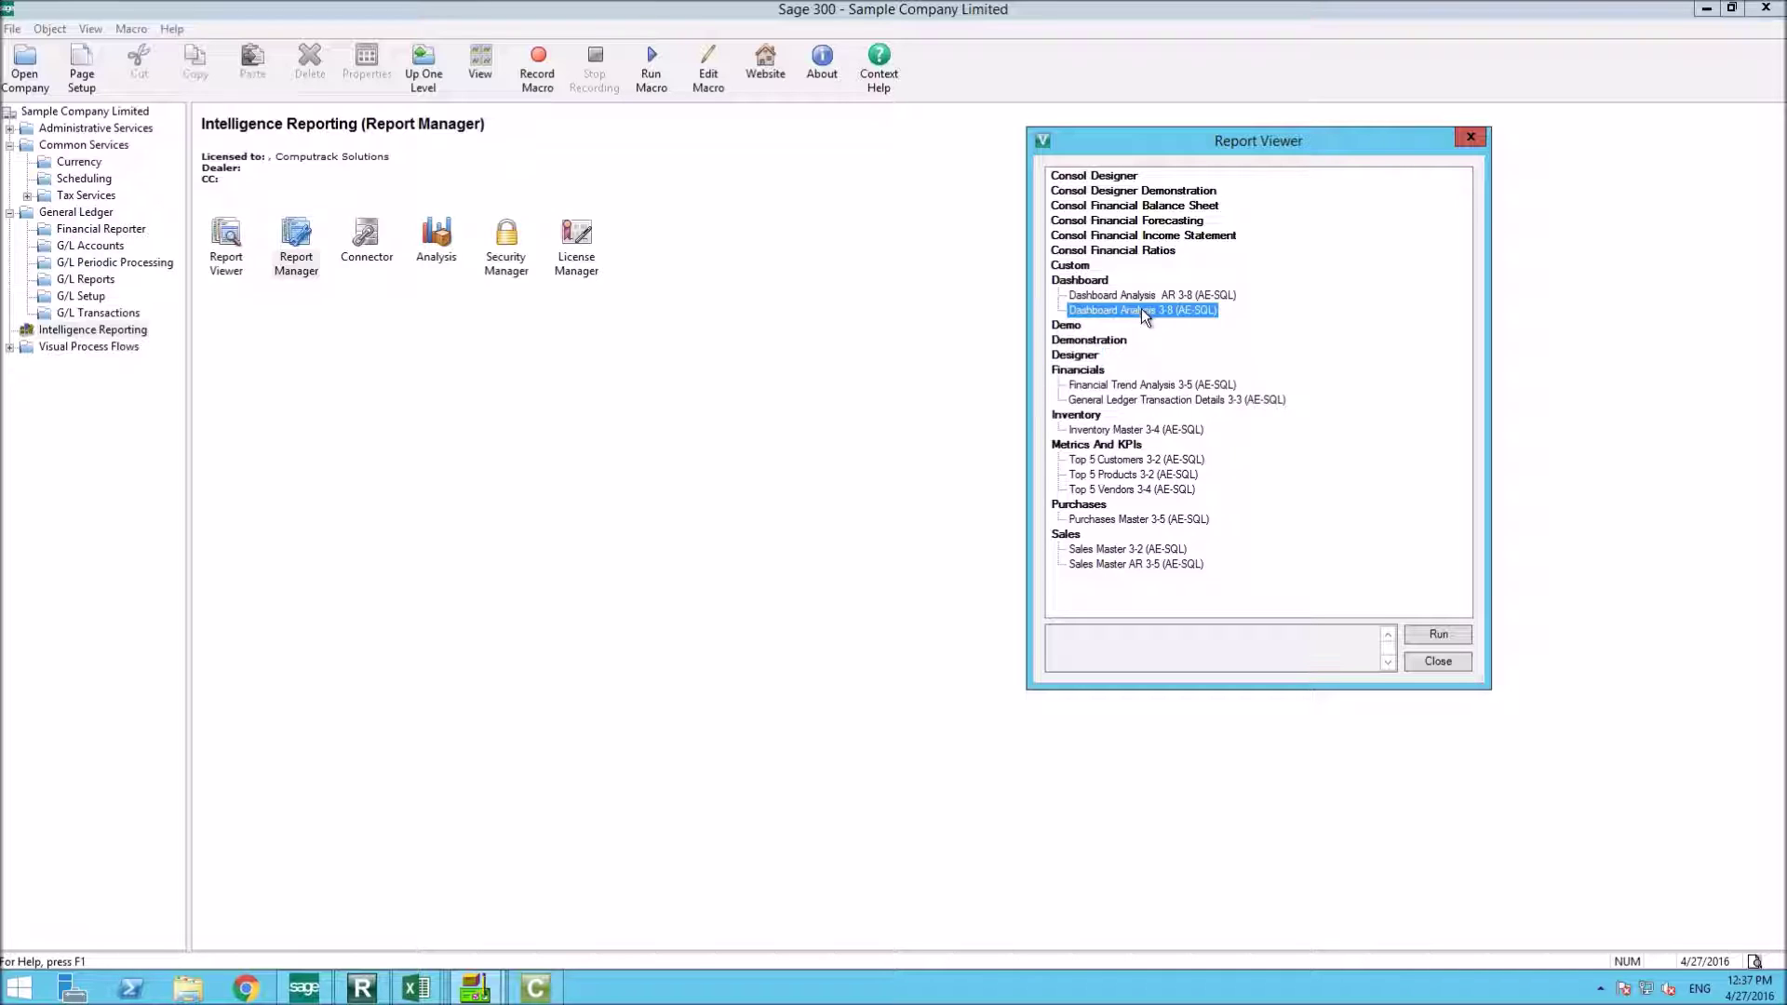
click(1151, 385)
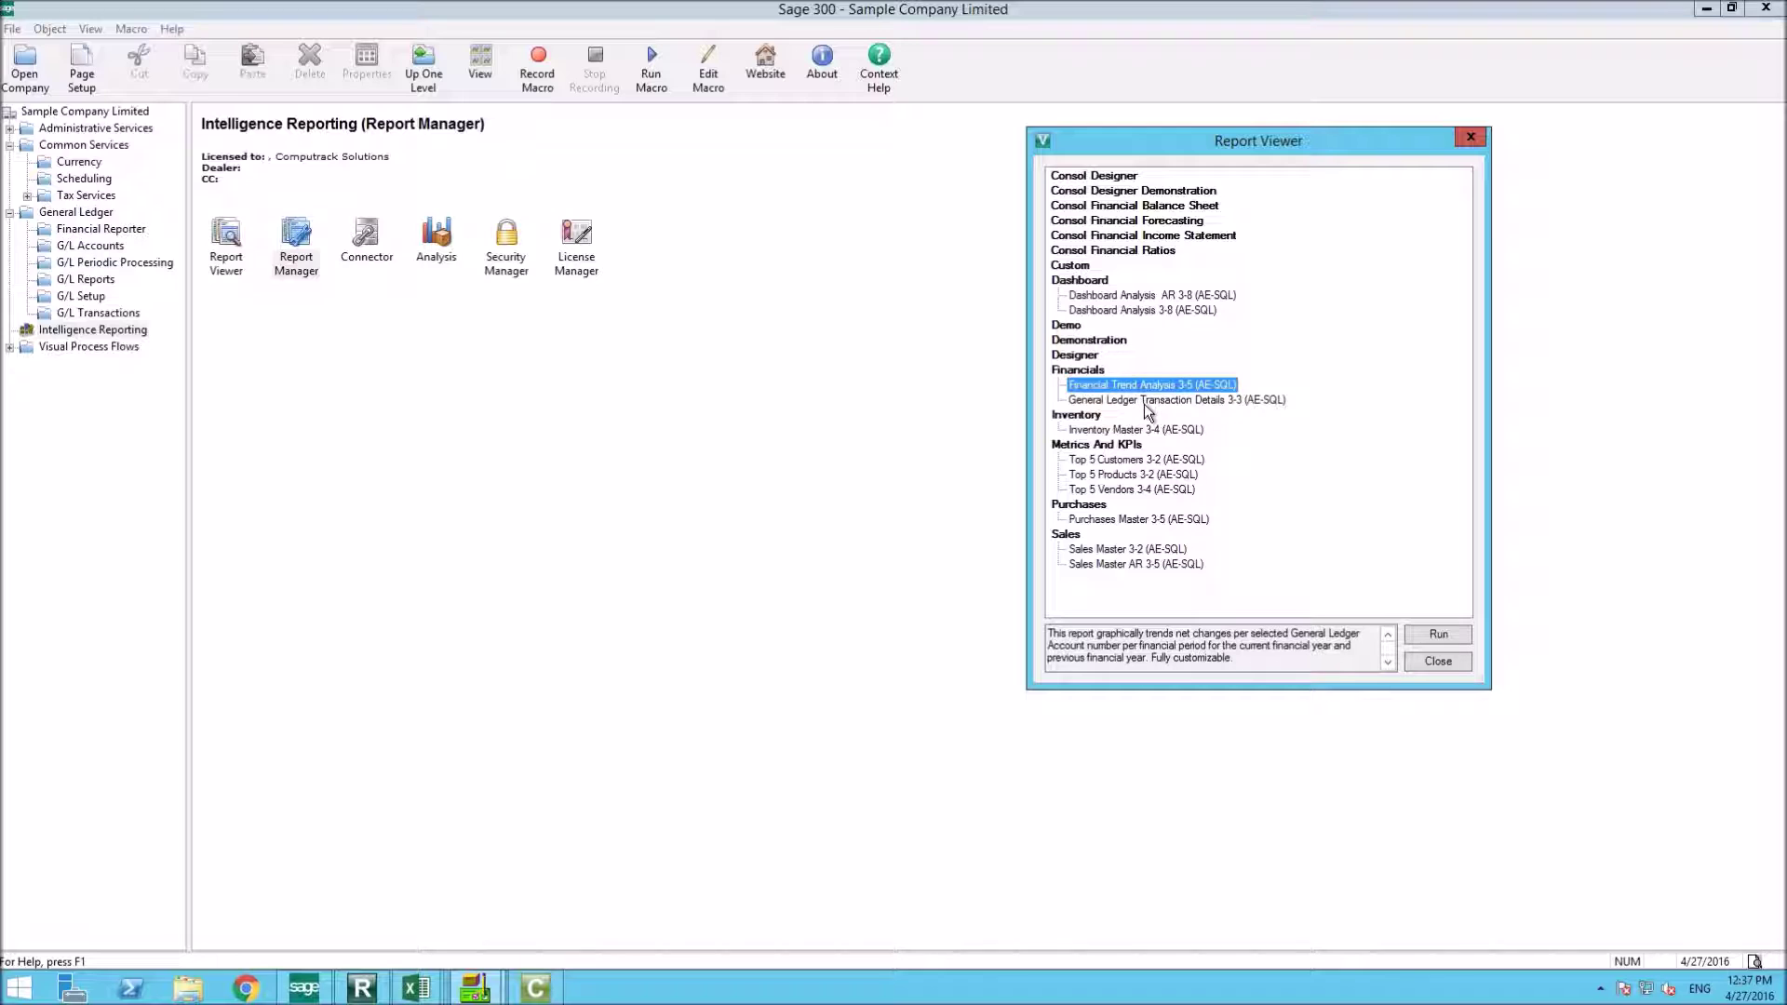
click(1147, 403)
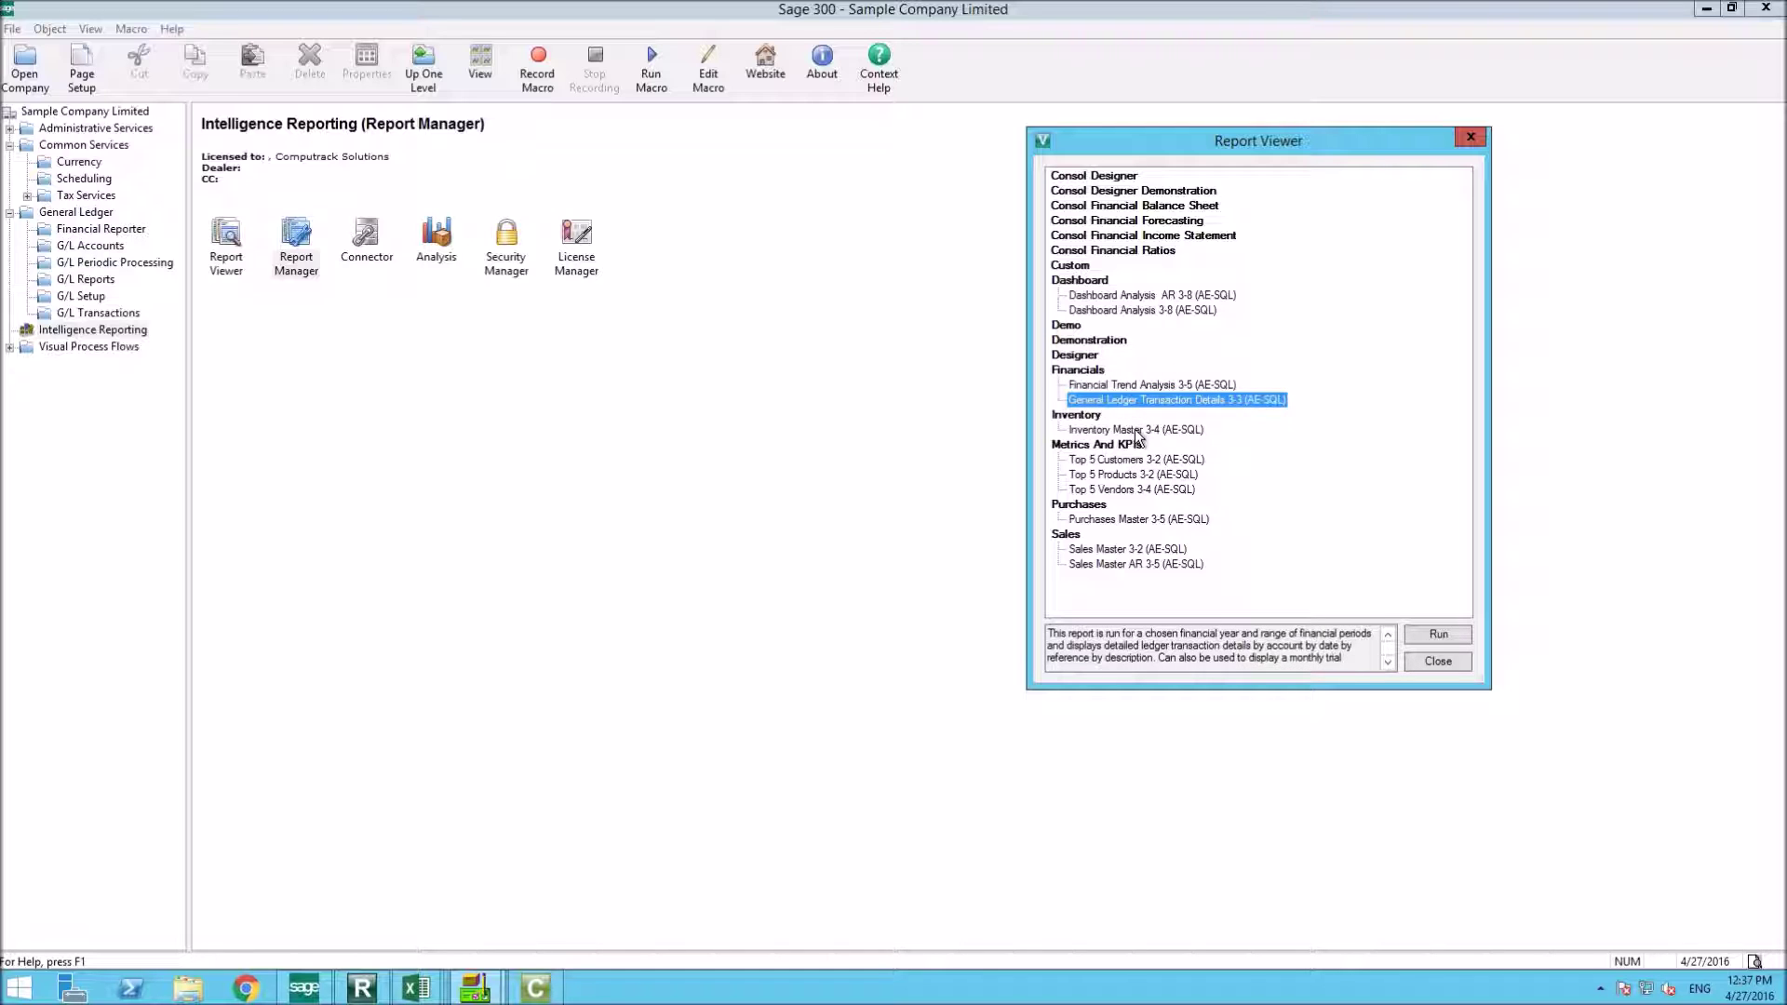
click(1138, 432)
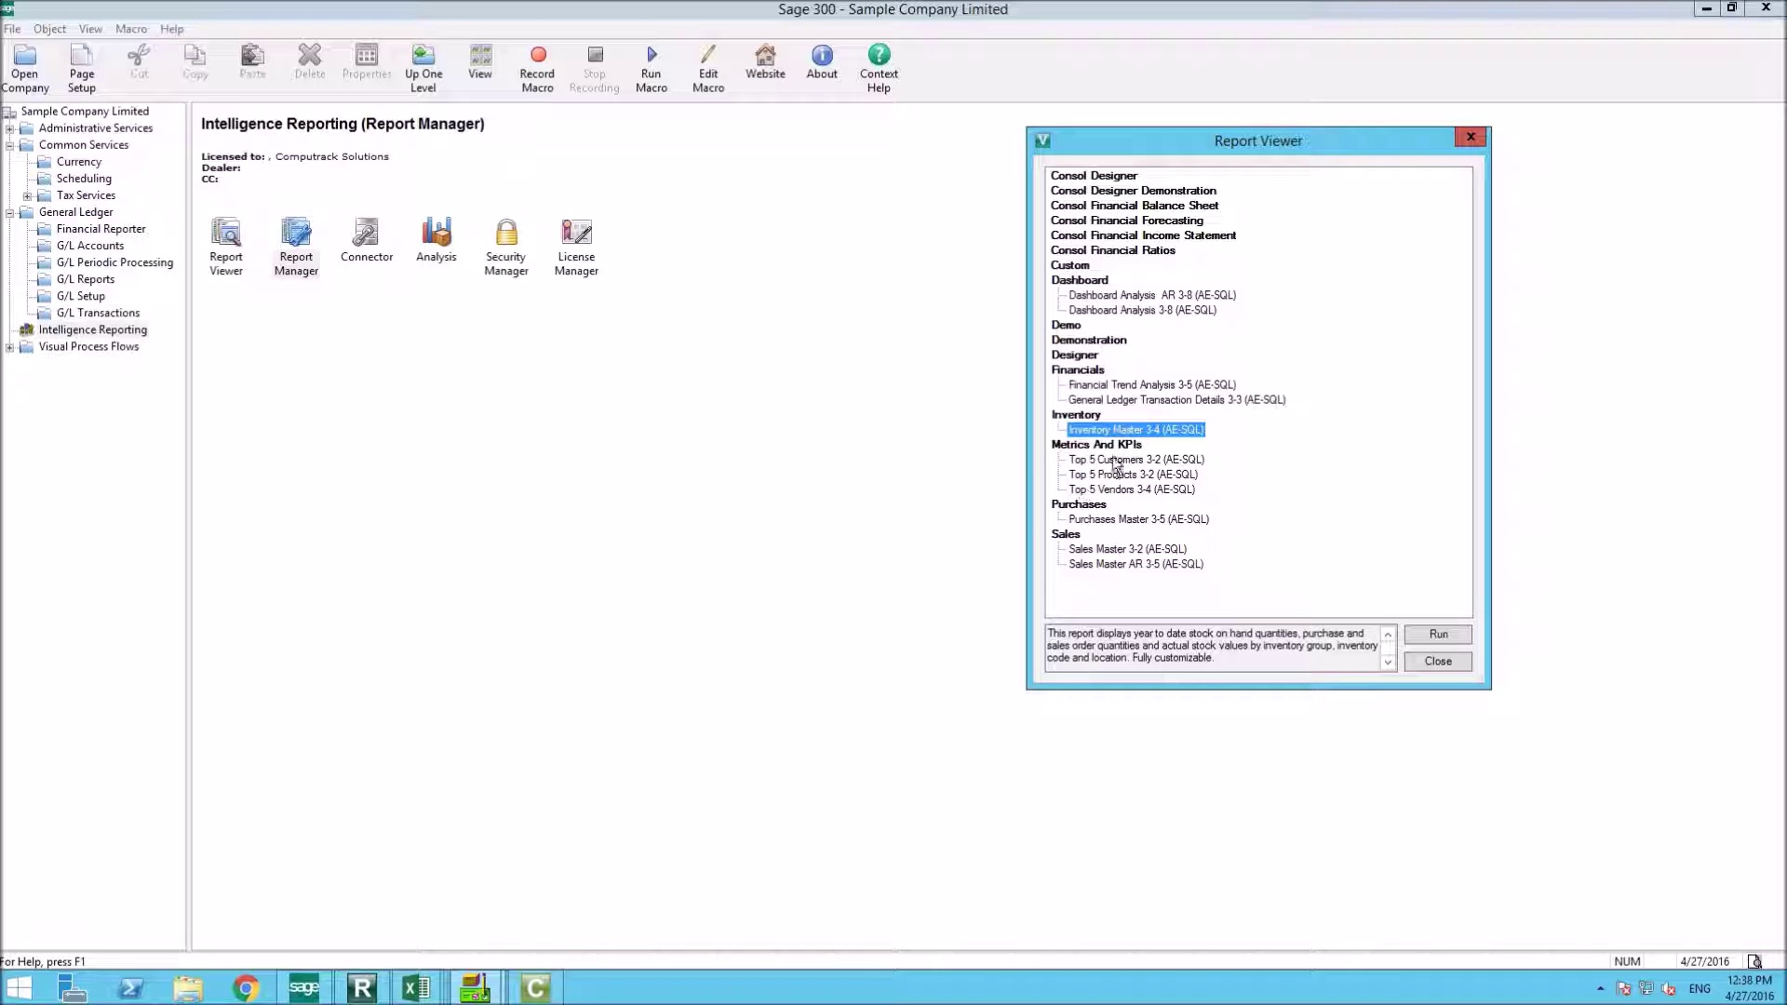
click(1116, 460)
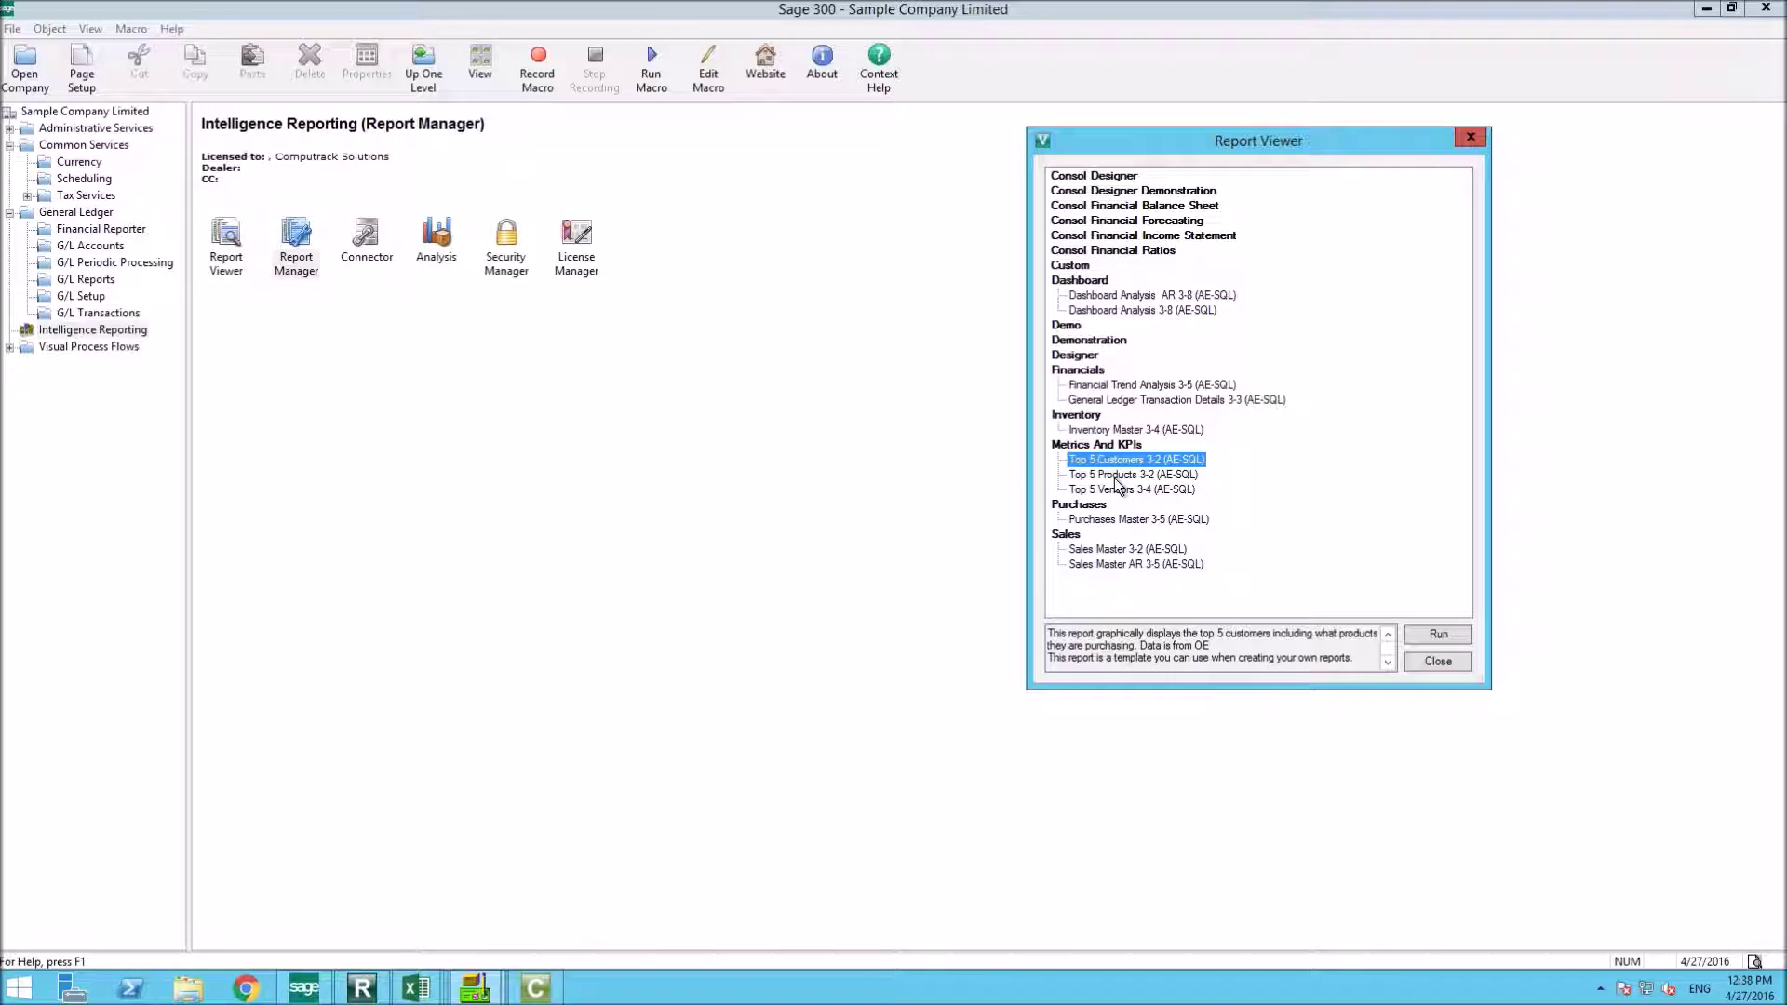
click(1118, 477)
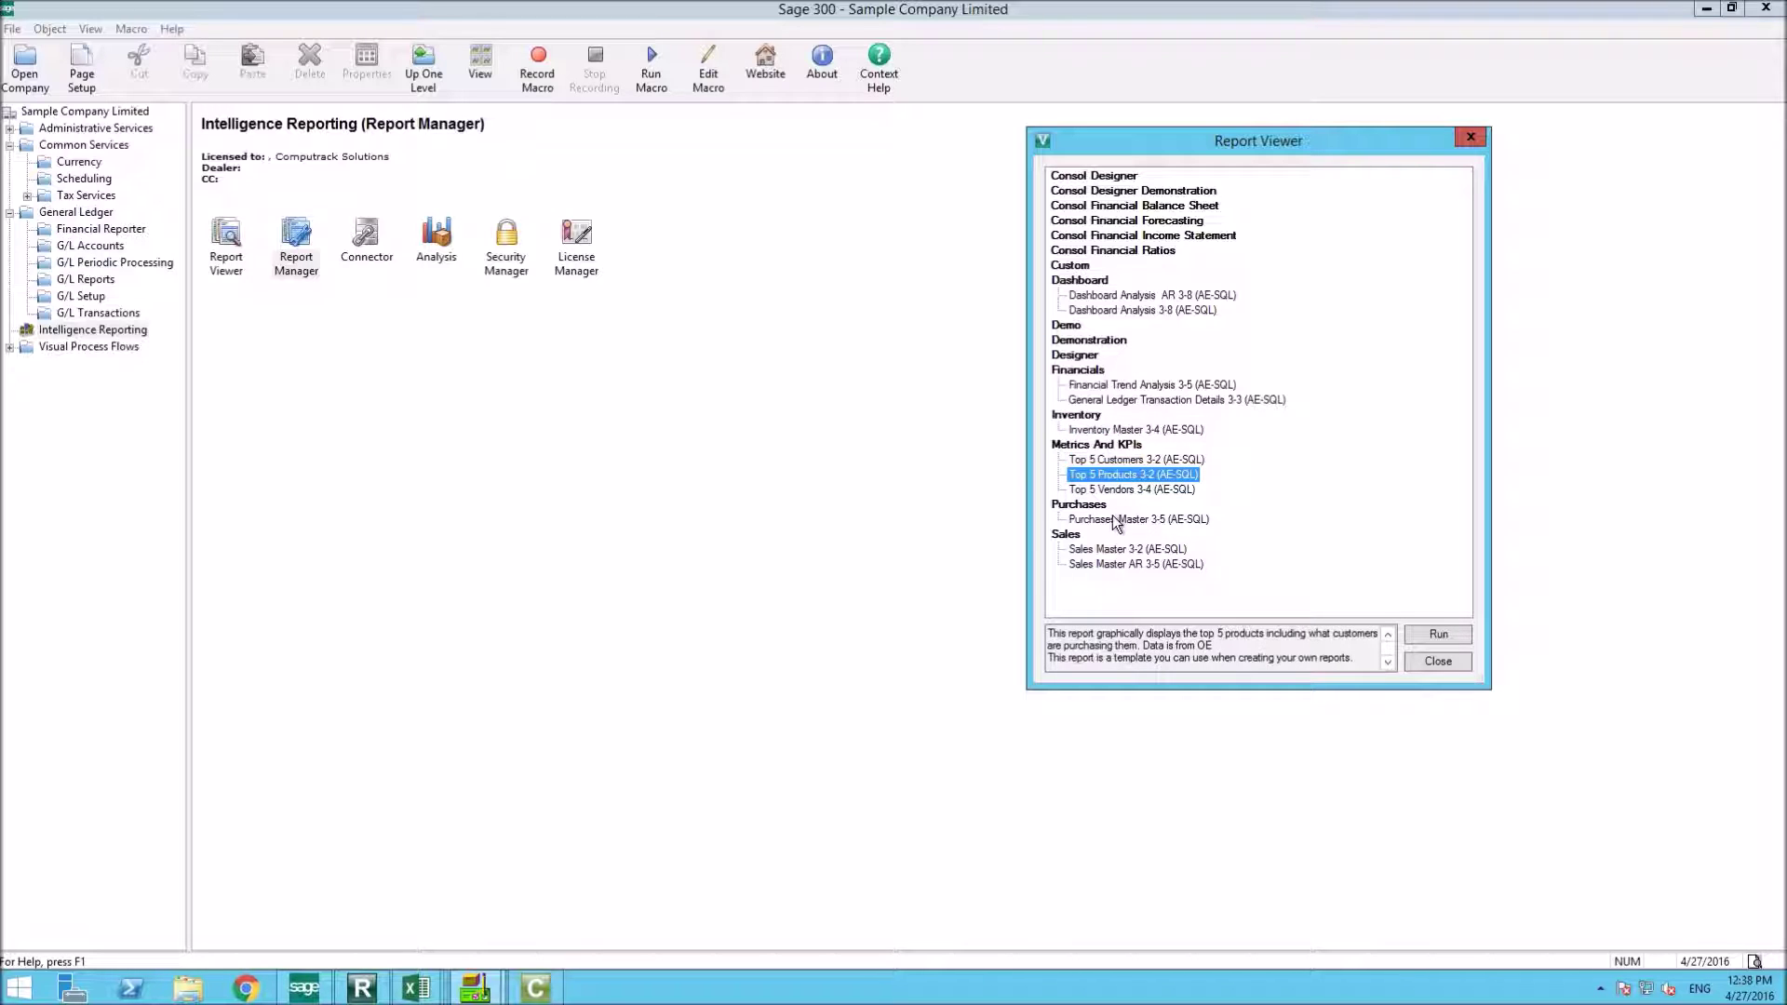
click(1128, 492)
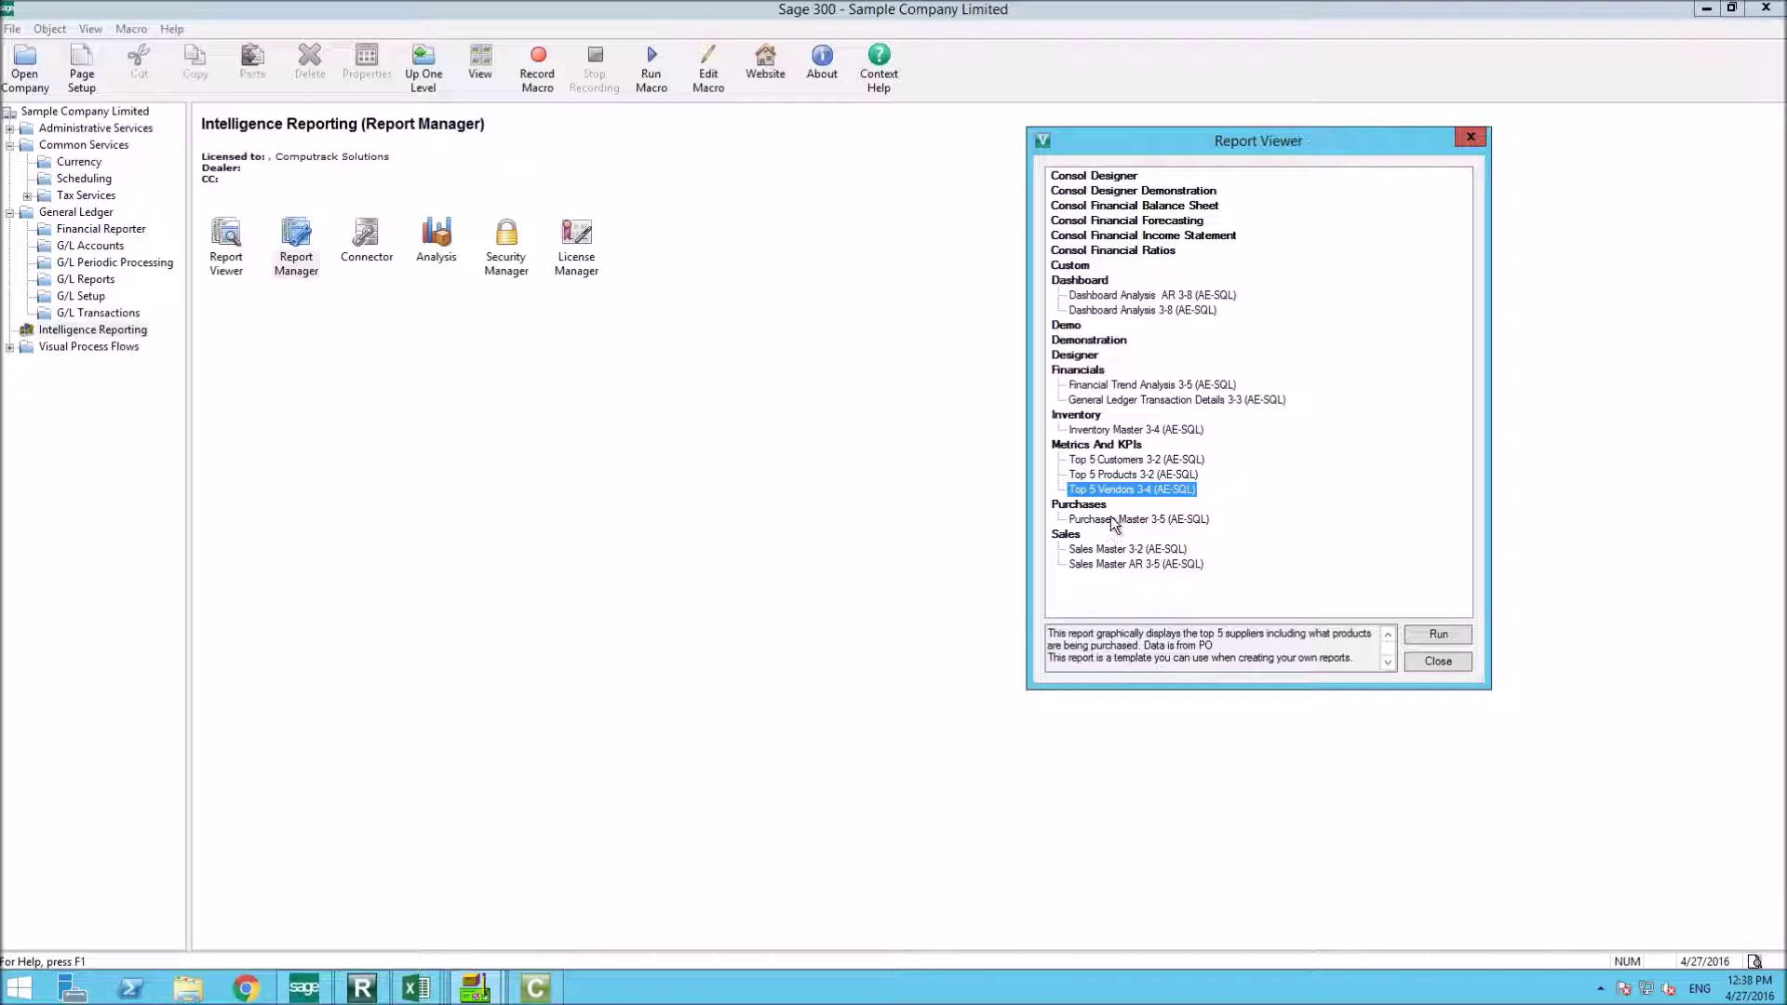
click(1110, 518)
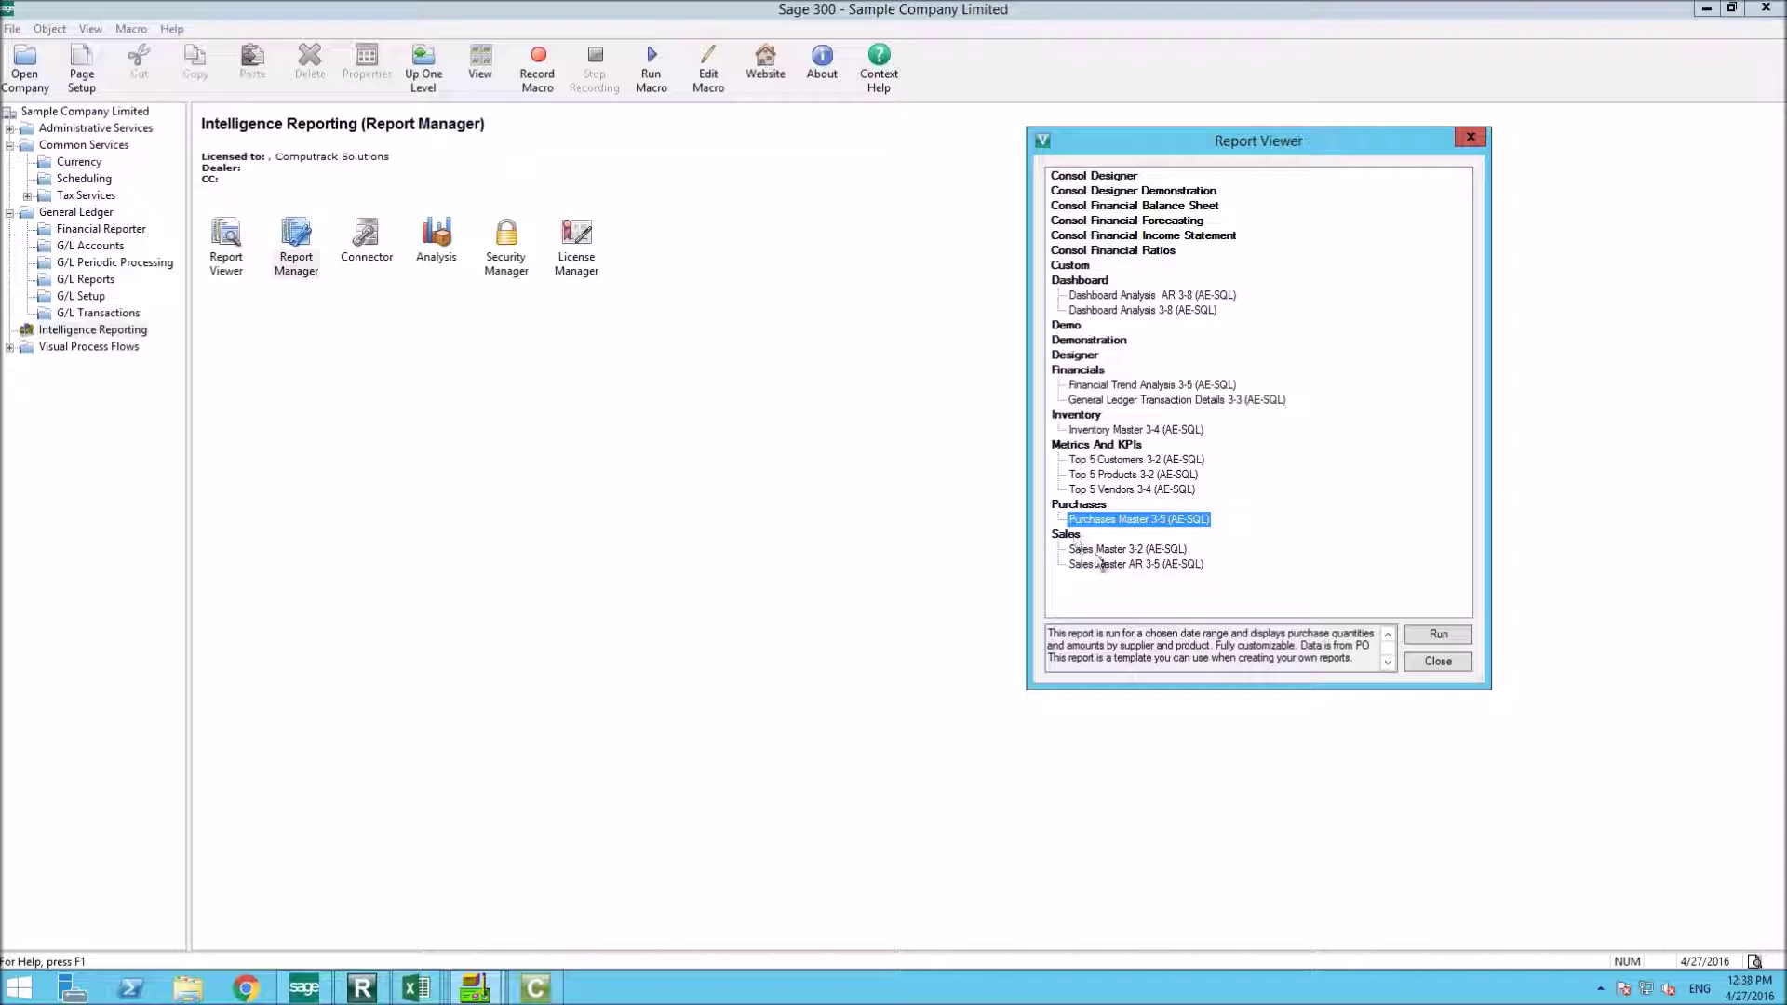
click(1104, 553)
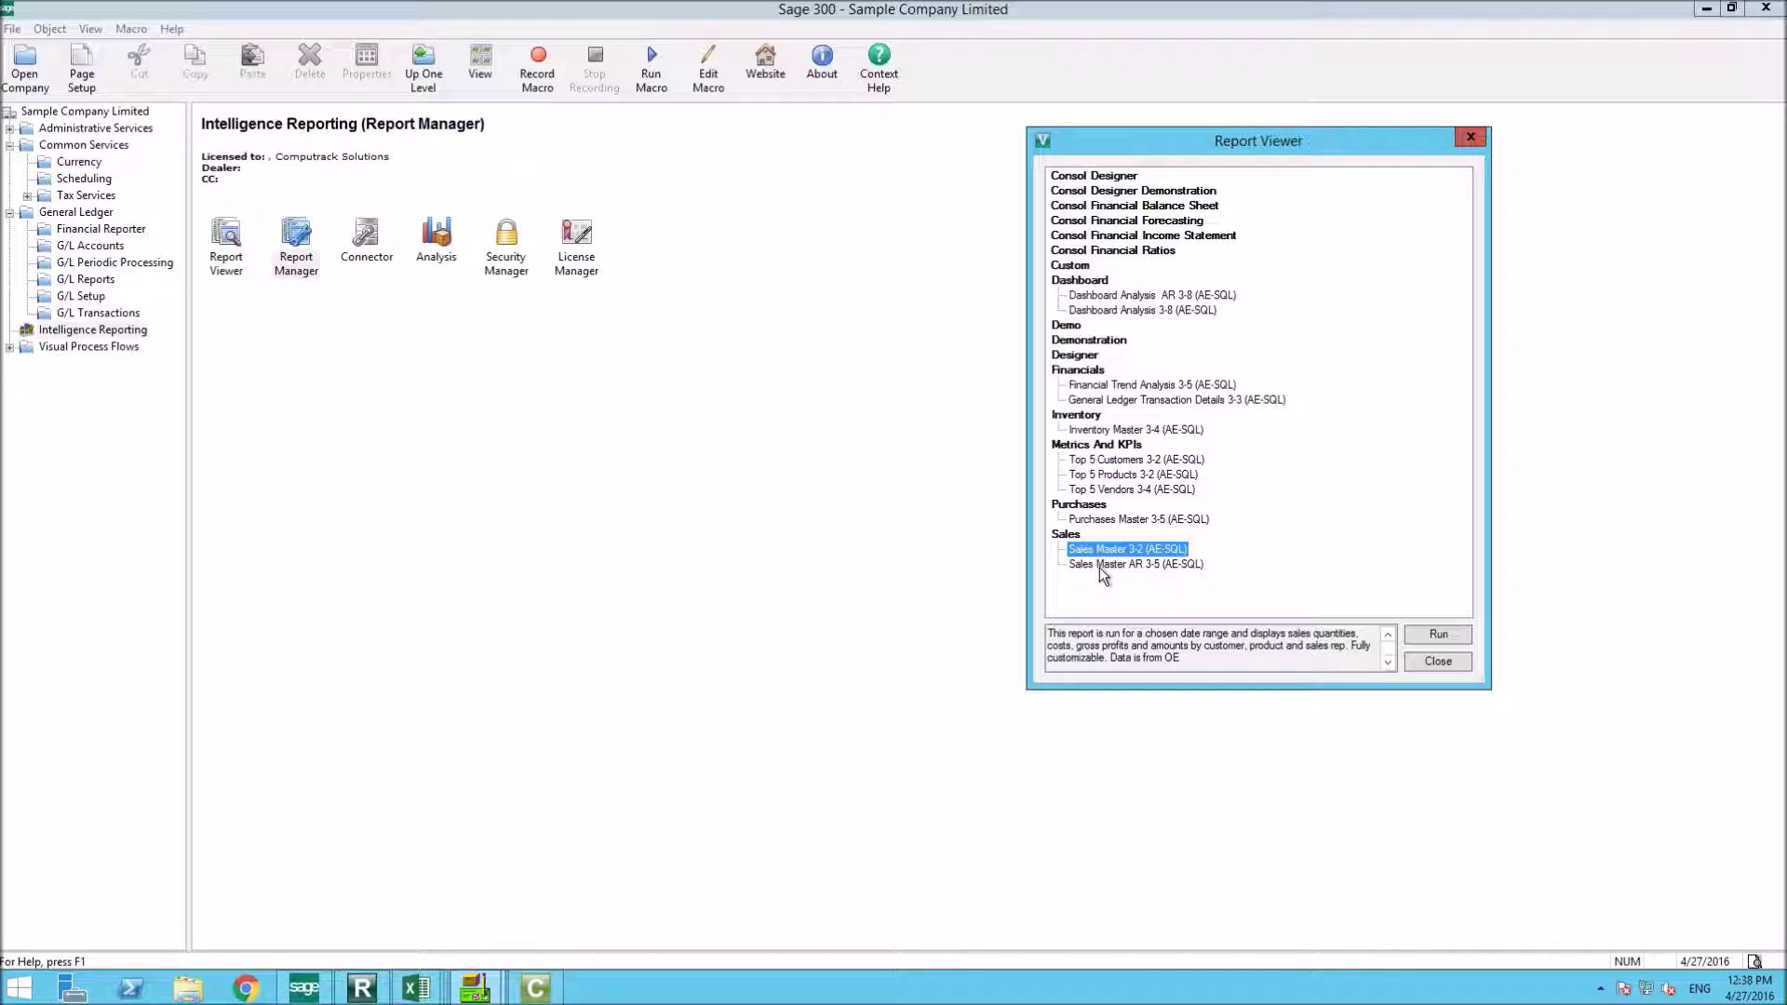
click(1101, 566)
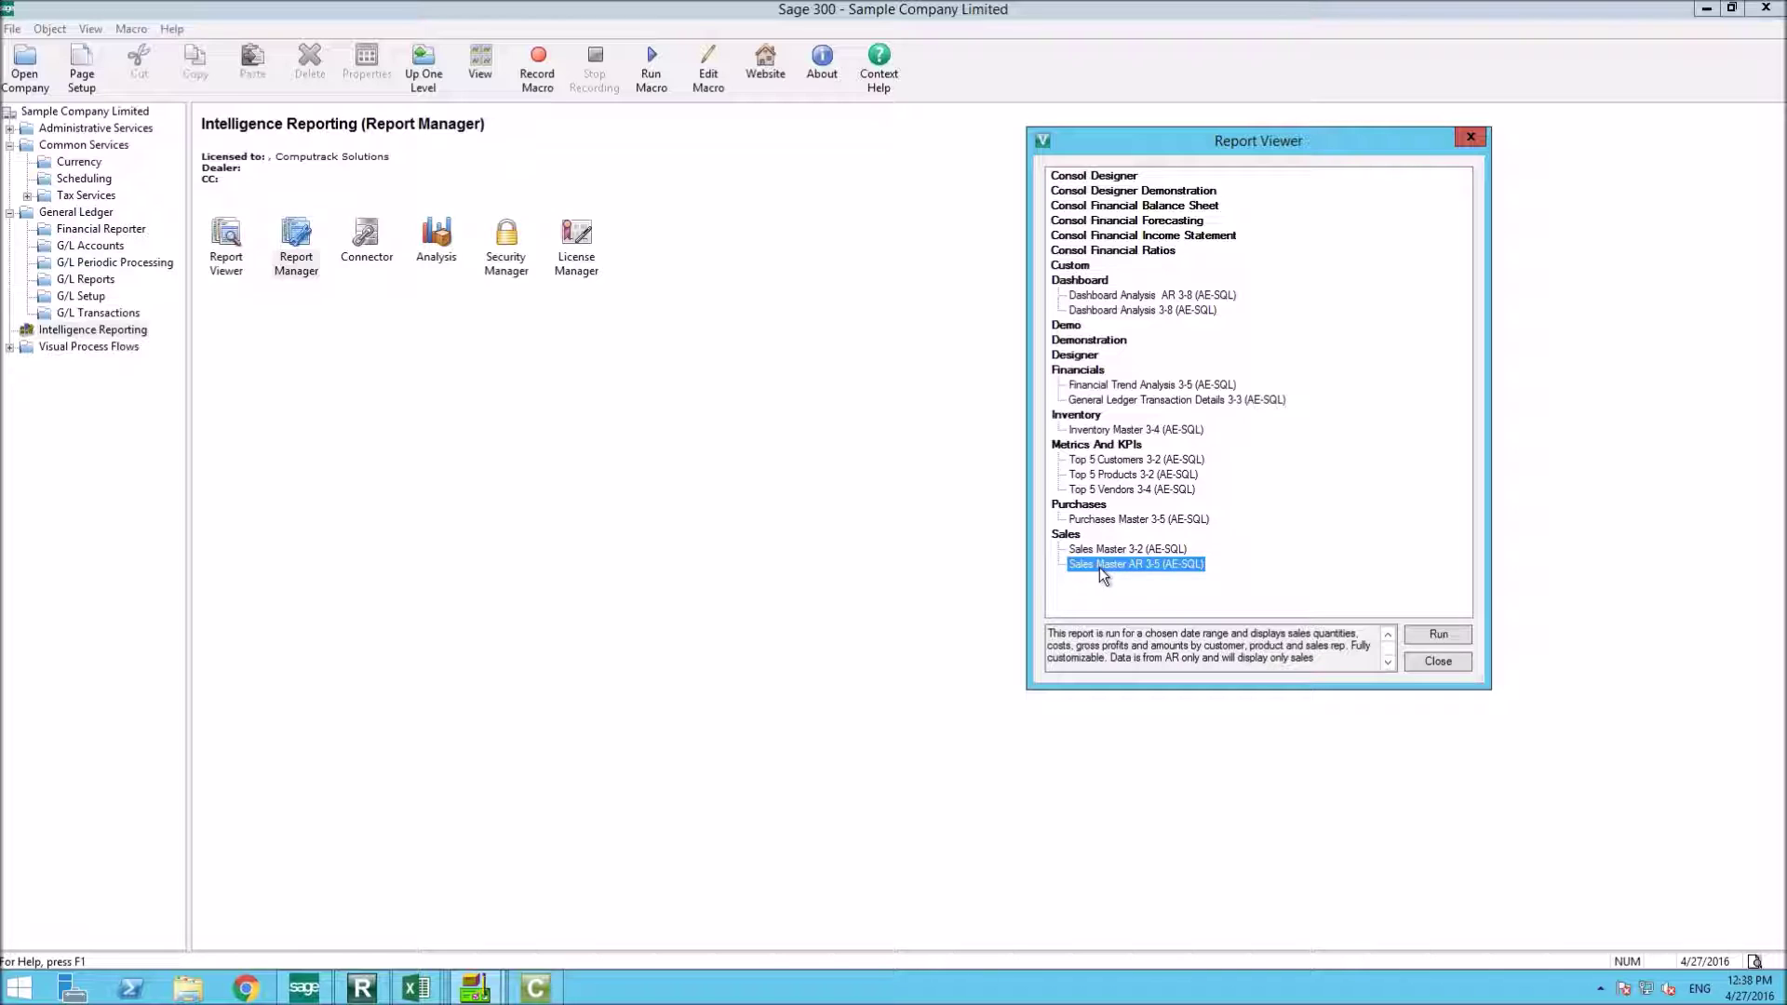
- Switch to the Sales Master 3-2 (AE-SQL)1 workbook in Excel and filter the report to the second salesperson listed
mouse_move(433, 994)
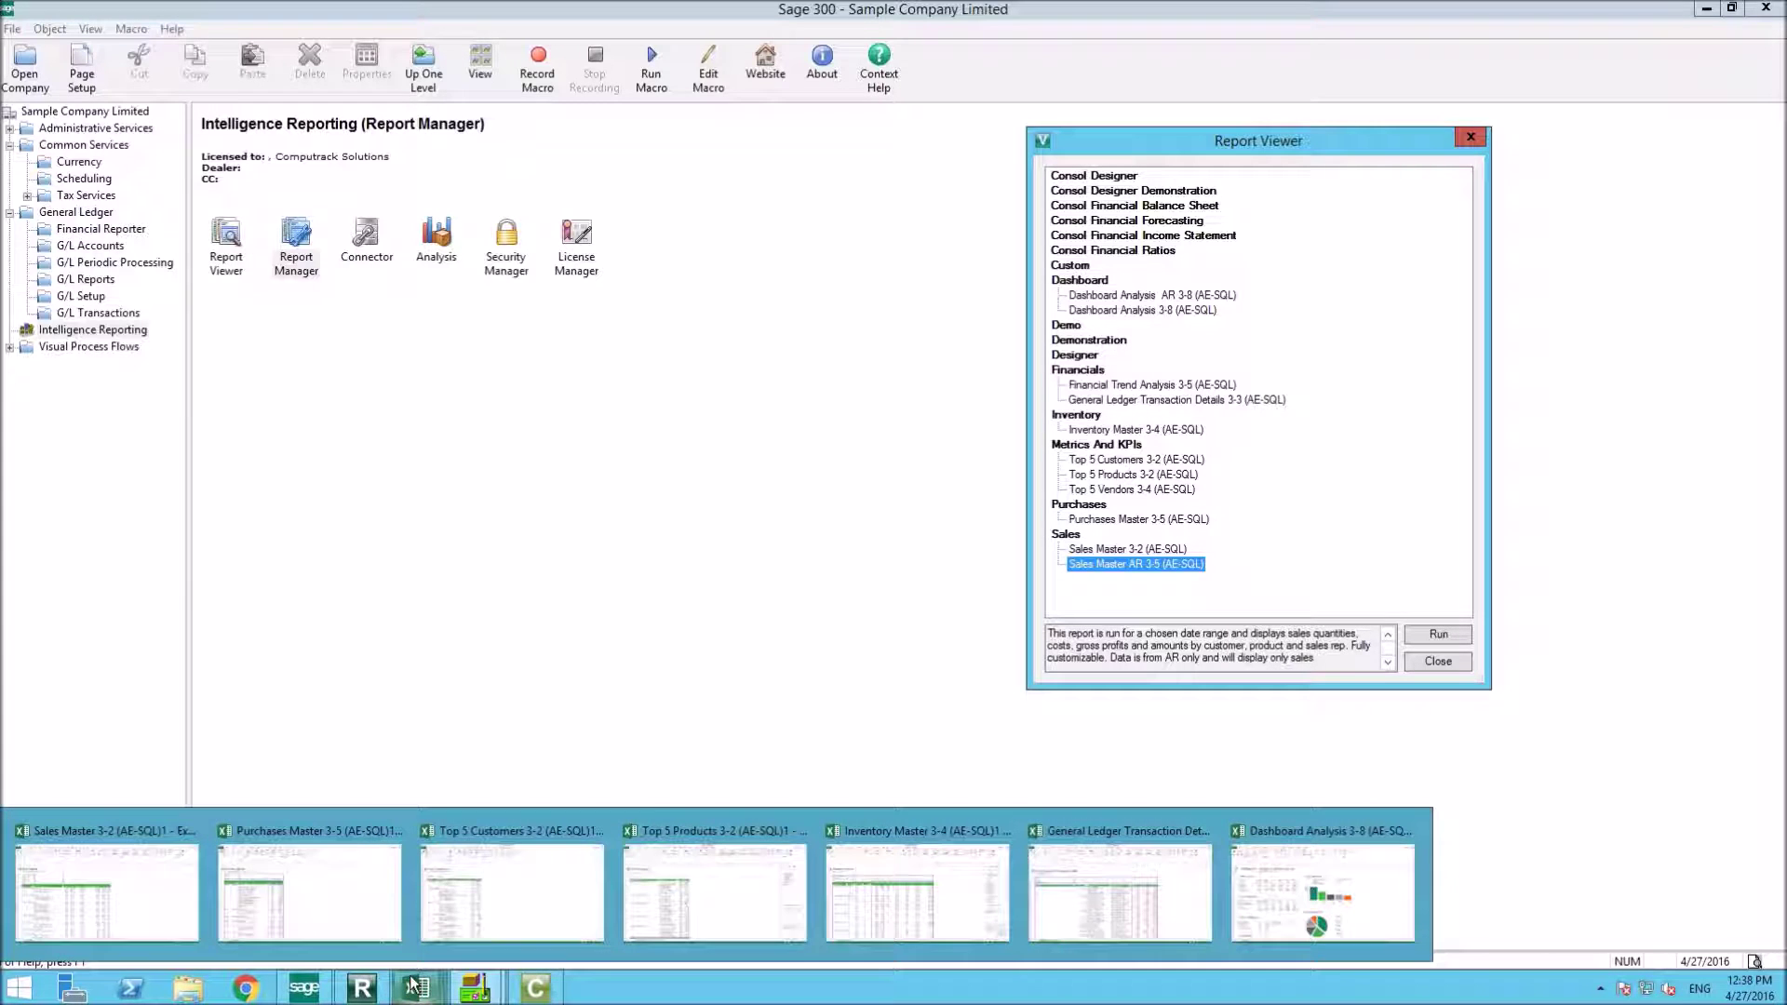
click(164, 904)
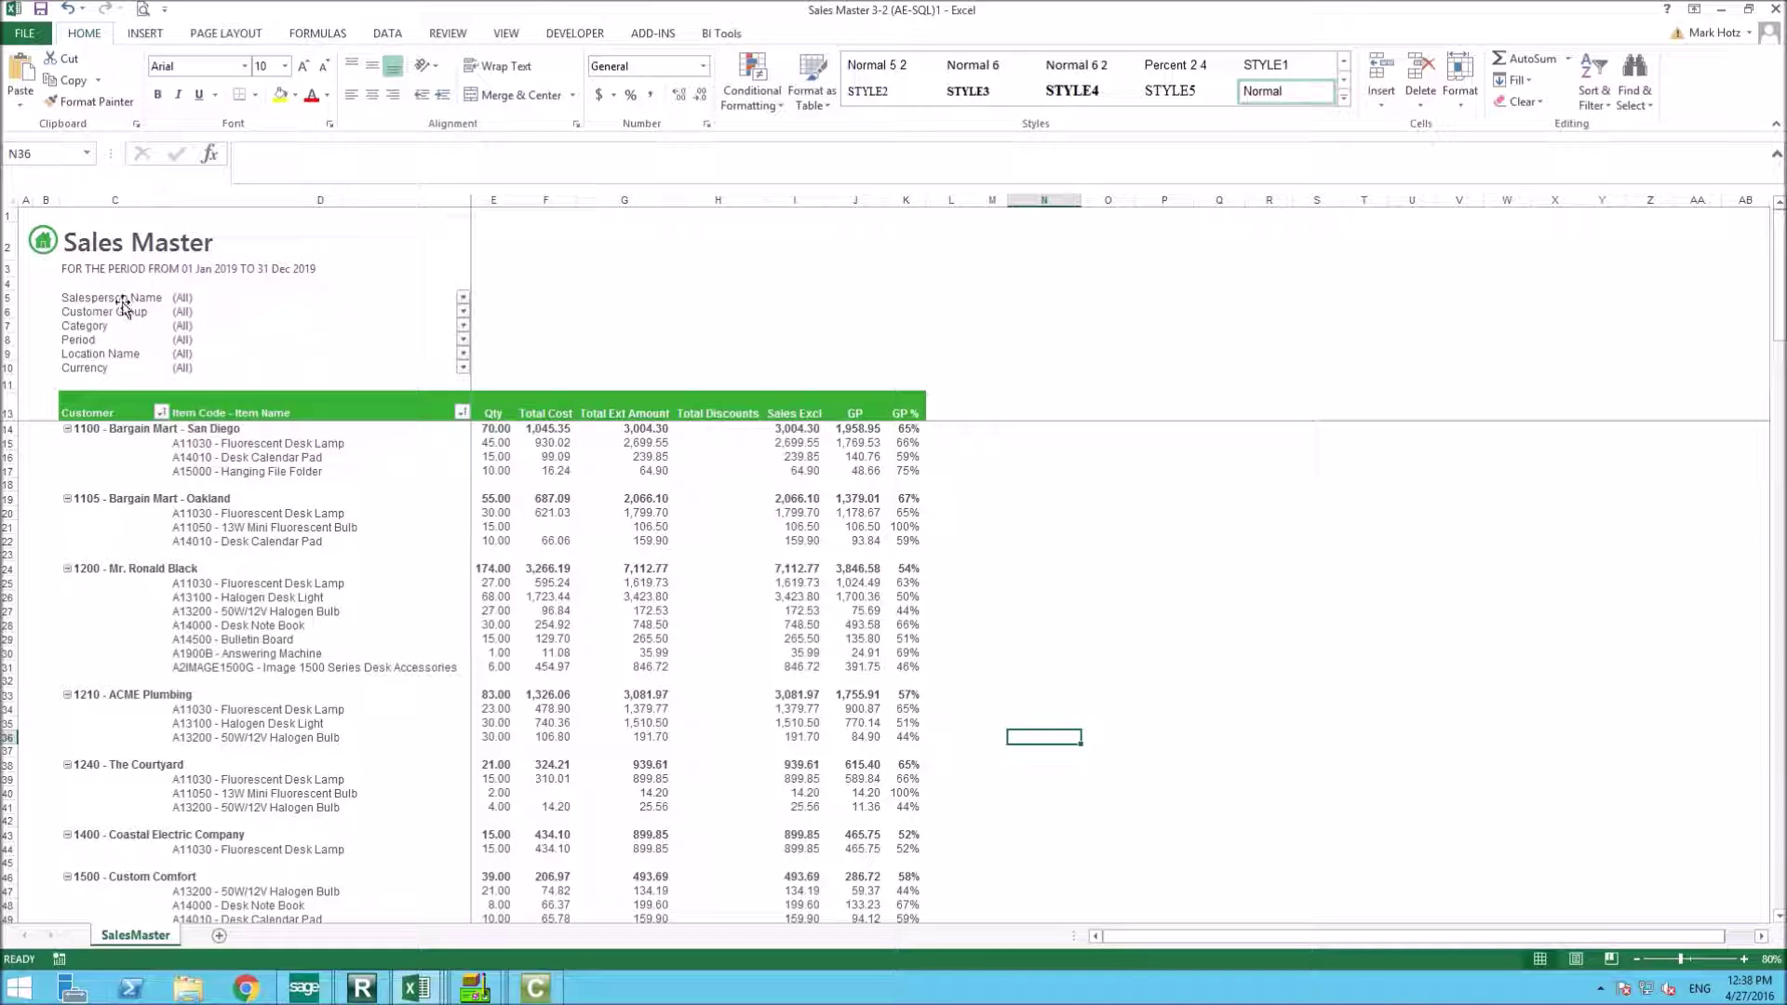
click(463, 297)
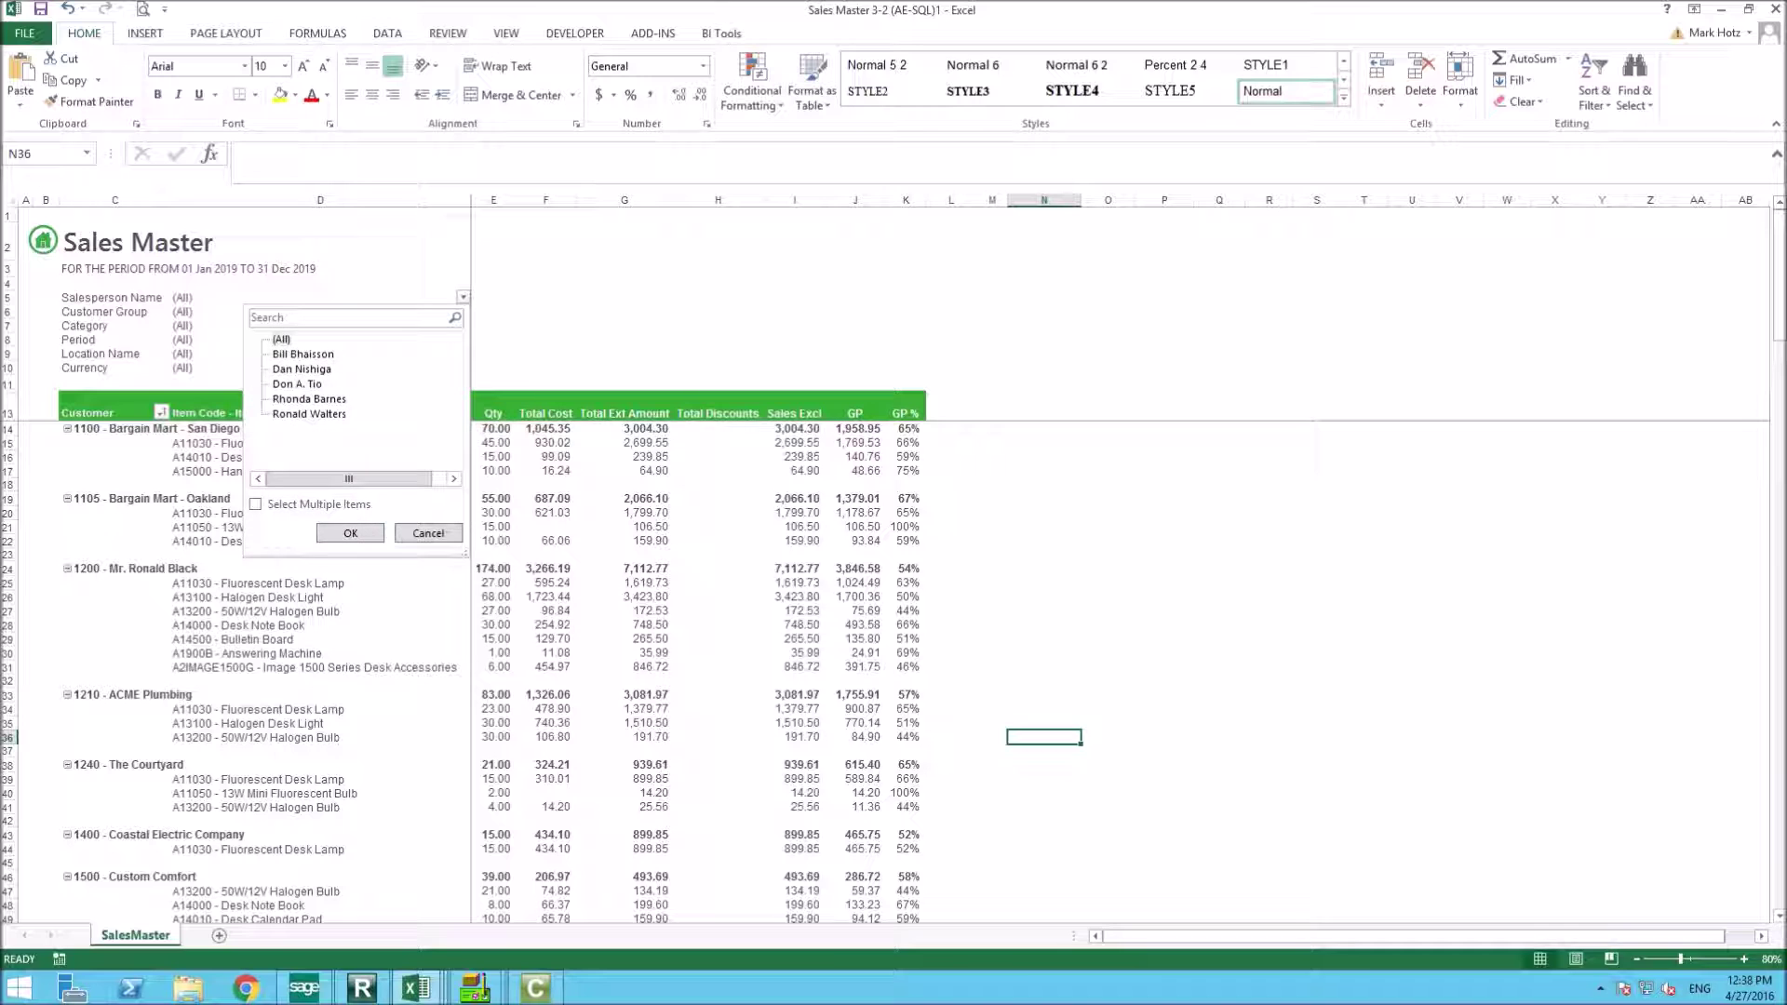
click(322, 371)
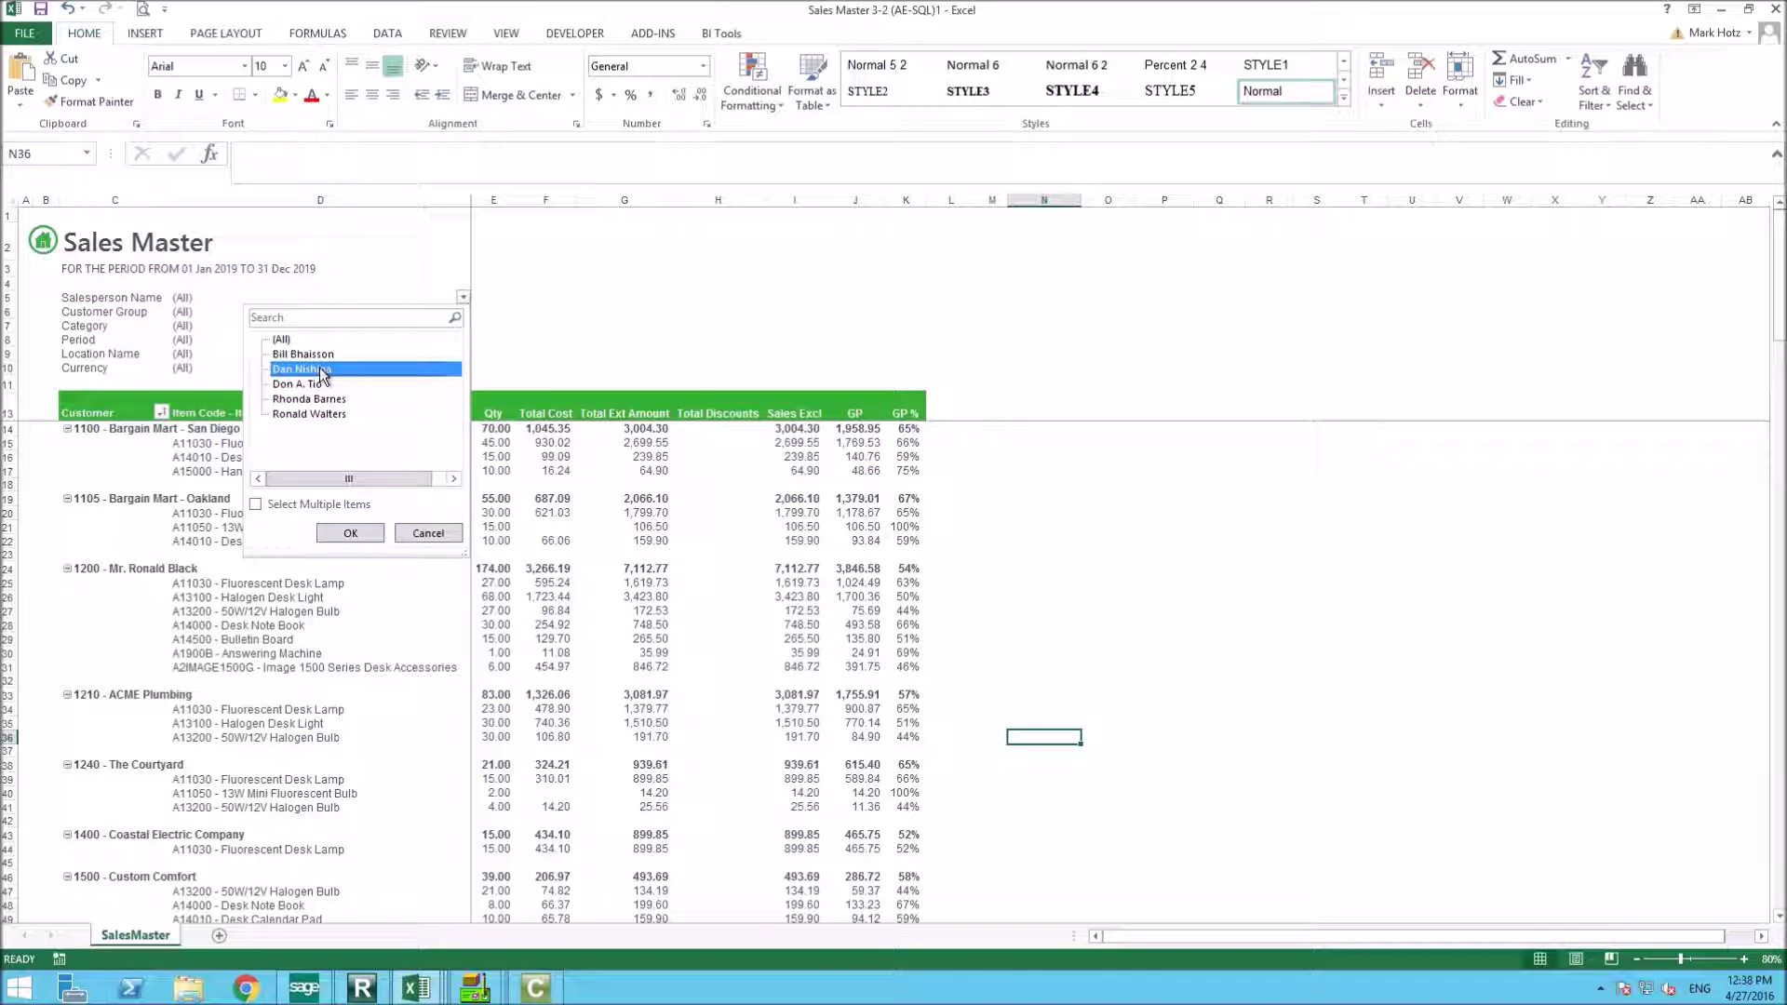
click(351, 535)
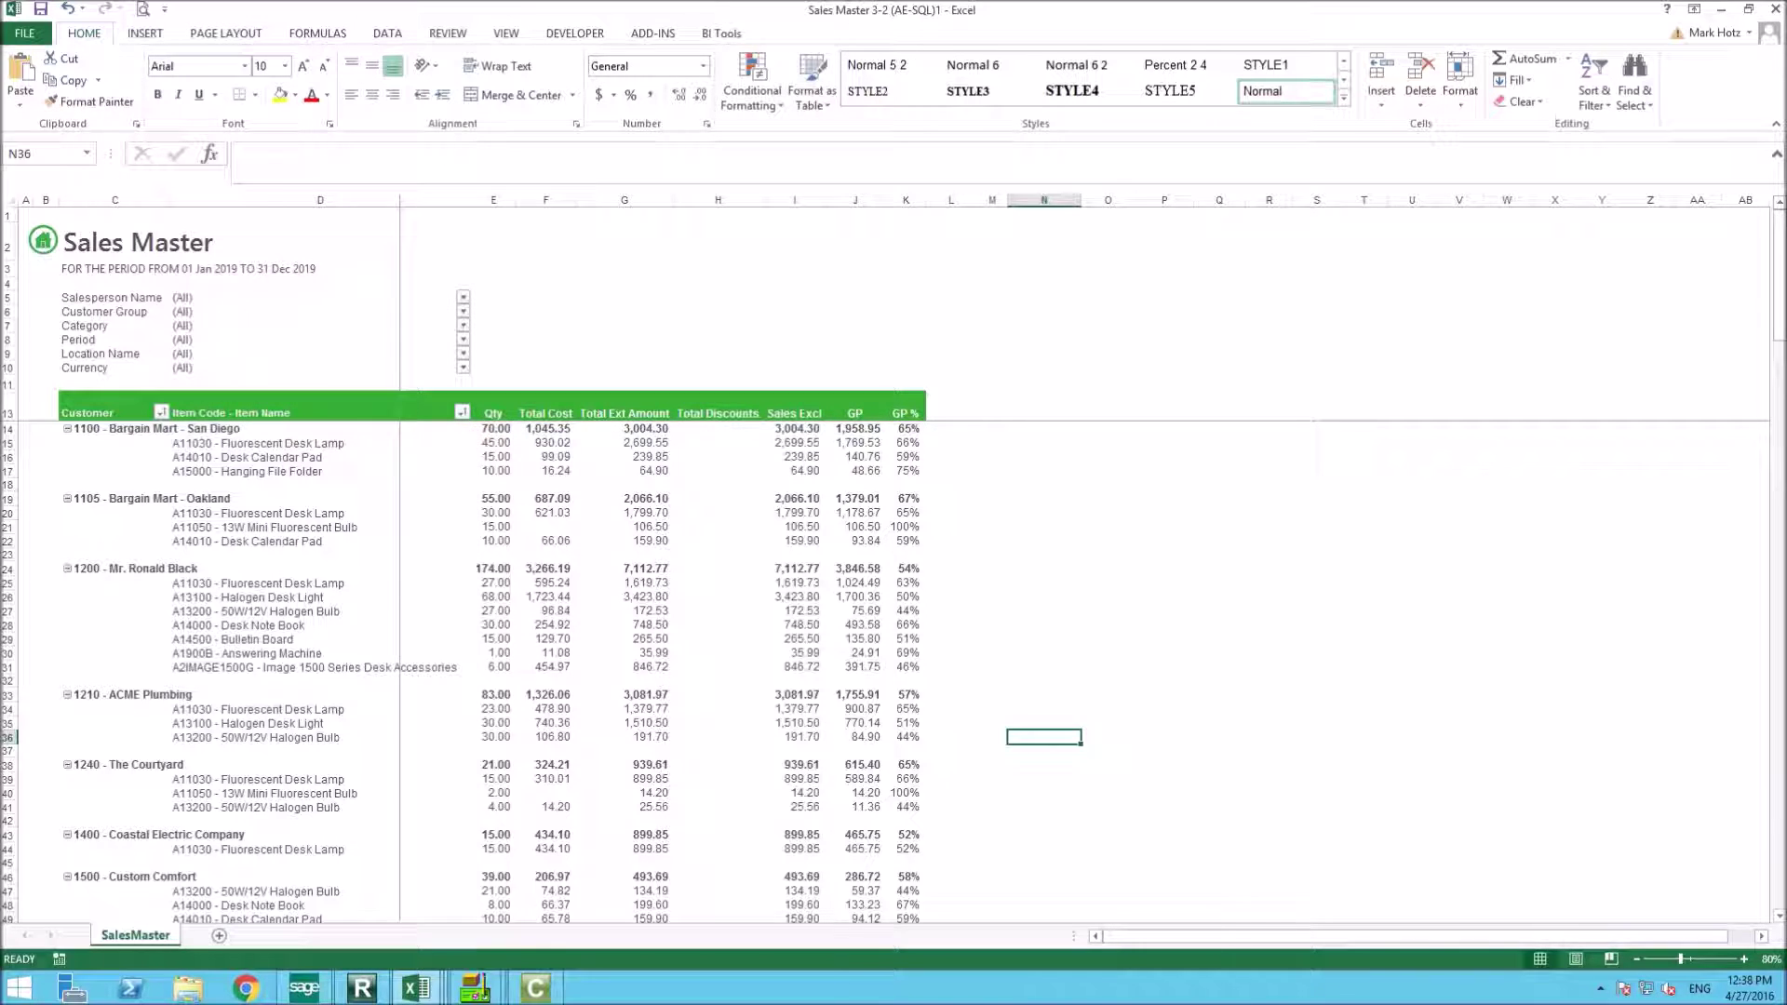
- View the Customer Group filter choices without changing them, and reset the Salesperson Name filter to (All)
click(392, 312)
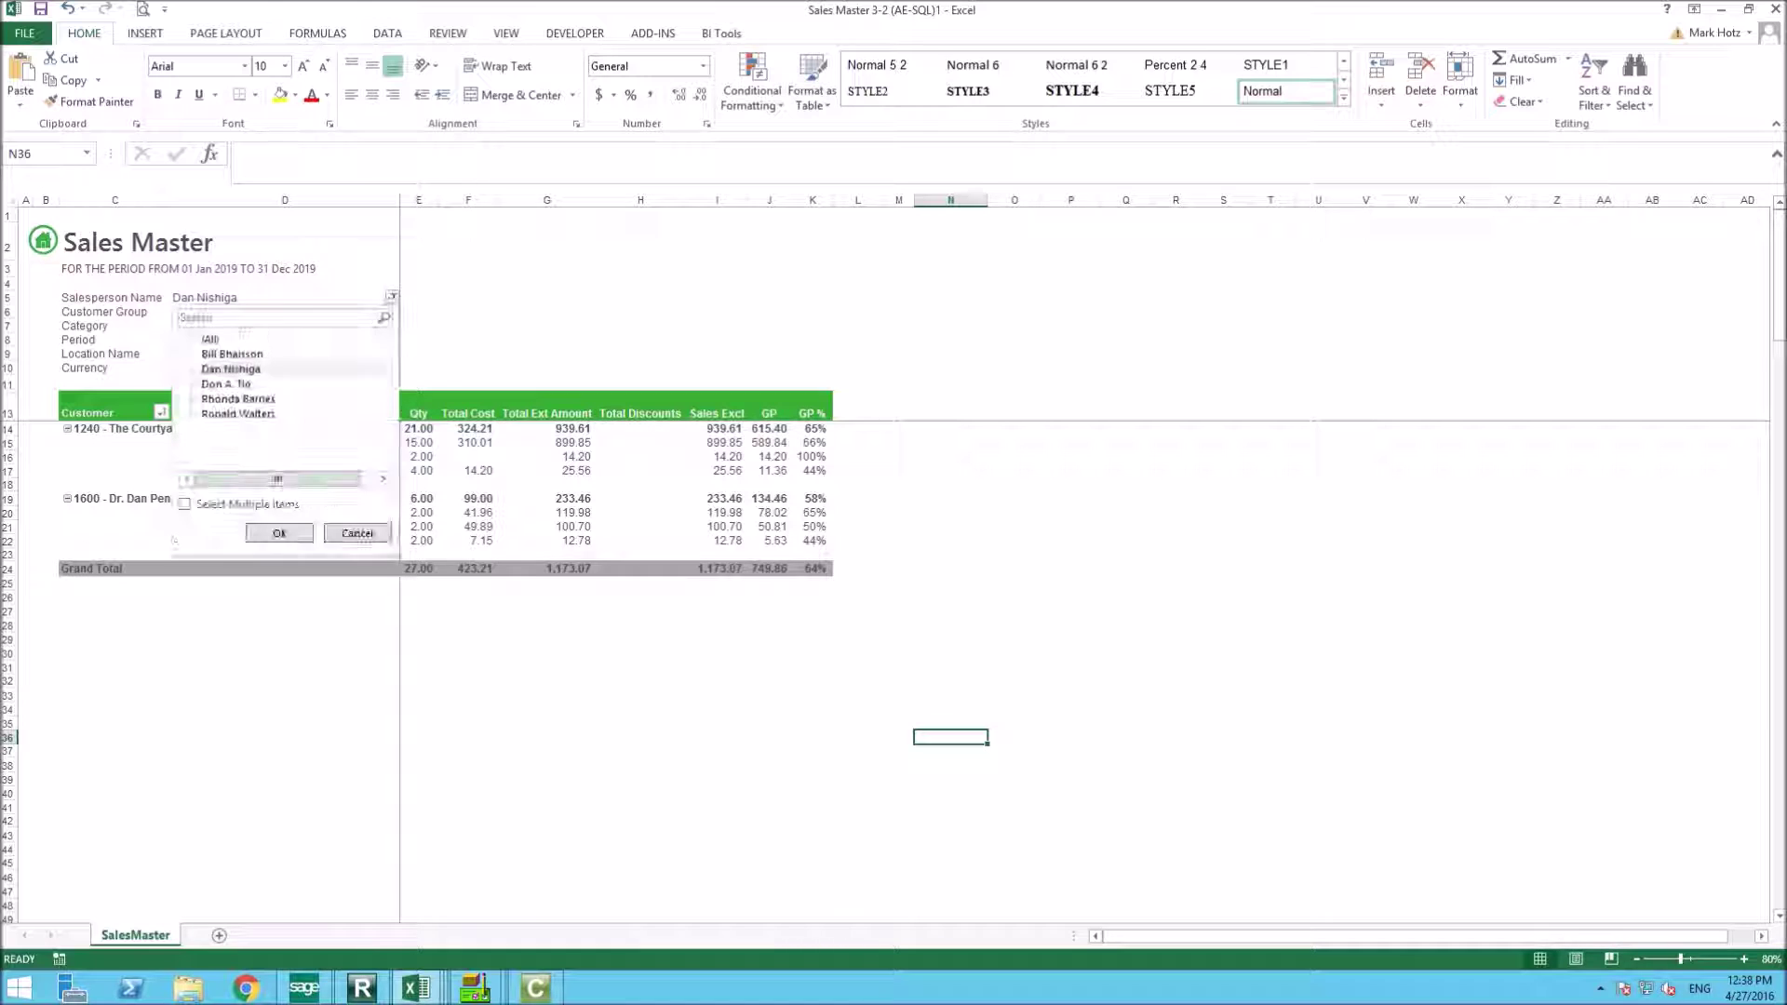
click(392, 314)
click(391, 313)
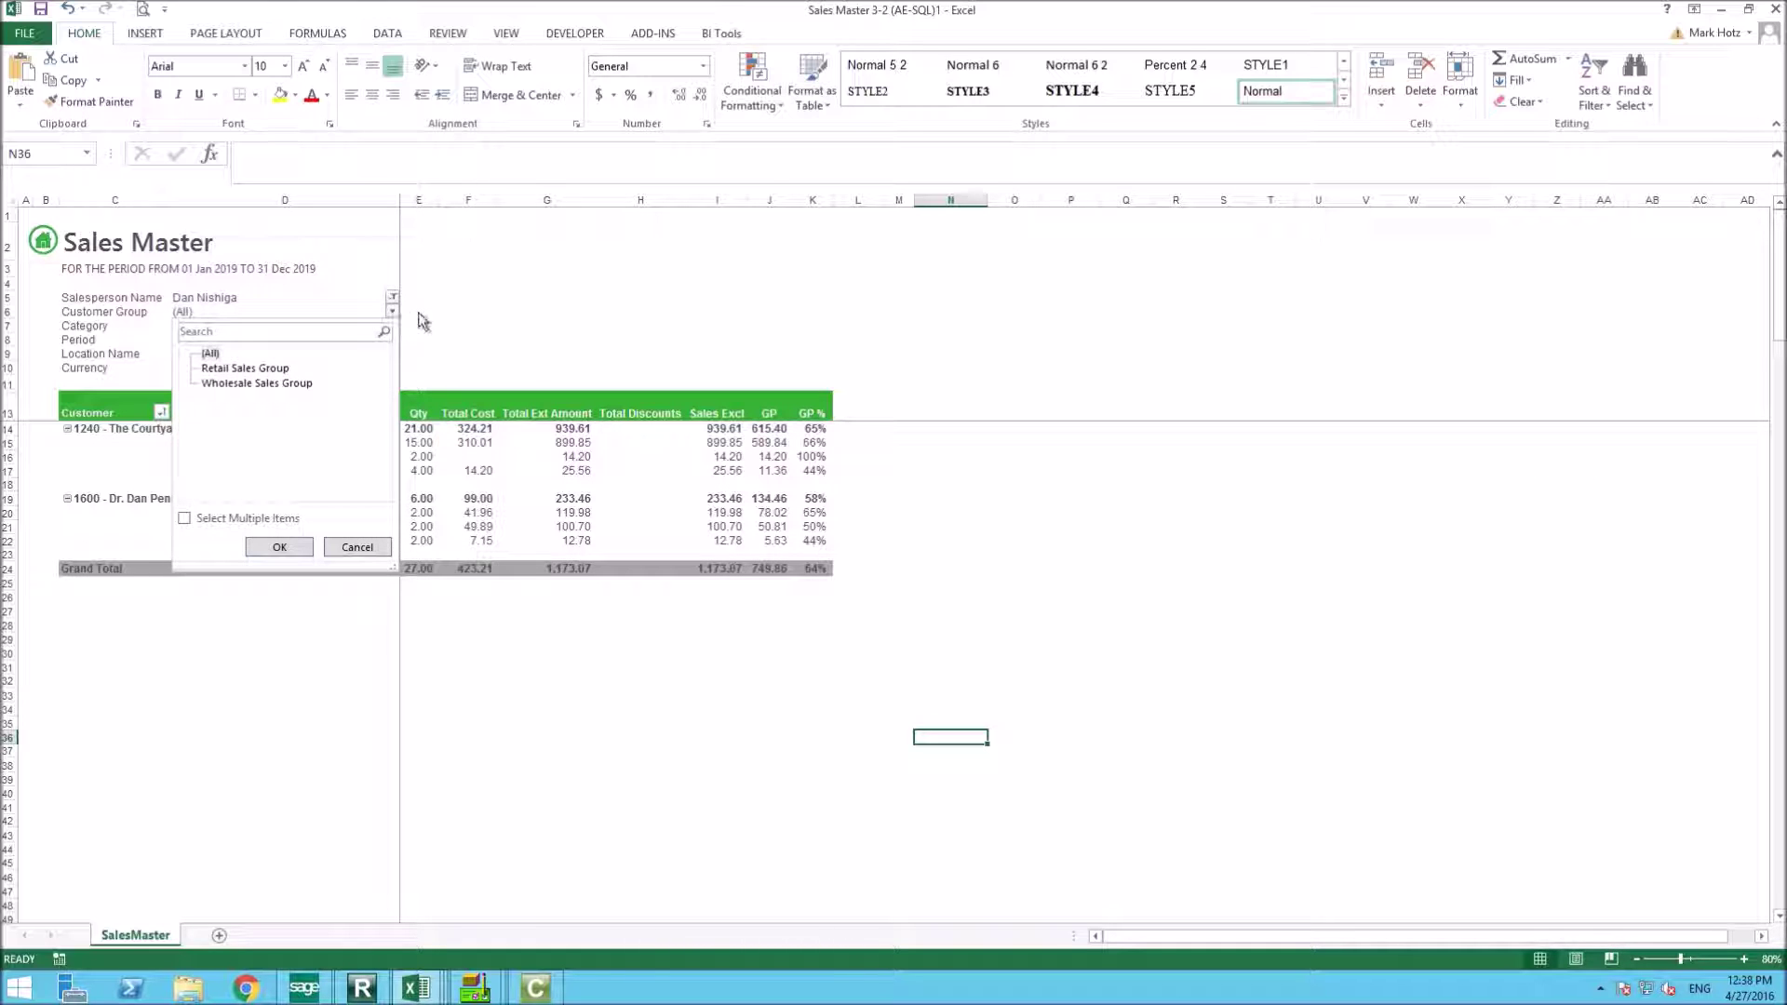
key(Escape)
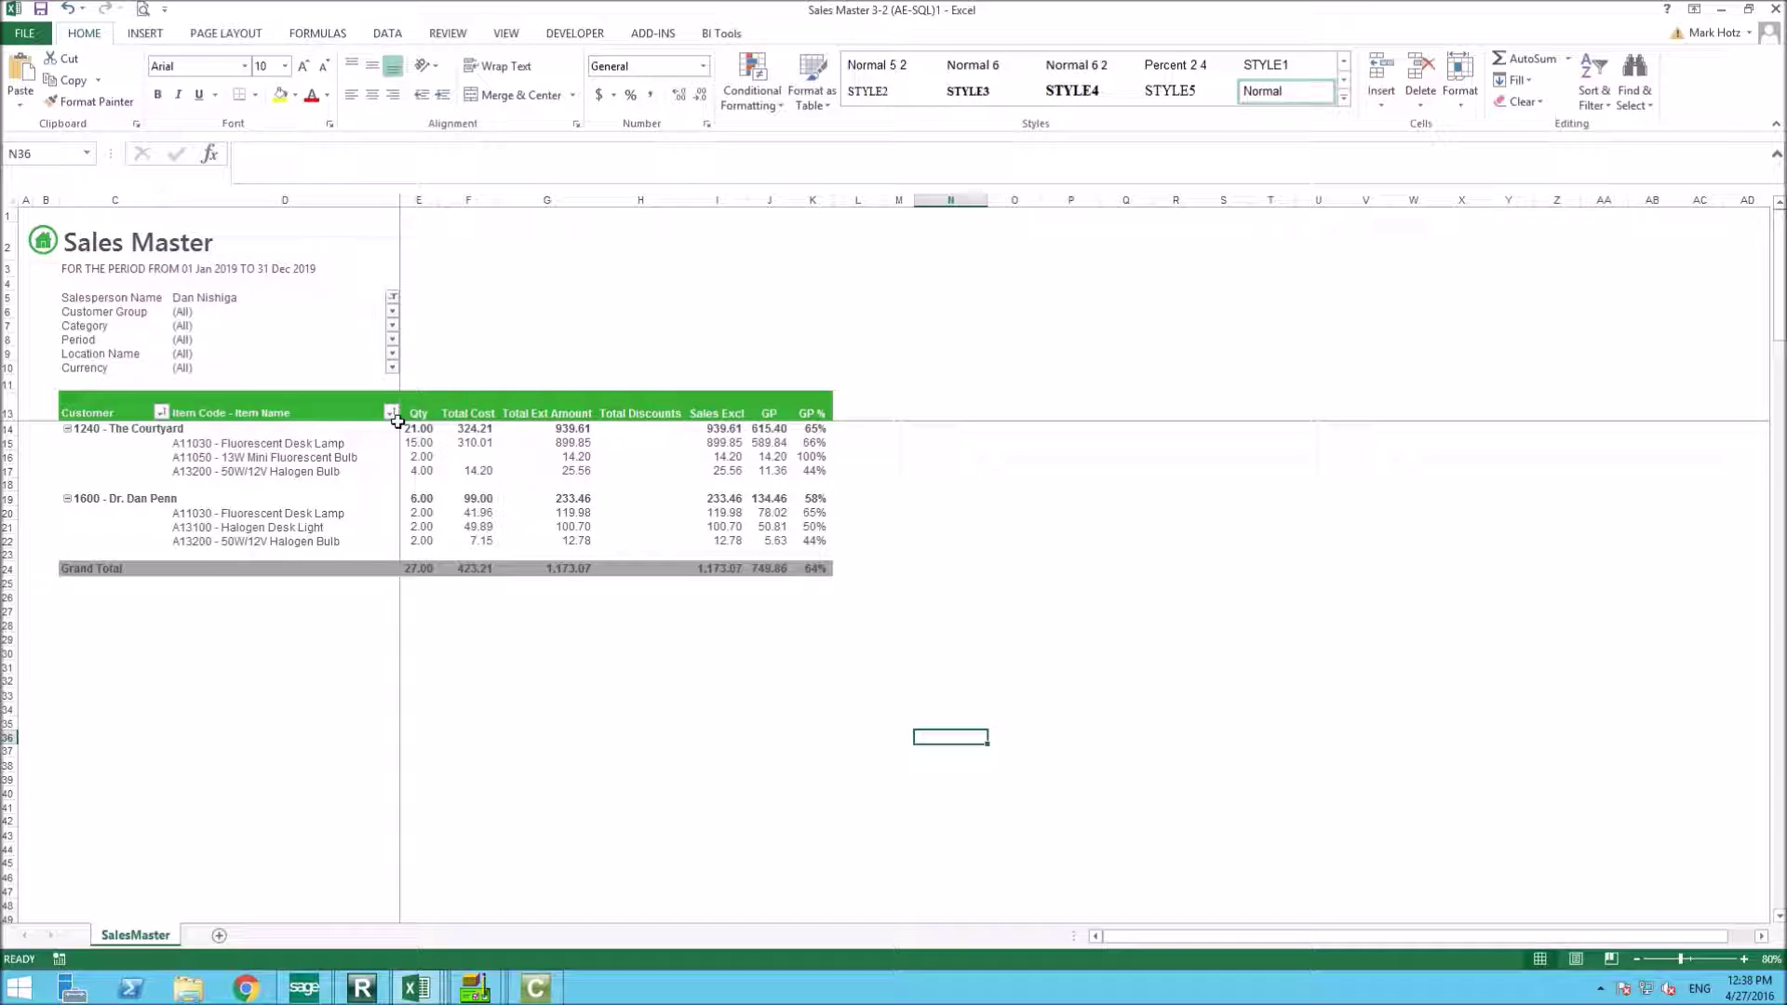
click(393, 297)
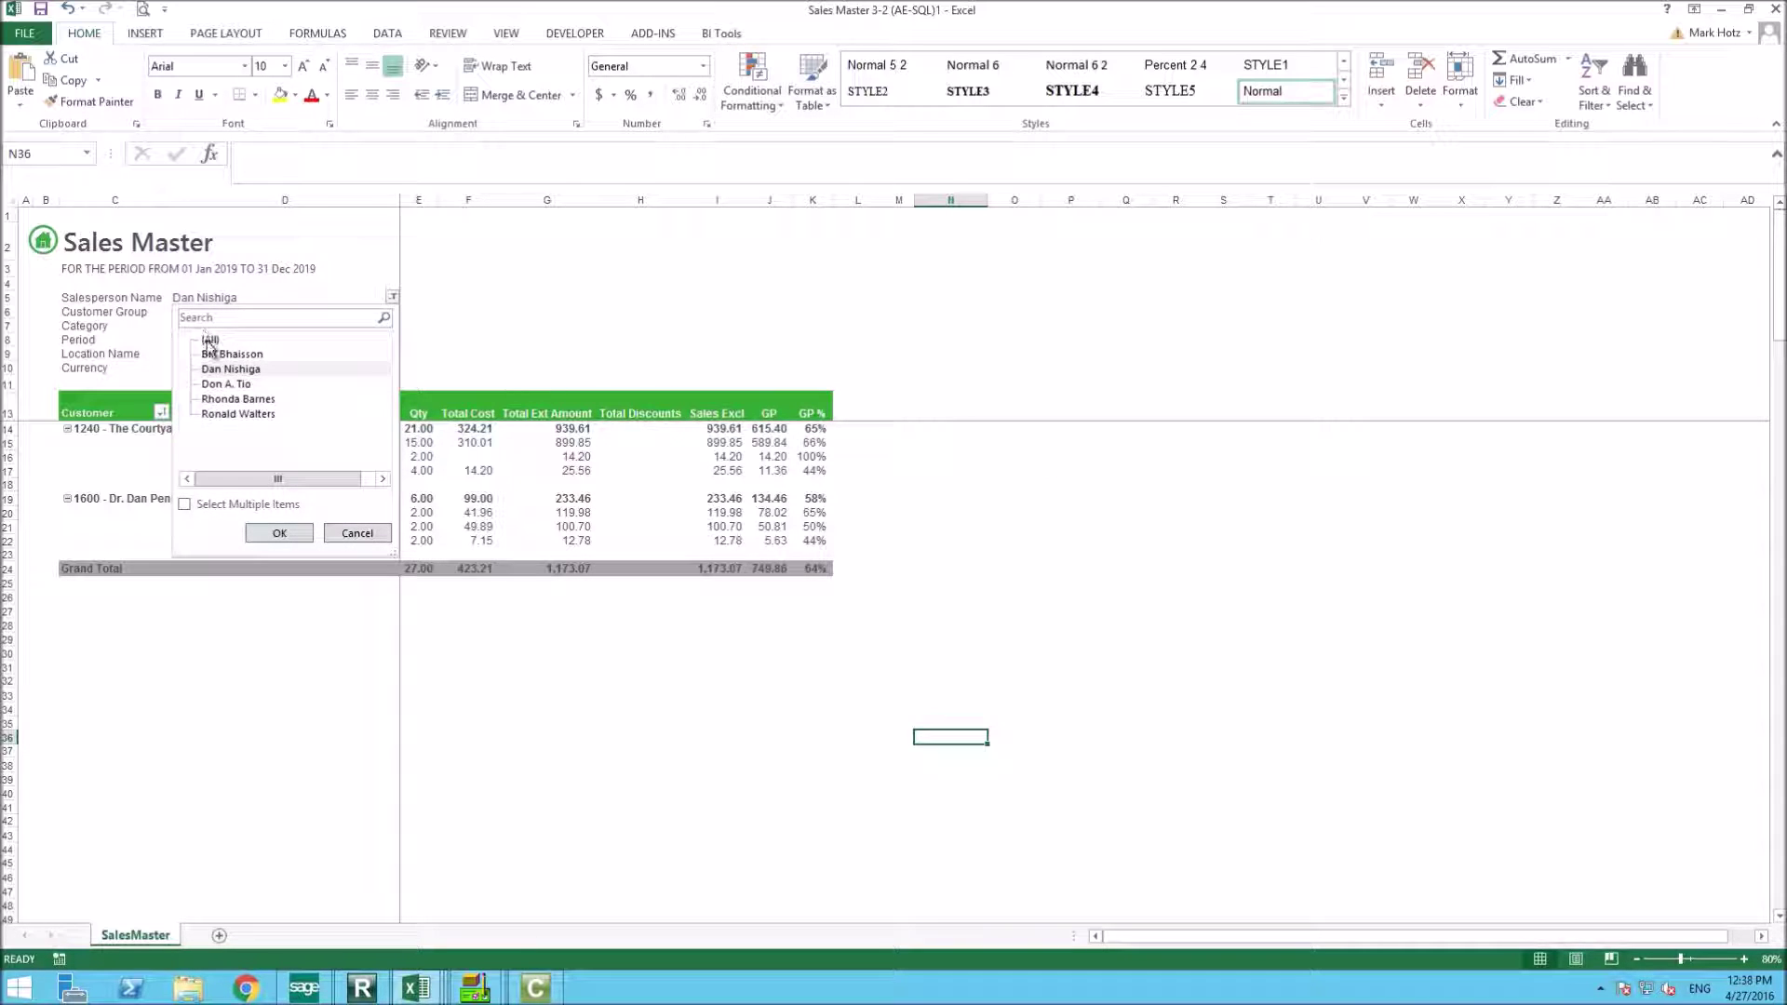
click(277, 532)
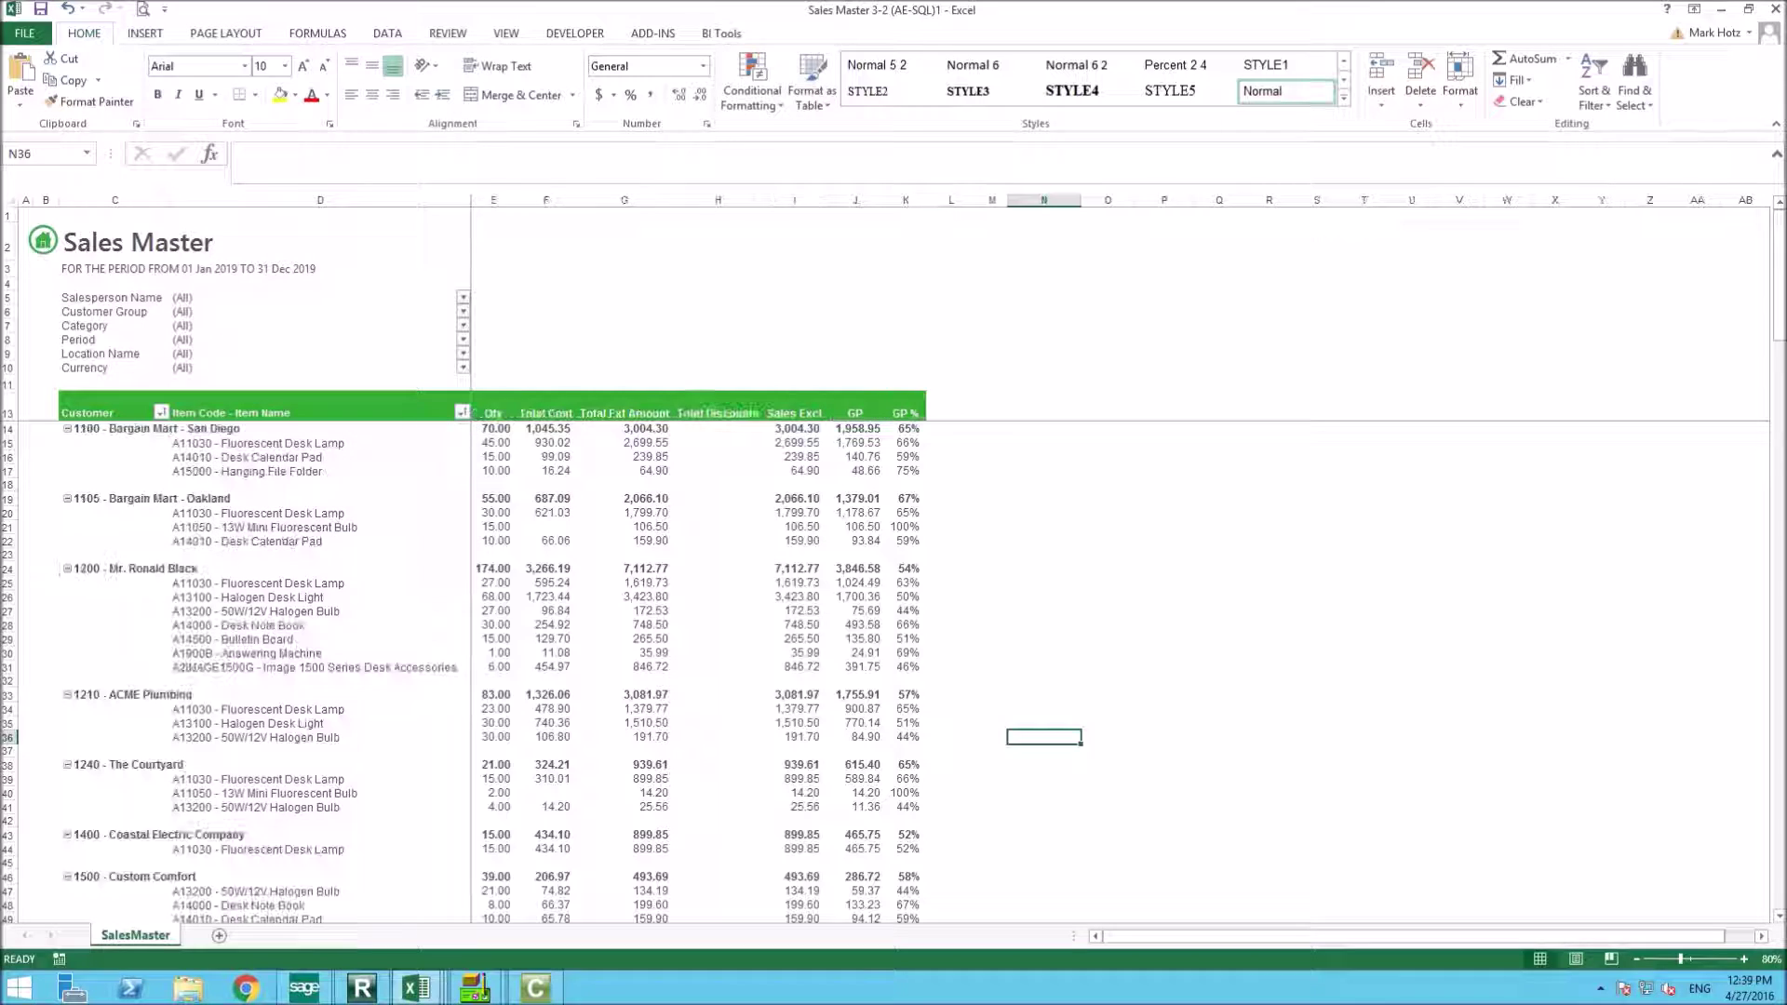
- View the sort and filter options of the Item Code - Item Name and Customer columns without applying any
click(461, 412)
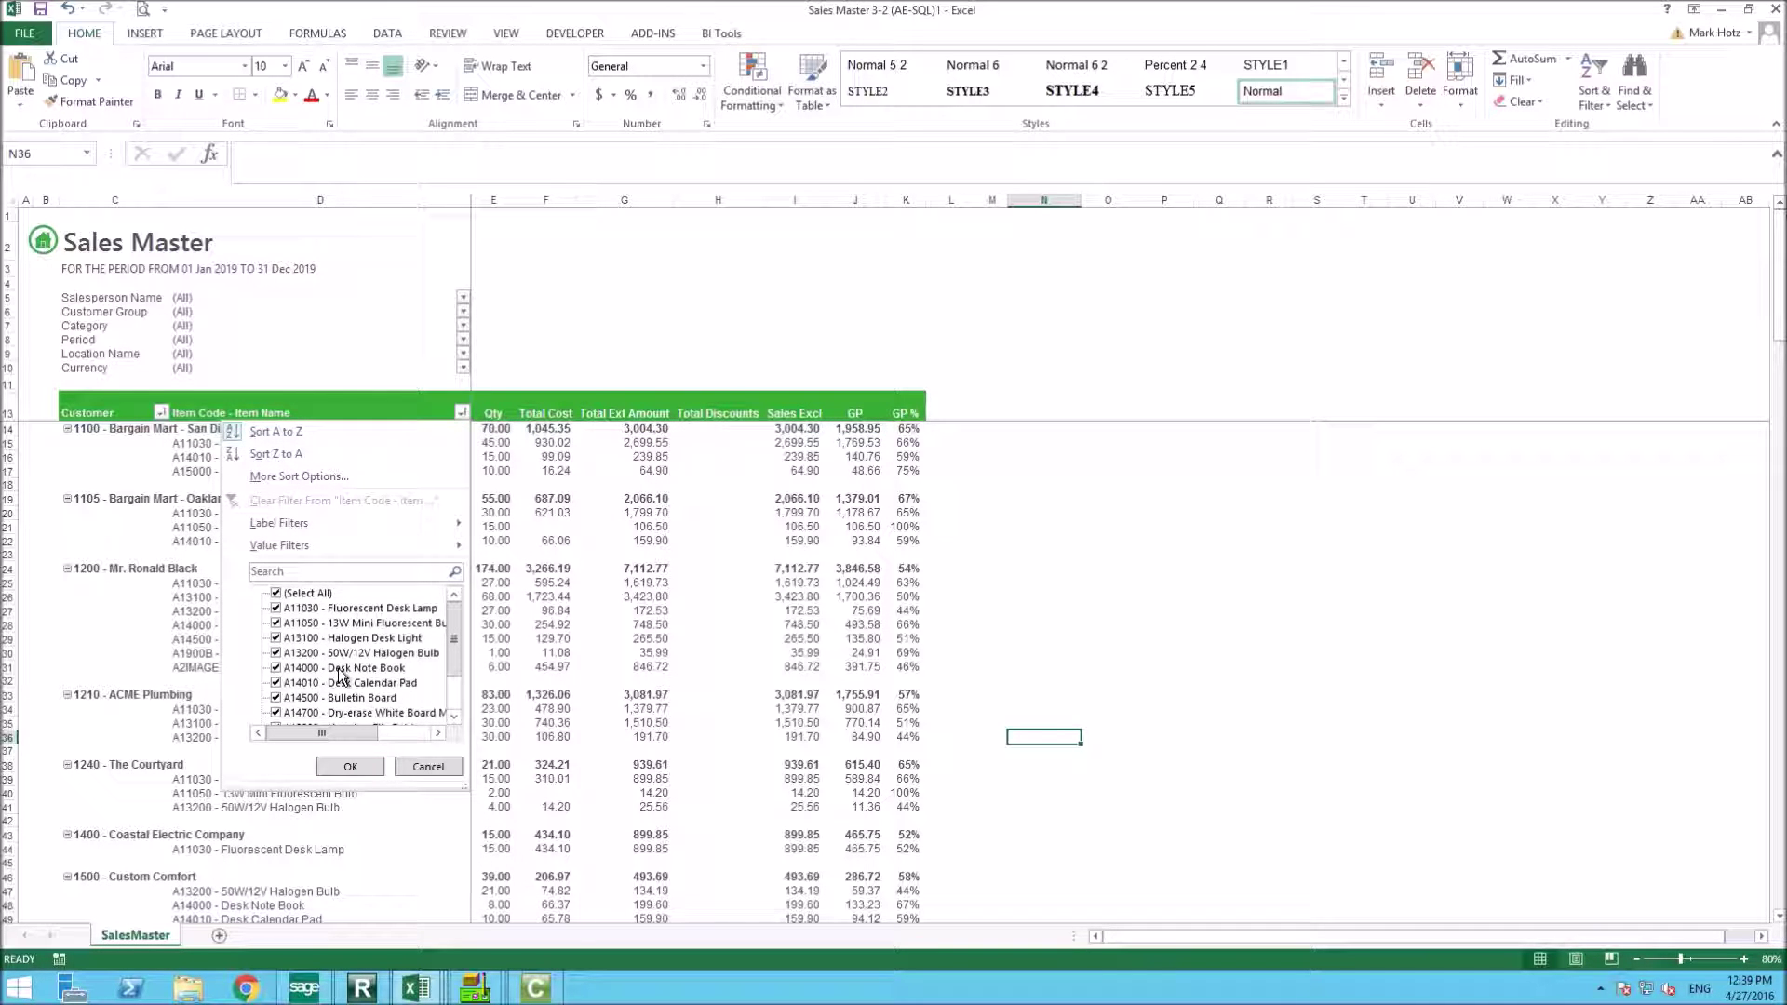
click(161, 414)
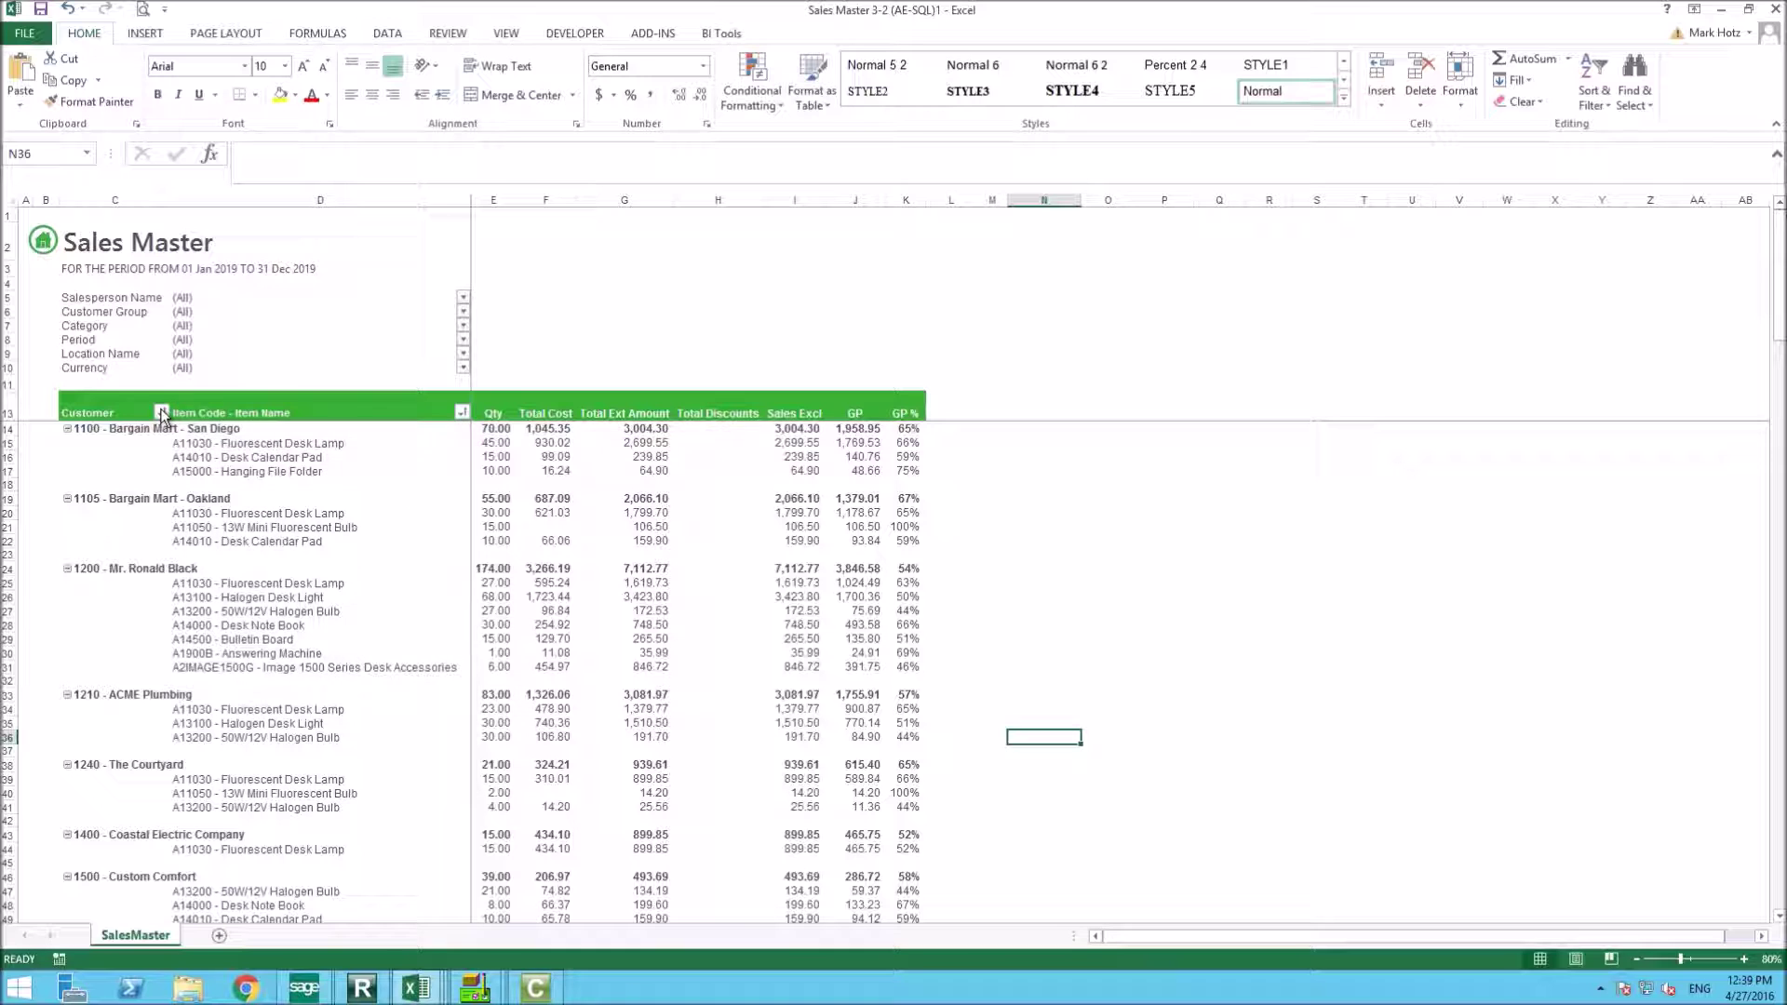
click(161, 414)
click(522, 512)
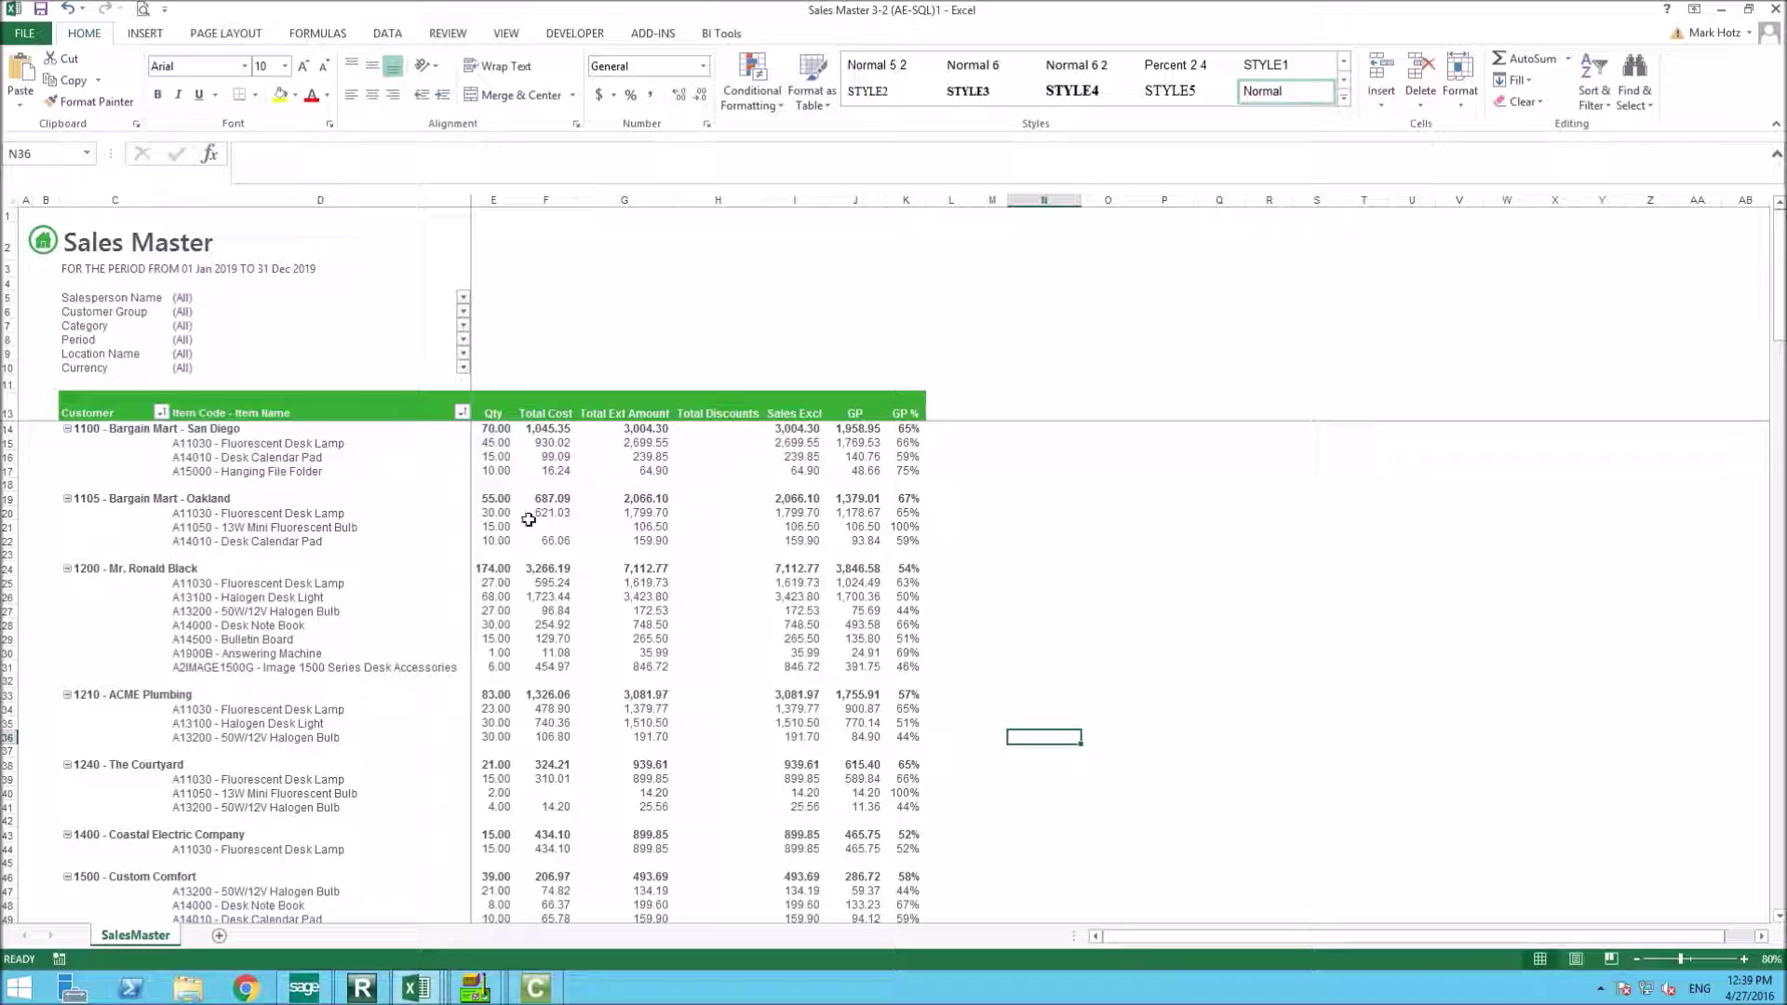
- Add the YEAR field to the Sales Master pivot table's report filters, above Salesperson Name
click(615, 552)
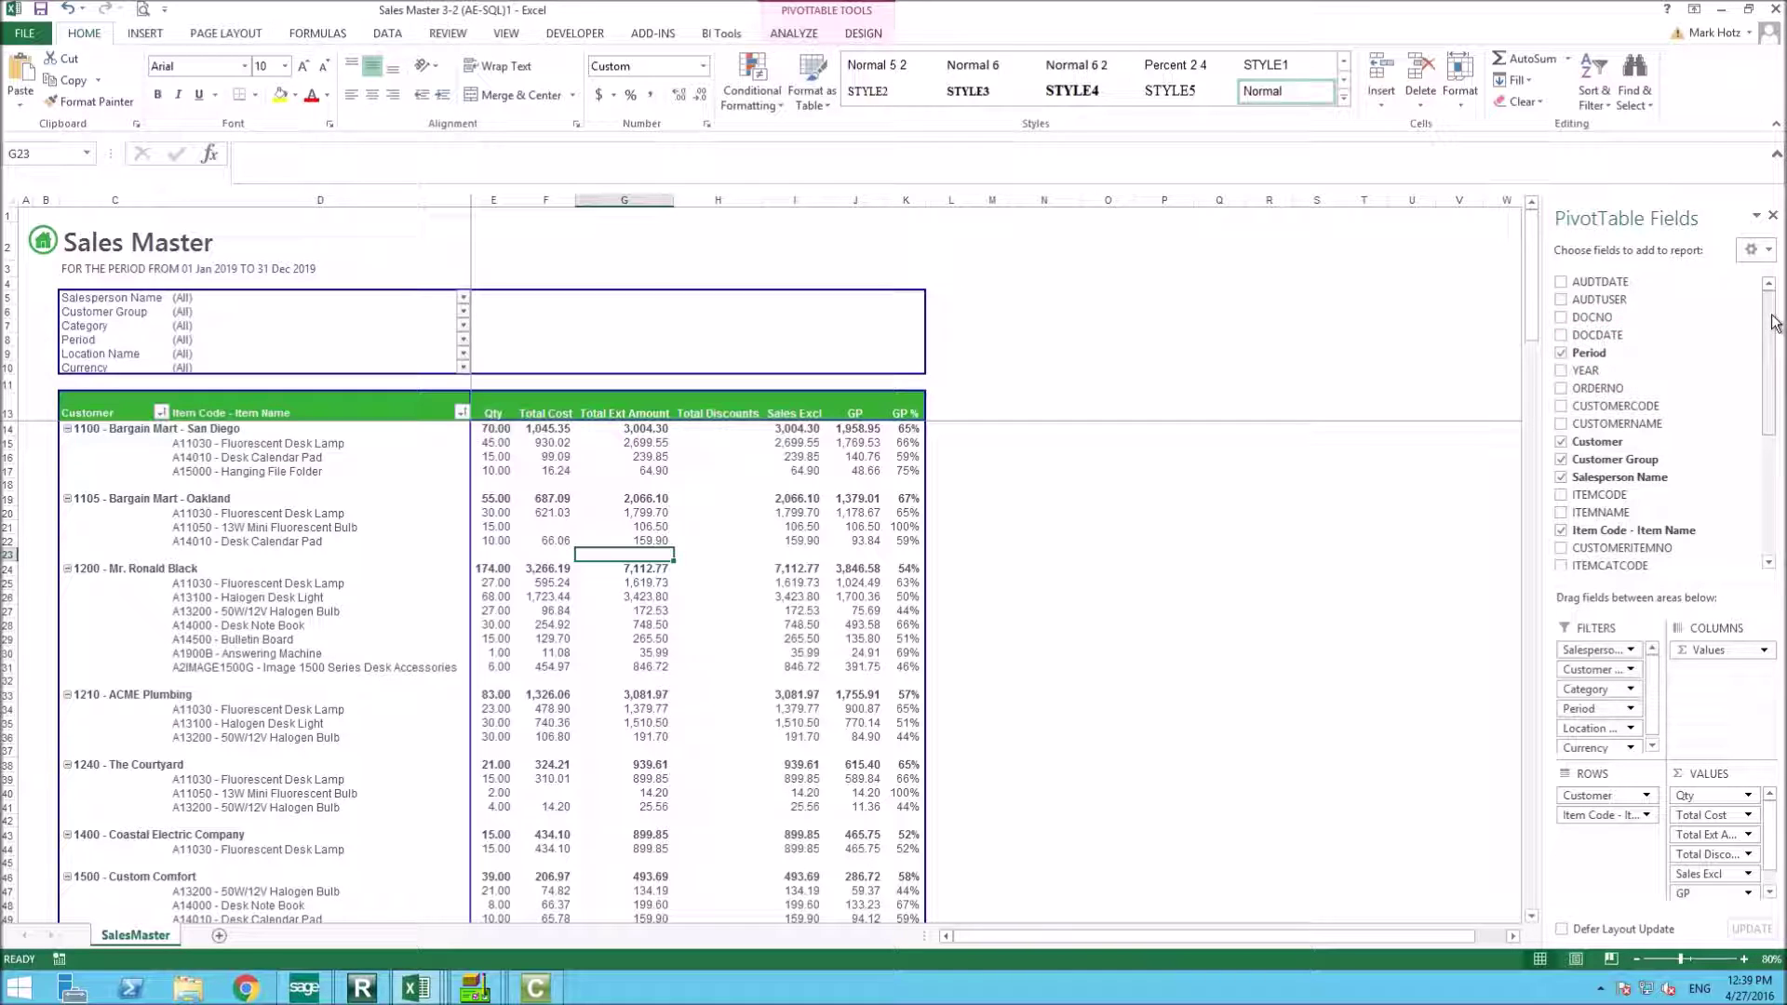
mouse_move(1773, 323)
mouse_down()
mouse_move(1768, 498)
mouse_move(1778, 296)
mouse_up()
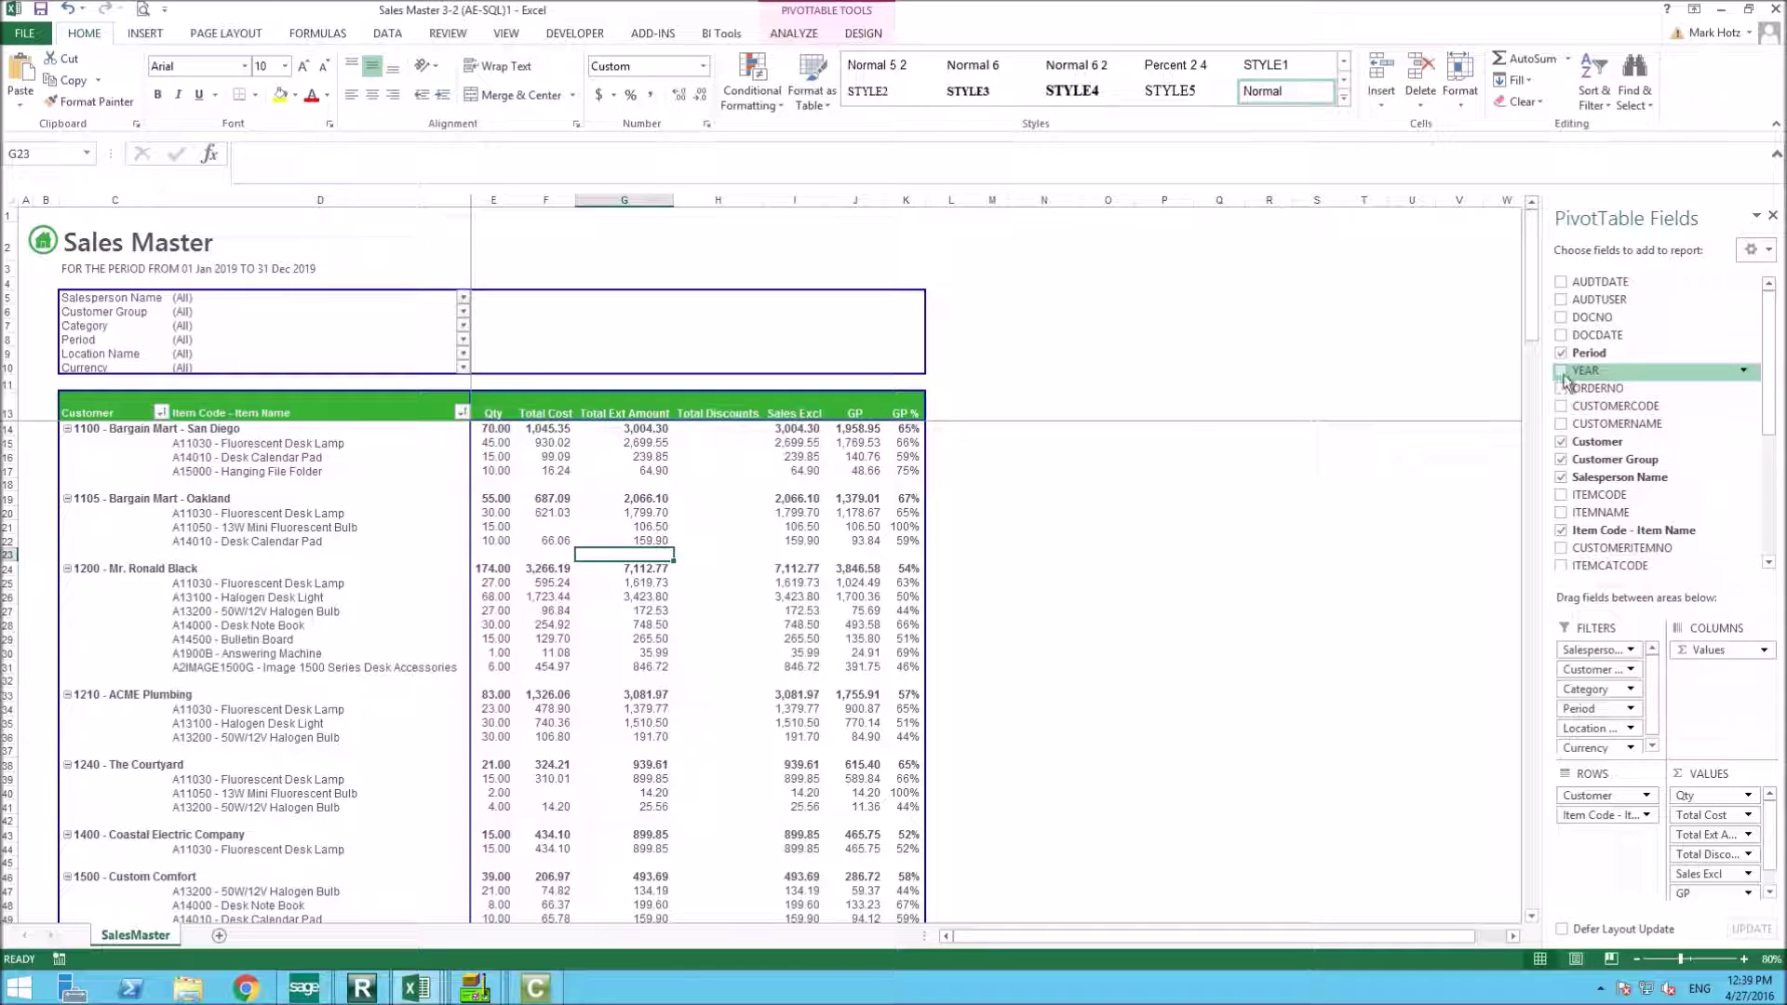
drag(1566, 379, 1601, 650)
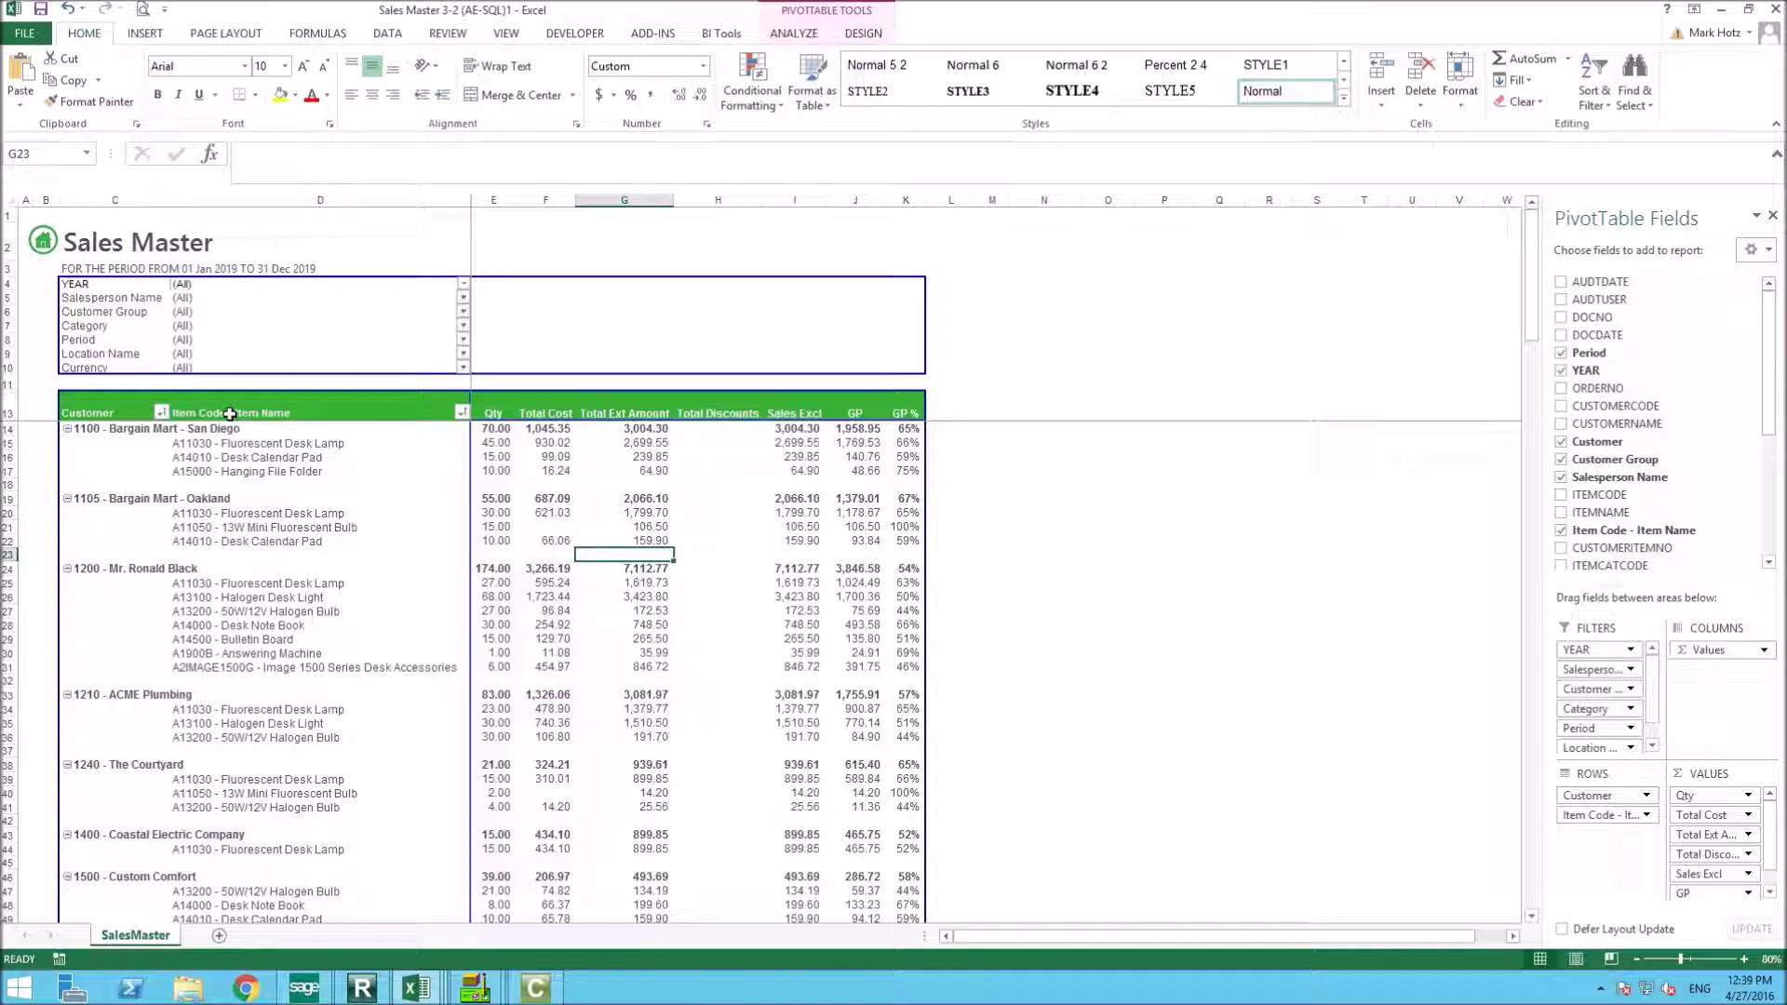
- View the YEAR filter's choices without applying any, and remove the YEAR field from the Sales Master pivot table
click(92, 285)
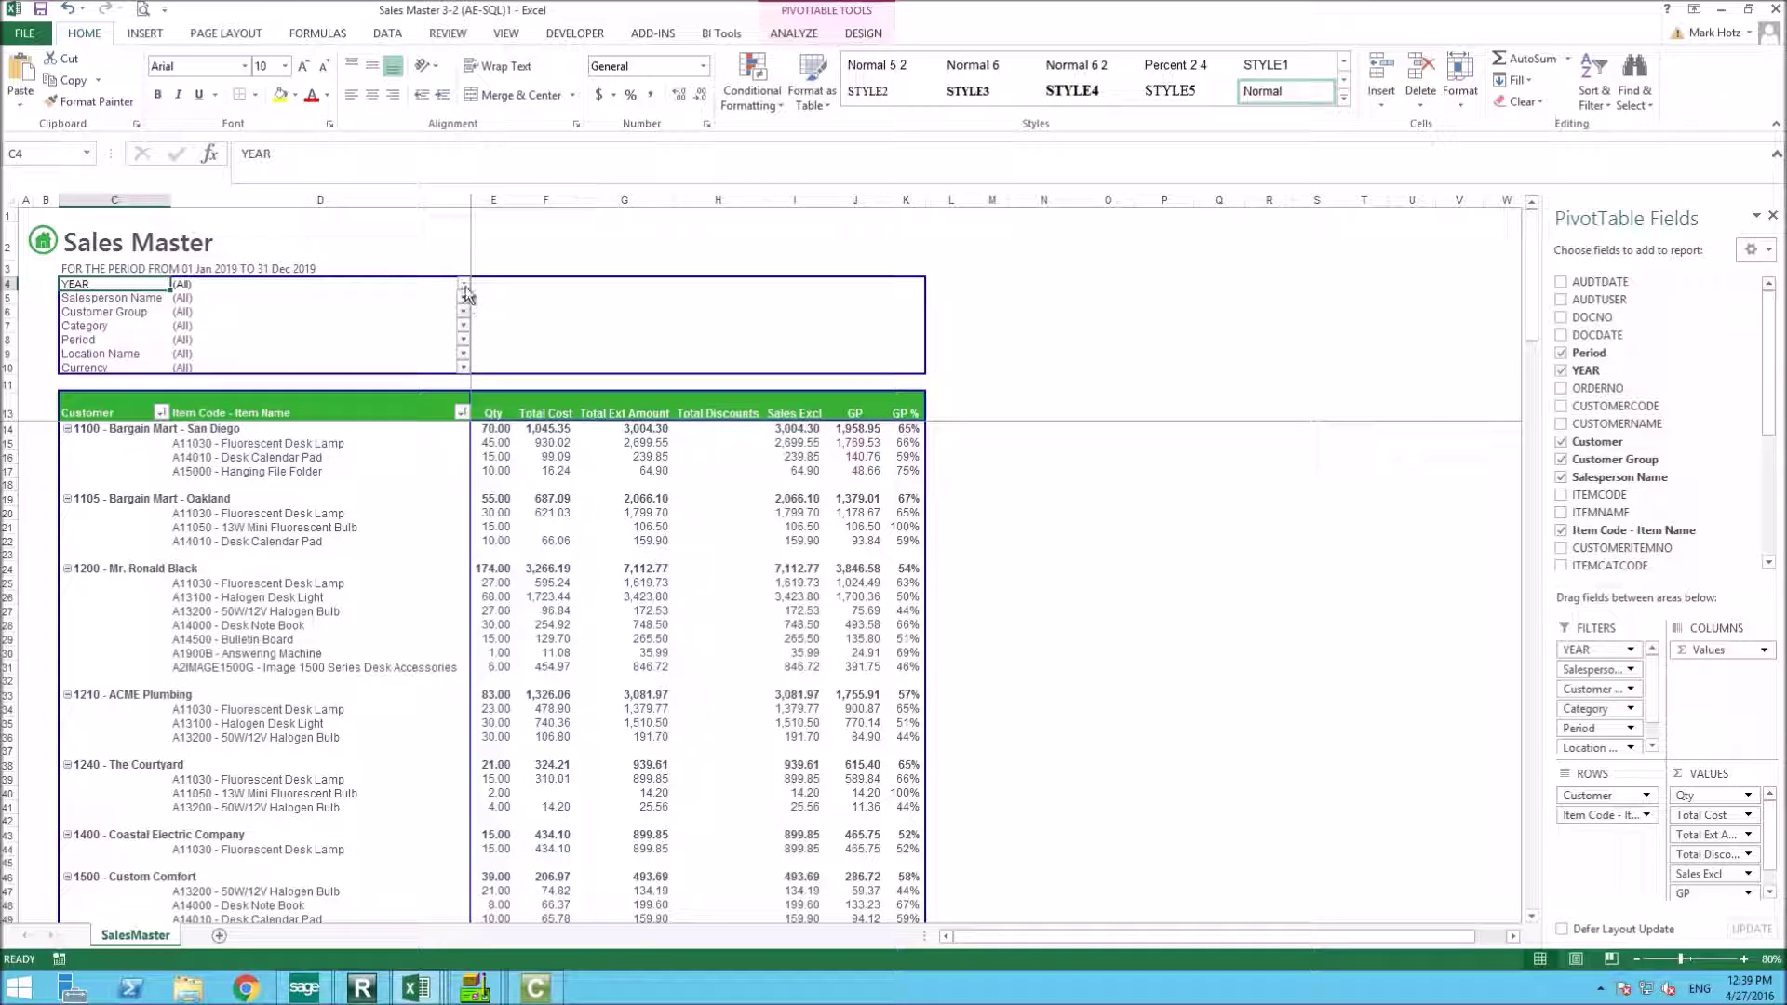
click(463, 285)
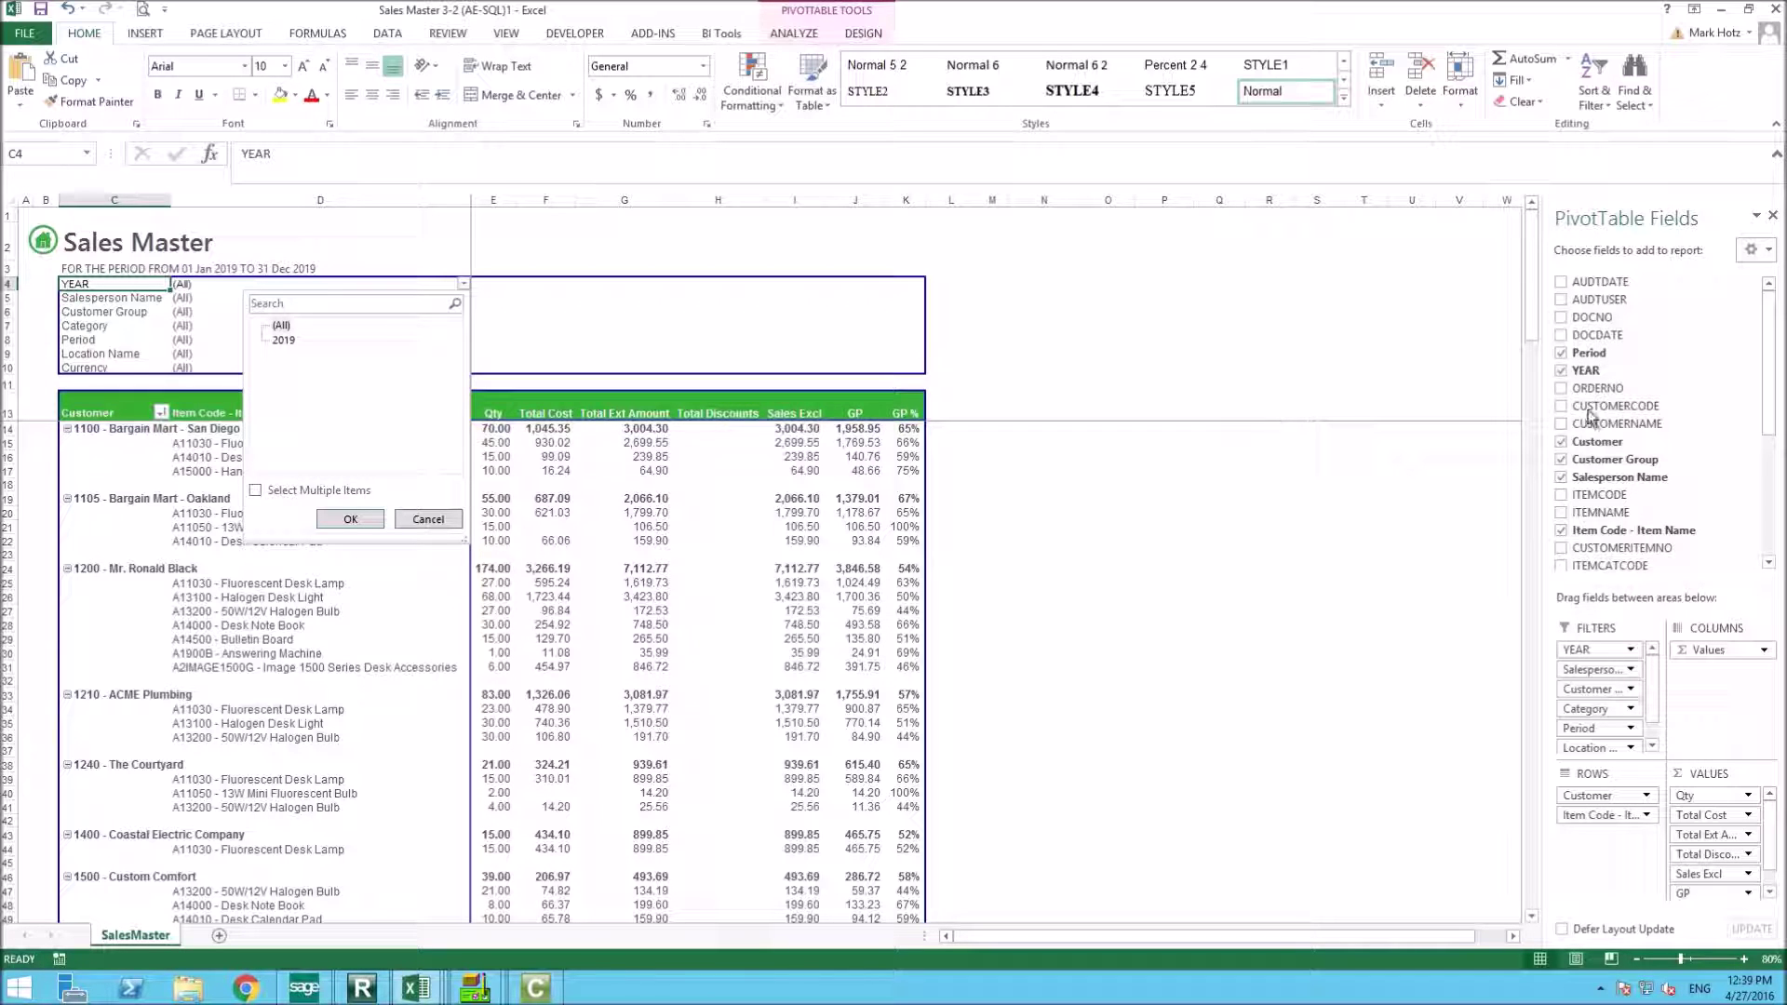
click(1561, 370)
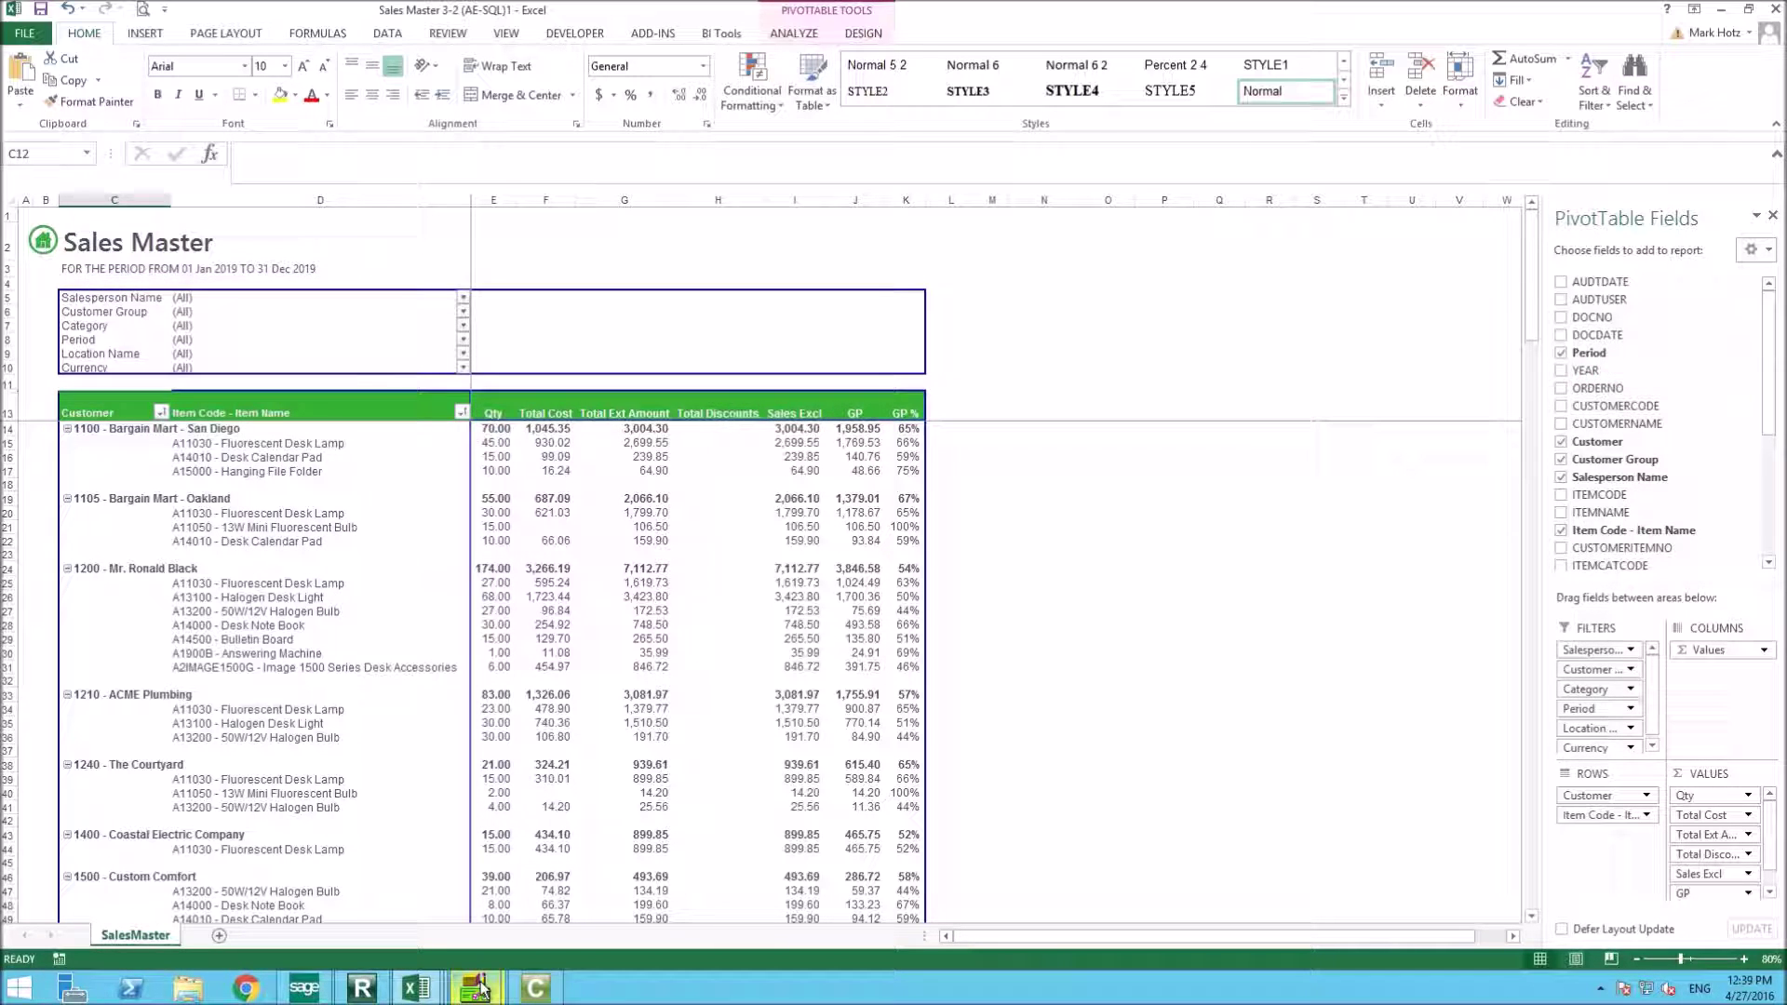
- Switch to the Purchases Master 3-5 (AE-SQL)1 workbook and show the field list of its pivot table
mouse_move(420, 993)
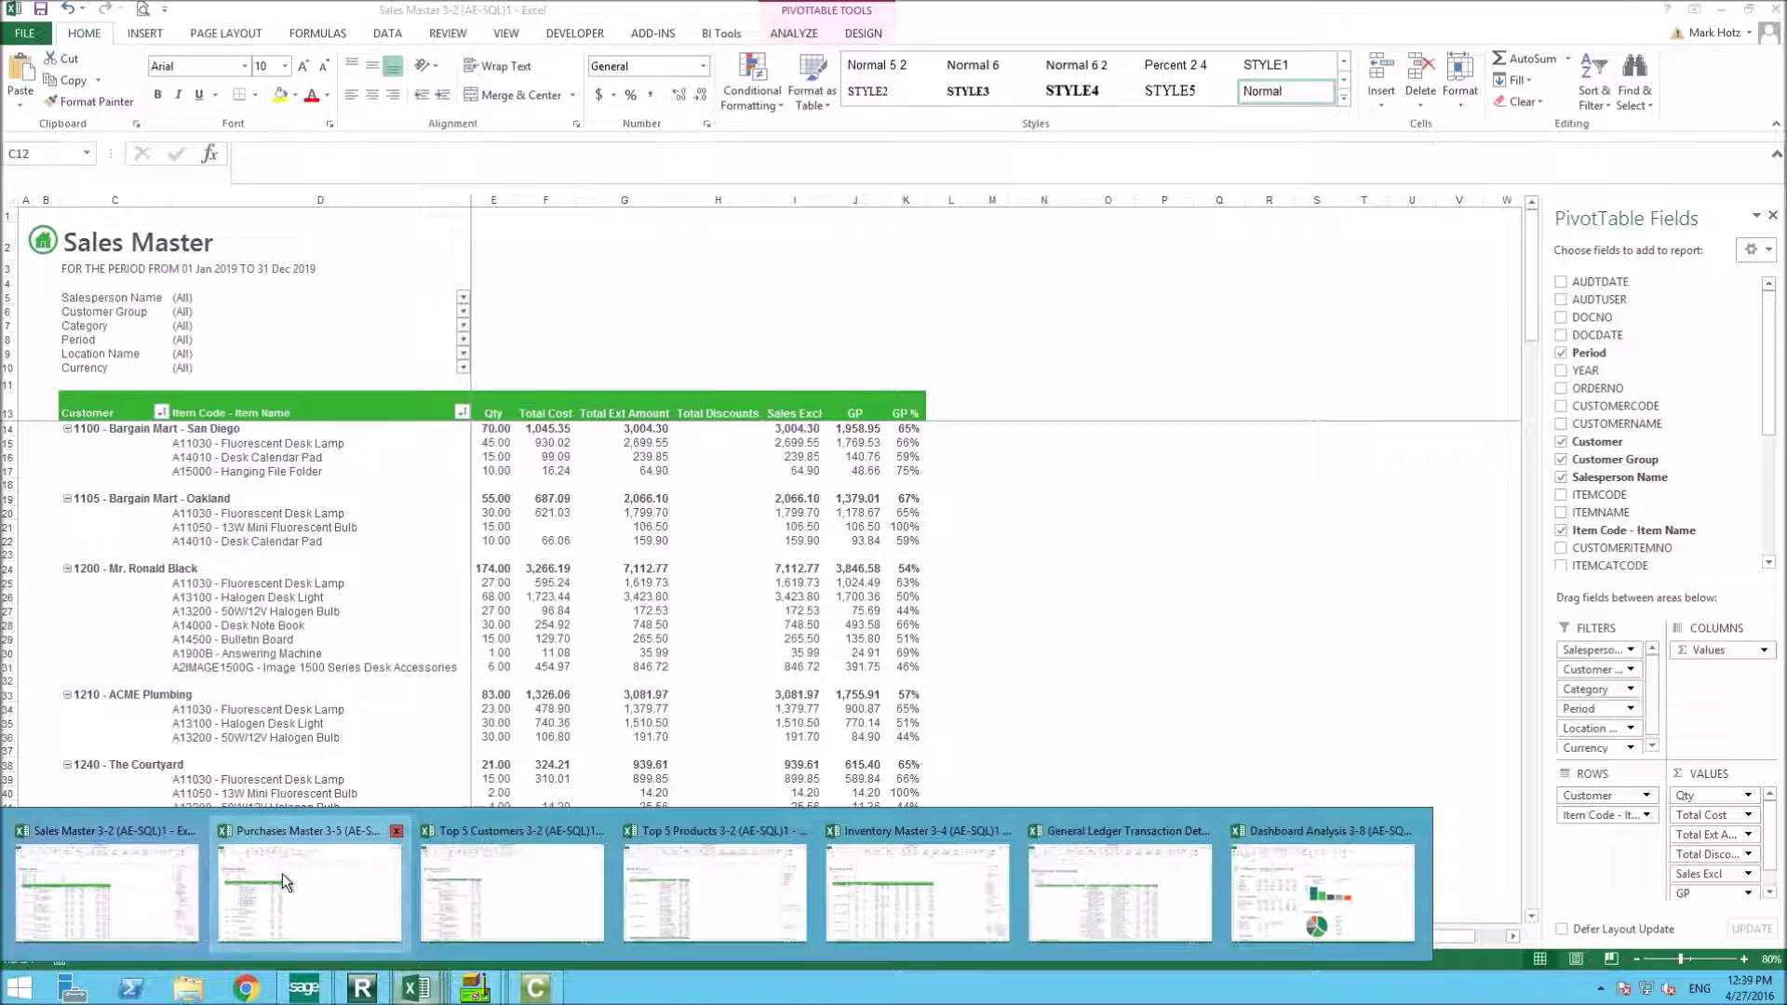
click(282, 873)
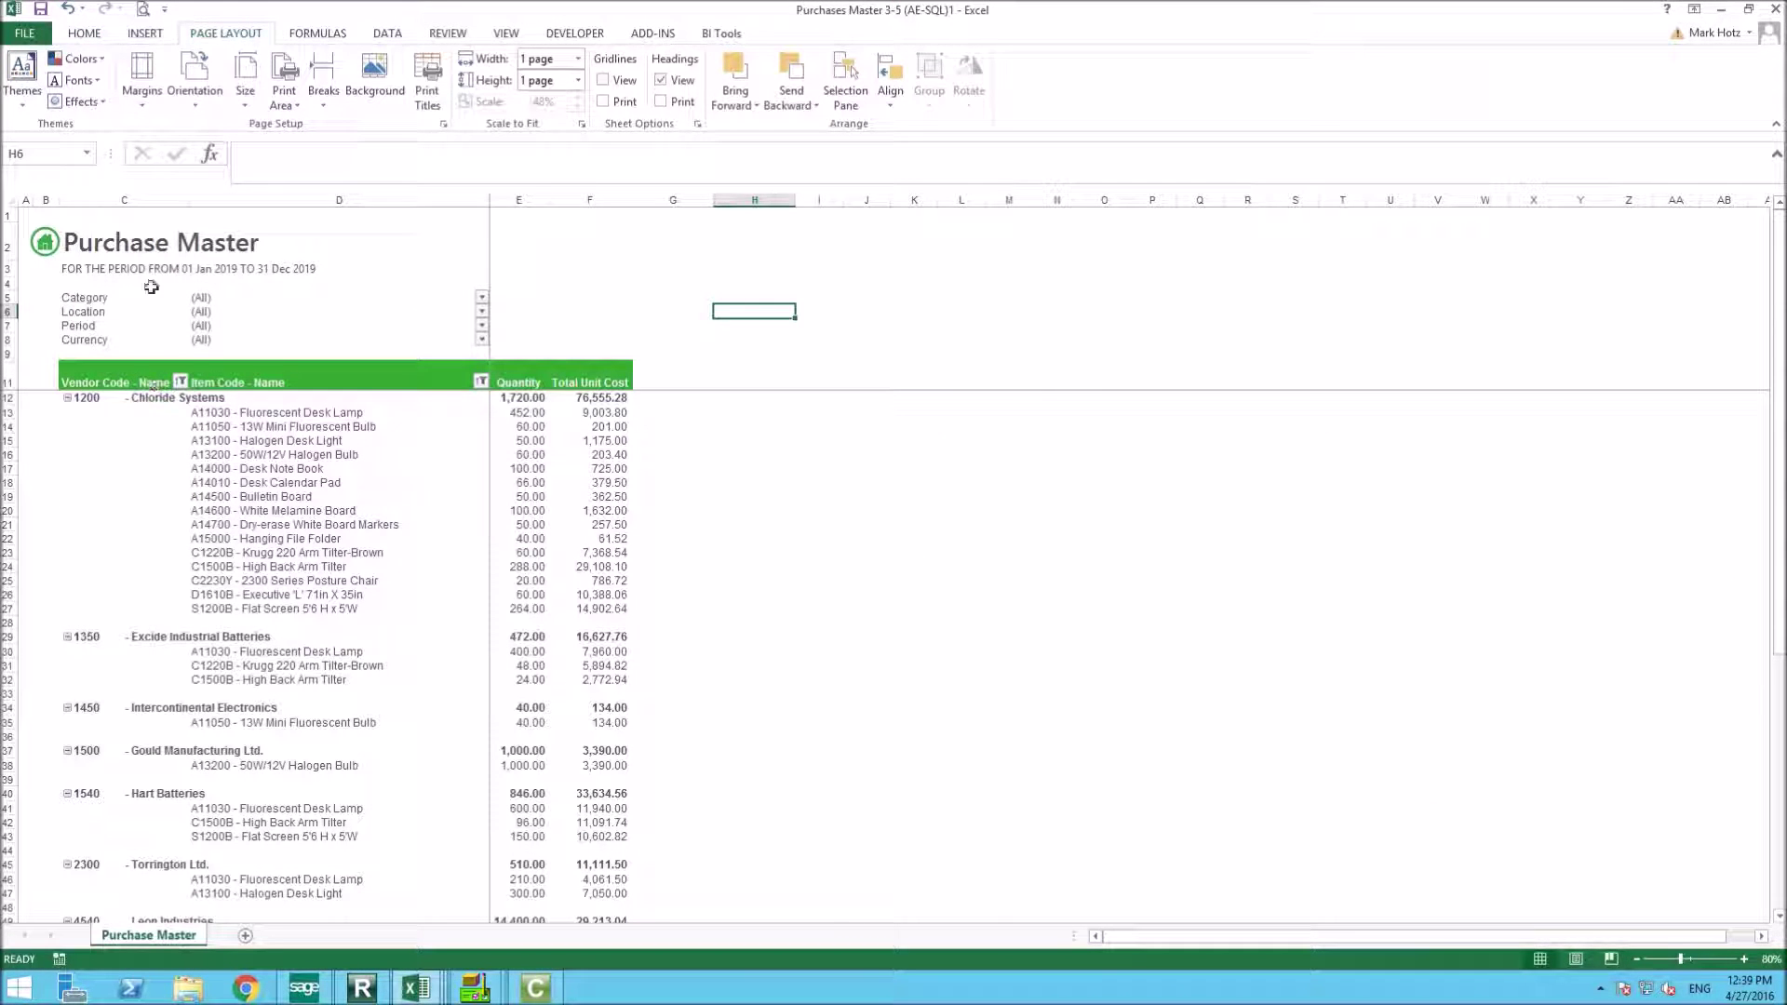
click(284, 581)
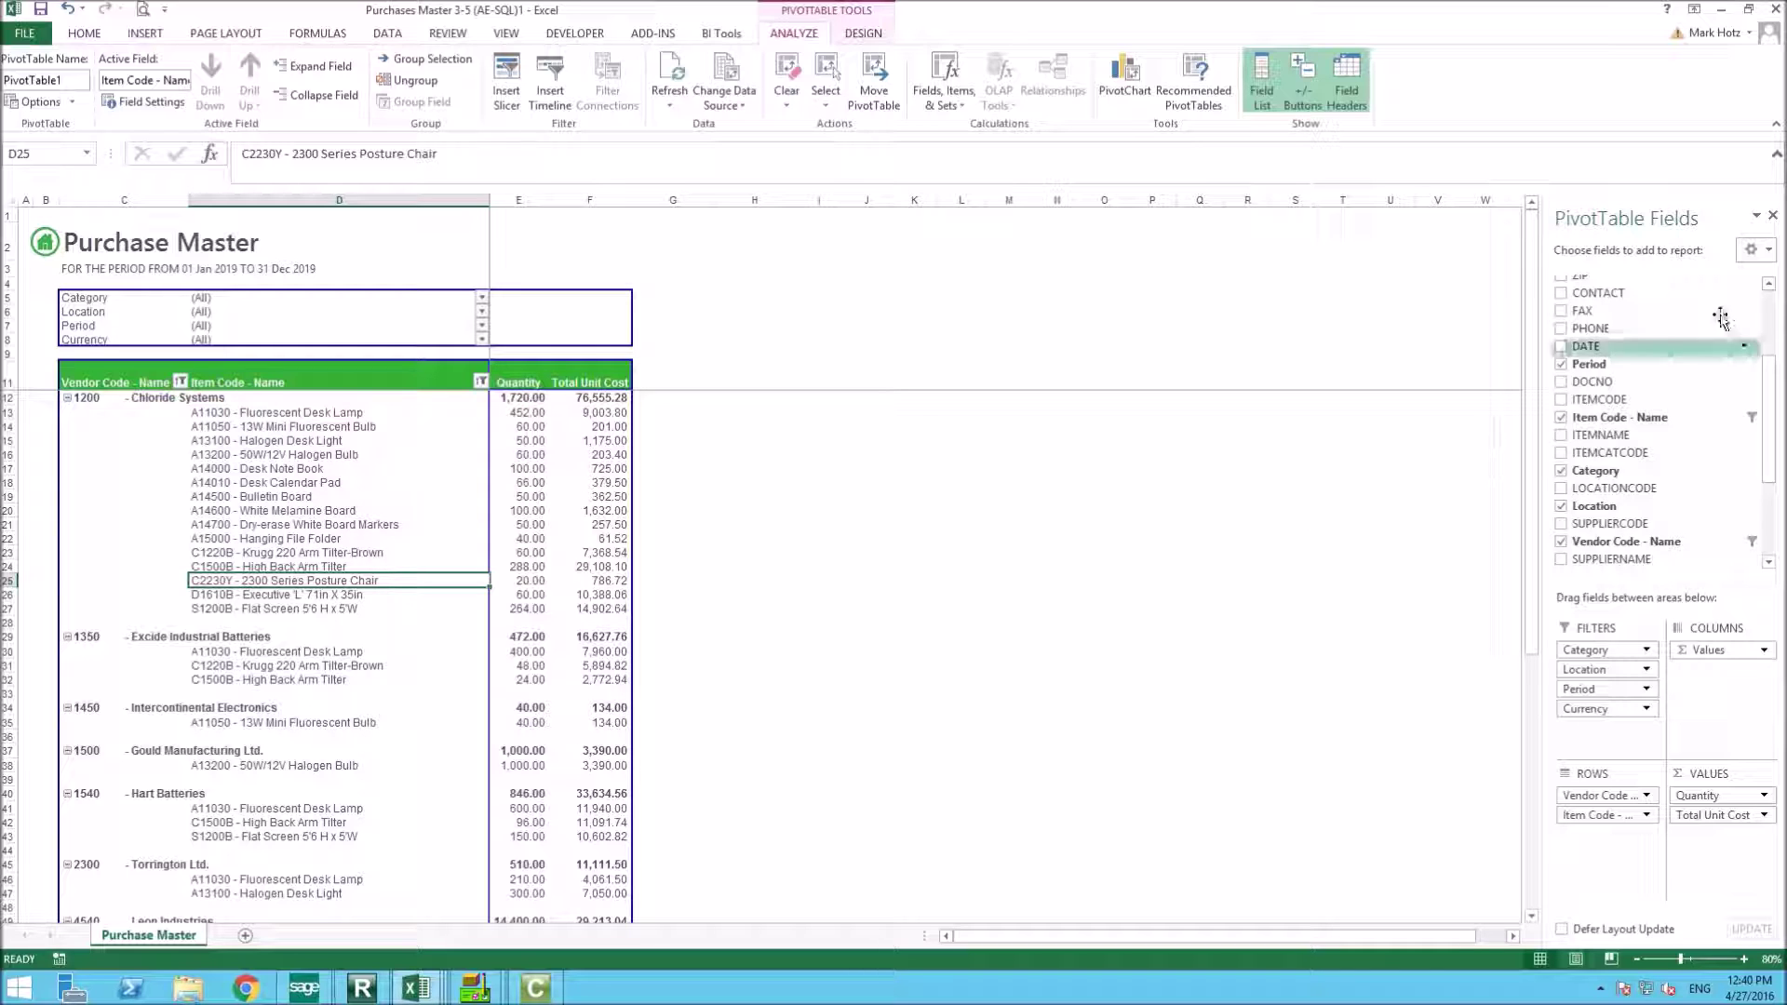
- Try LOCATIONCODE and SUPPLIERCODE in turn as an extra row field below Item Code - Name, removing each again
drag(1774, 377, 1768, 423)
drag(1576, 506, 1606, 838)
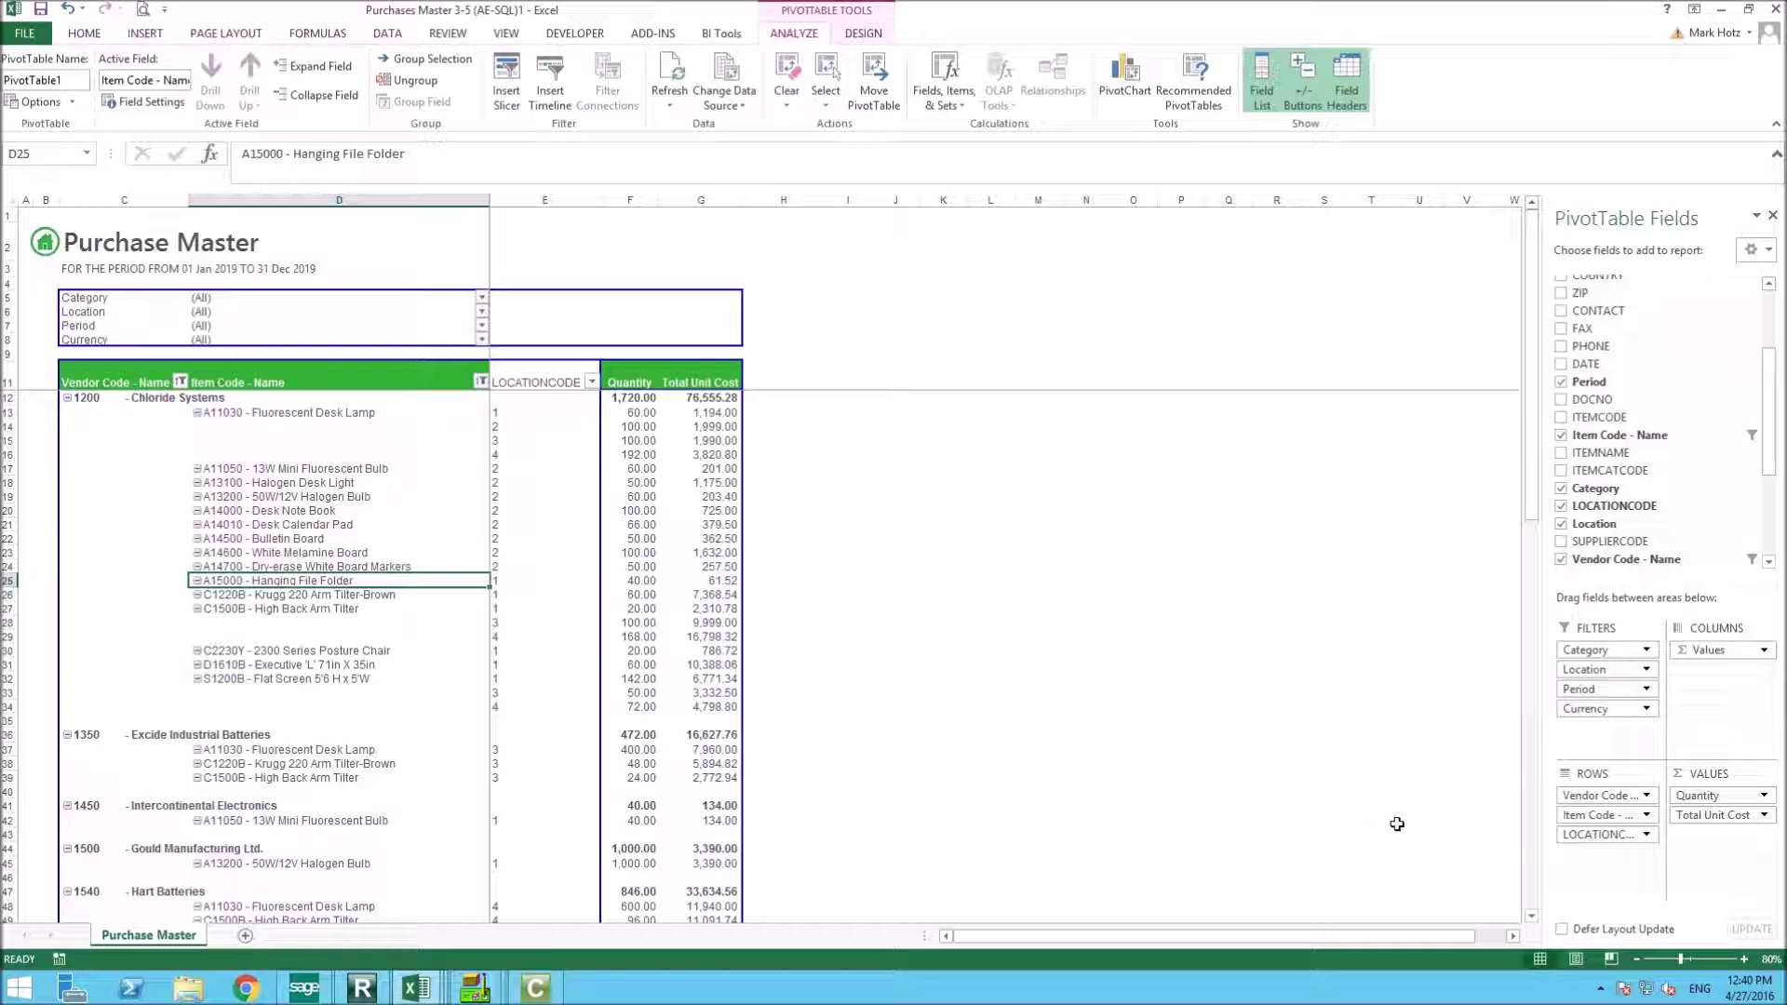
mouse_move(1610, 835)
mouse_down()
mouse_move(1562, 502)
mouse_move(1601, 679)
mouse_move(1602, 838)
mouse_up()
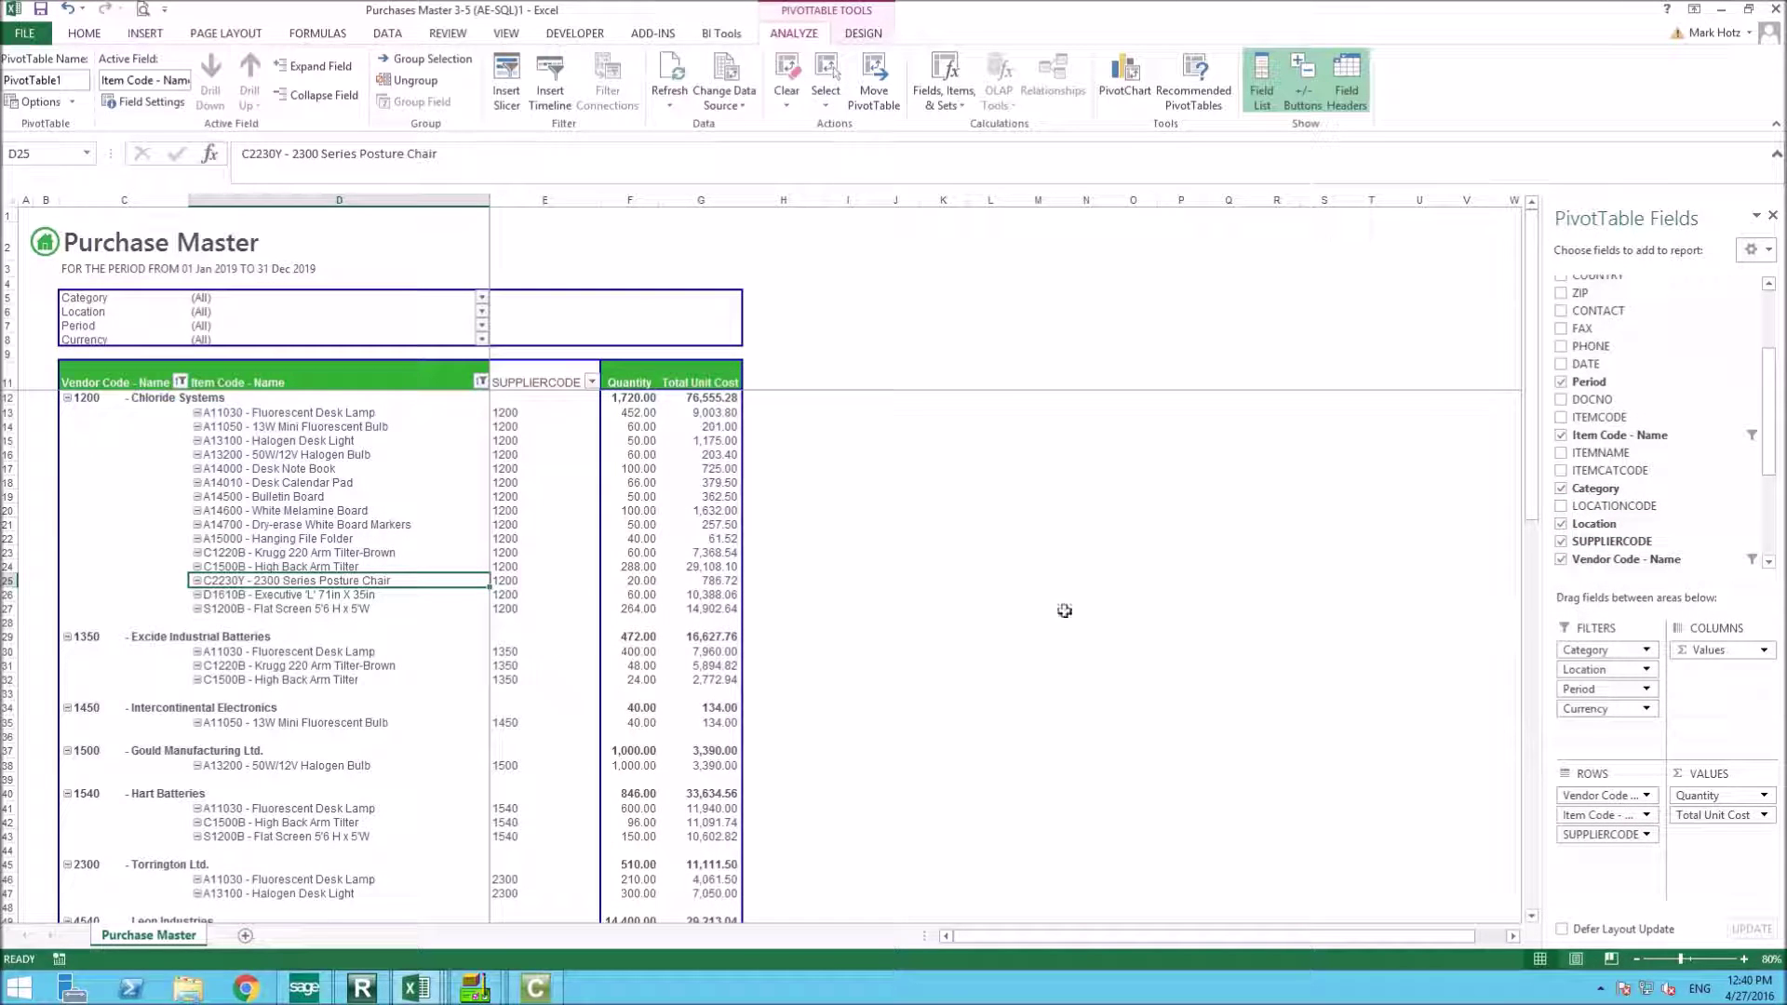
click(1562, 541)
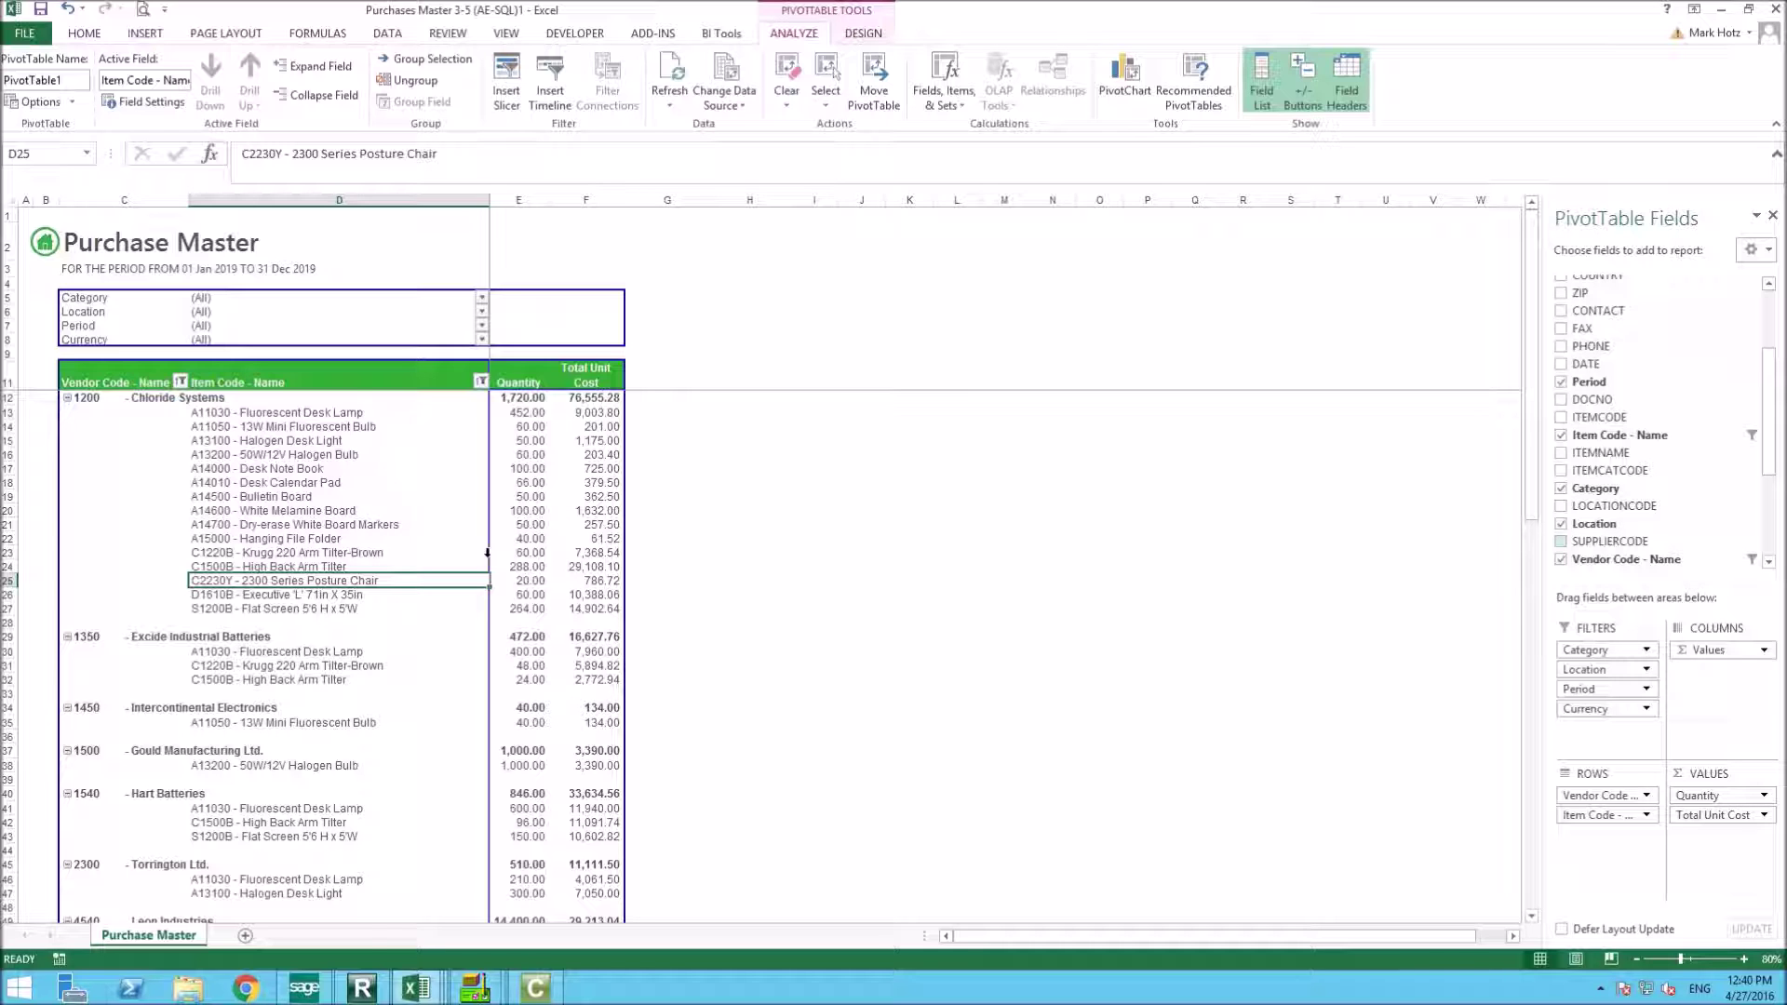
- Switch to the Sage 300 Intelligence Report Manager and view the details of Financial Income Statement S300SQL 1-2 in the Designer folder
click(375, 996)
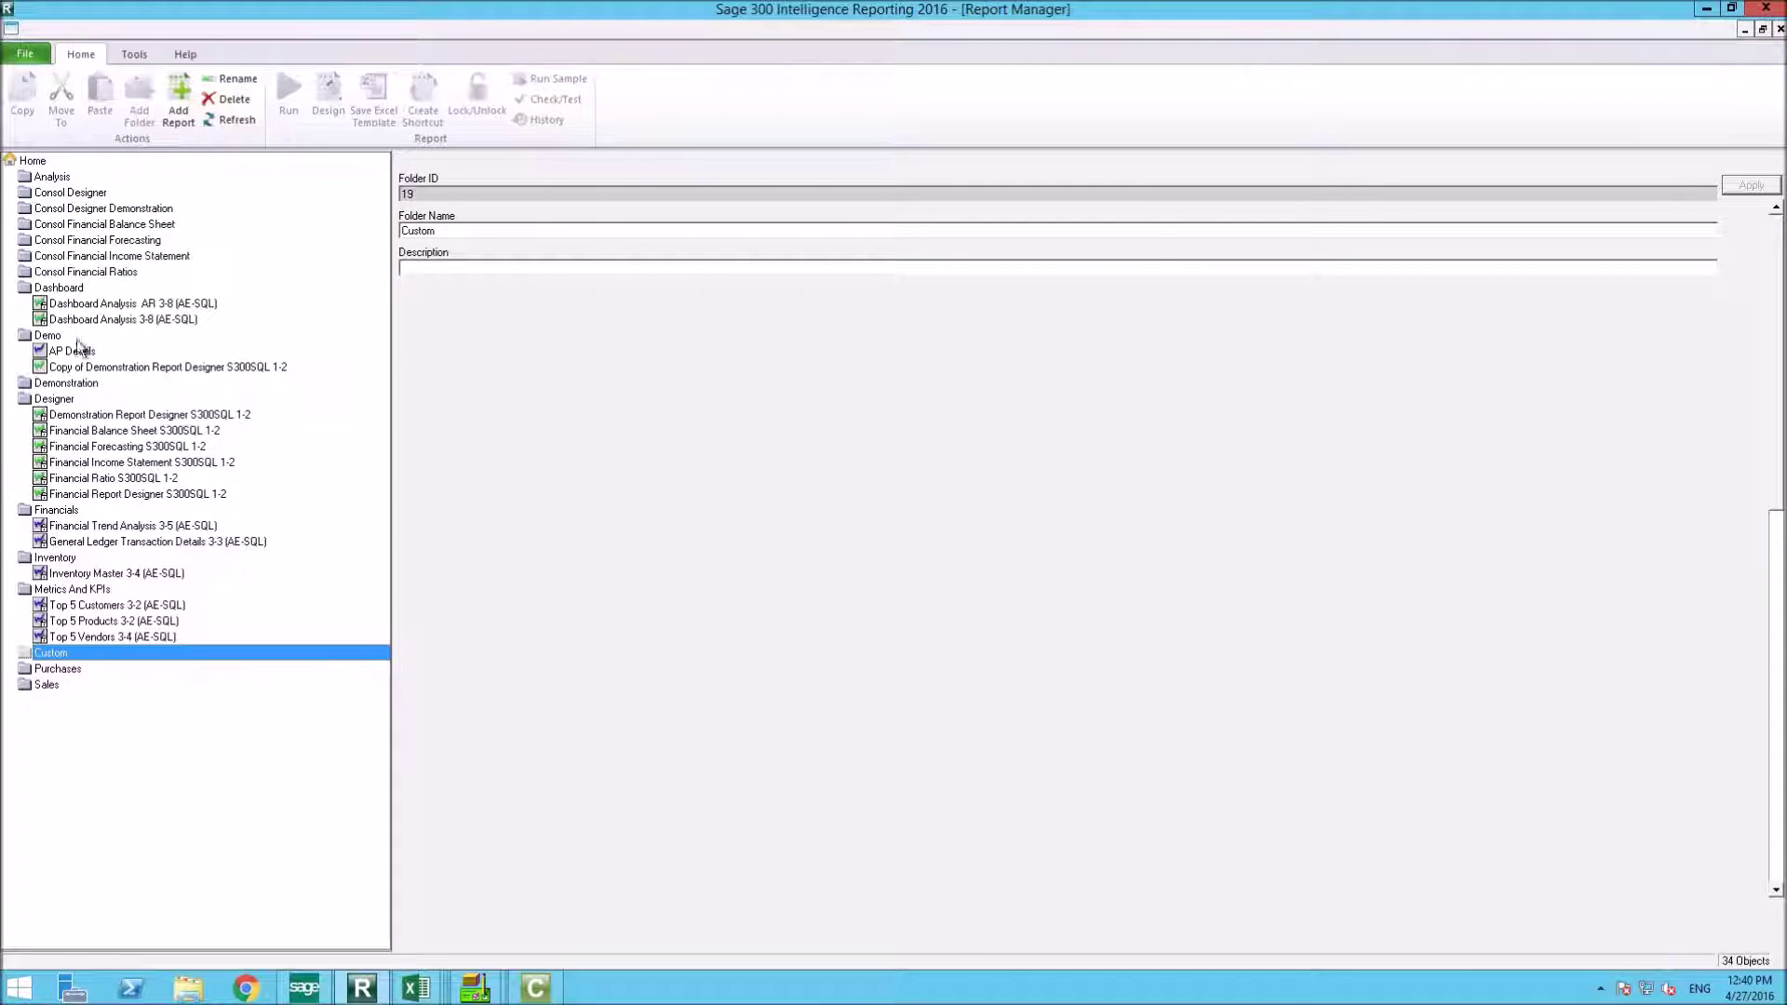
click(104, 458)
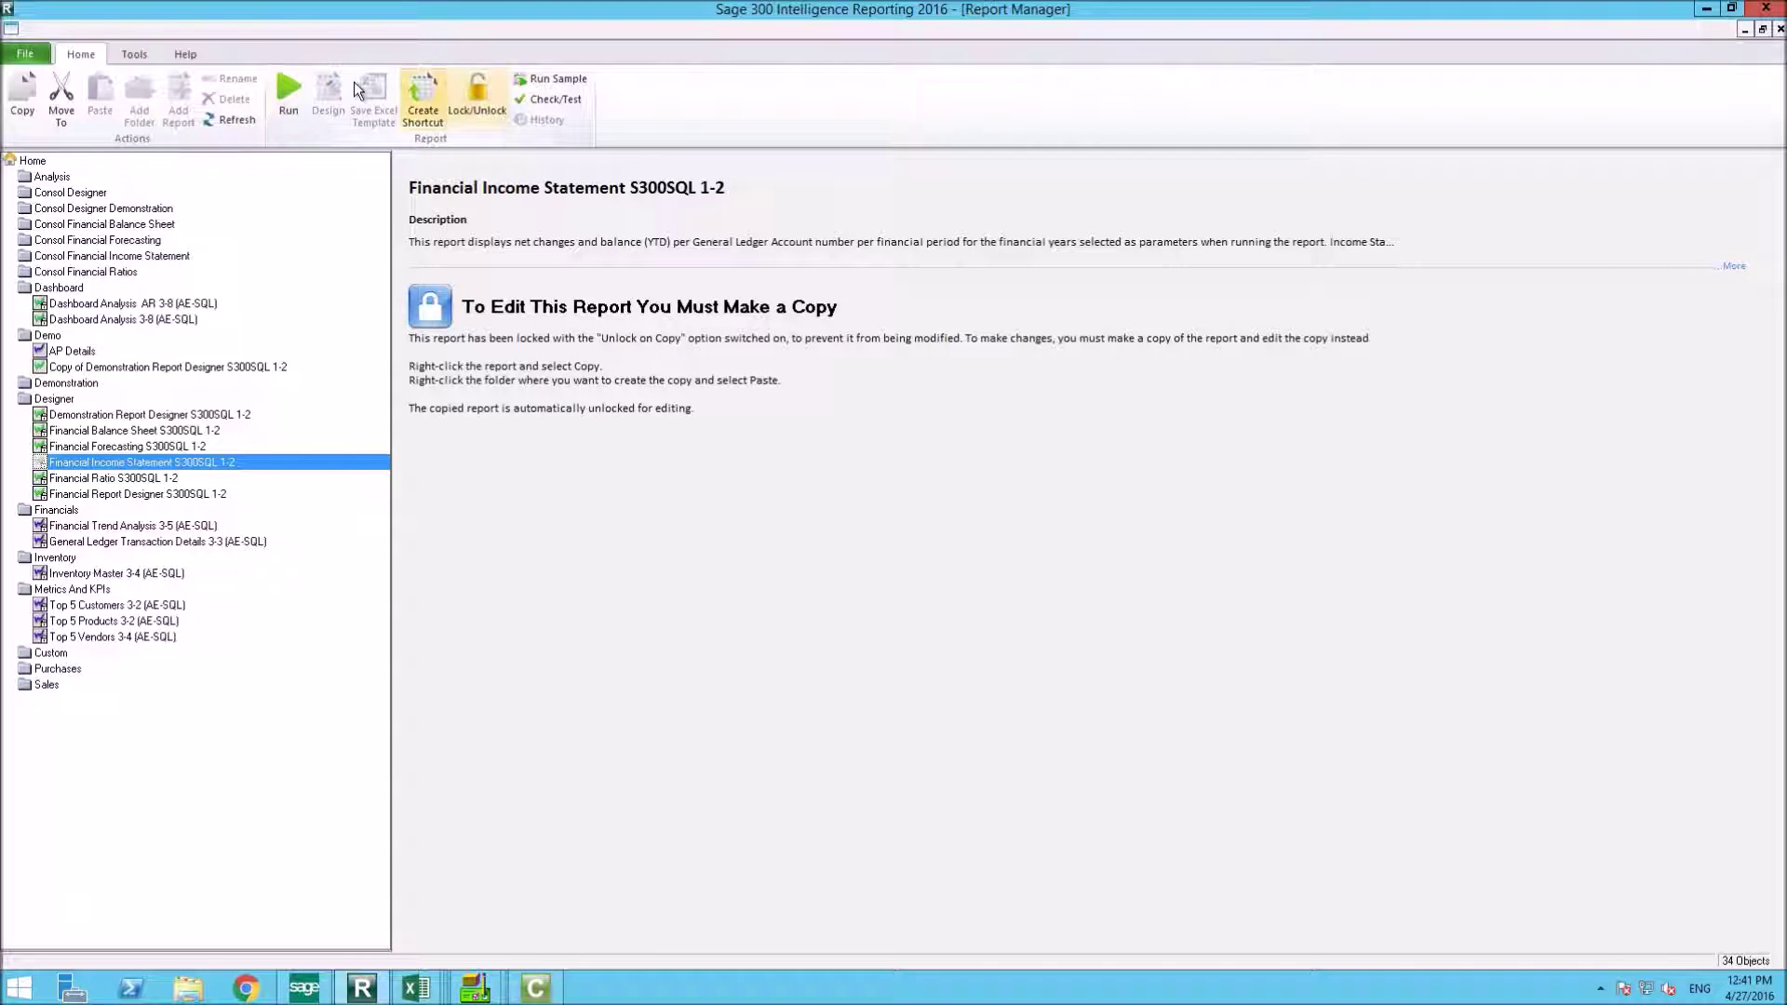
- Switch to the Top 5 Customers 3-2 (AE-SQL)1 workbook in Excel and set the Customer value filter to the top 10 items by Sales Excl
click(417, 988)
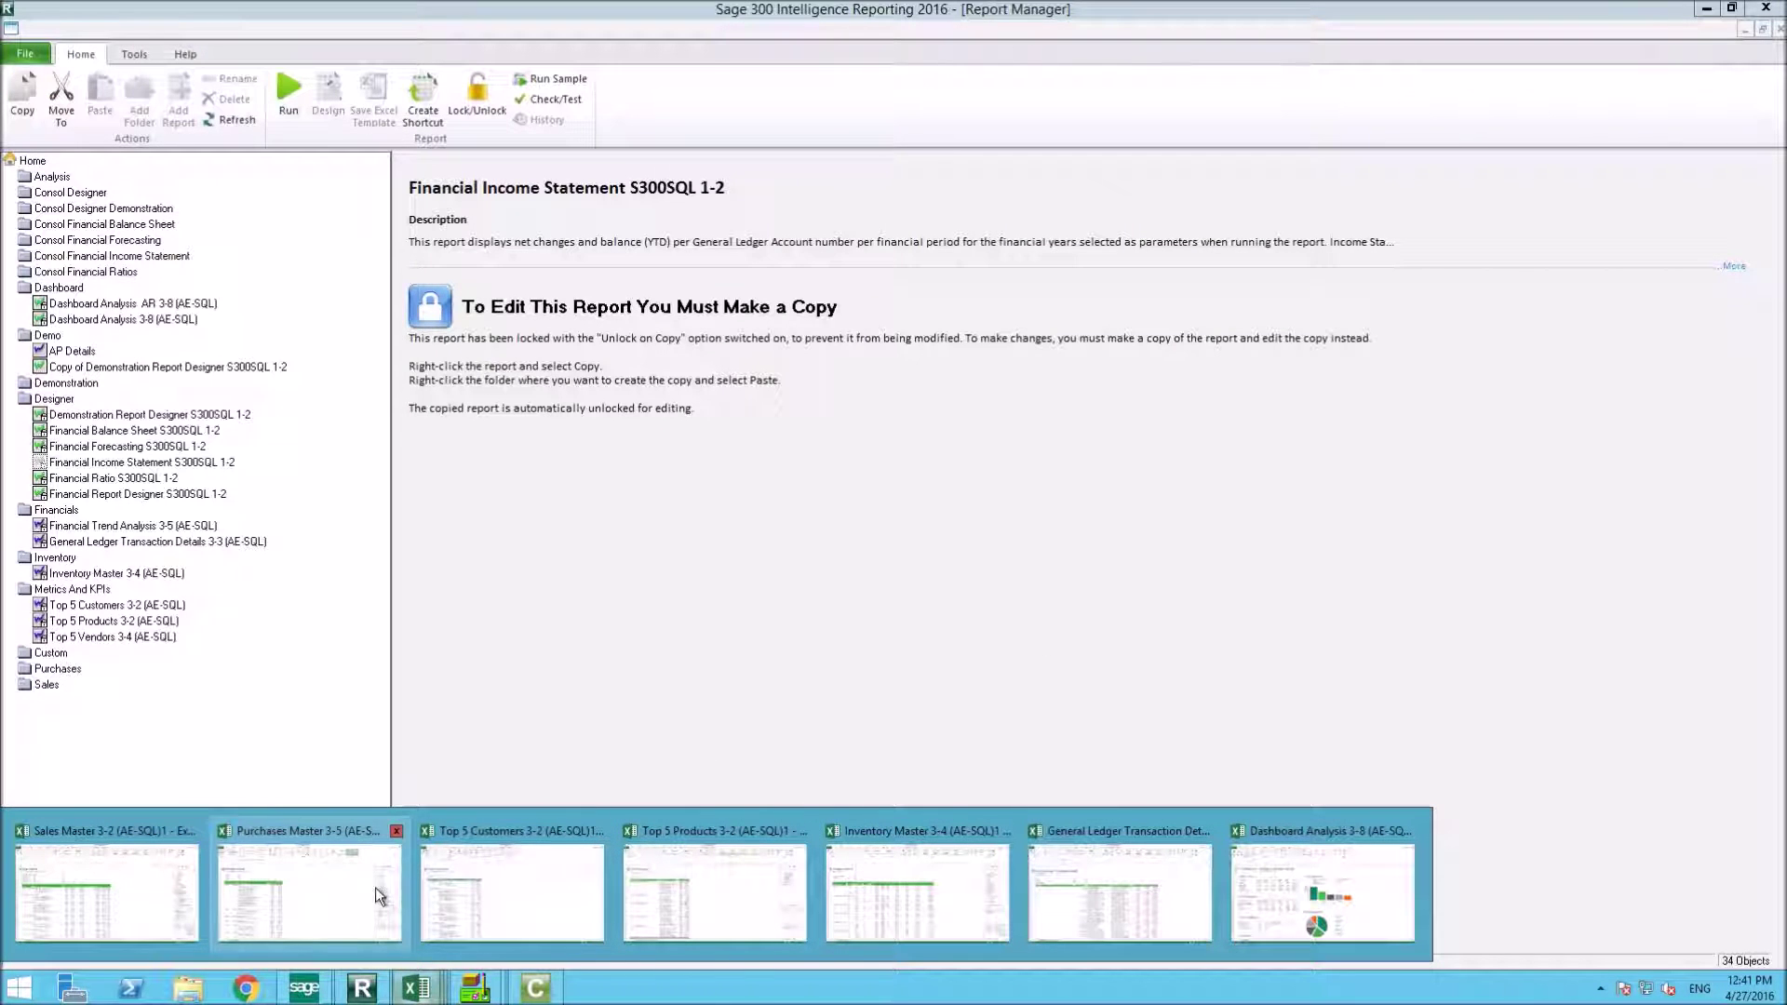
click(505, 892)
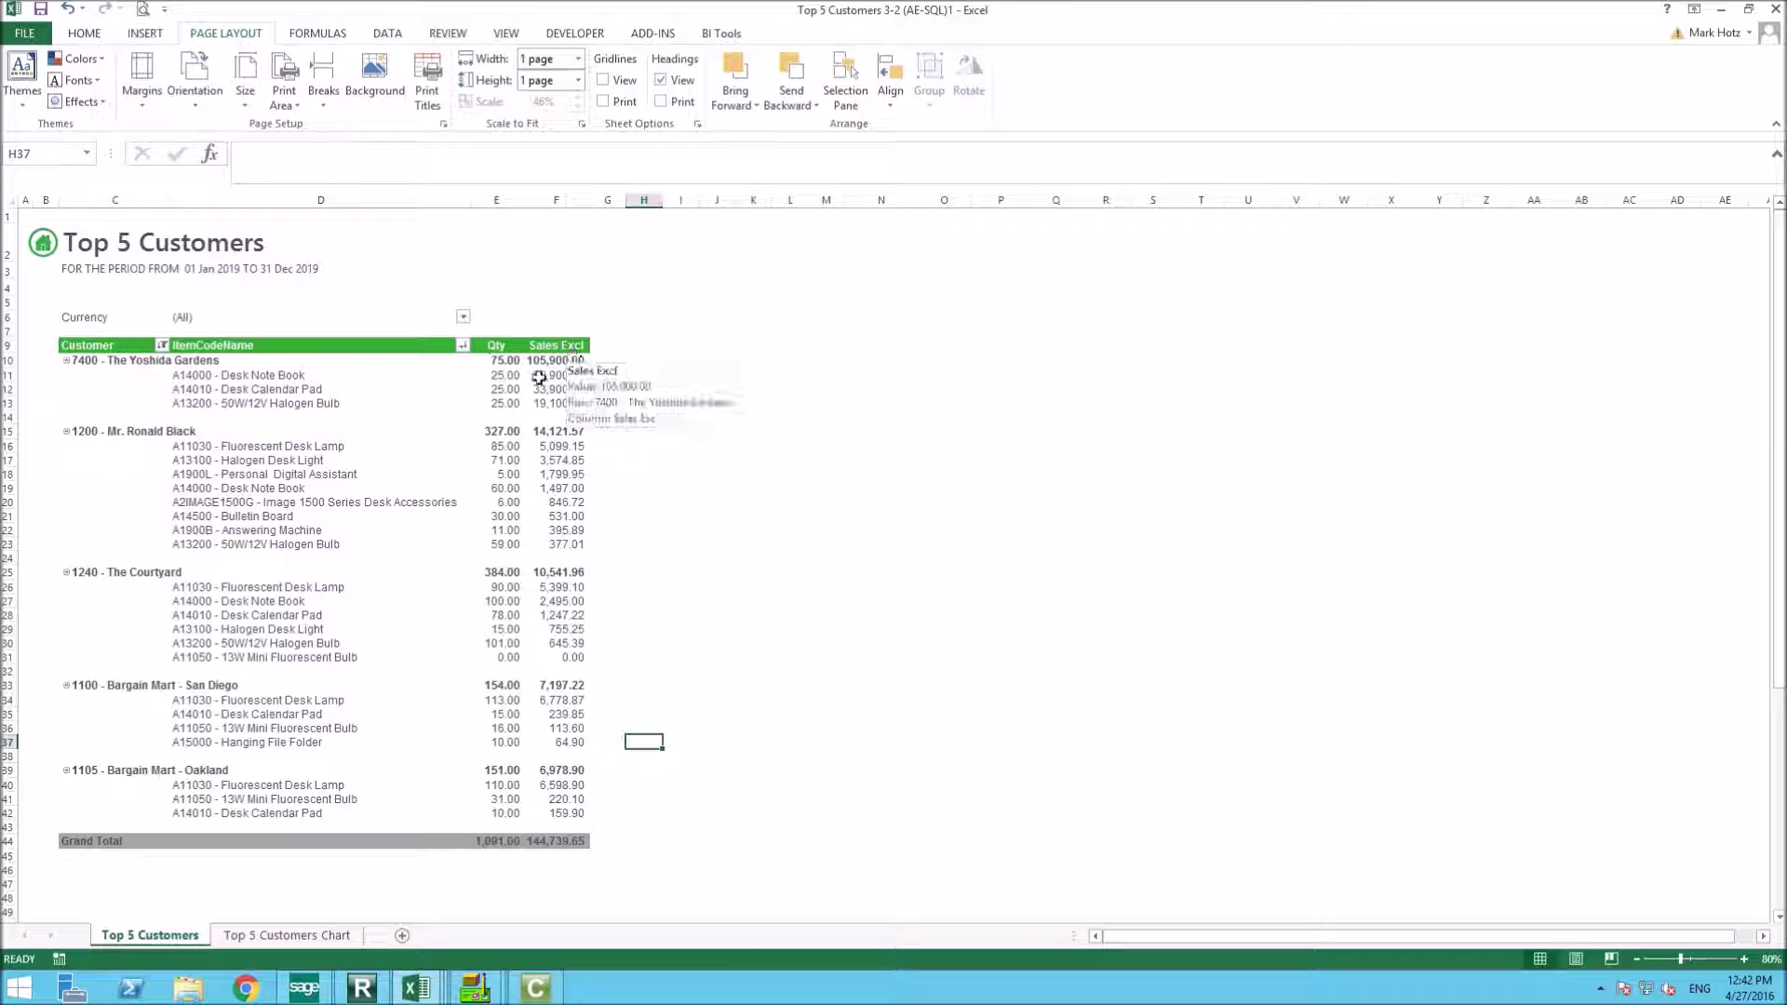
click(162, 345)
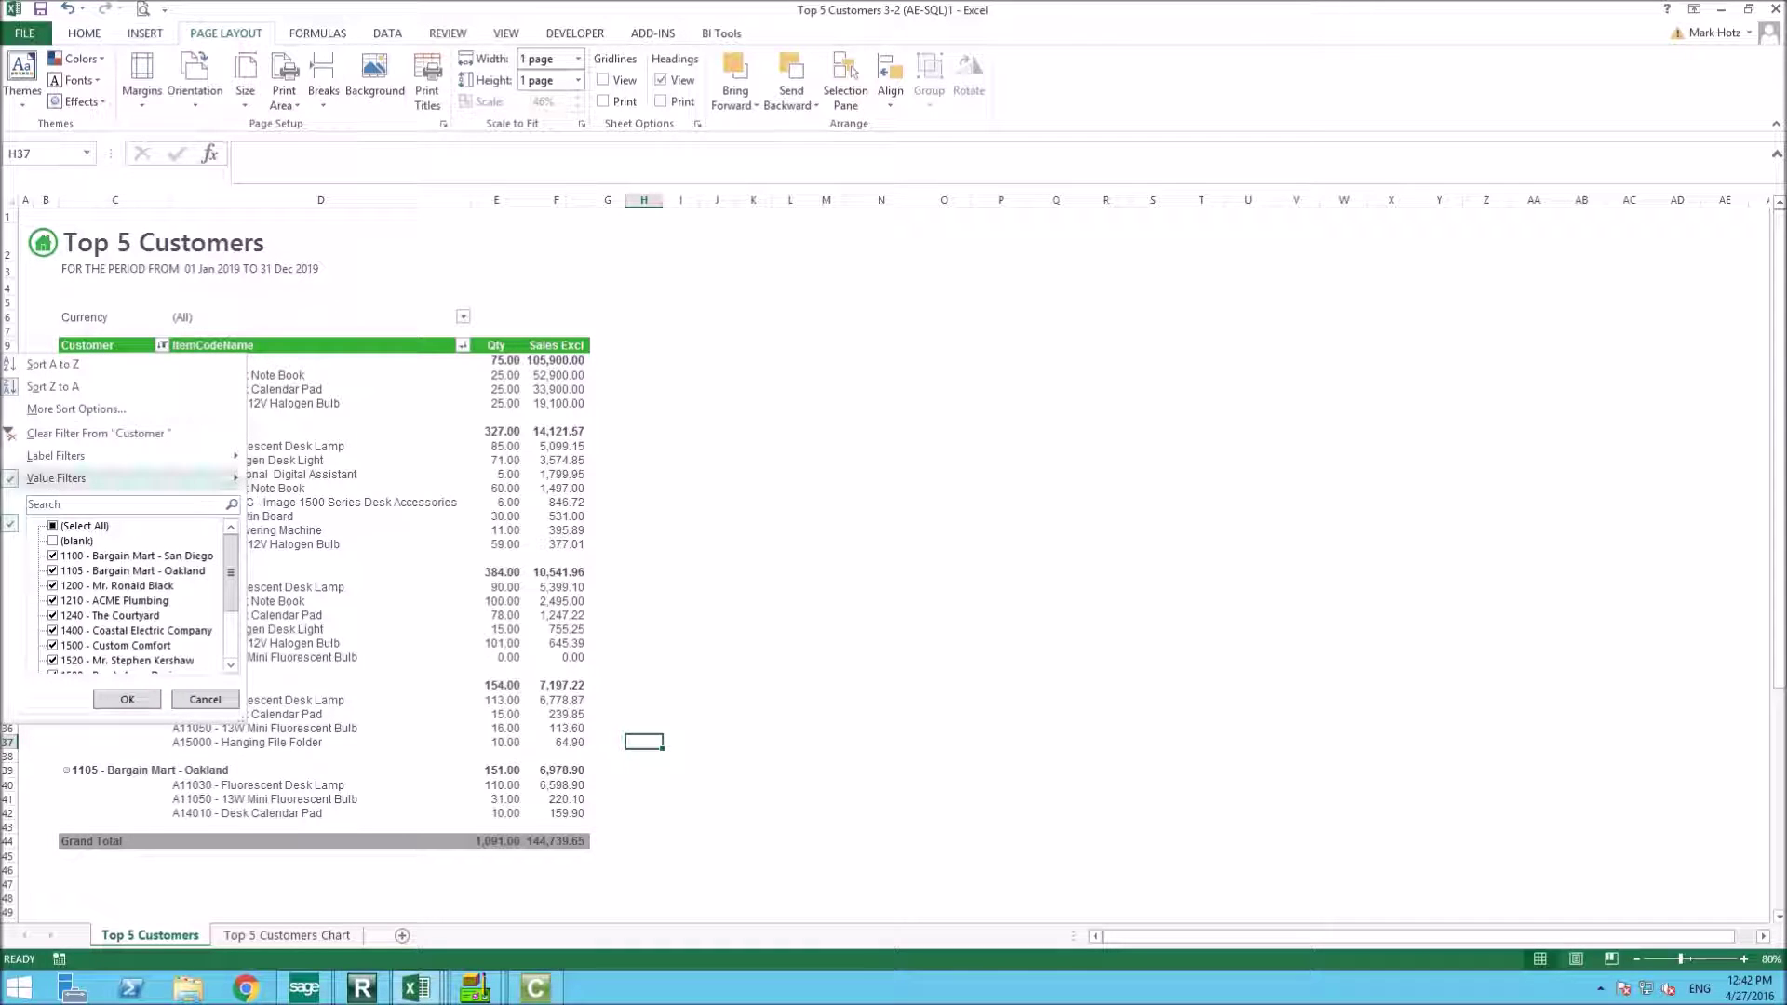
mouse_move(145, 481)
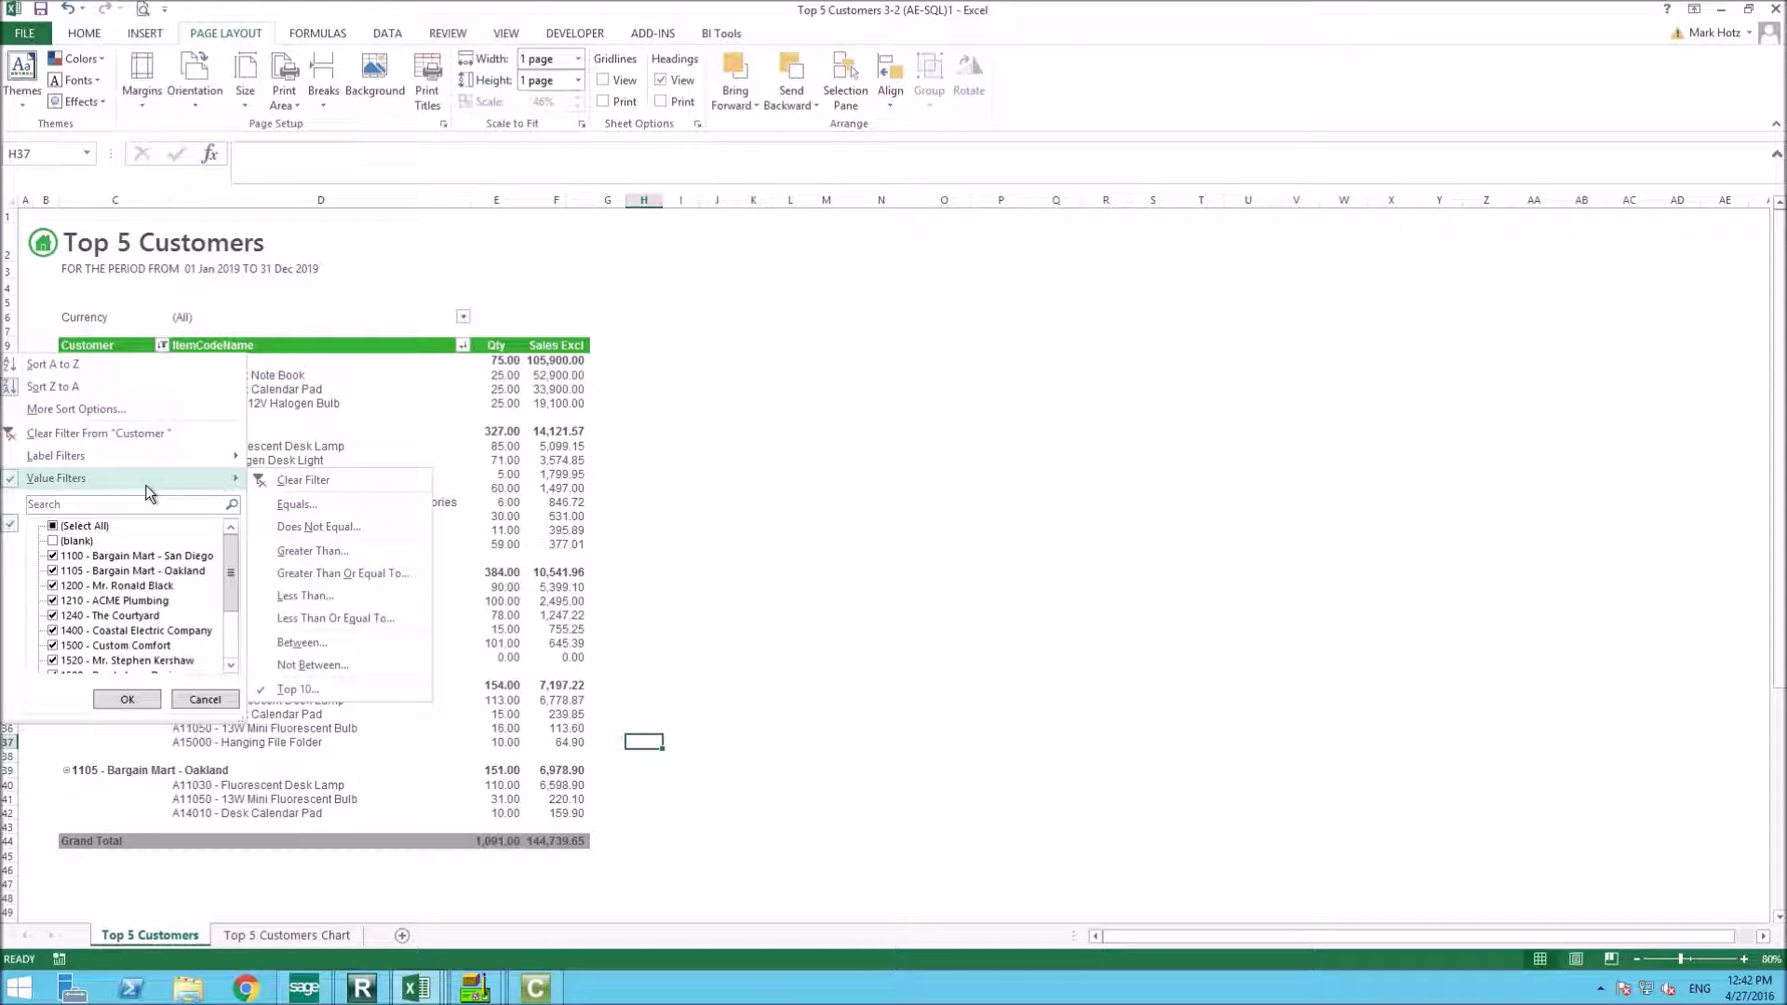
click(322, 690)
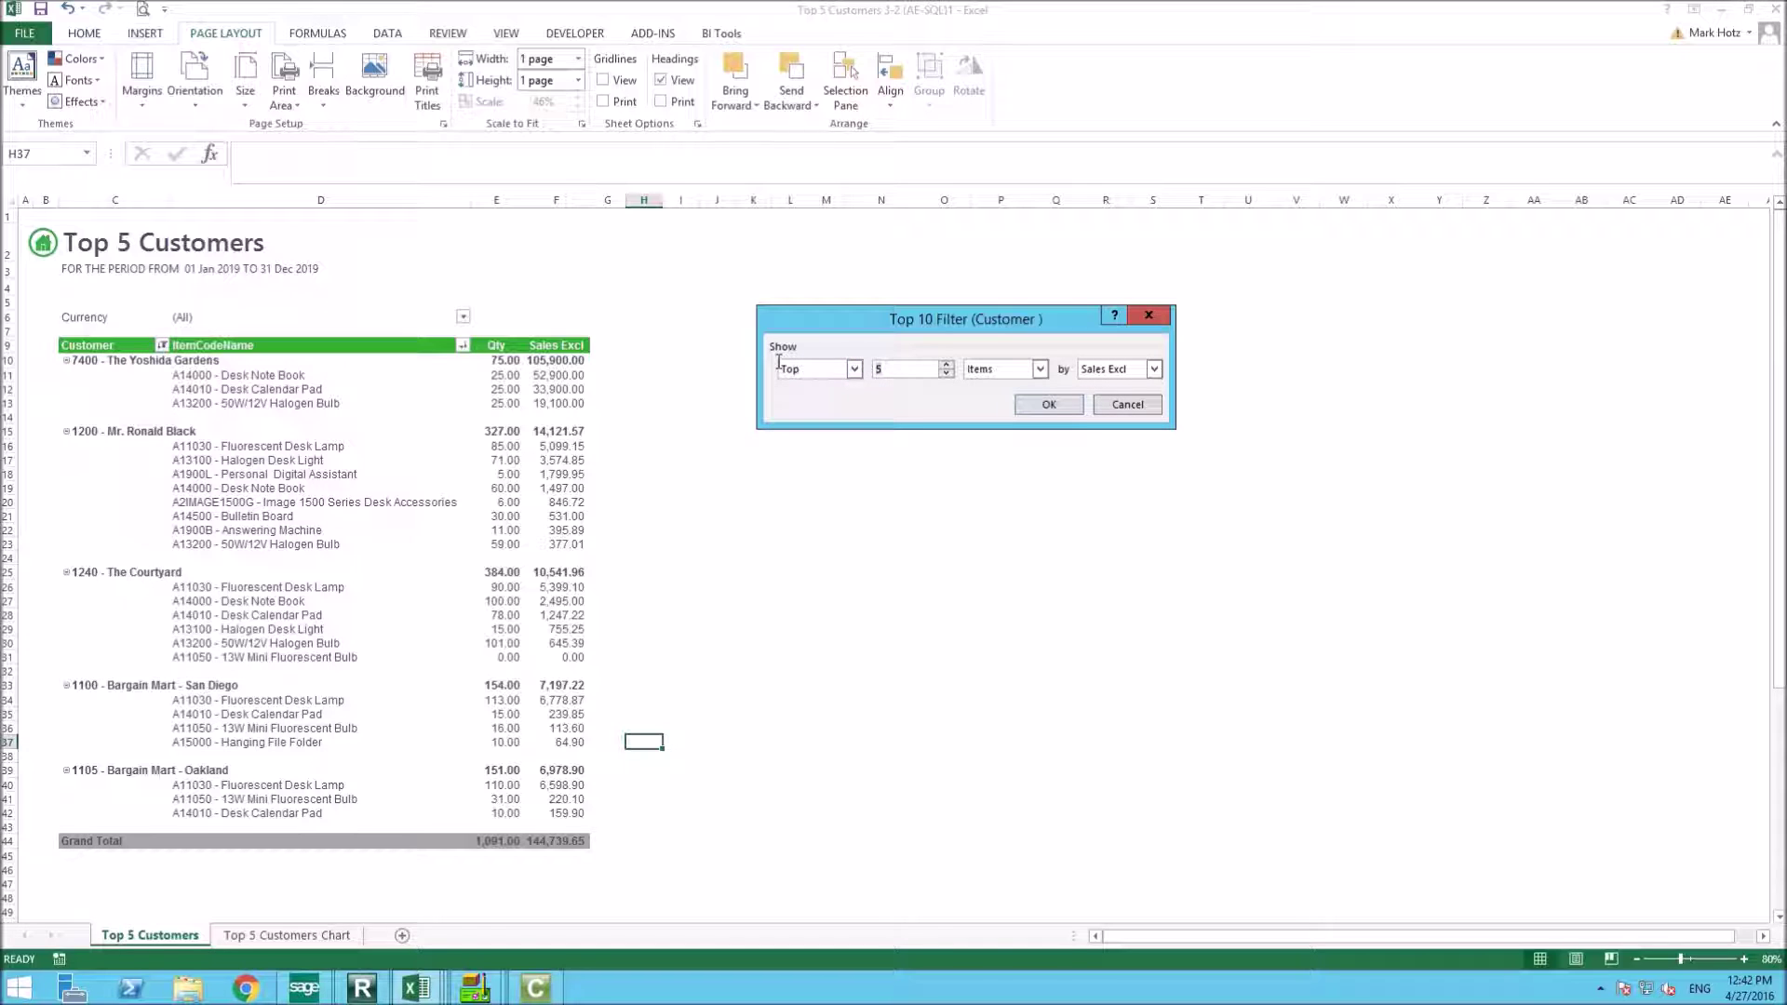
text(10)
key(Return)
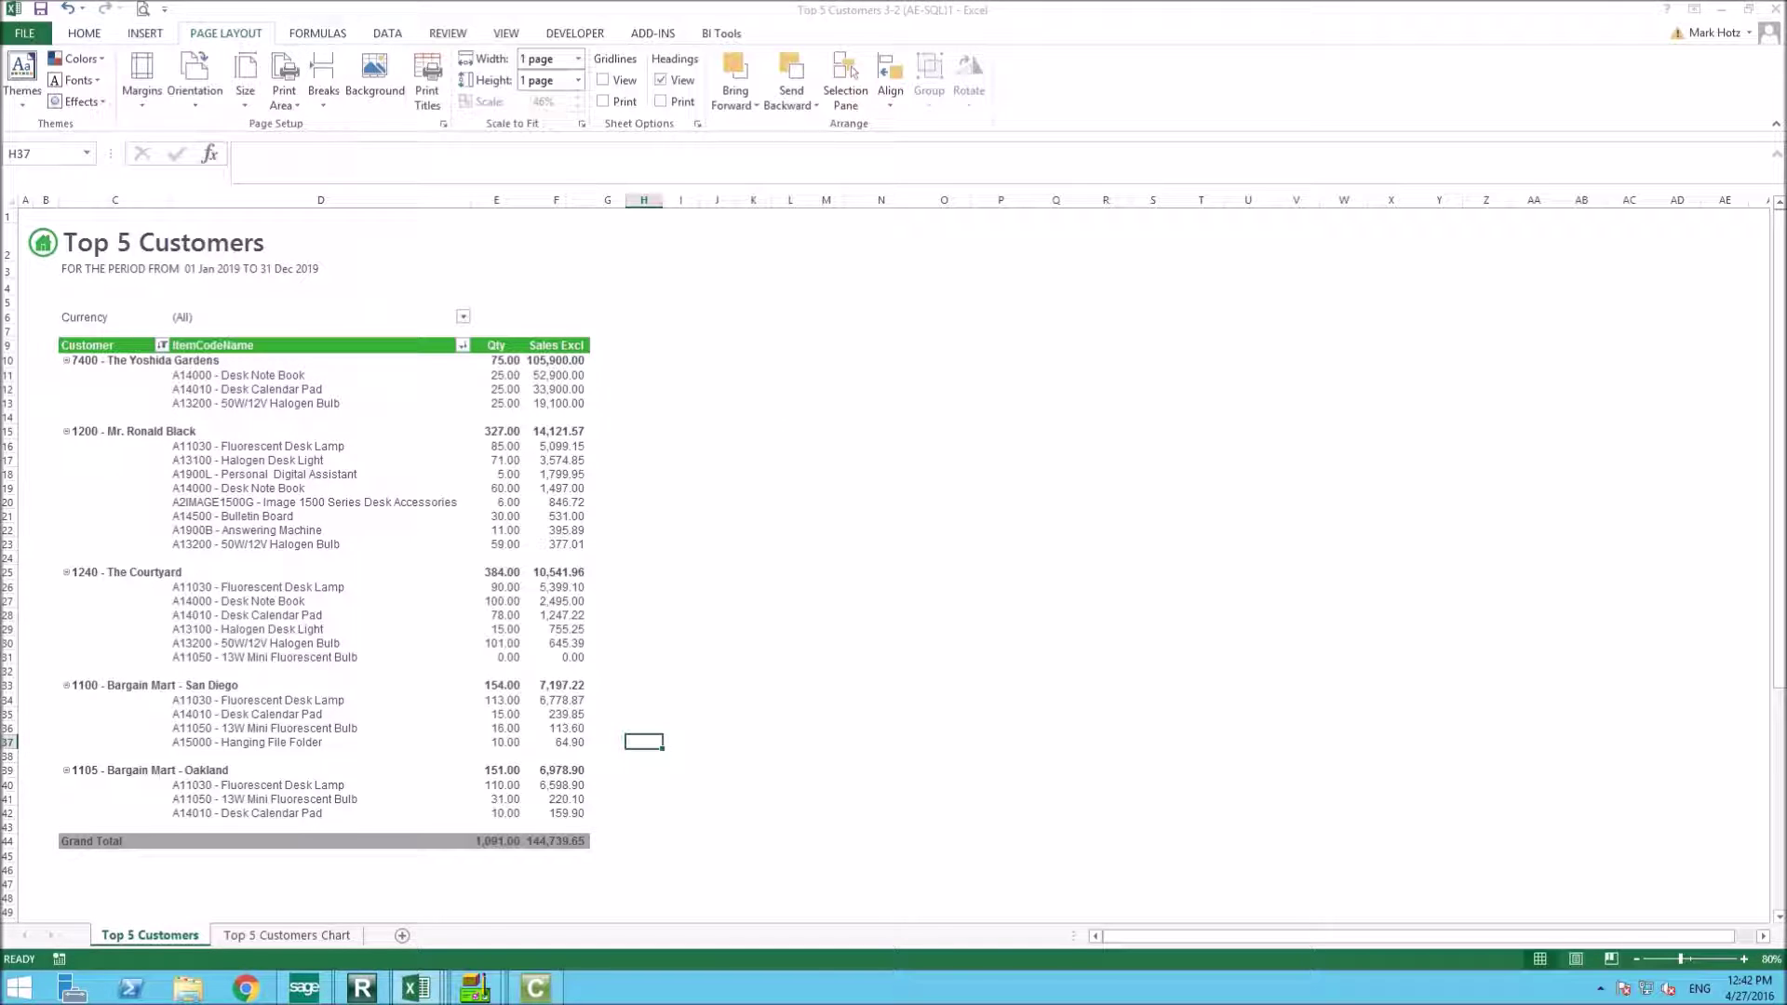
scroll(610, 506, down, 7)
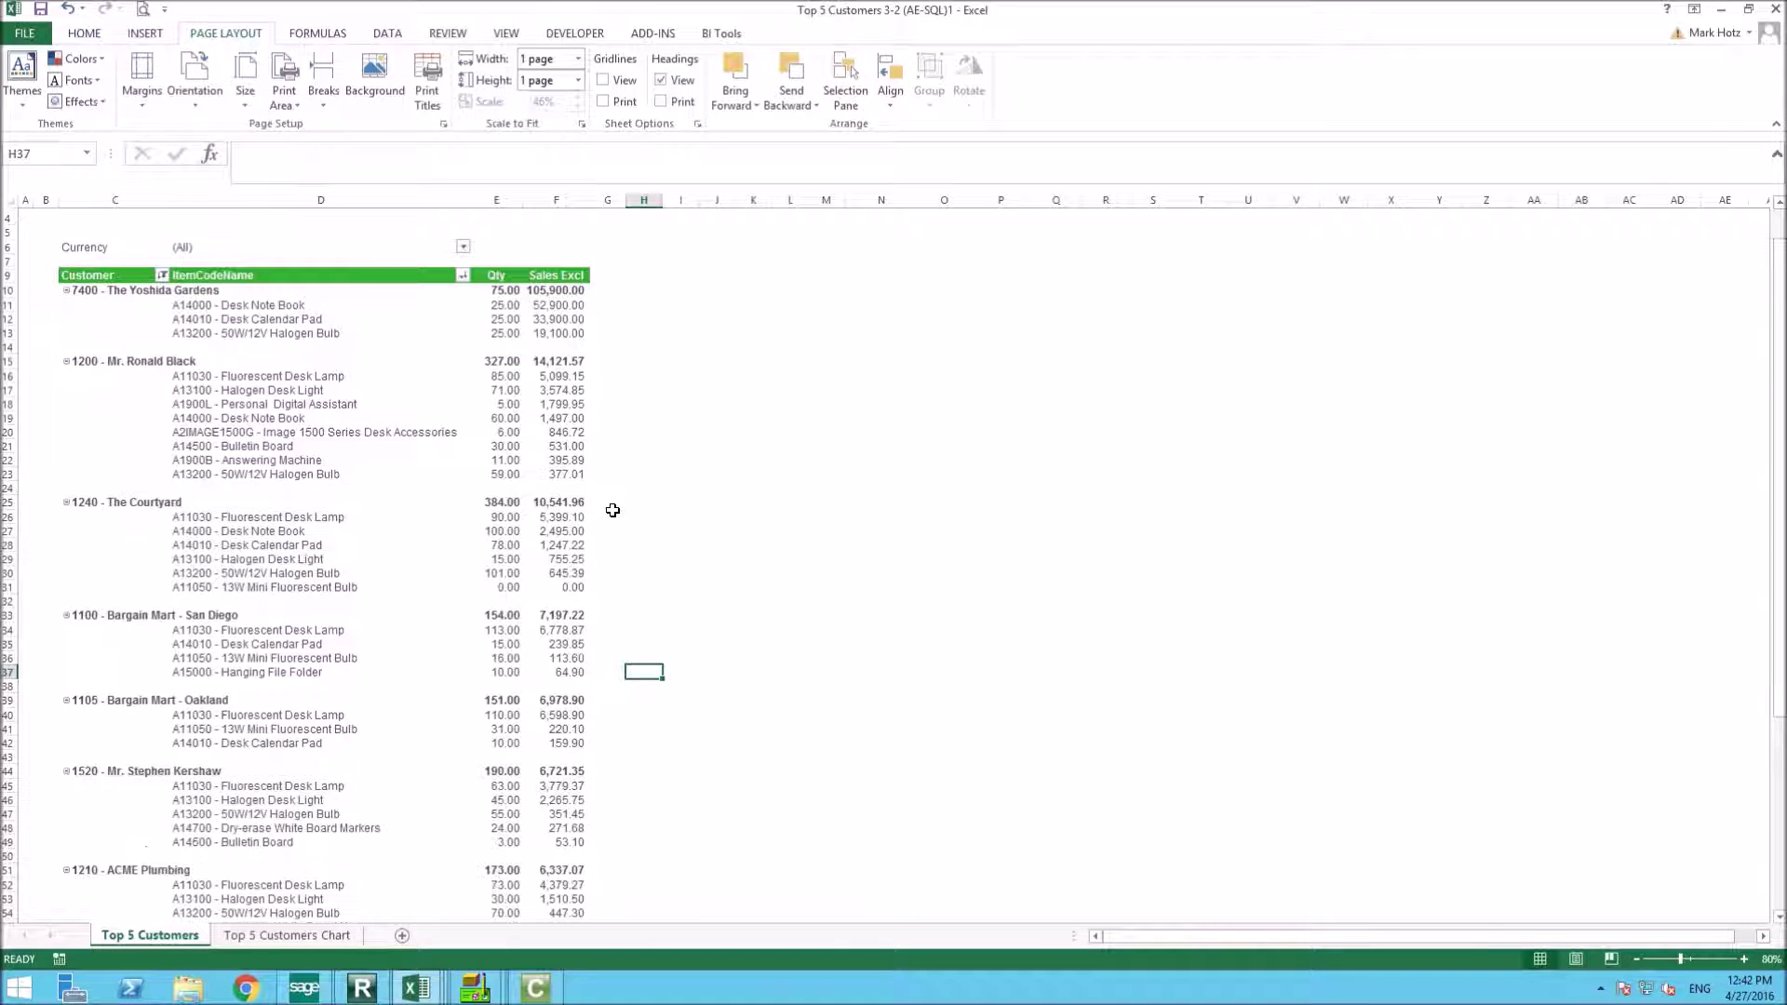
scroll(612, 530, up, 7)
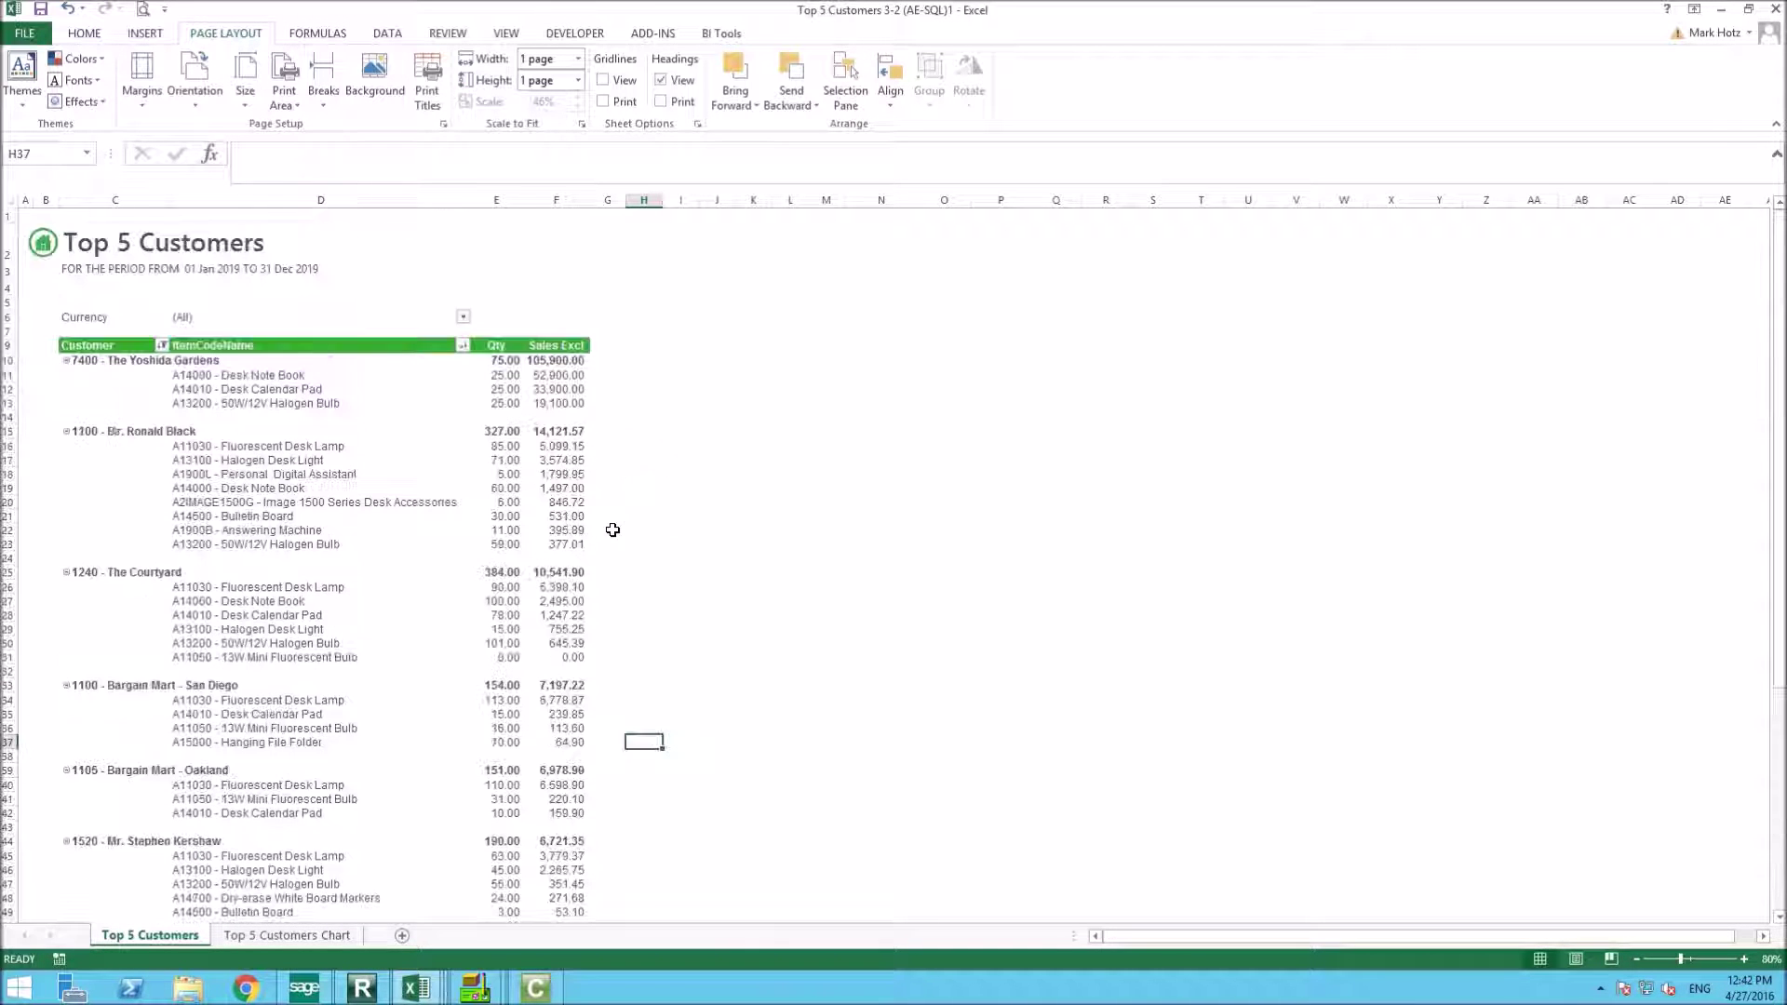
- Compare the pie chart on the Top 5 Customers Chart sheet with the Top 5 Customers report, inspecting the largest slice's value
click(287, 936)
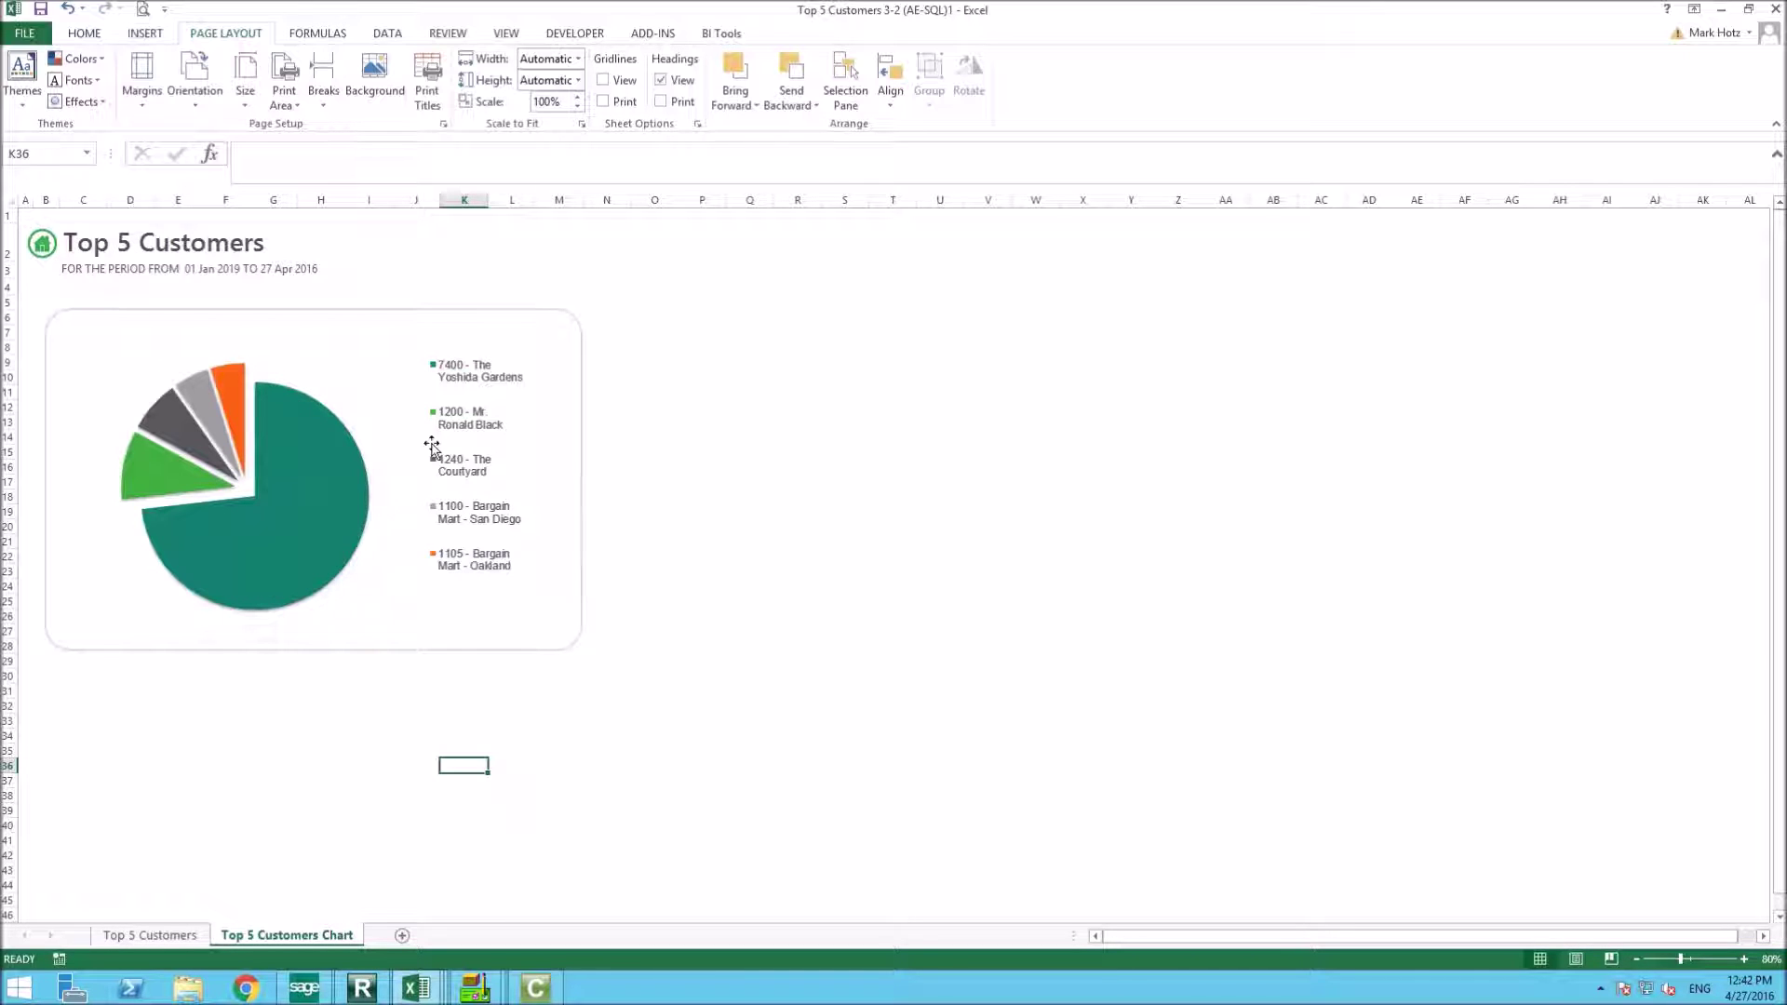
mouse_move(258, 533)
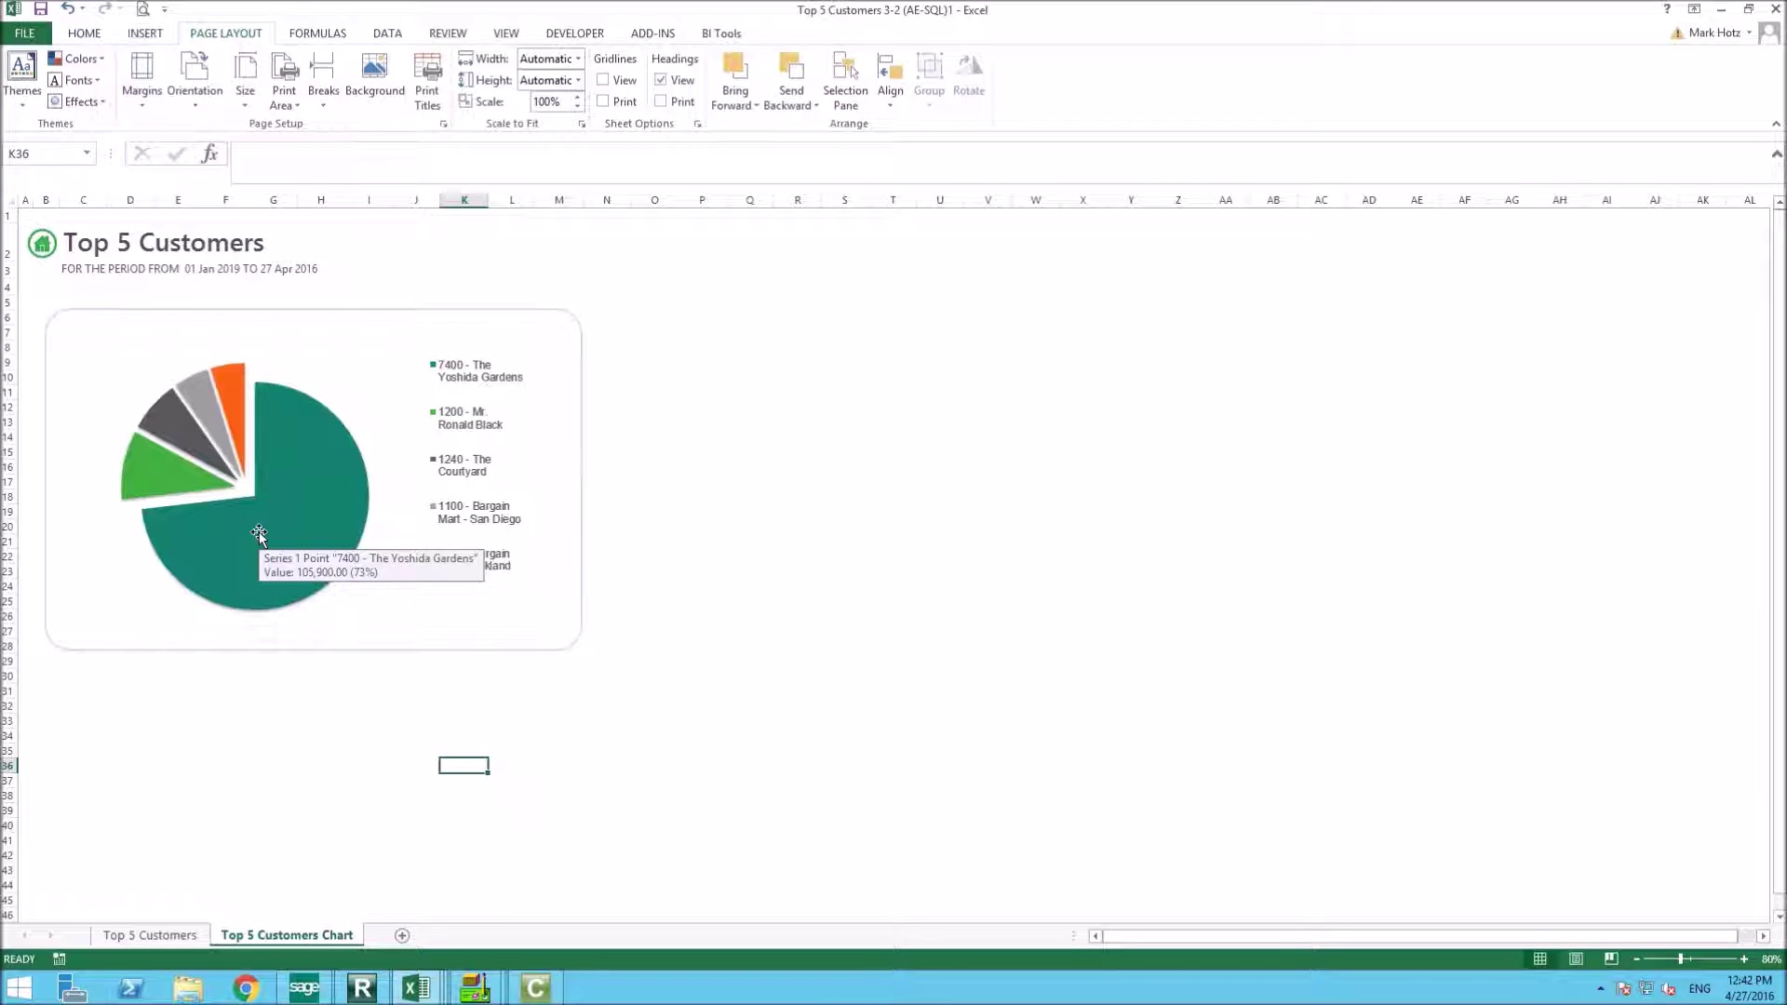
click(704, 426)
click(149, 935)
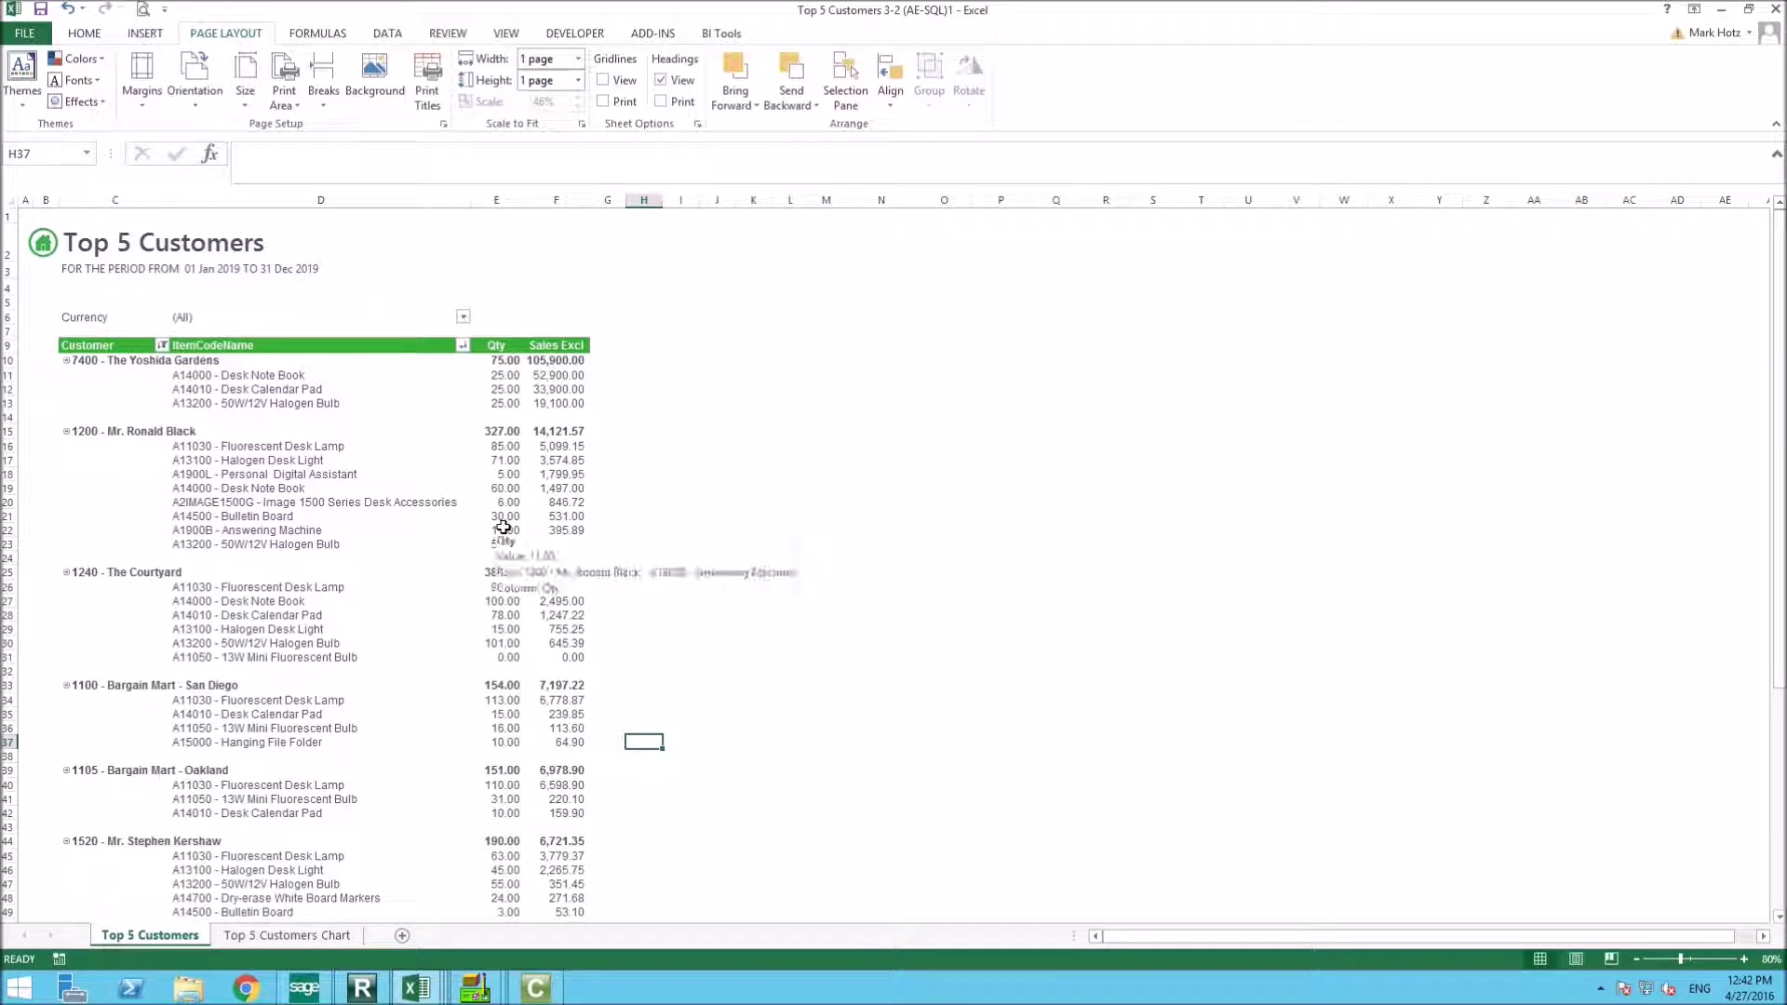
click(329, 934)
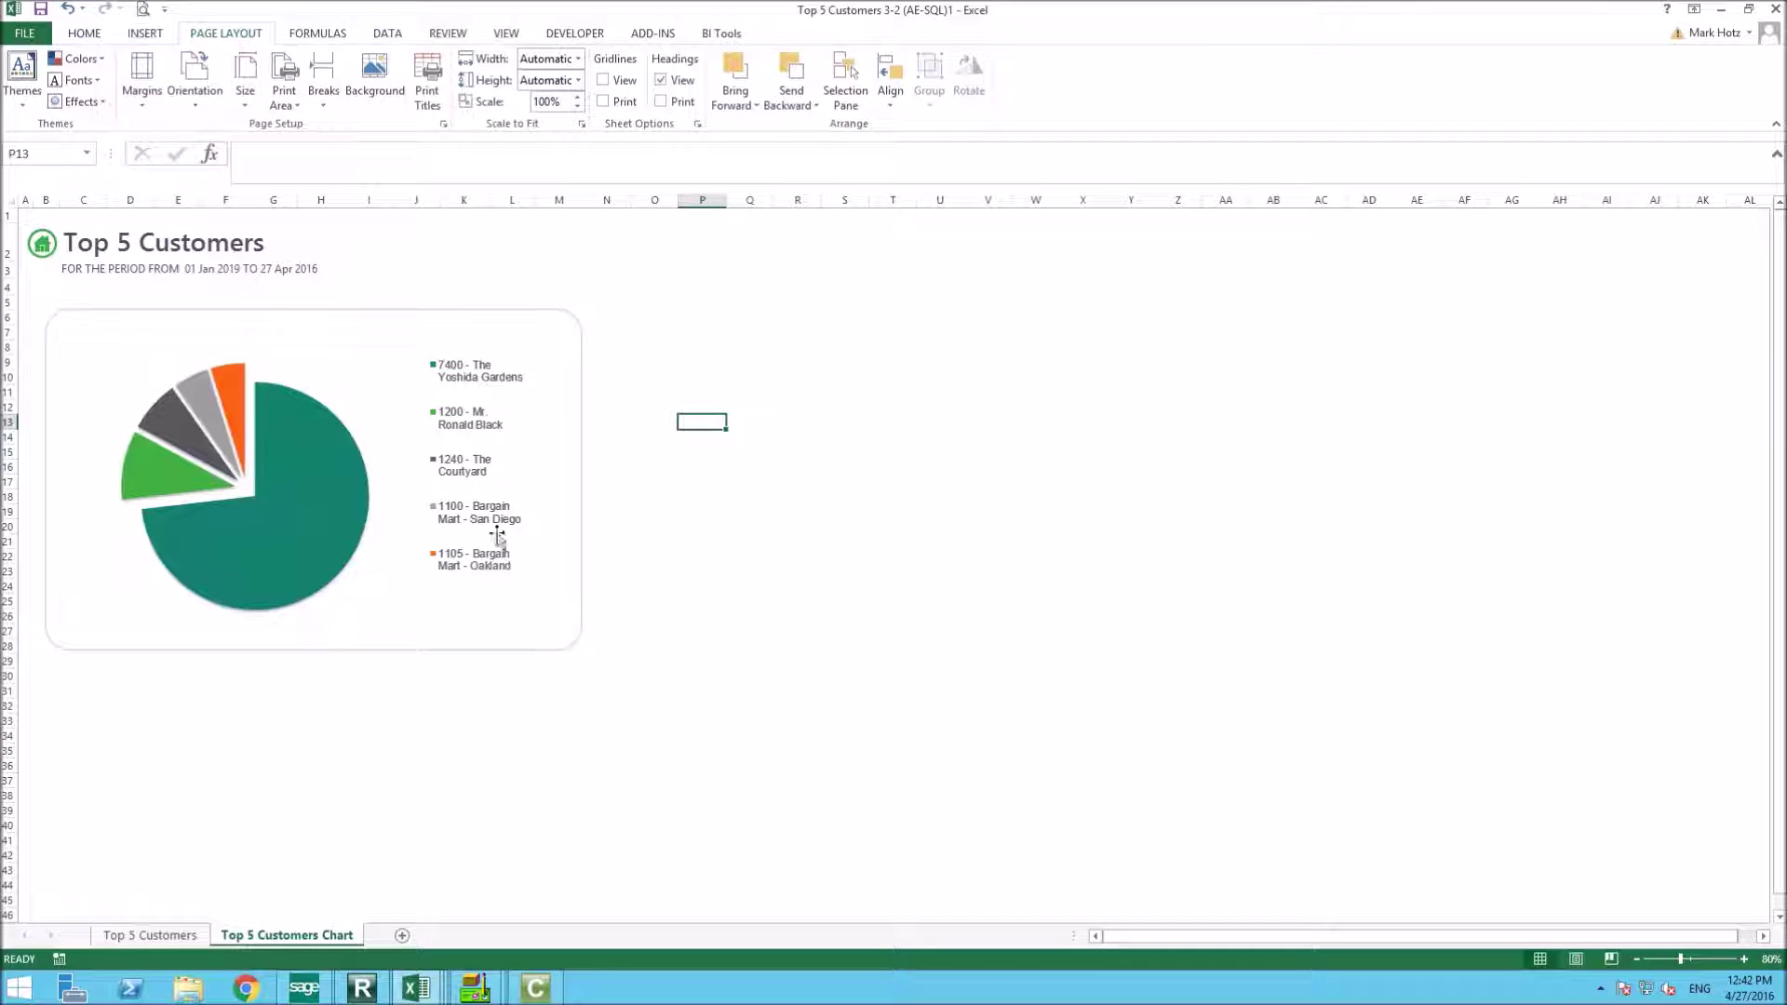
click(173, 935)
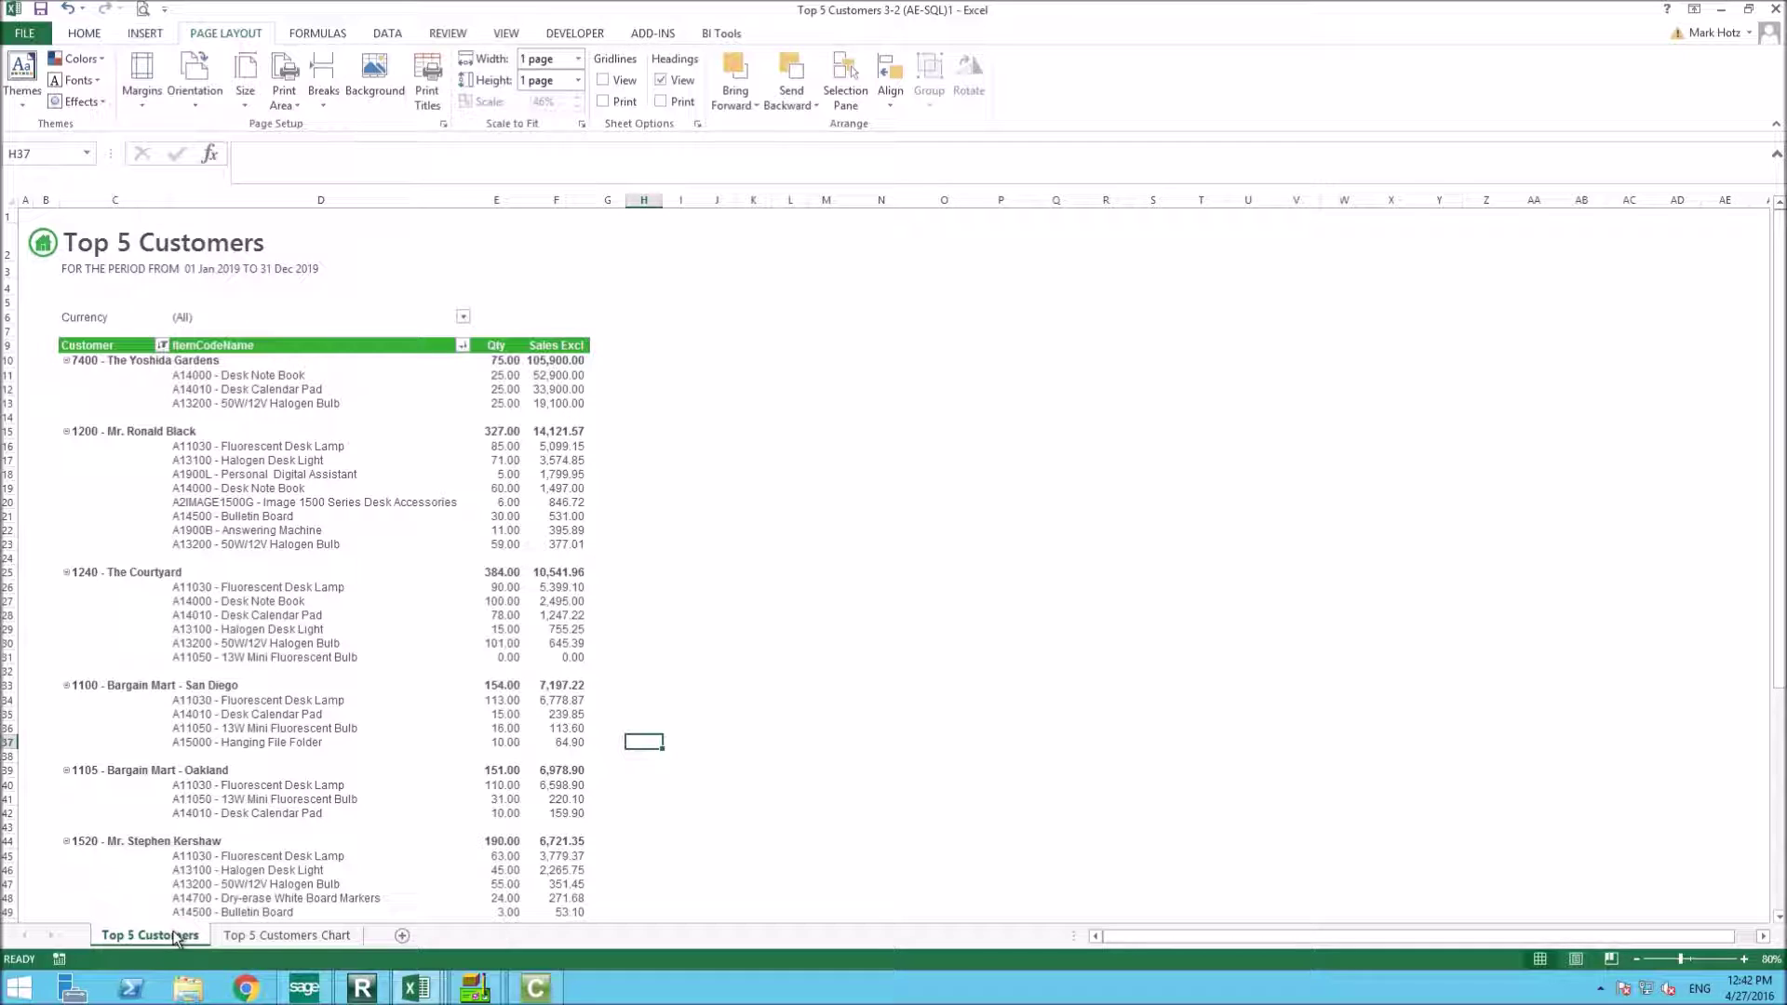
- View the Top 5 Products 3-2 report and switch to the Inventory Master 3-4 (AE-SQL)1 workbook
click(416, 988)
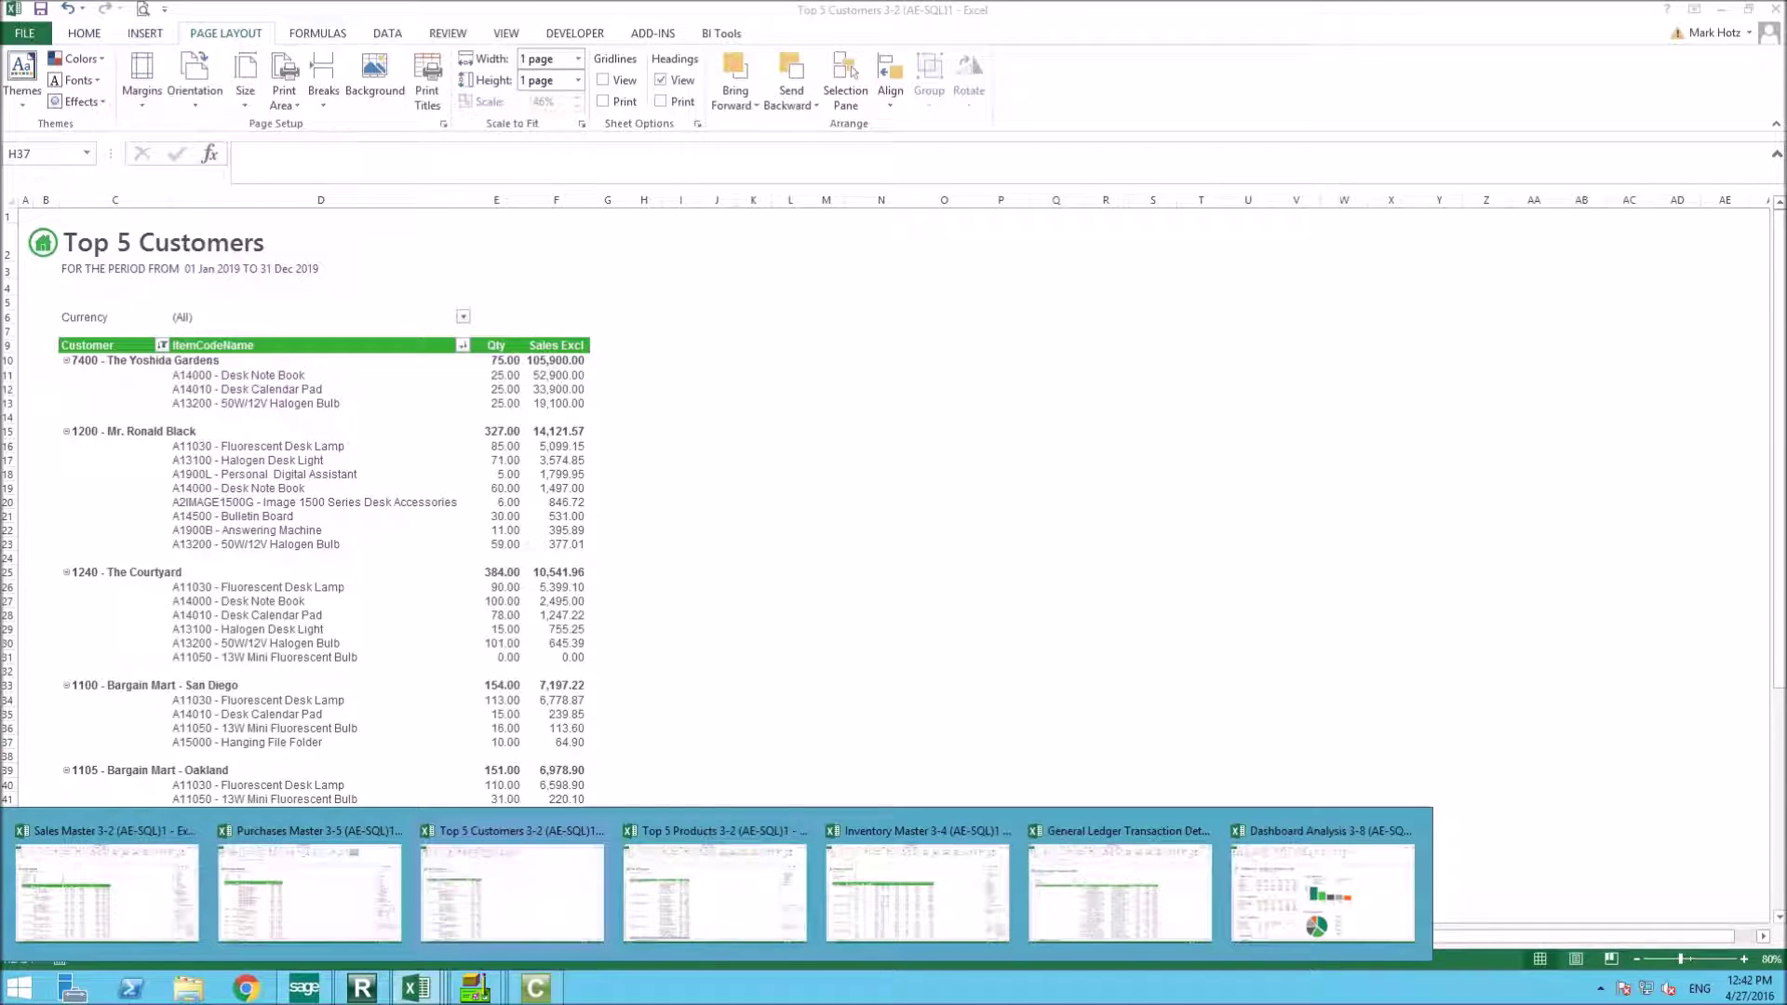
click(757, 857)
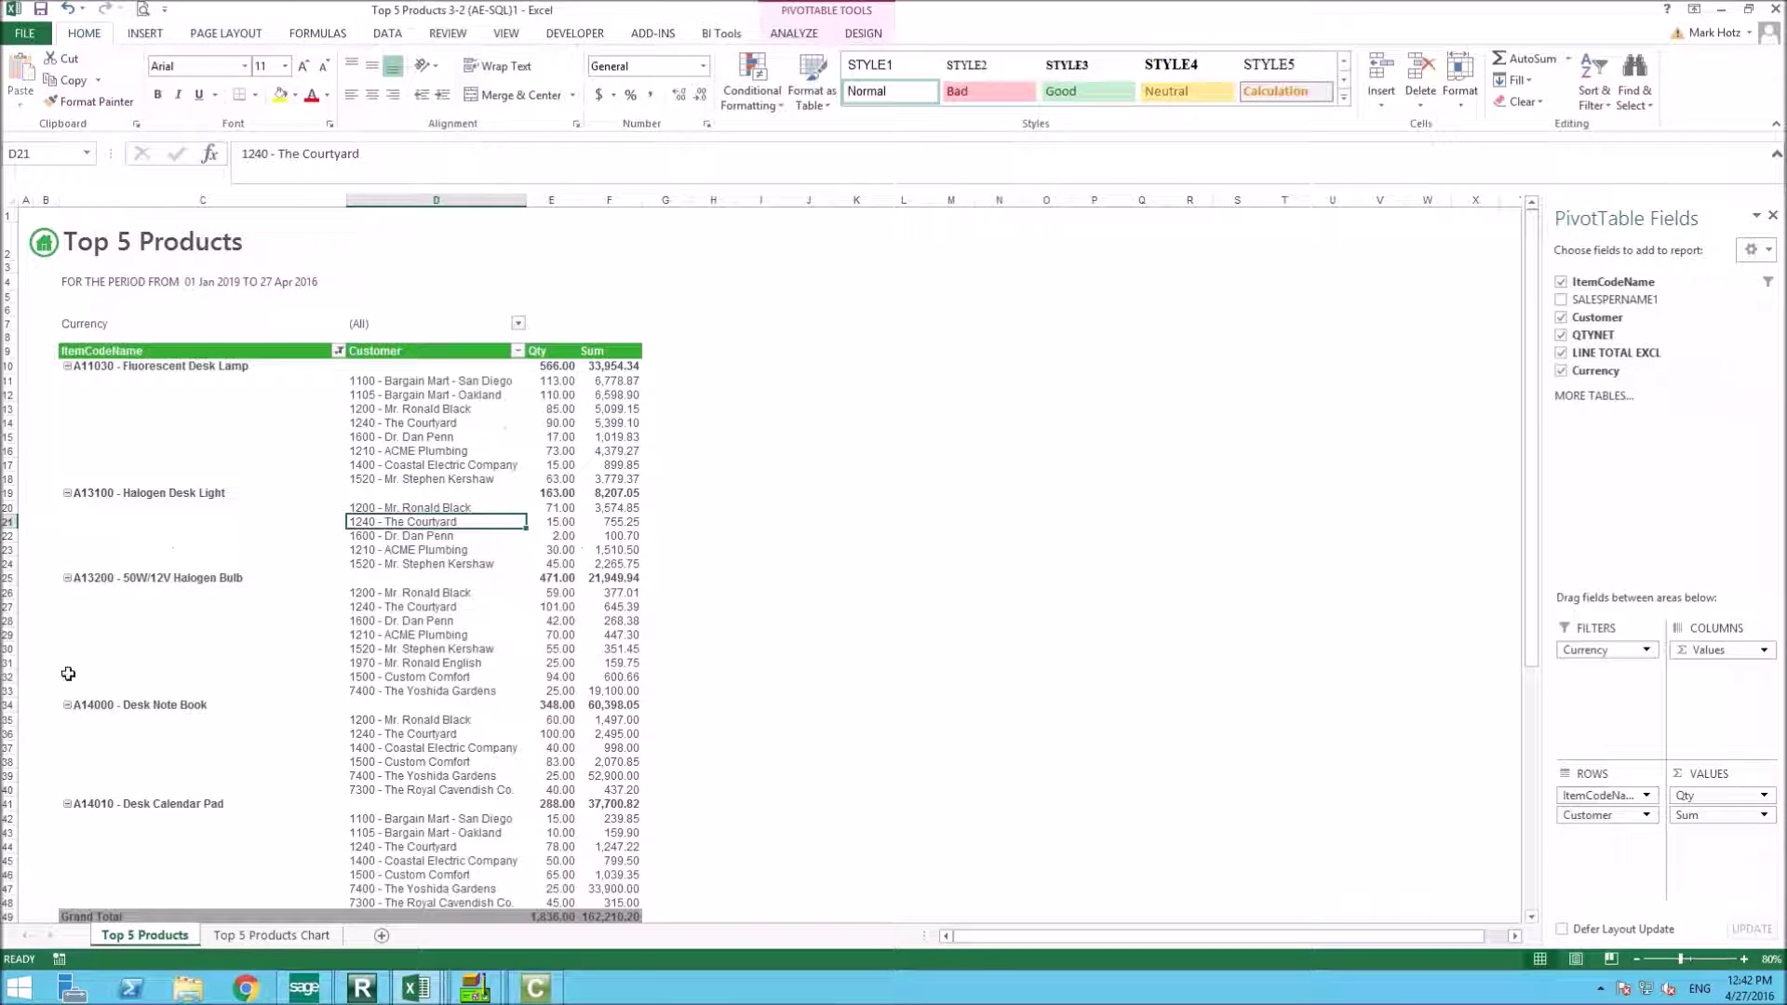
click(416, 987)
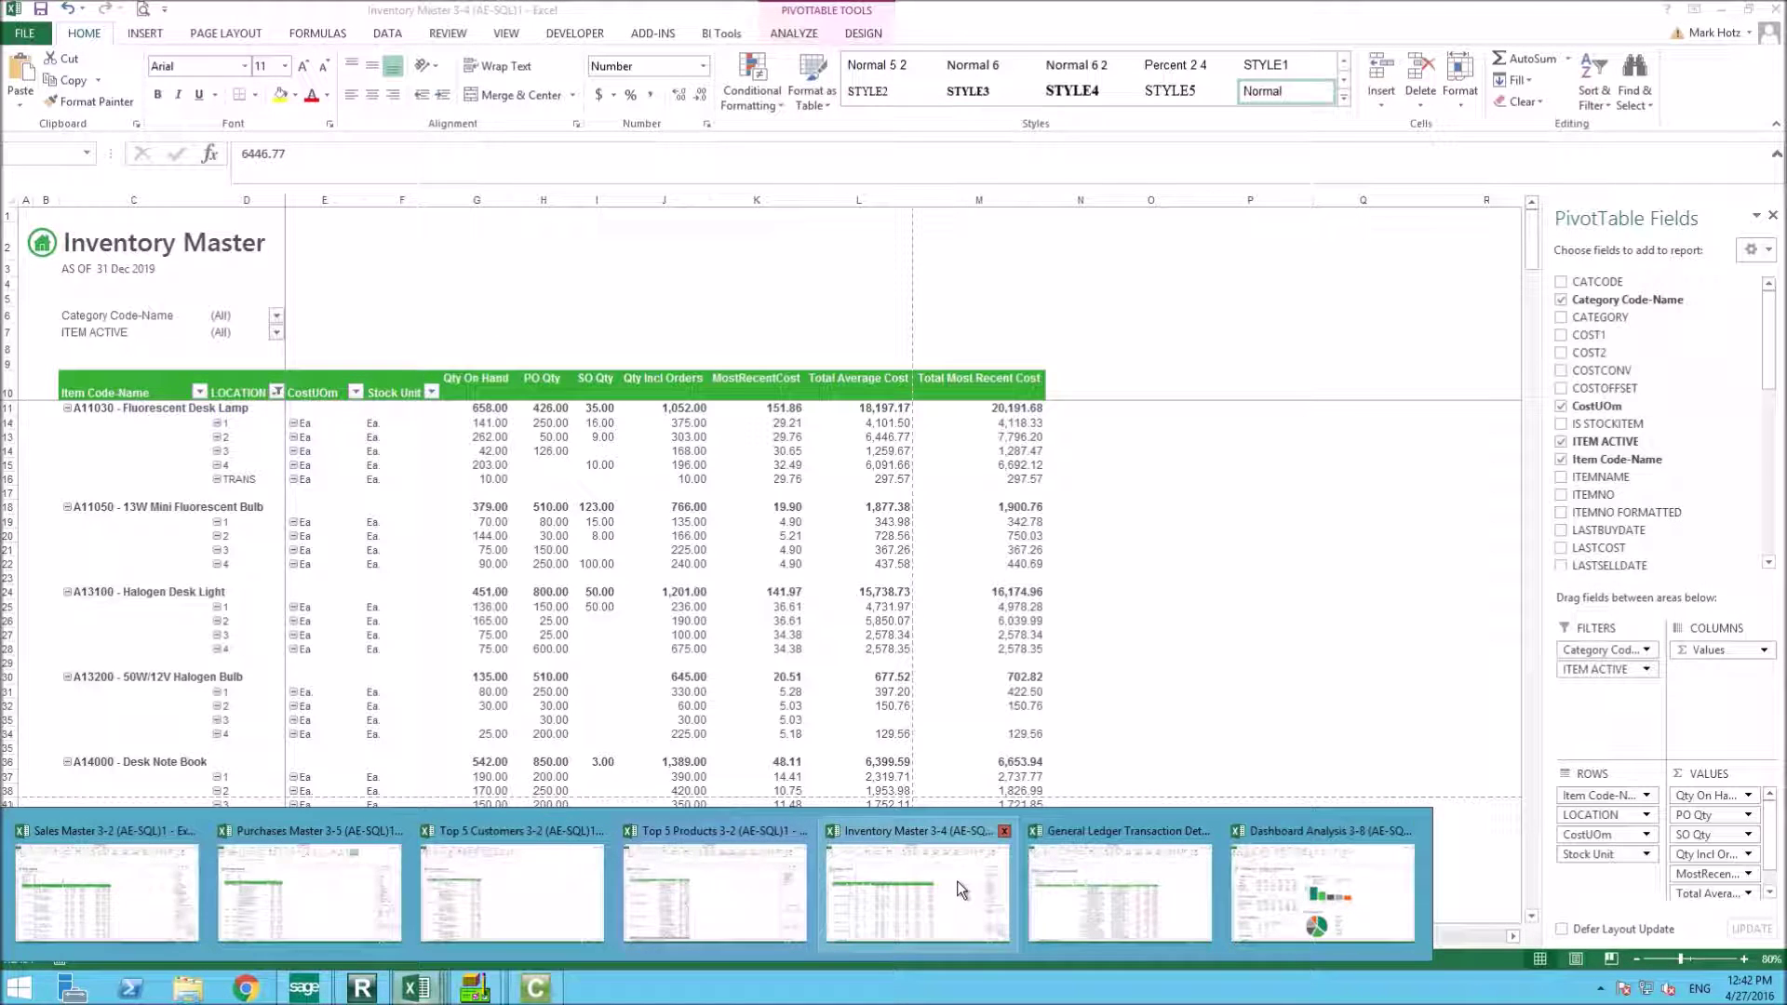
click(955, 881)
- Examine the Inventory Master report's as-of date and its PO Qty and SO Qty columns
click(67, 275)
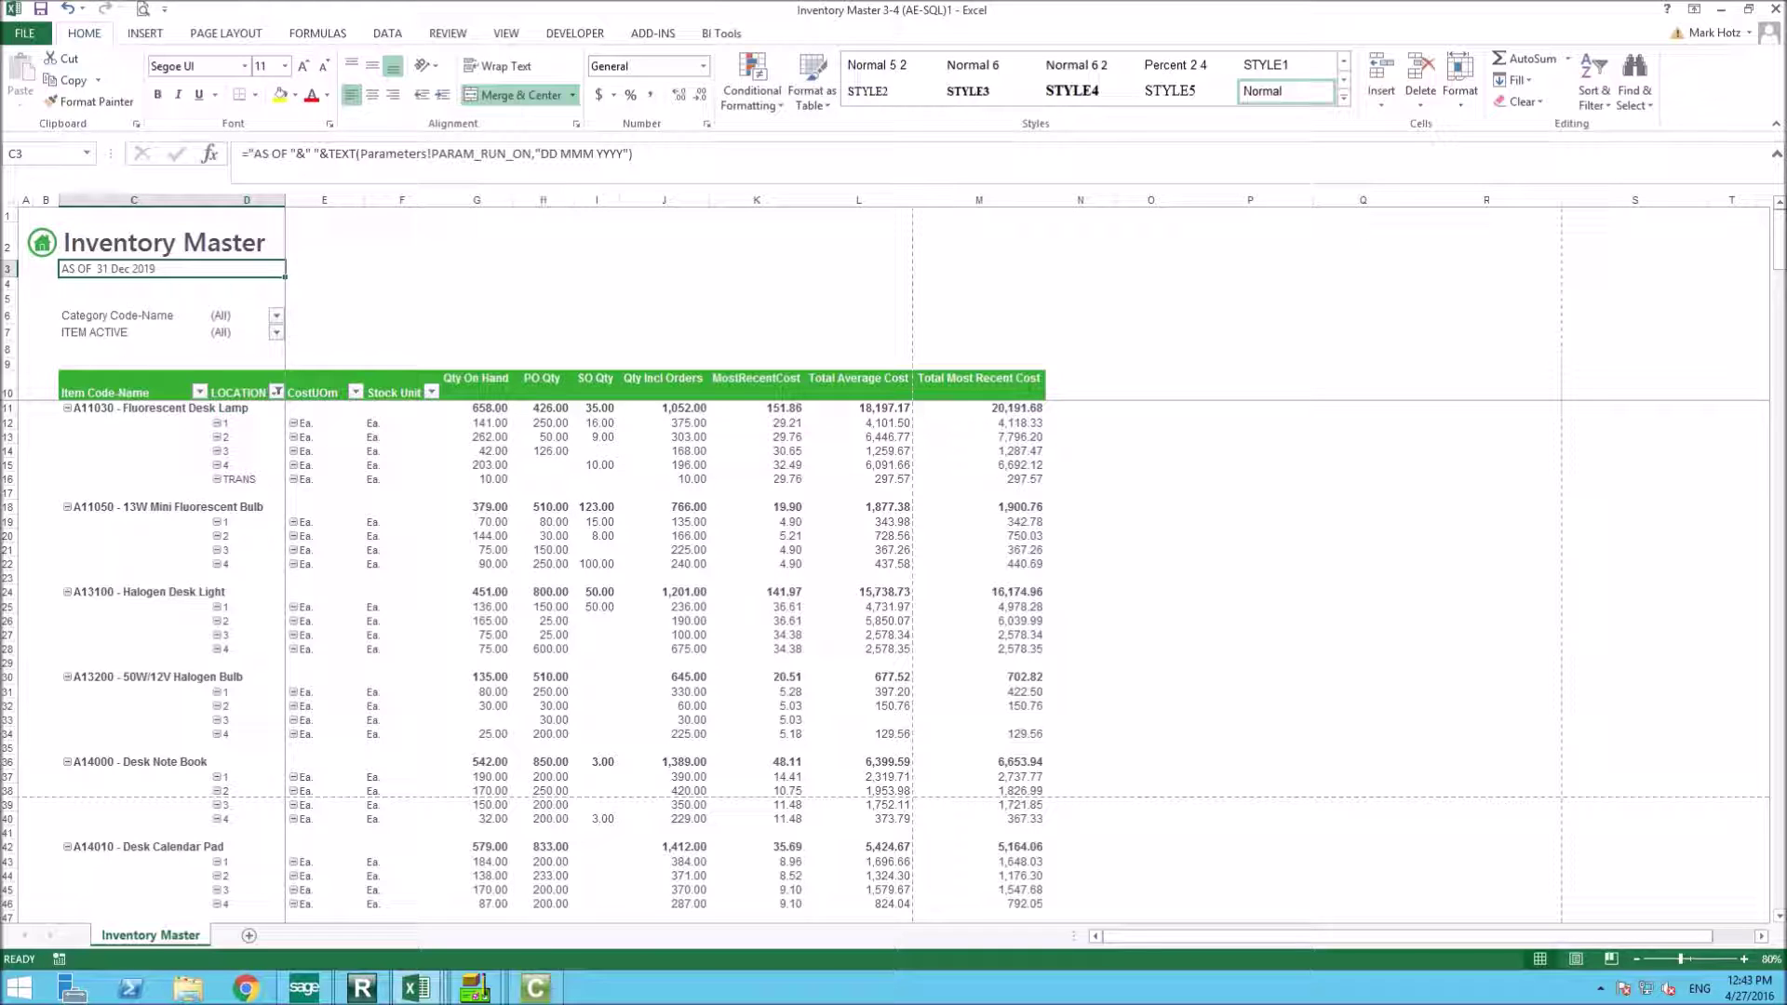
click(544, 200)
click(597, 201)
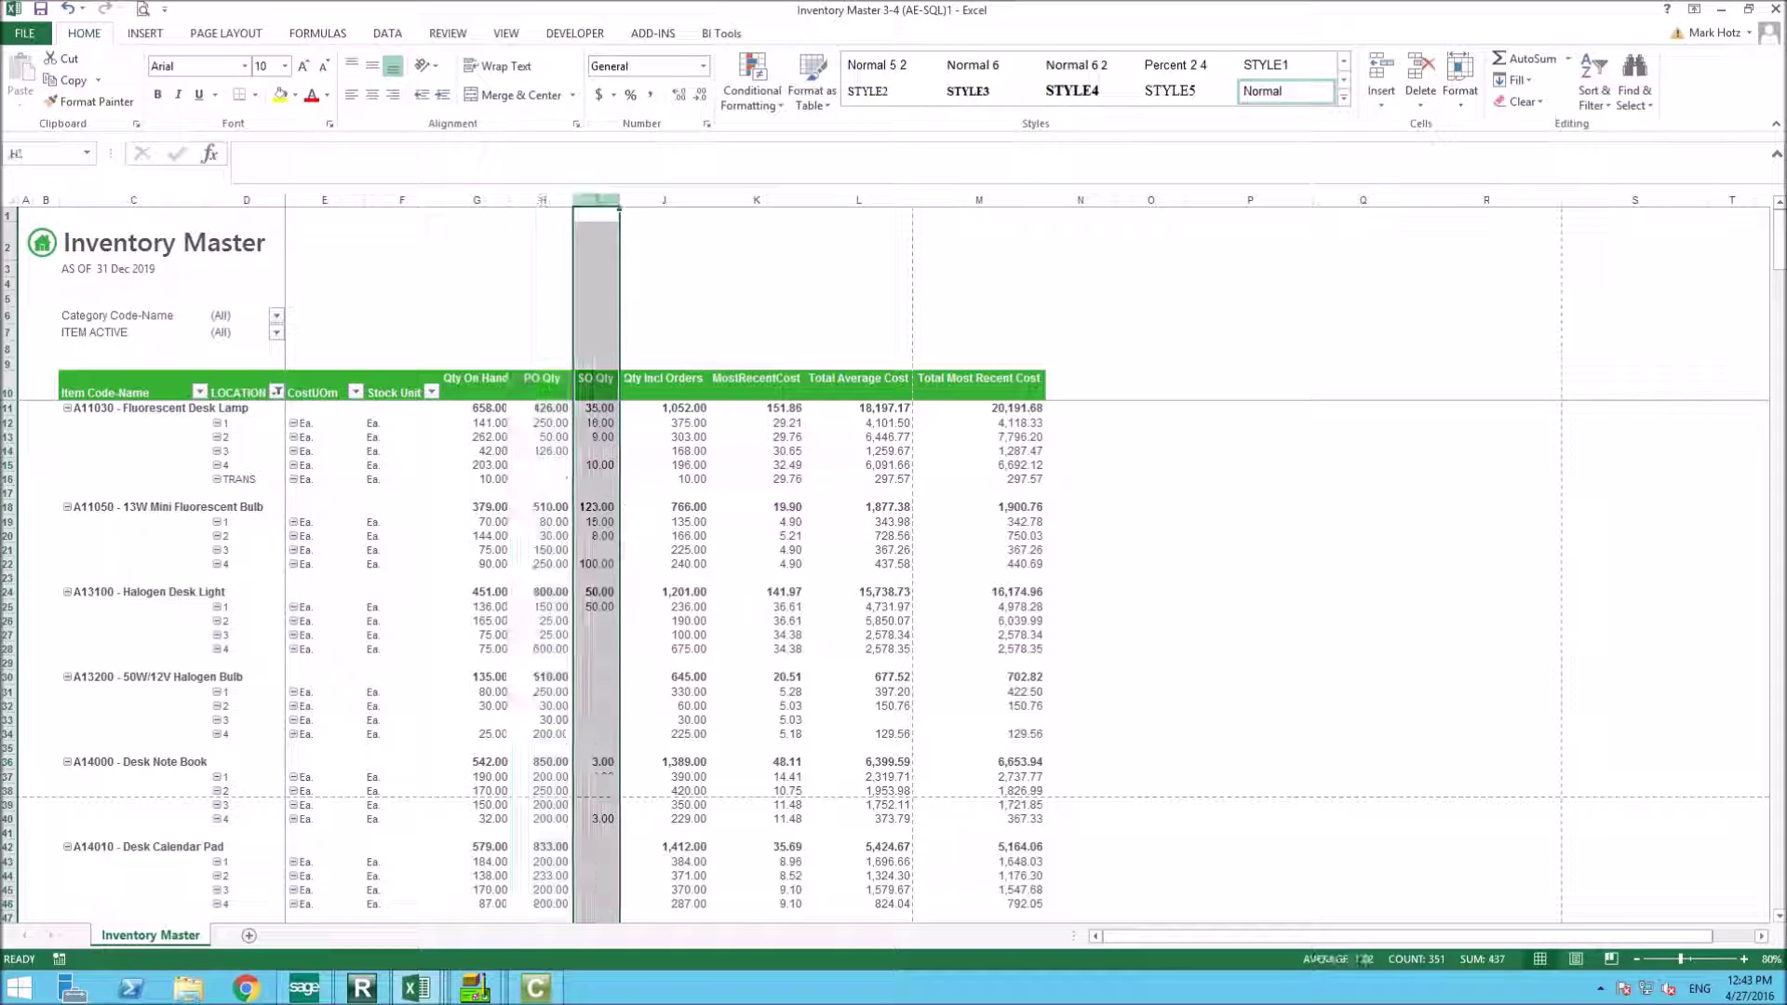
click(672, 436)
click(1165, 425)
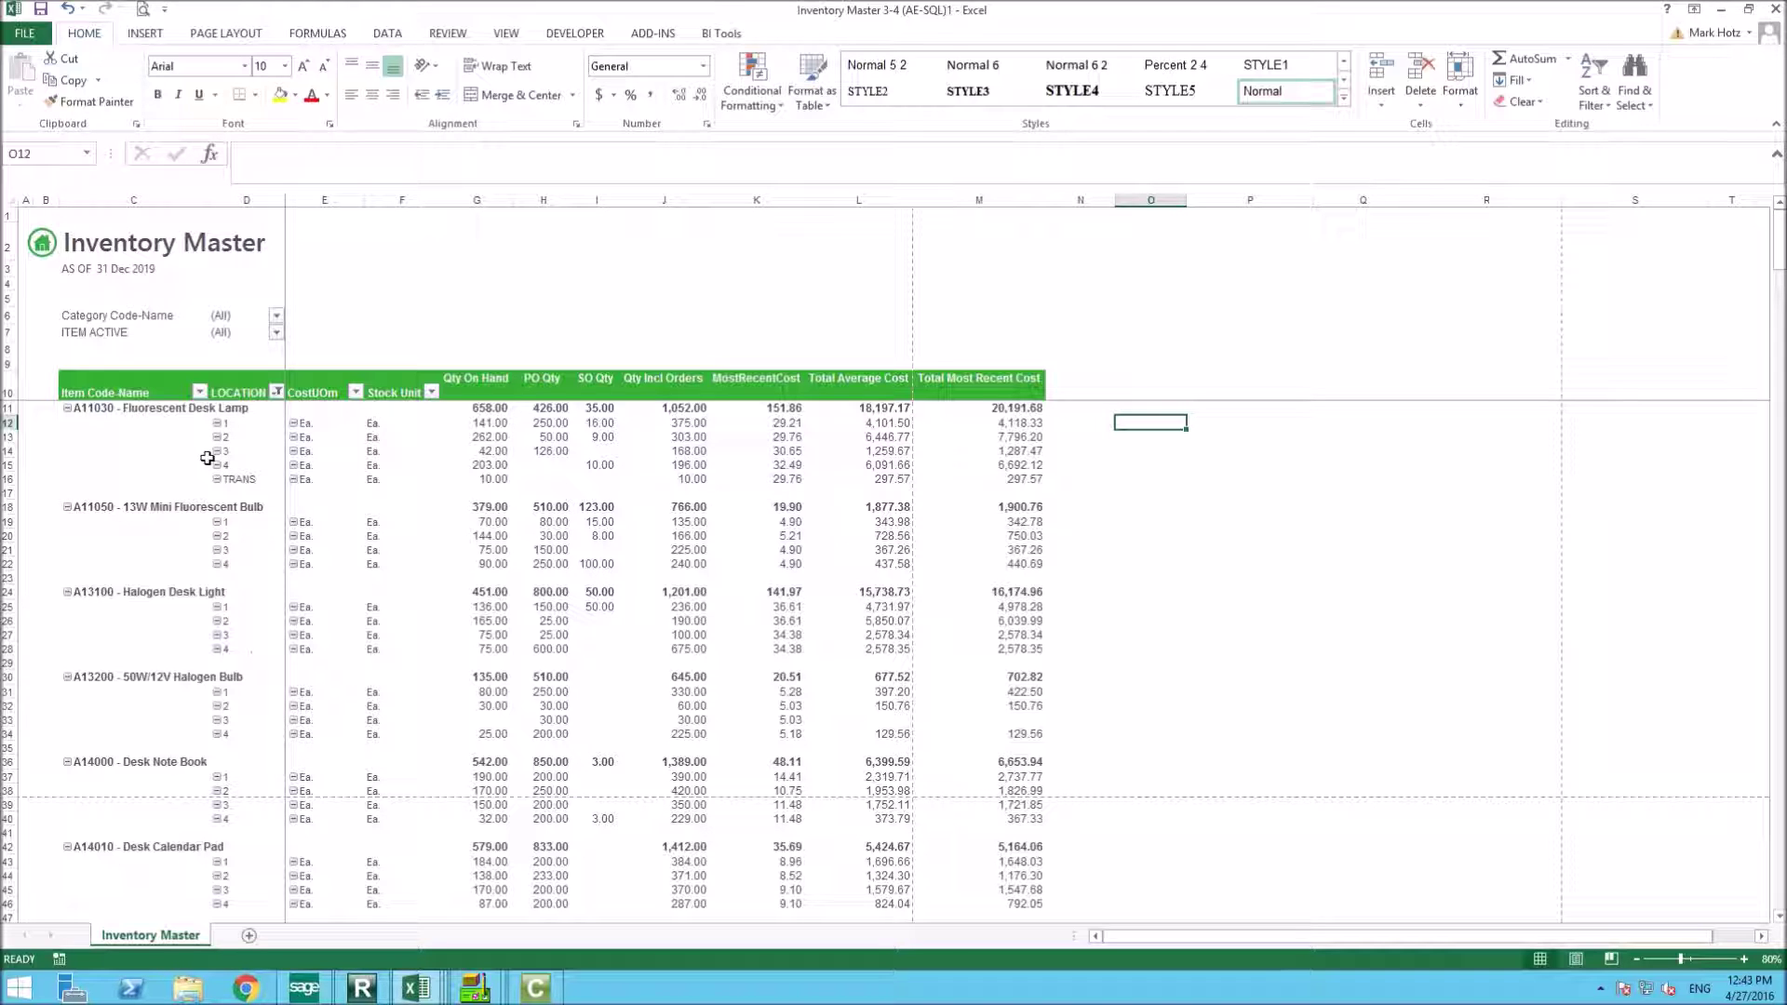
- Filter the LOCATION column of the Inventory Master pivot table to show only location 1
click(276, 391)
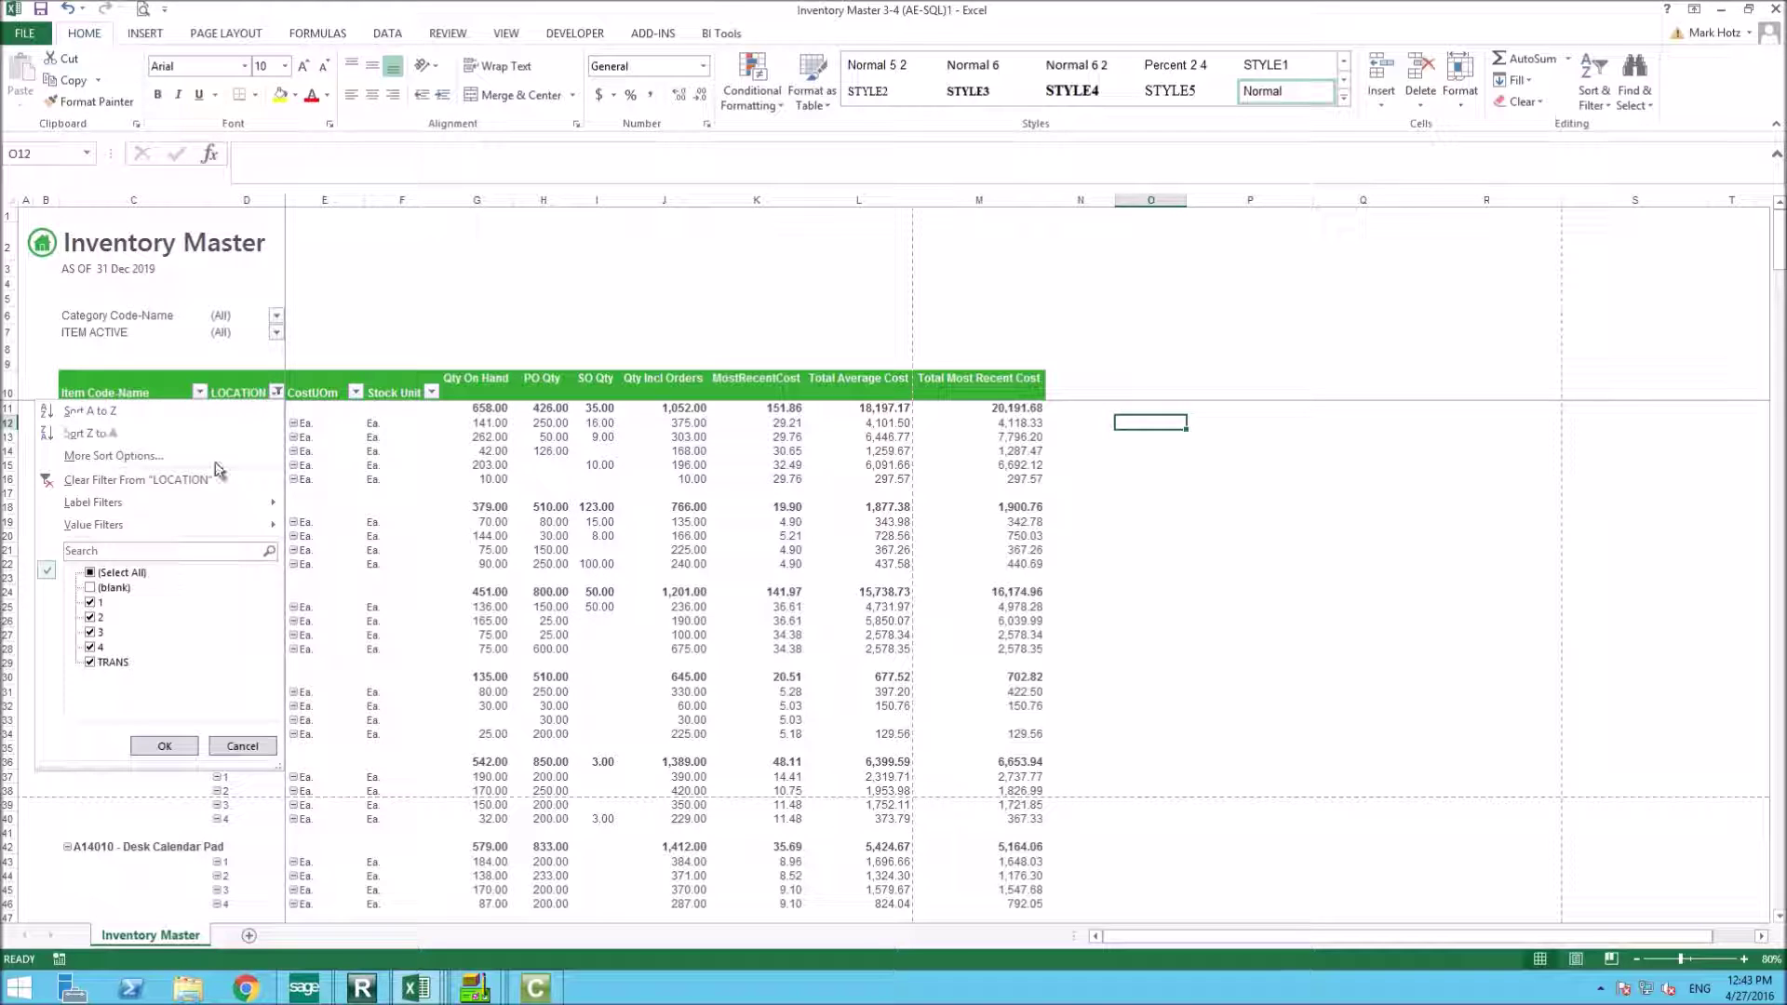
click(90, 573)
click(91, 573)
click(90, 602)
click(160, 747)
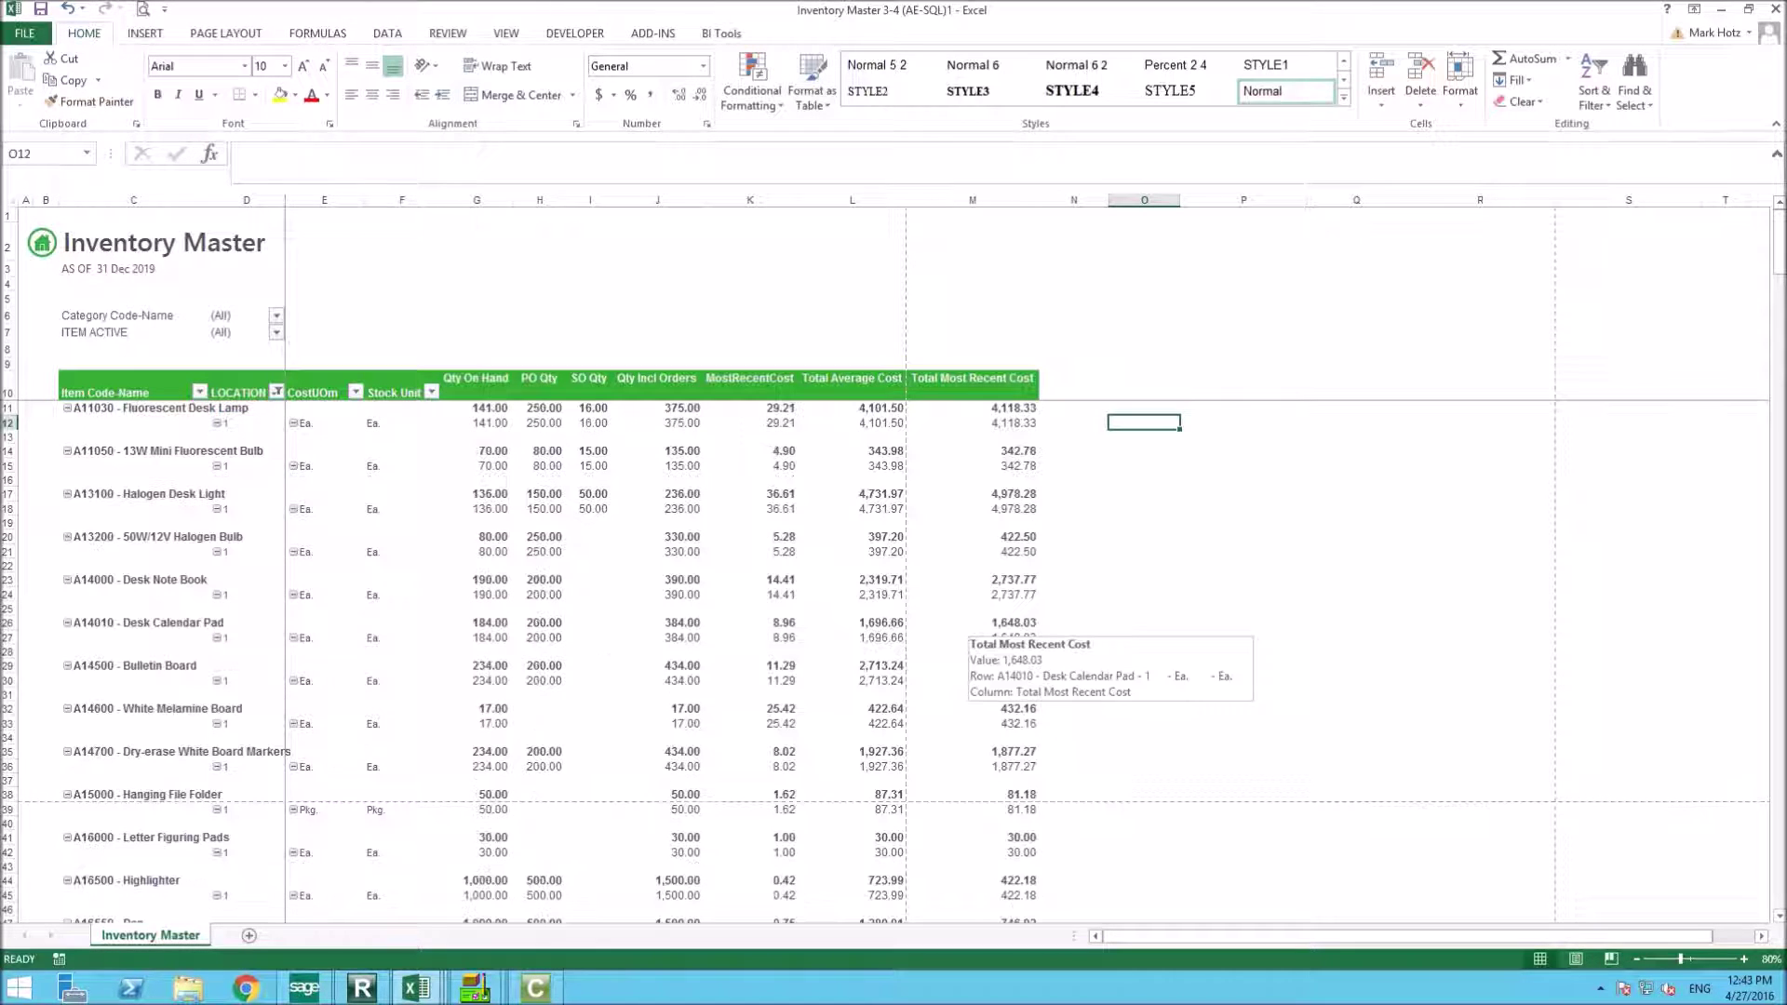
- Move the LOCATION field from the pivot table's rows to its report filters, below ITEM ACTIVE
click(208, 476)
click(208, 476)
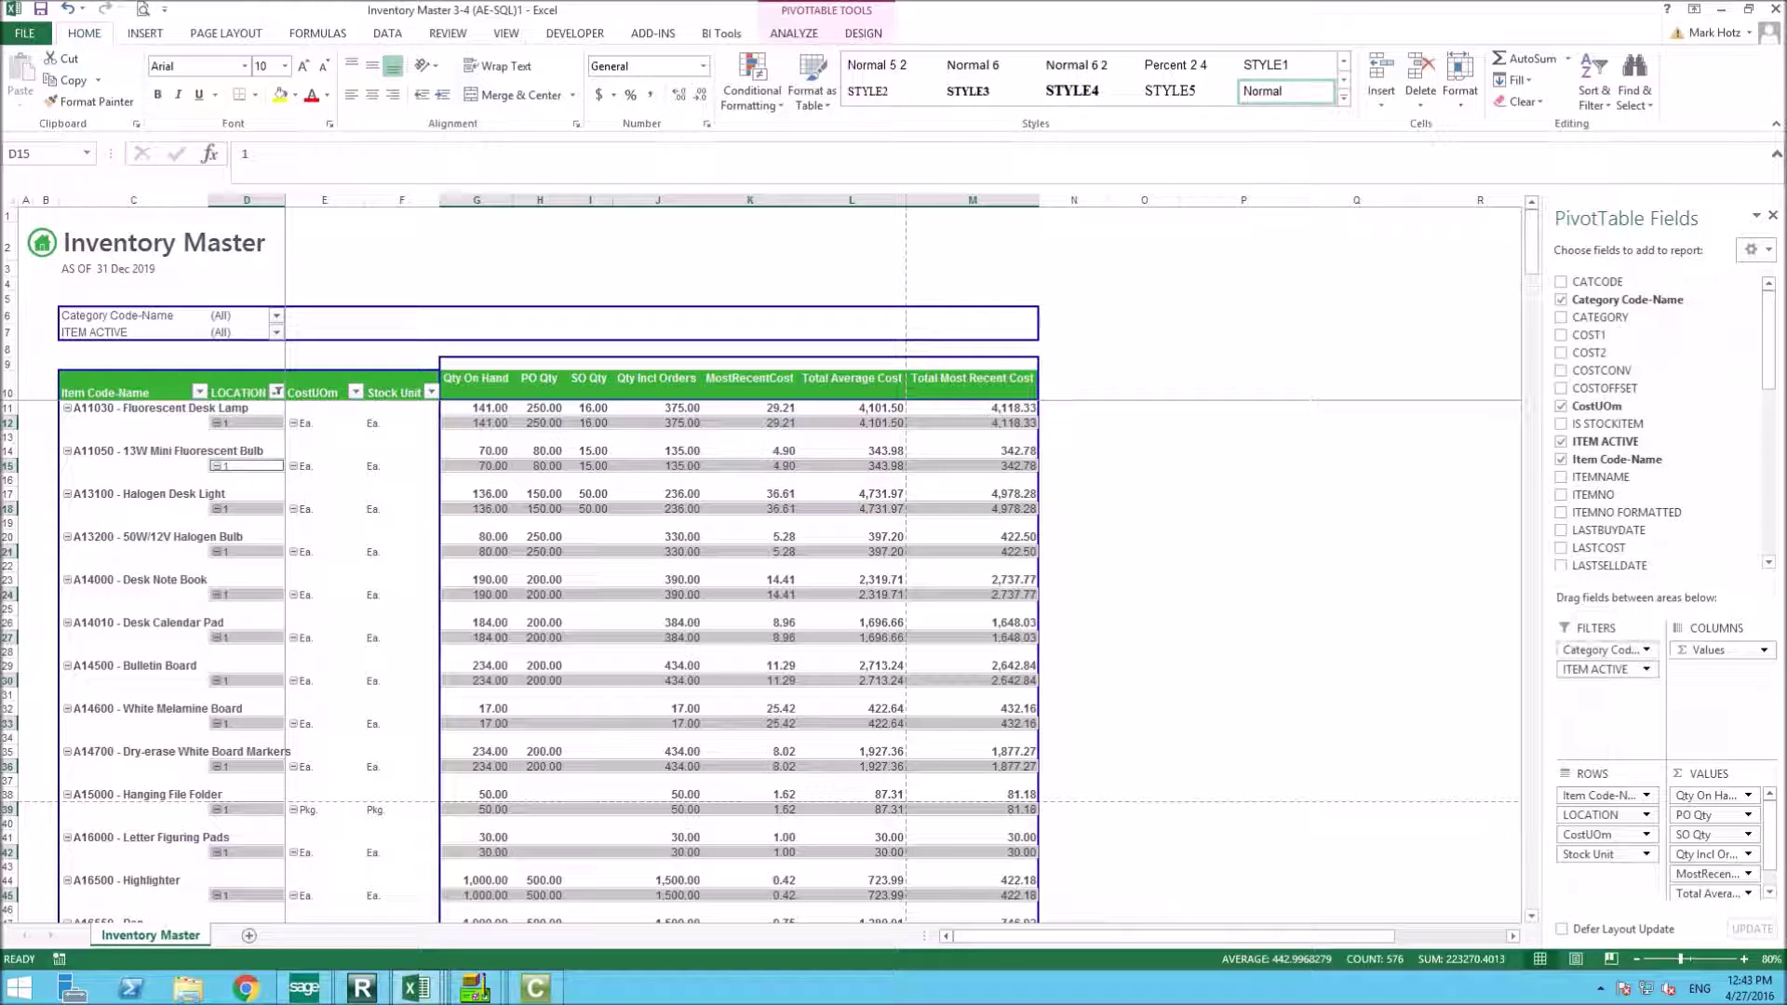
drag(1594, 815, 1595, 693)
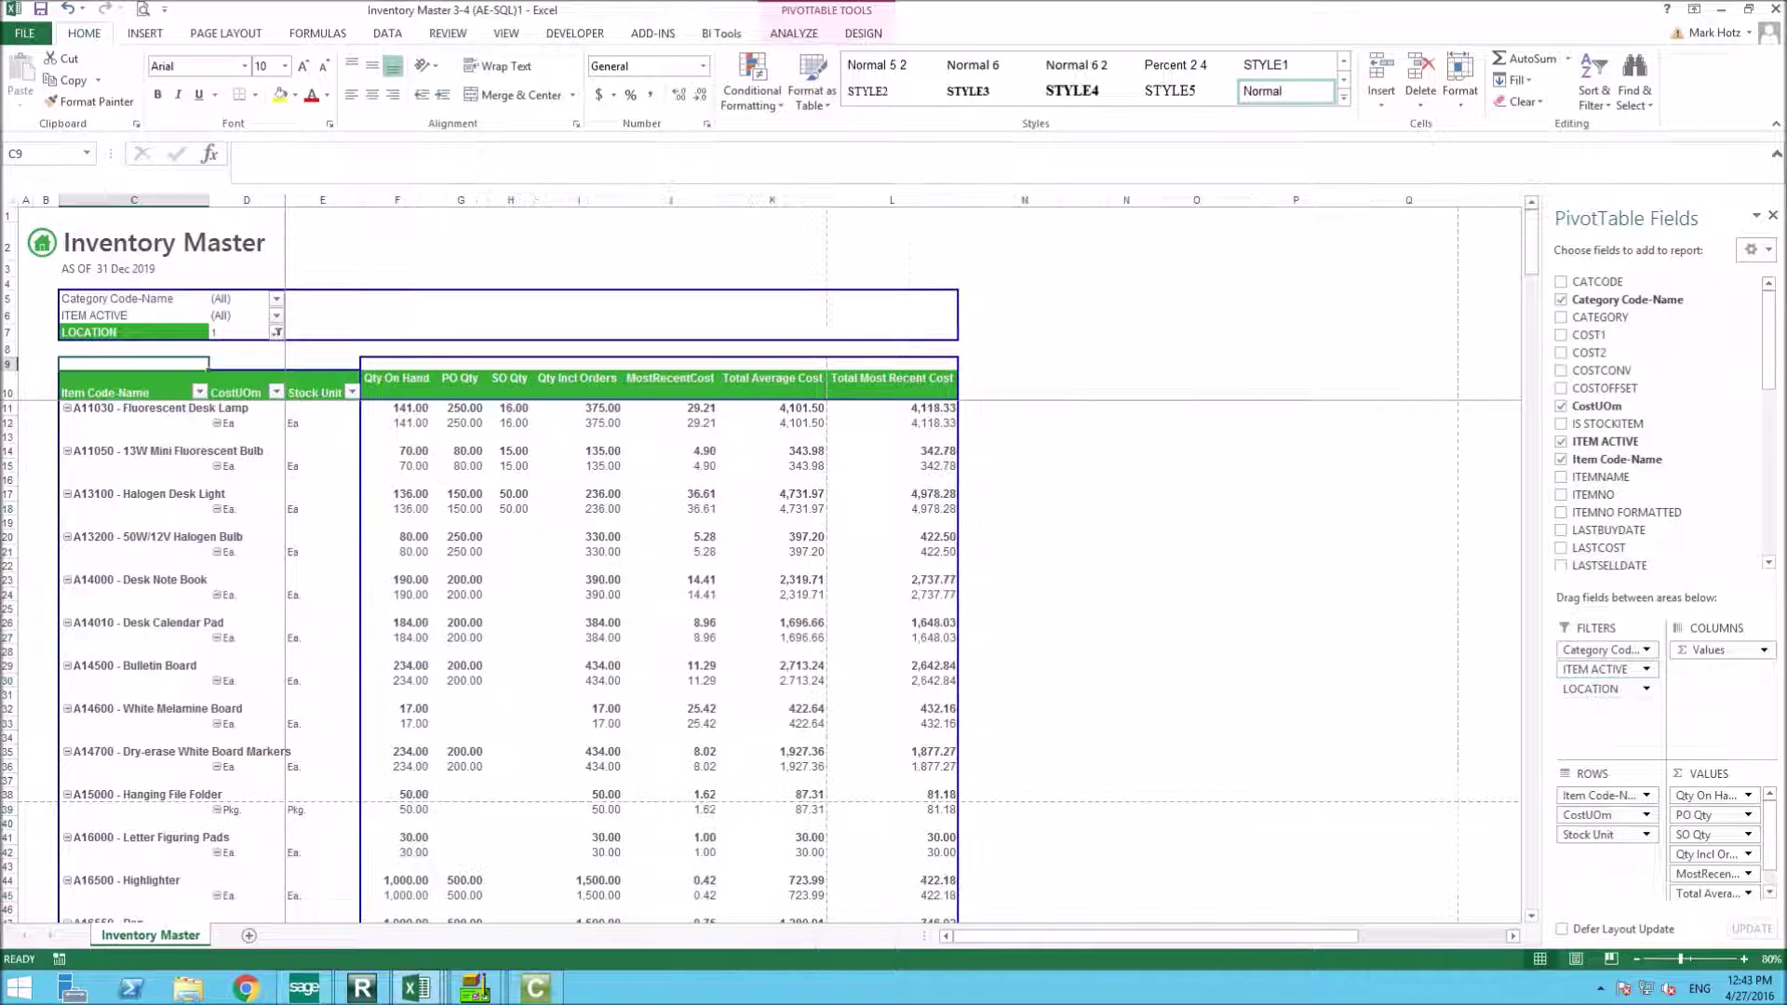
- Reset the Inventory Master pivot table's LOCATION report filter to show all locations
click(277, 332)
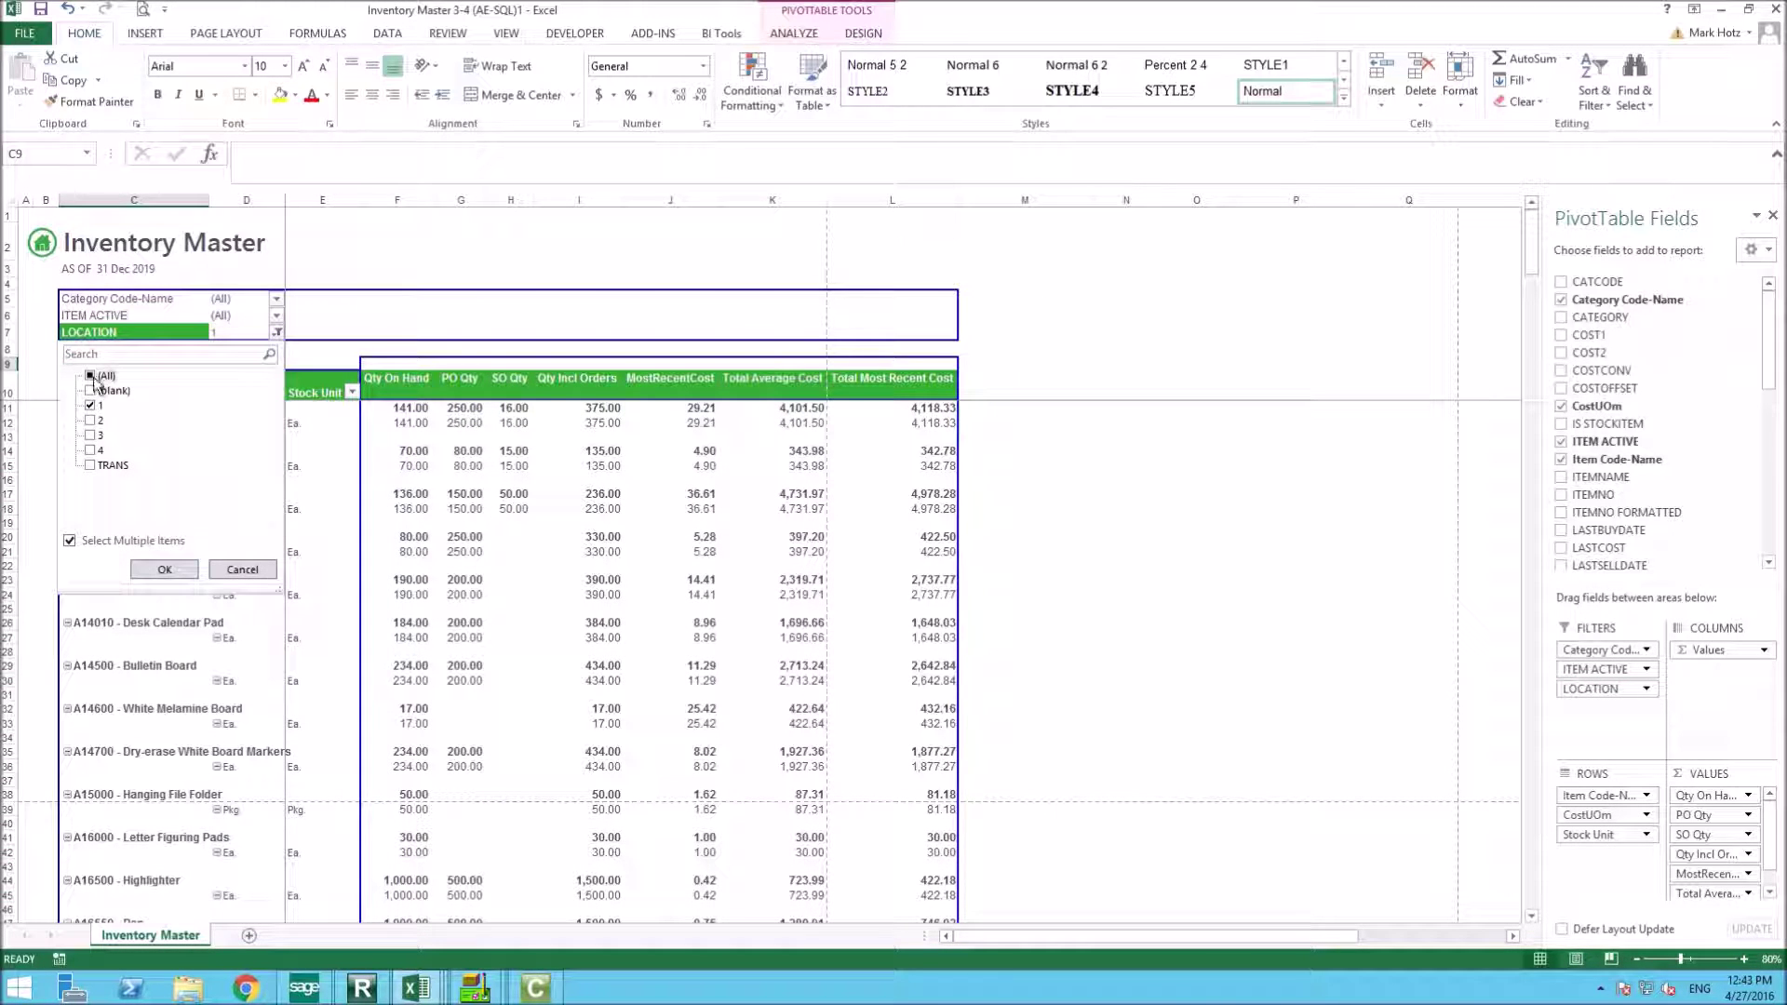
click(92, 378)
click(164, 569)
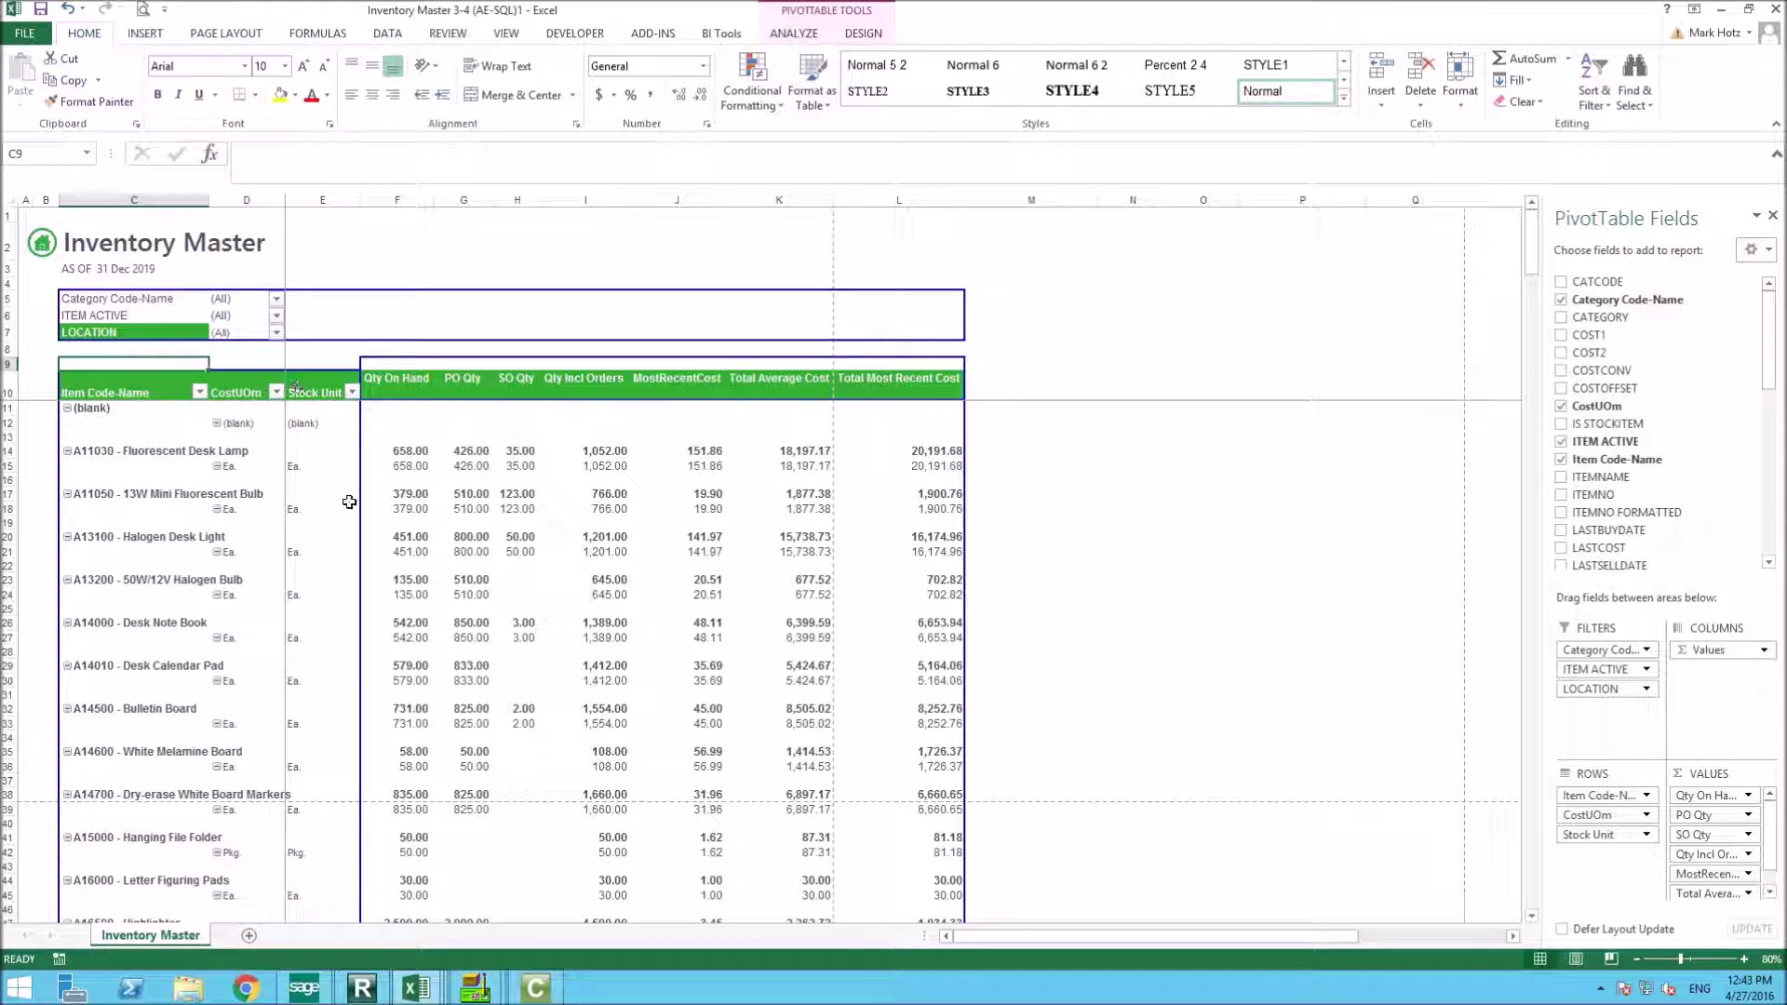
click(109, 333)
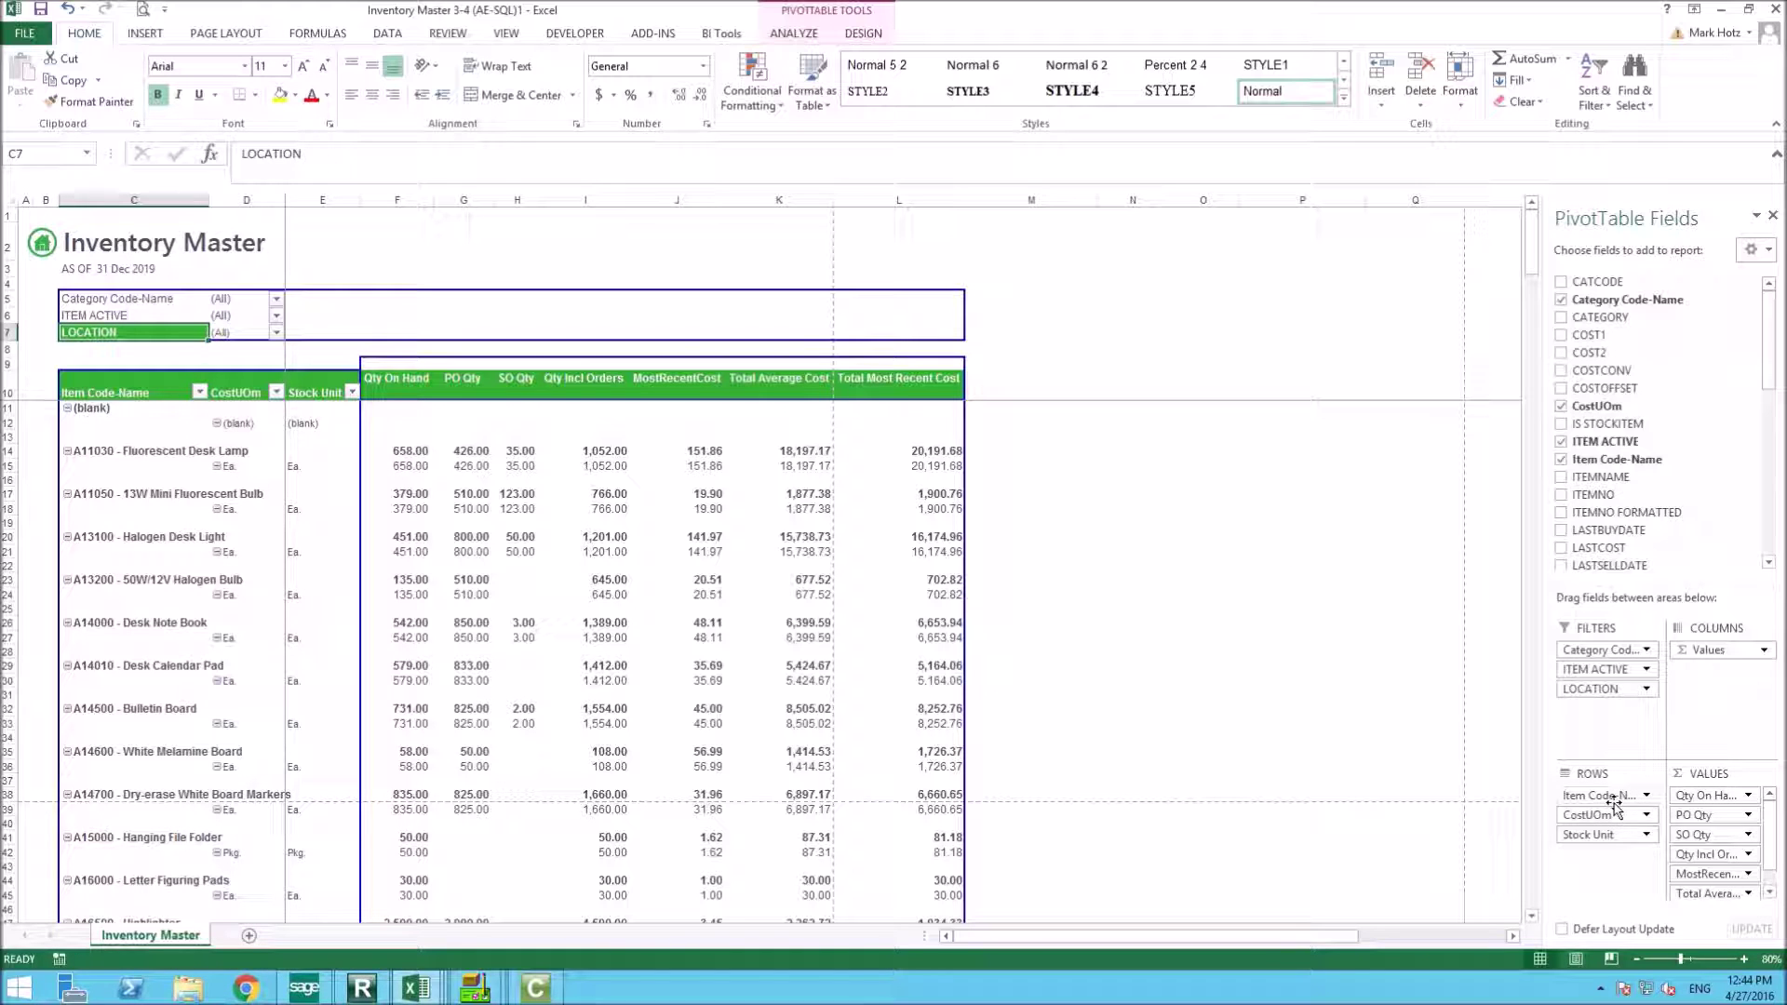
click(652, 729)
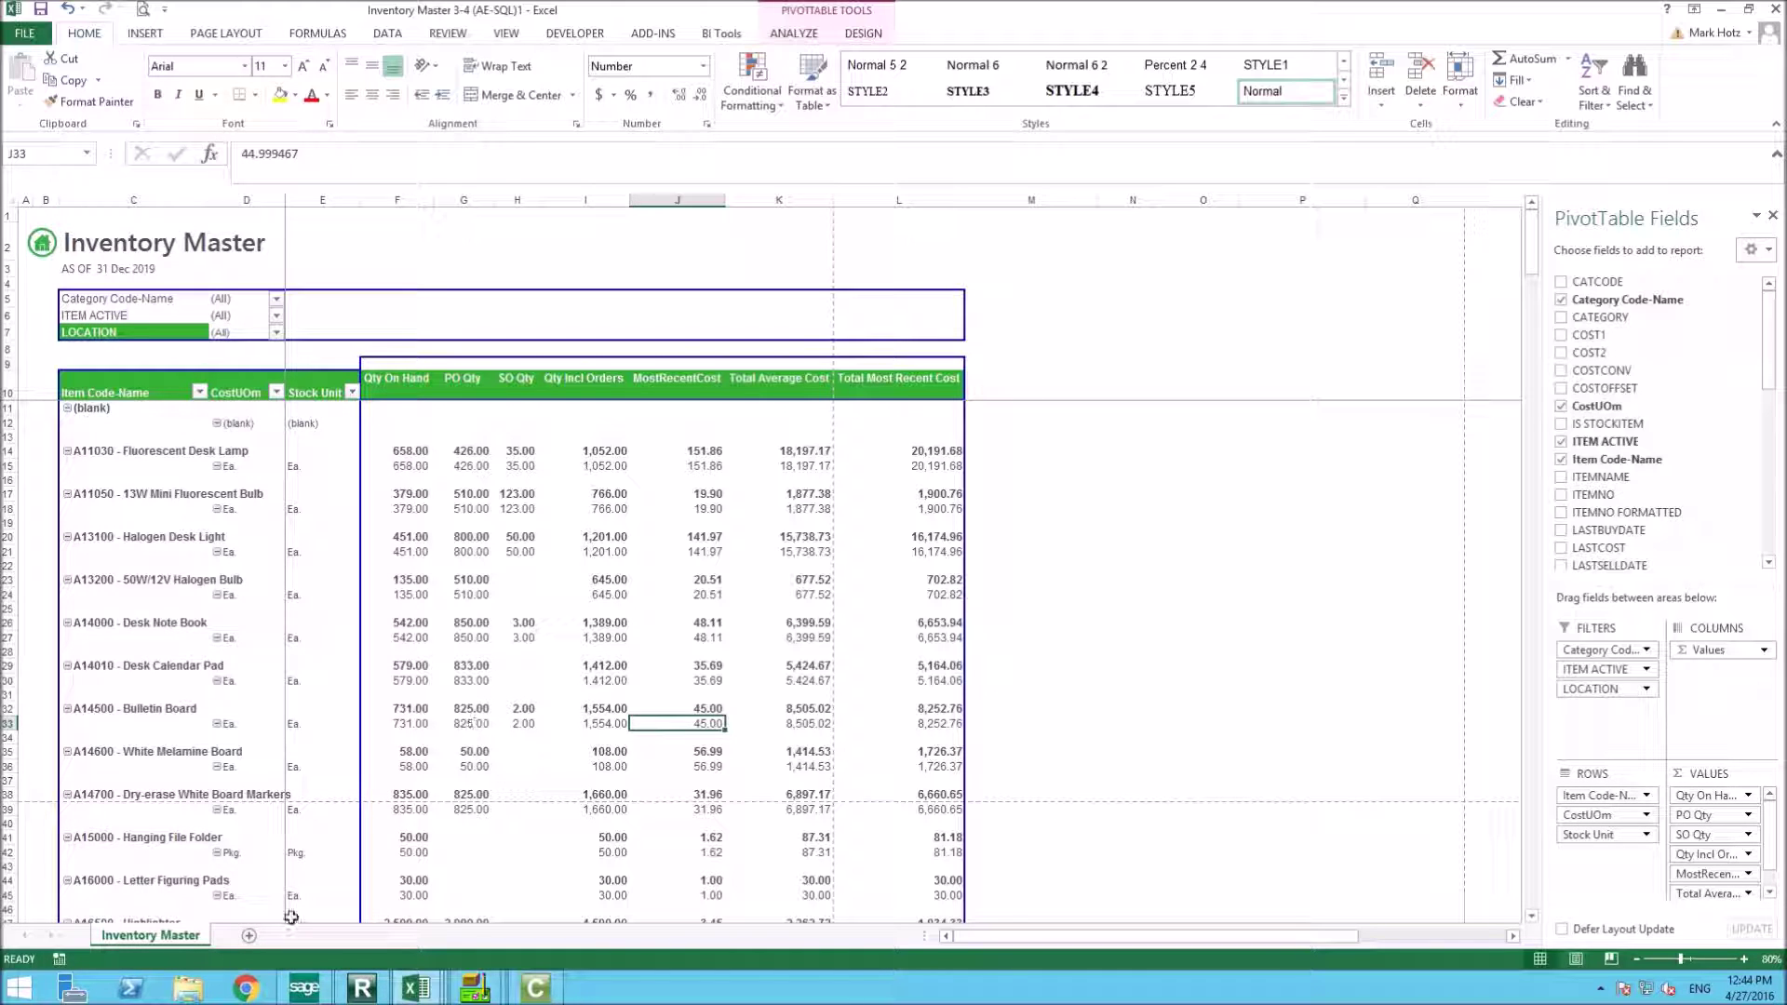
- Create a copy of the Inventory Master sheet at the end of the same workbook
right_click(154, 939)
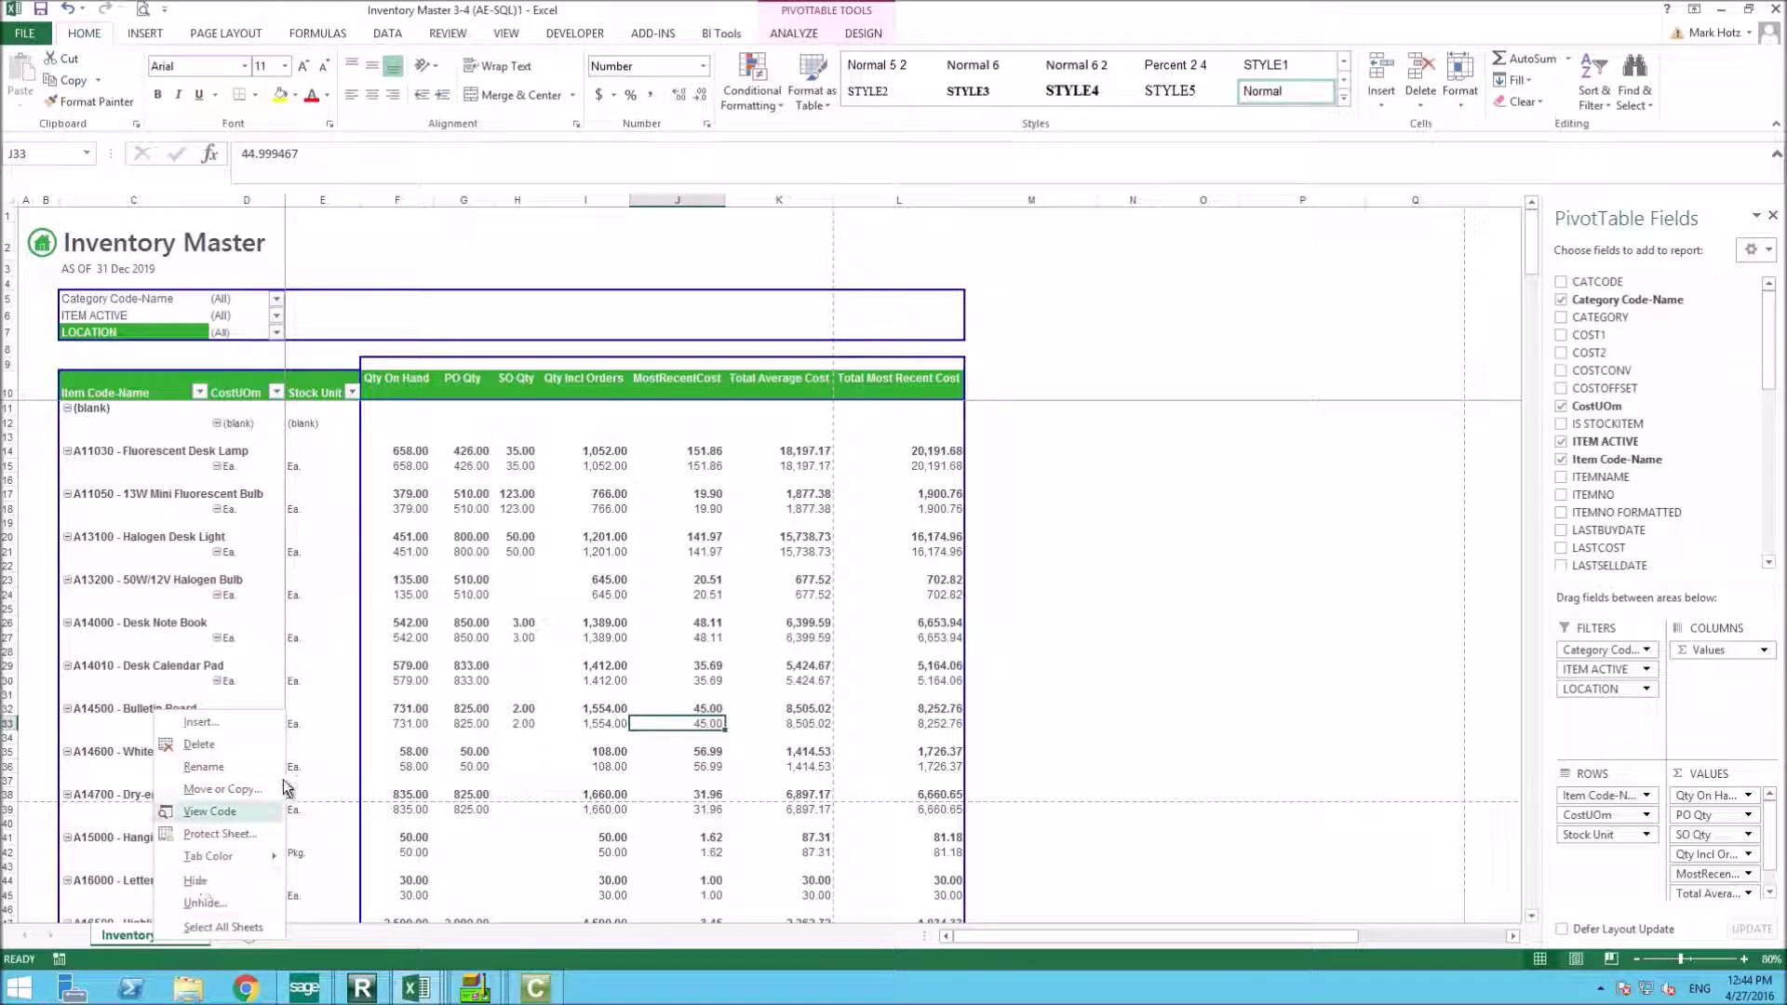
click(224, 789)
click(157, 772)
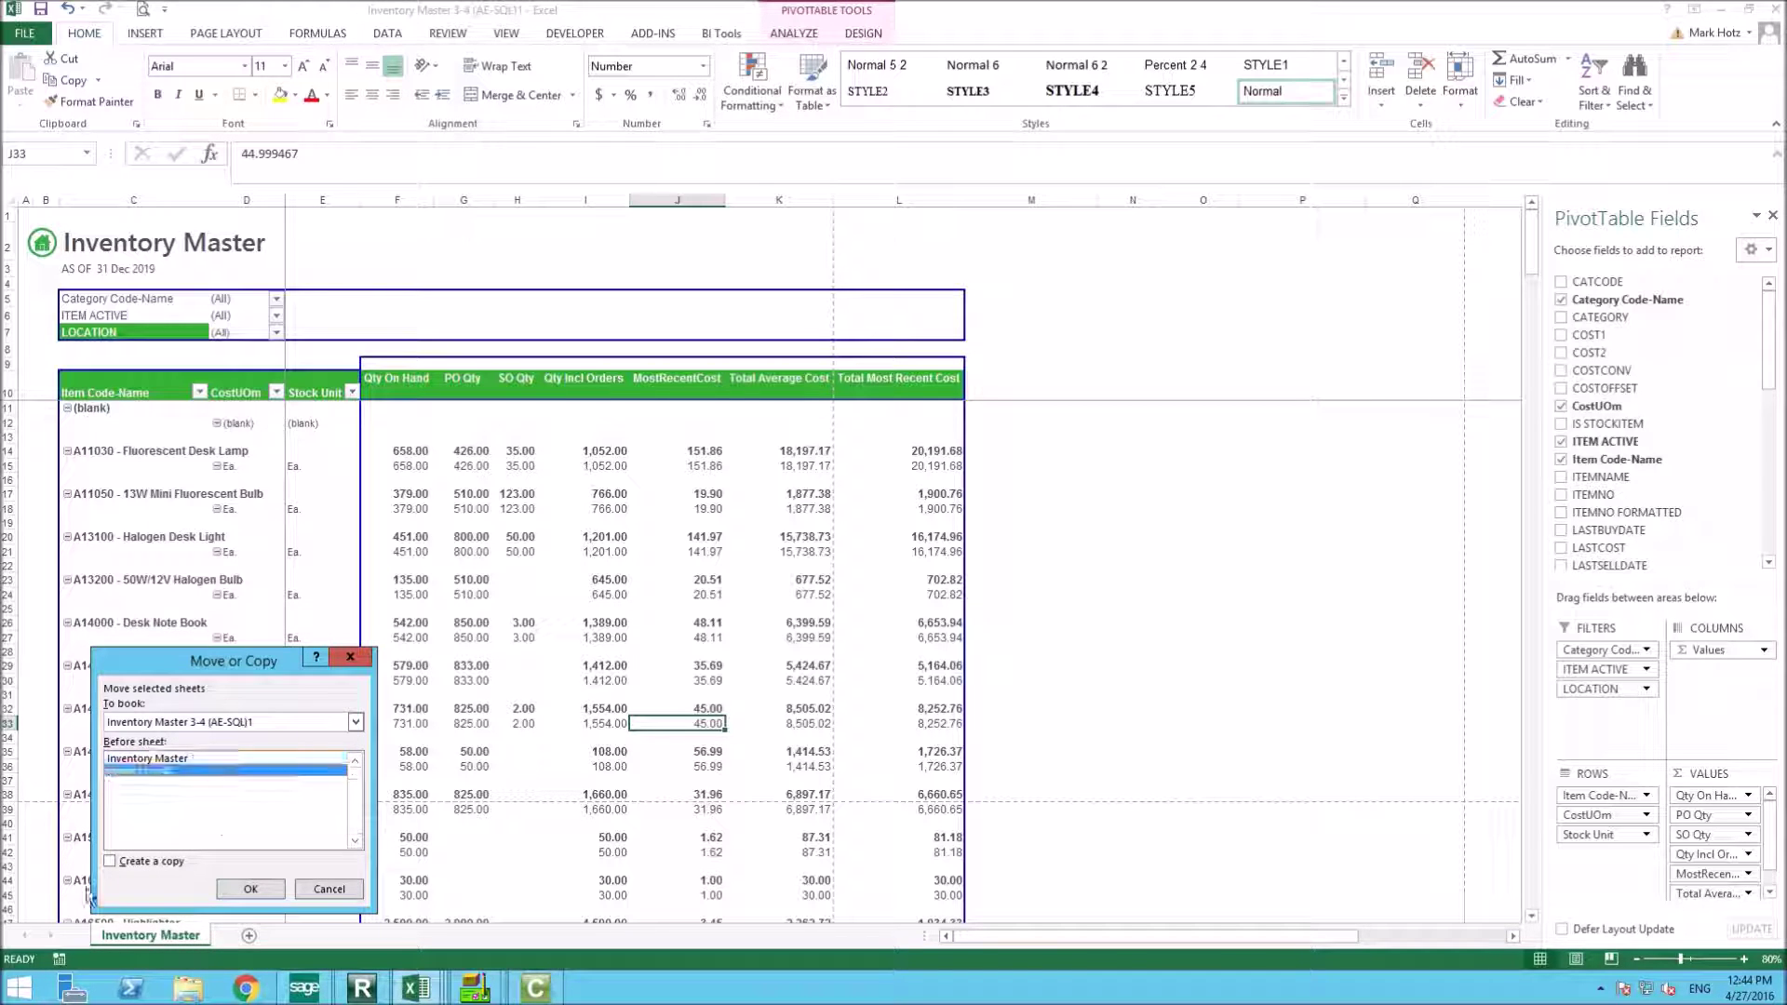
click(110, 861)
click(250, 889)
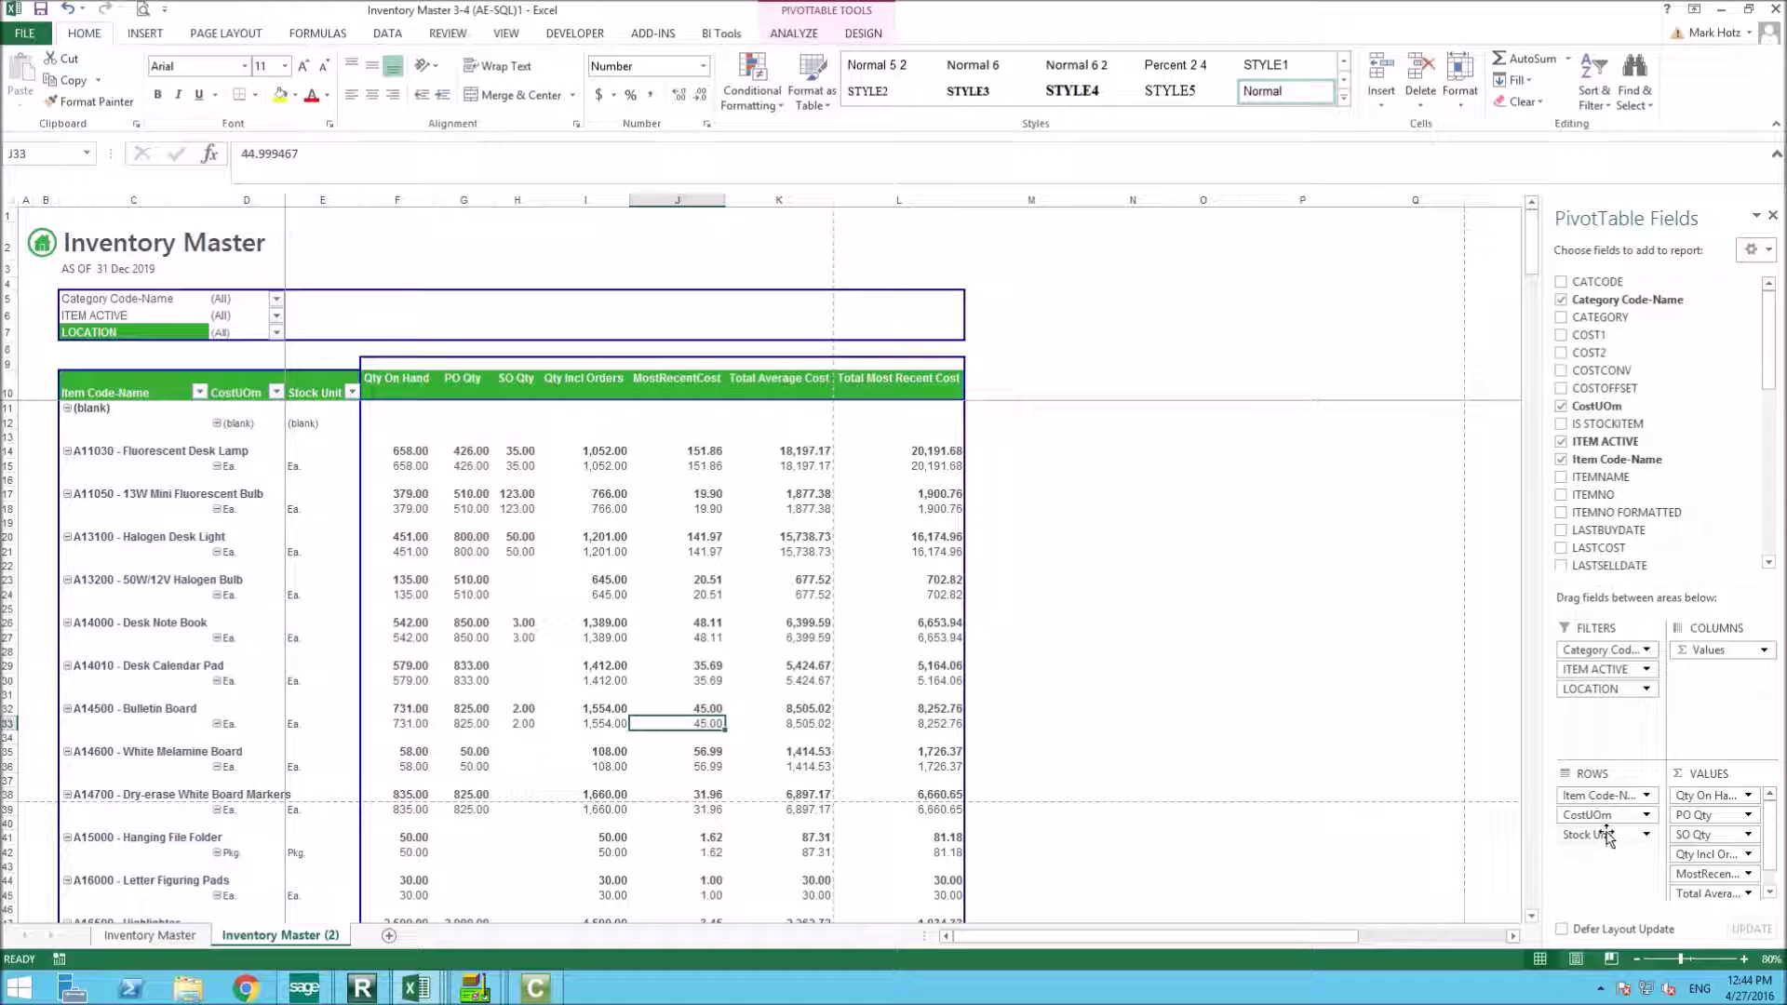
- Remove the Stock Unit and CostUOm row fields and the Total Average Cost value from the copied sheet's pivot table
drag(1600, 838, 98, 759)
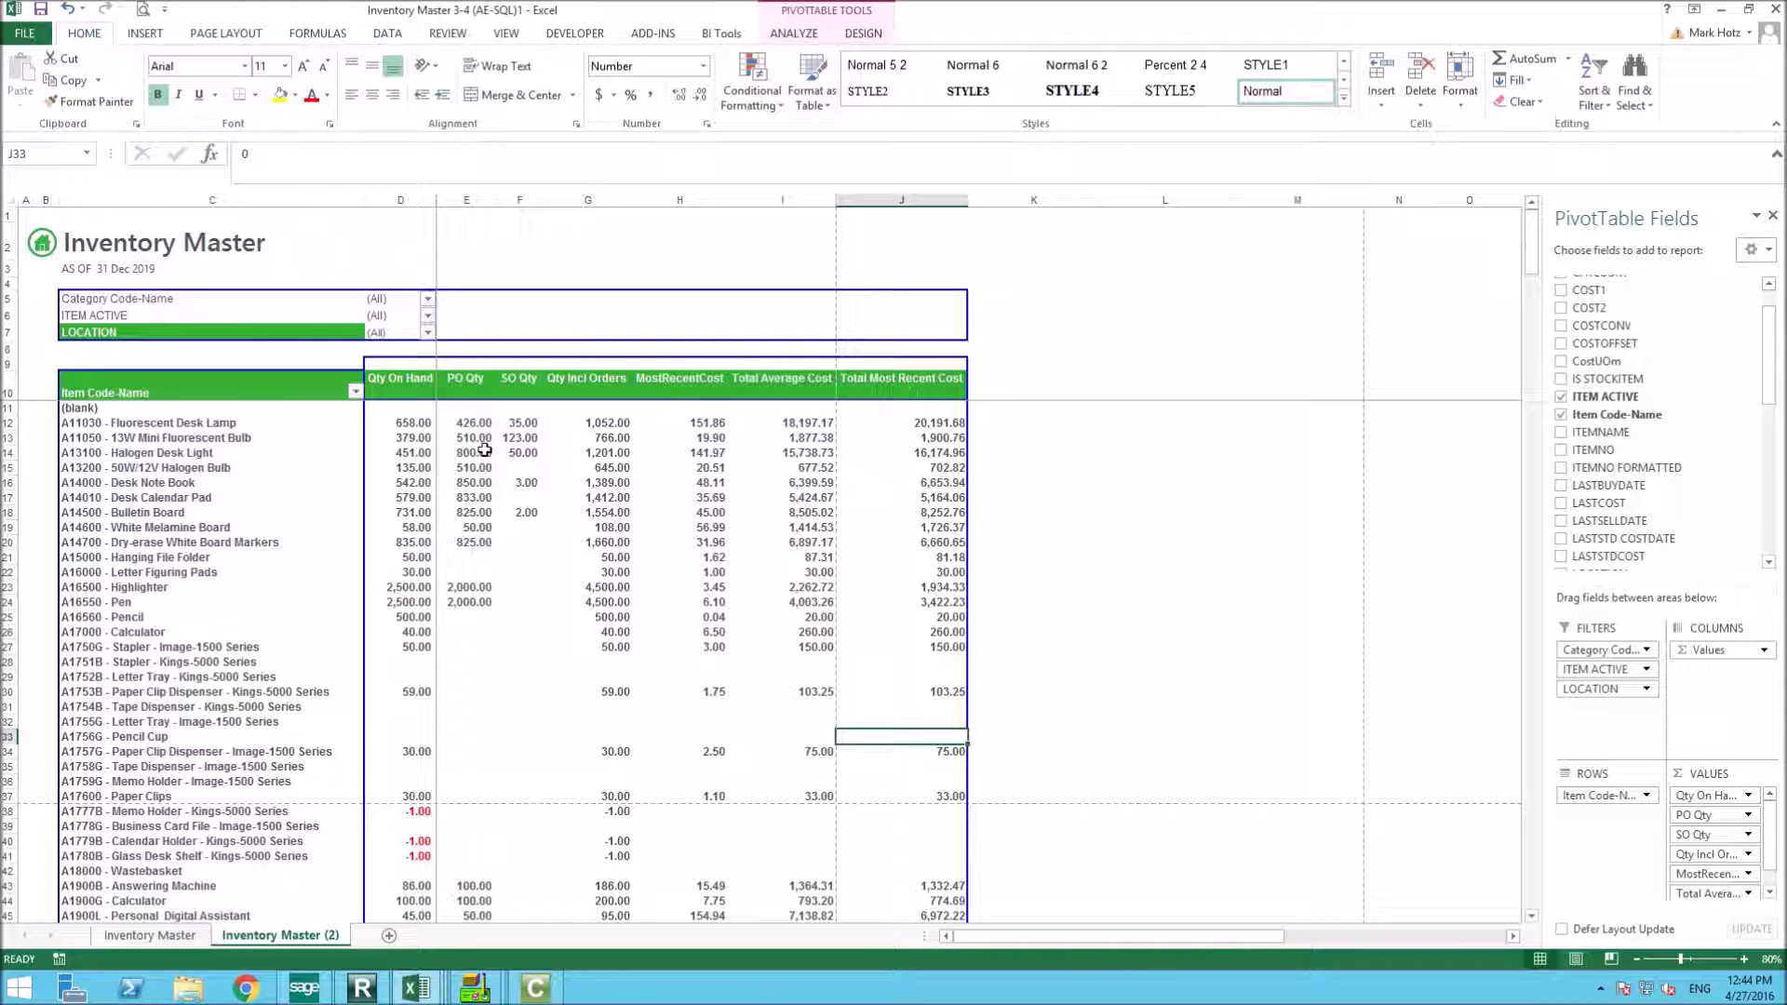
click(769, 382)
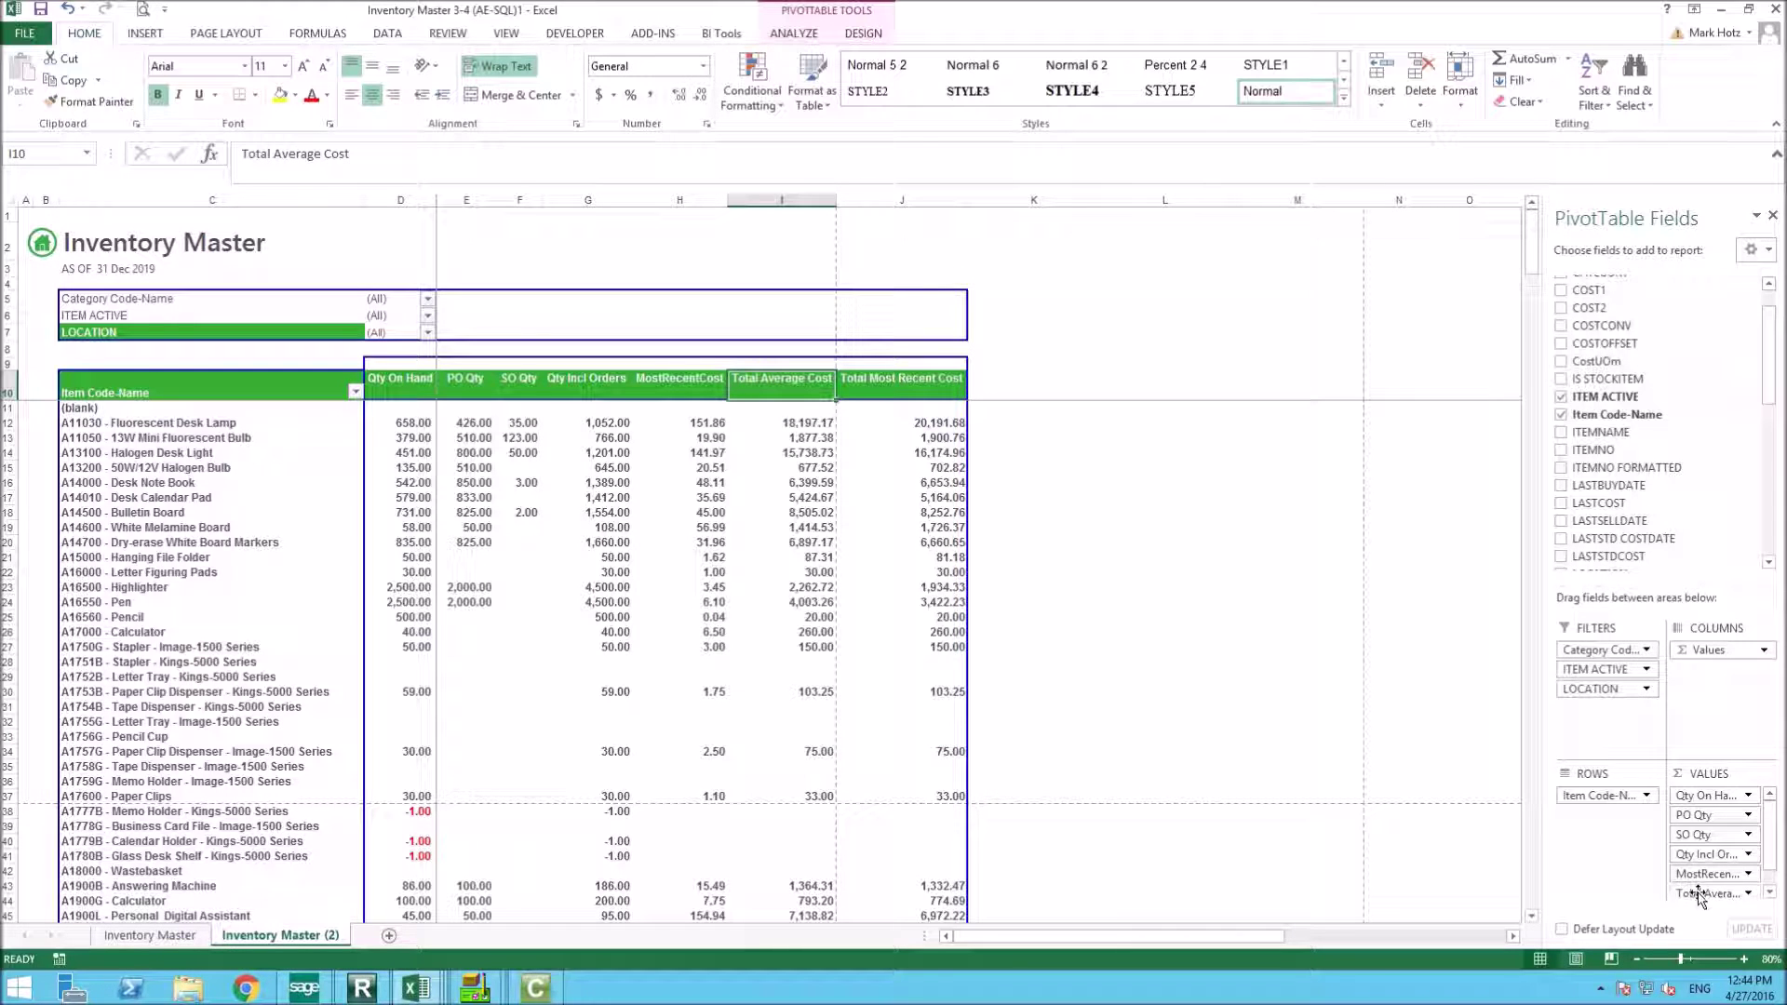
drag(1704, 893, 1620, 526)
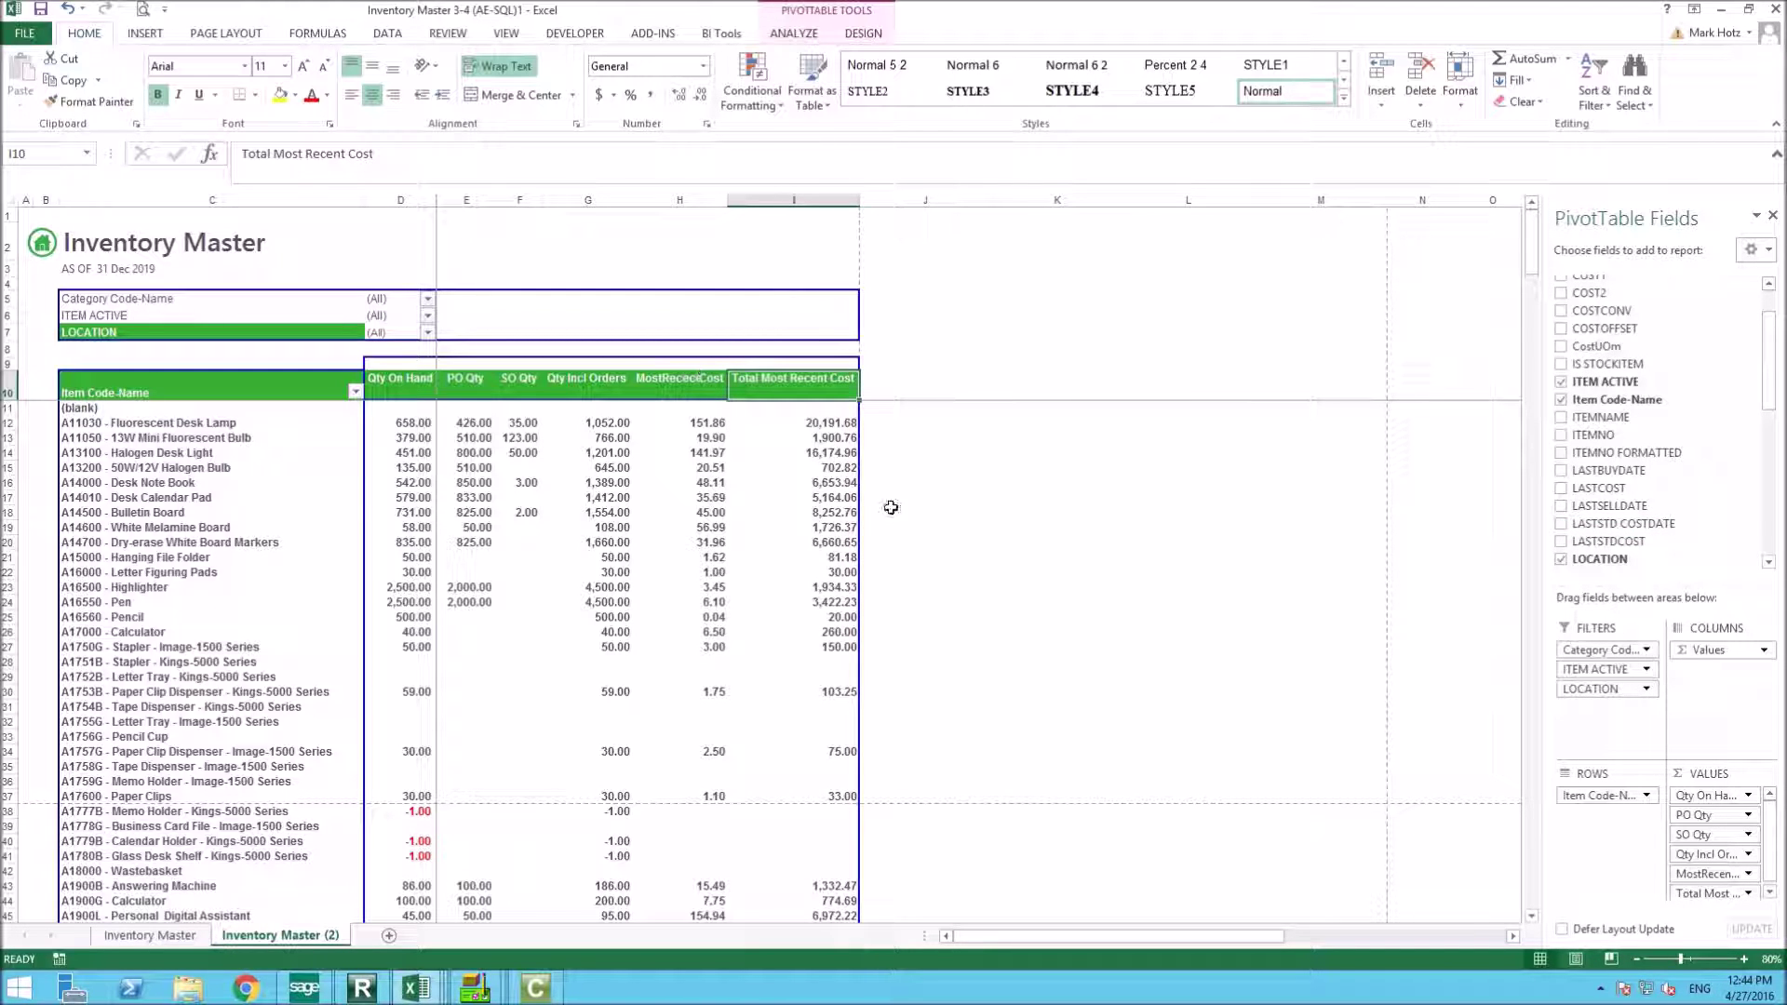
click(1147, 248)
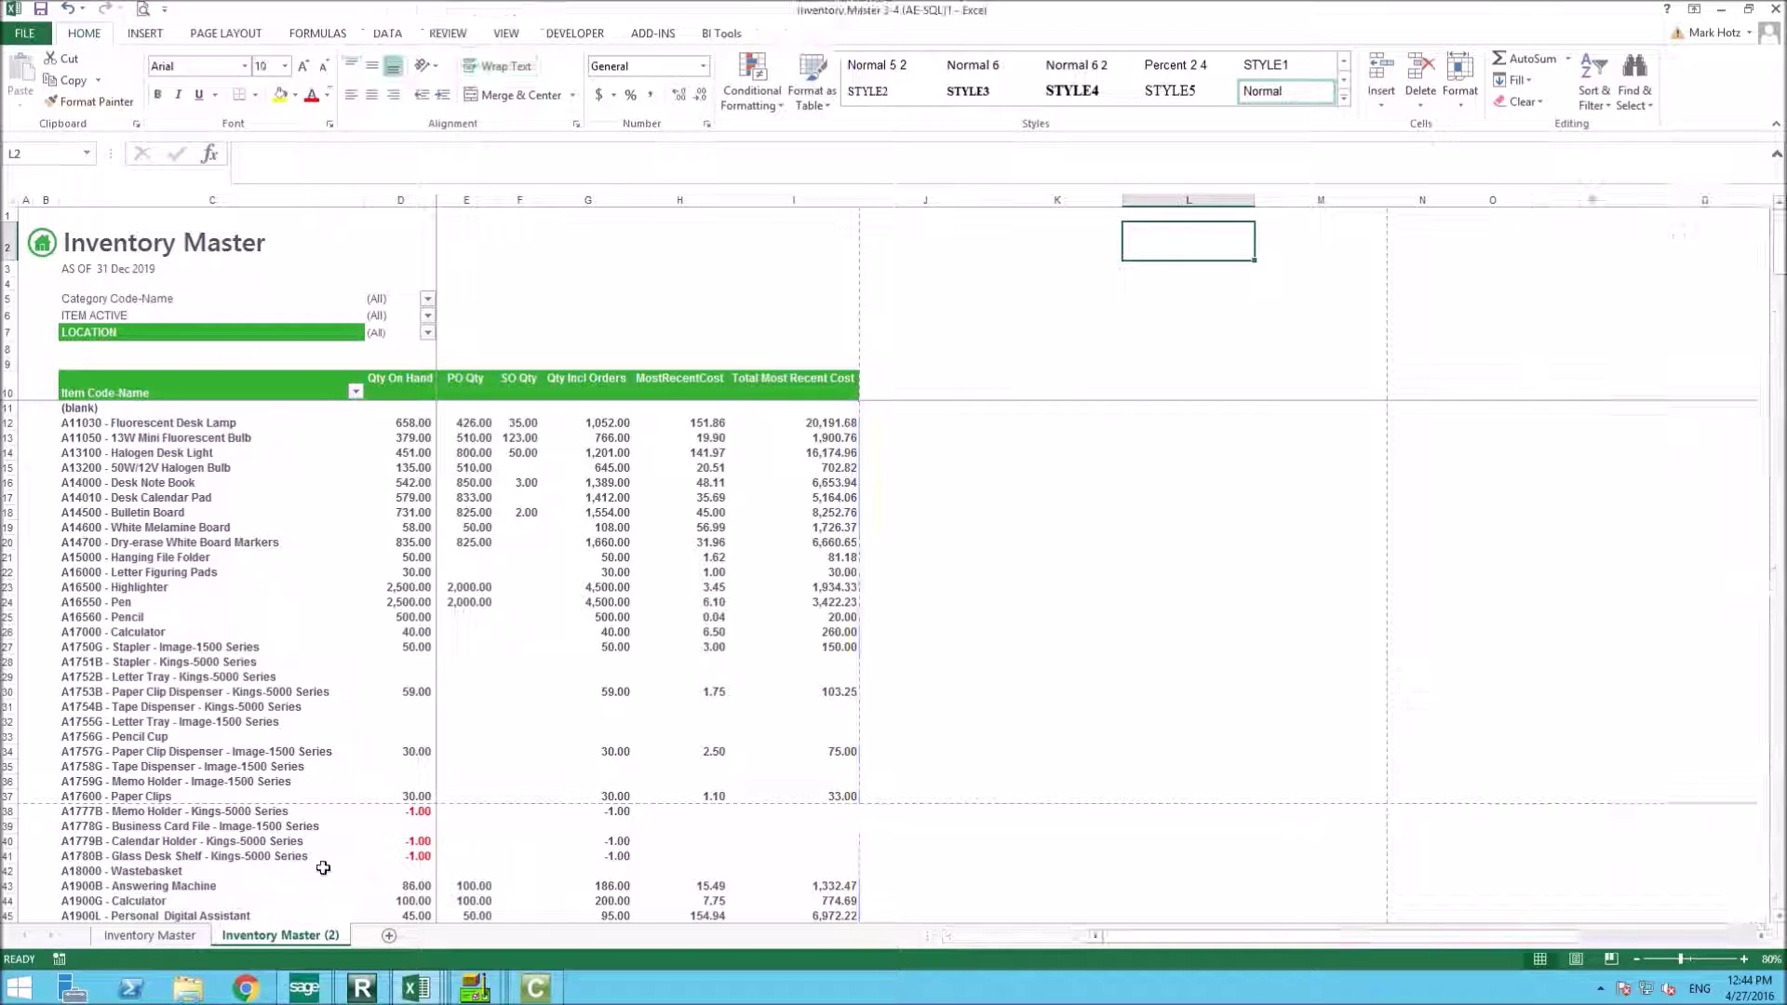
- Compare the original and copied Inventory Master sheets and switch to the General Ledger Transaction Details 3-3 (AE-SQL)1 workbook
click(180, 940)
click(254, 936)
click(163, 938)
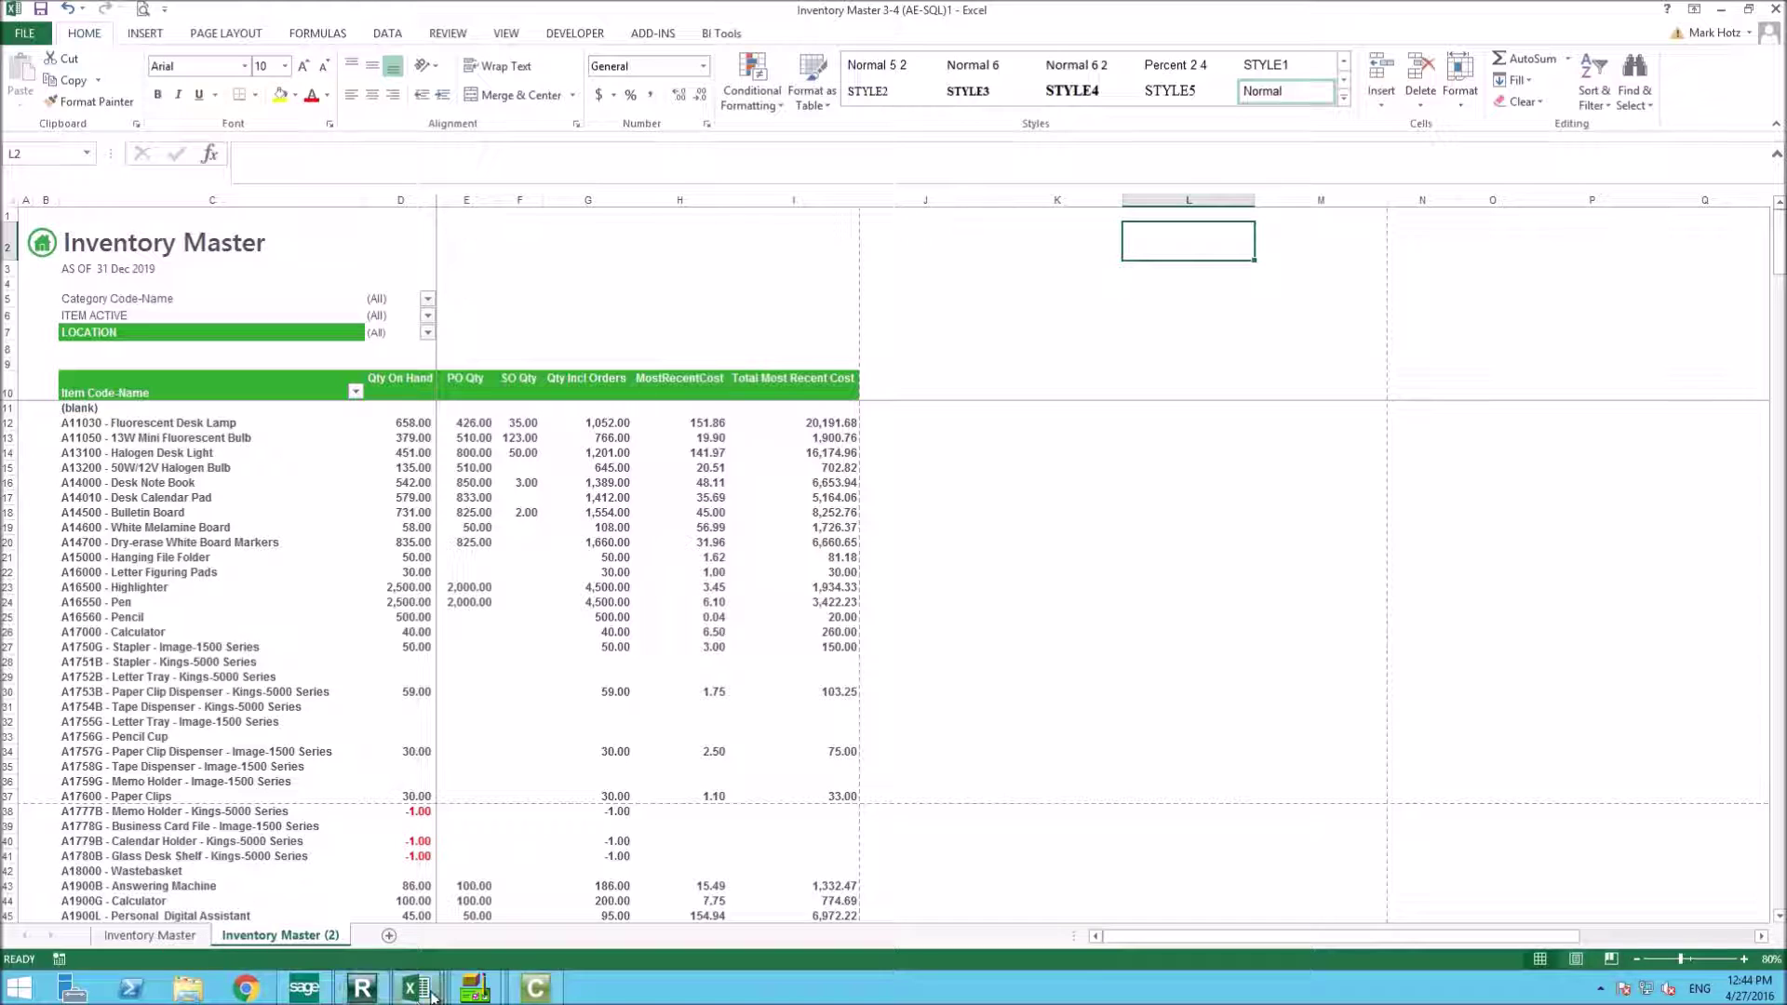
mouse_move(442, 988)
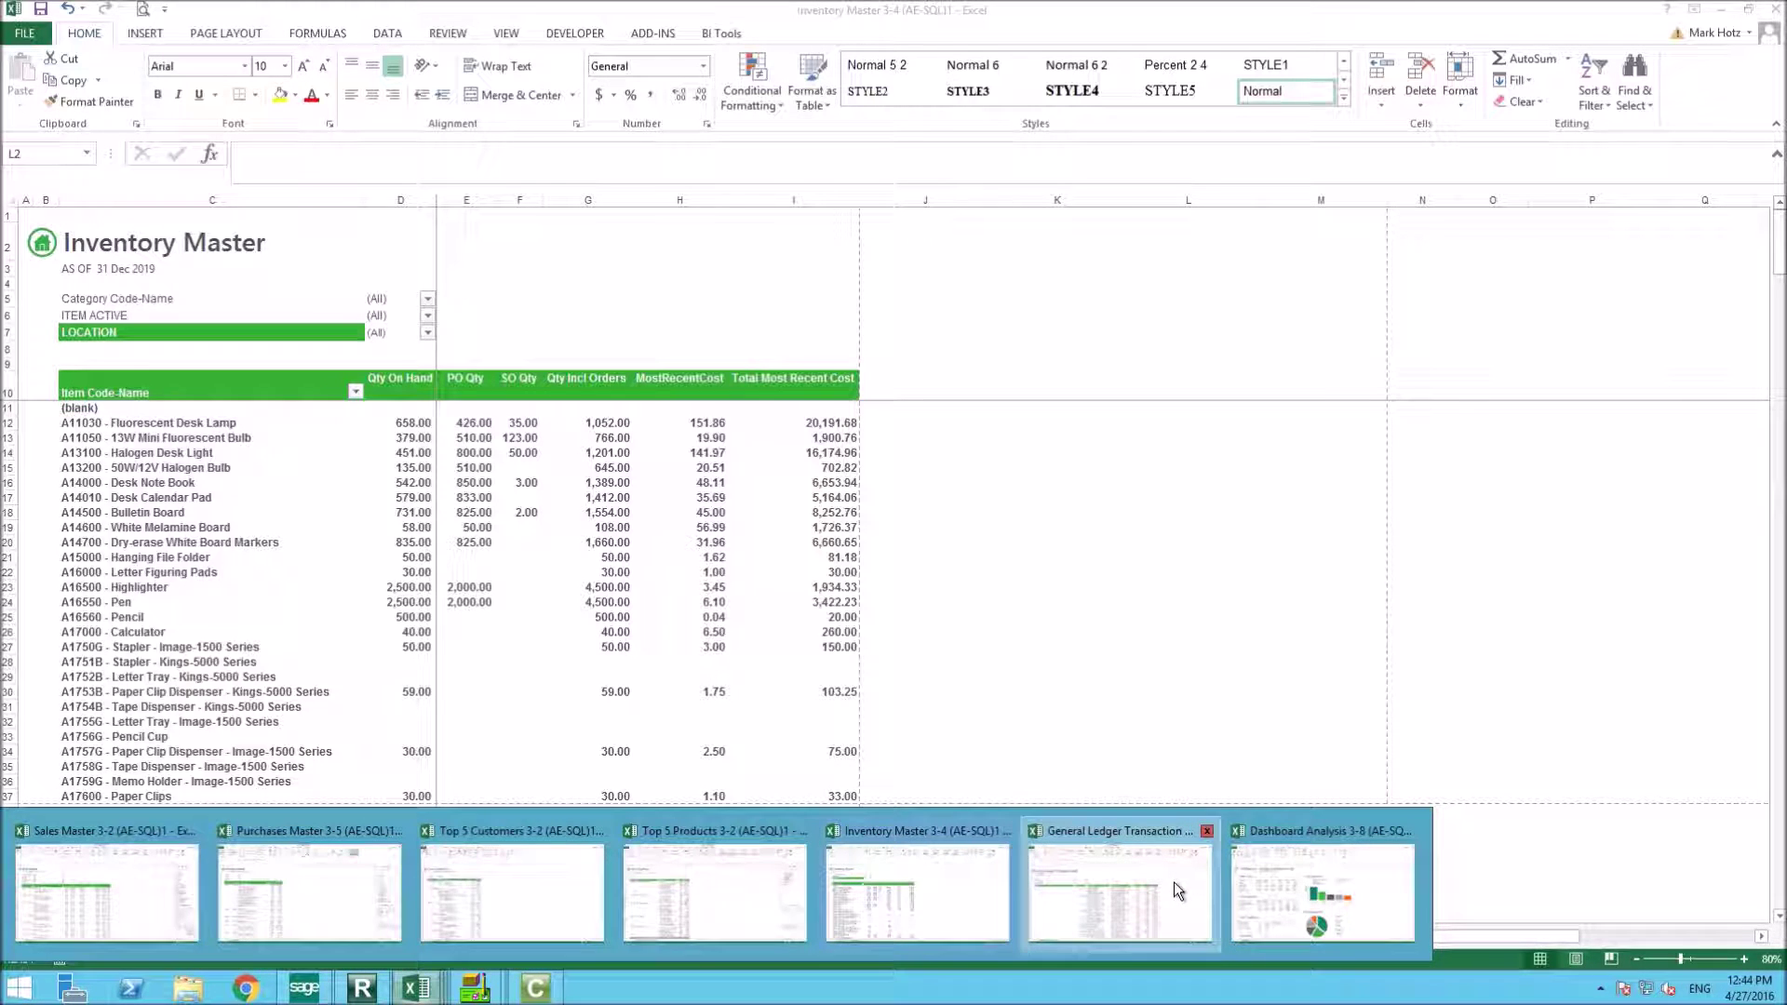
click(1175, 880)
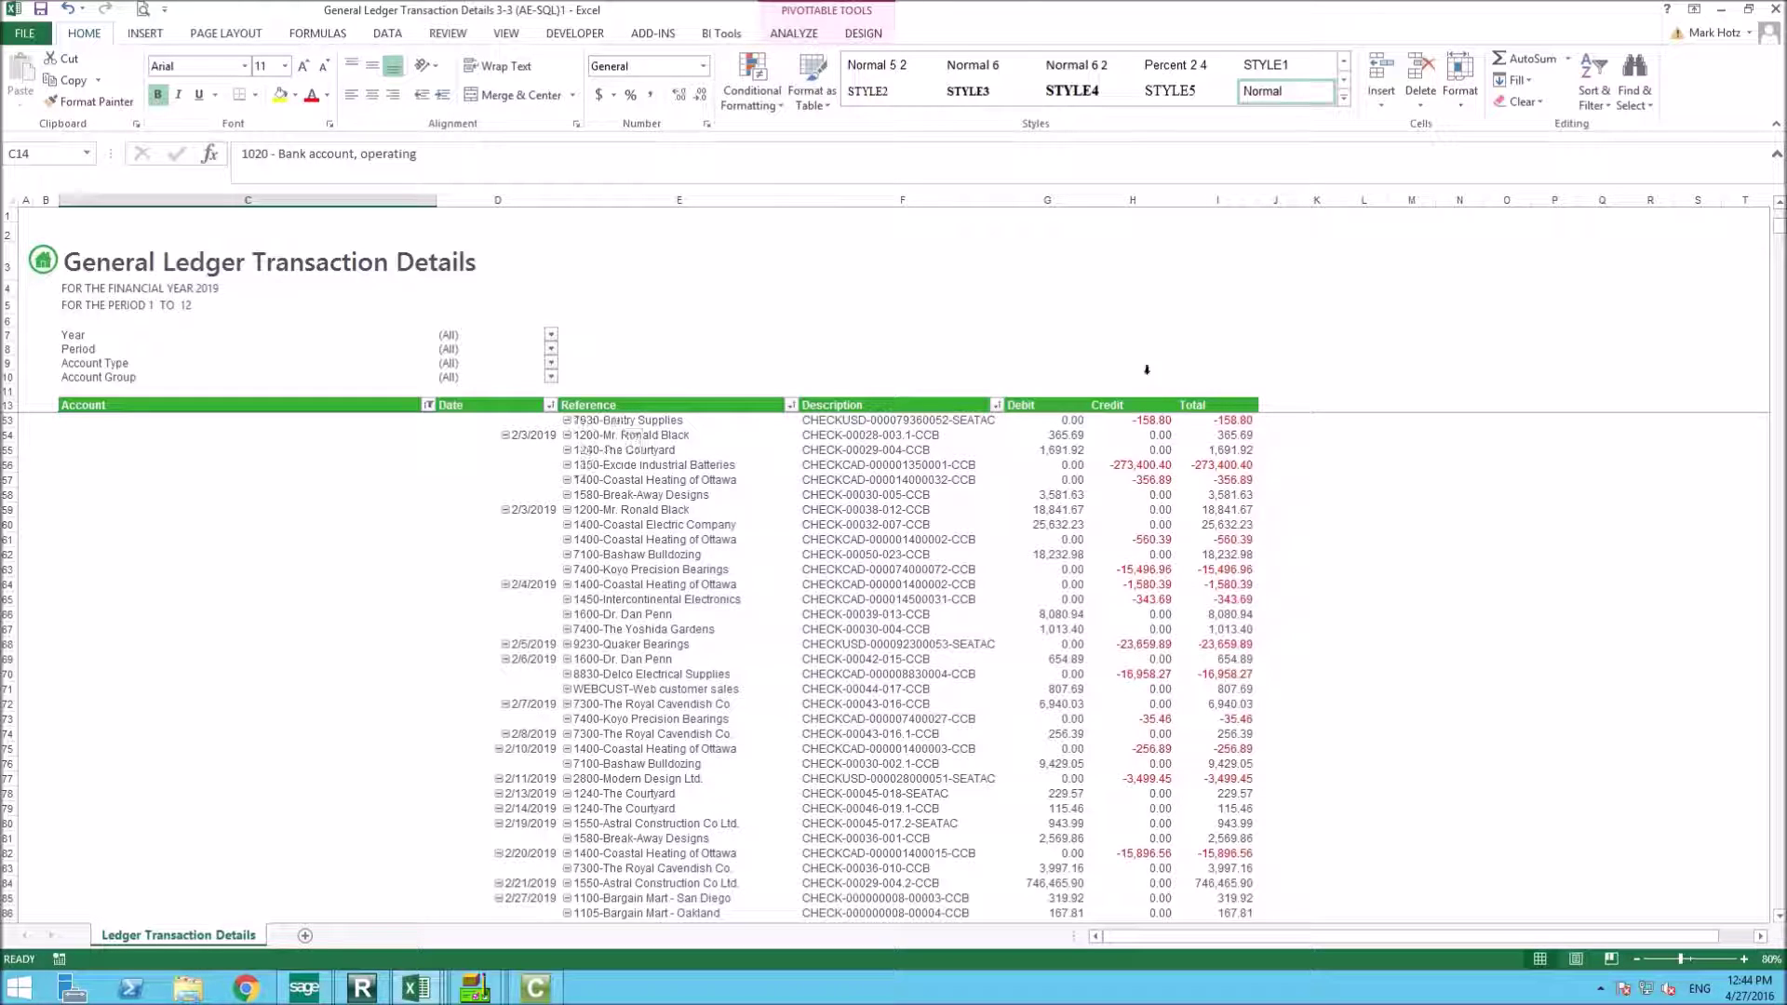
click(1179, 317)
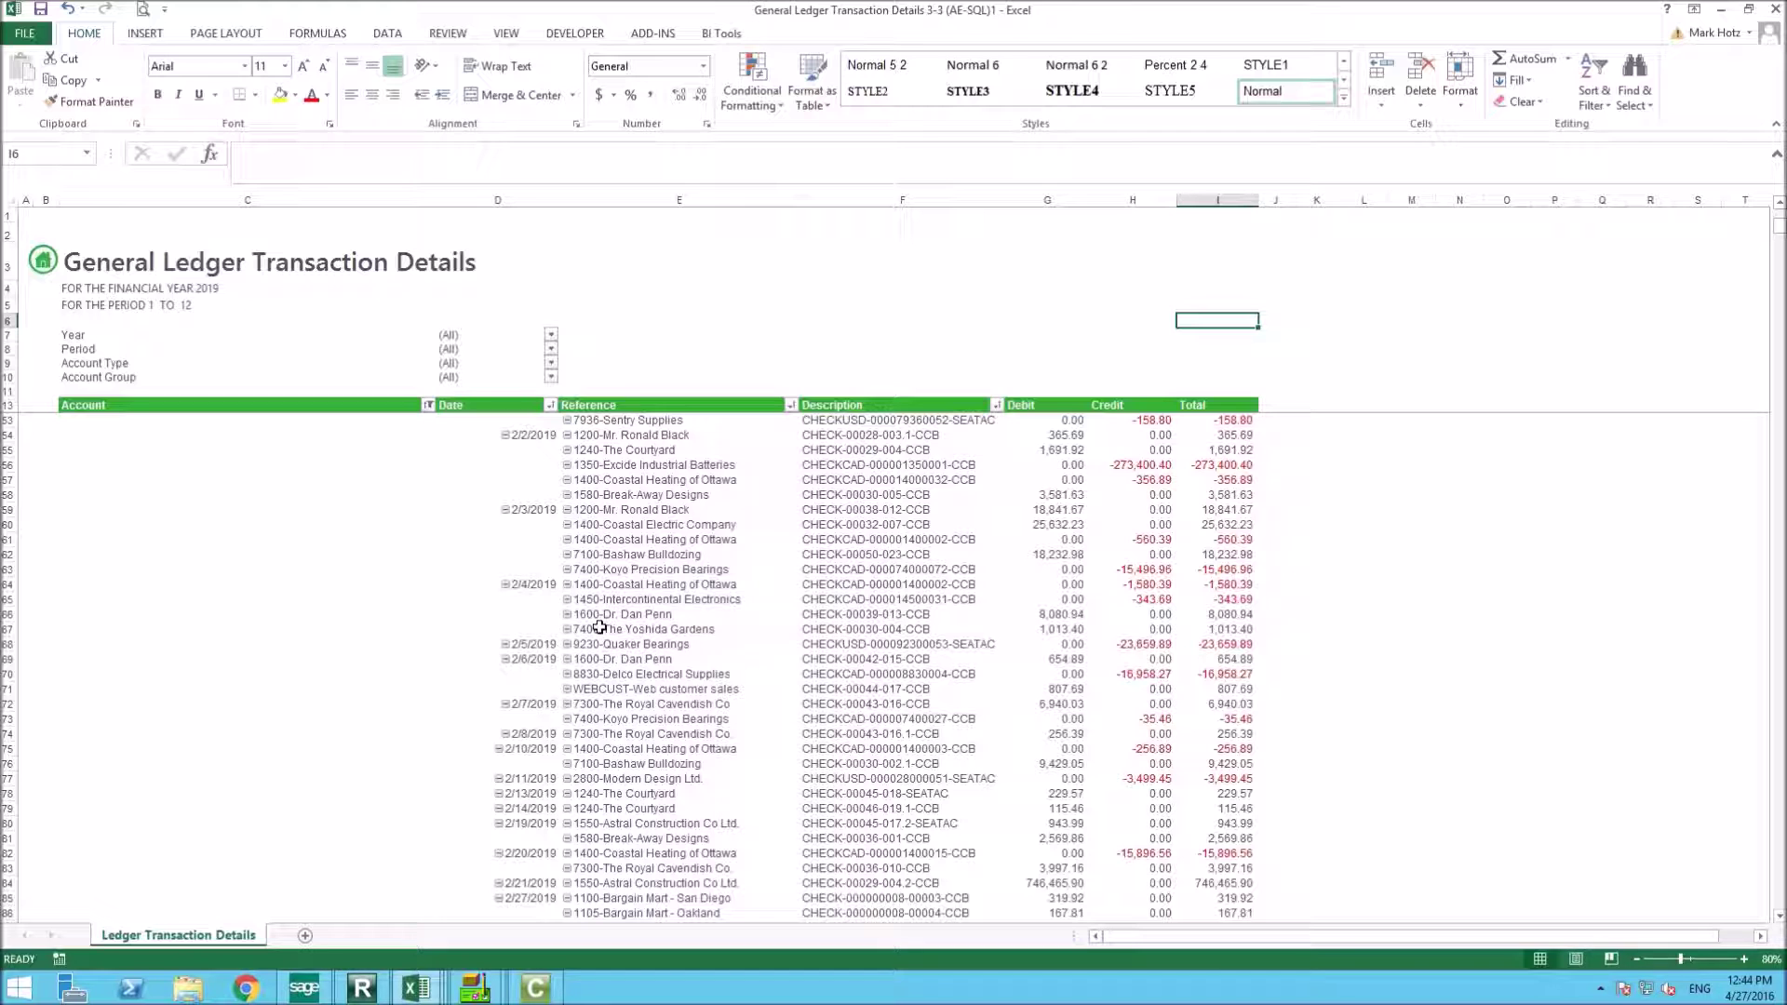
- Collapse the entire Account field in the General Ledger Transaction Details pivot table to summarize each account
scroll(600, 627, up, 1)
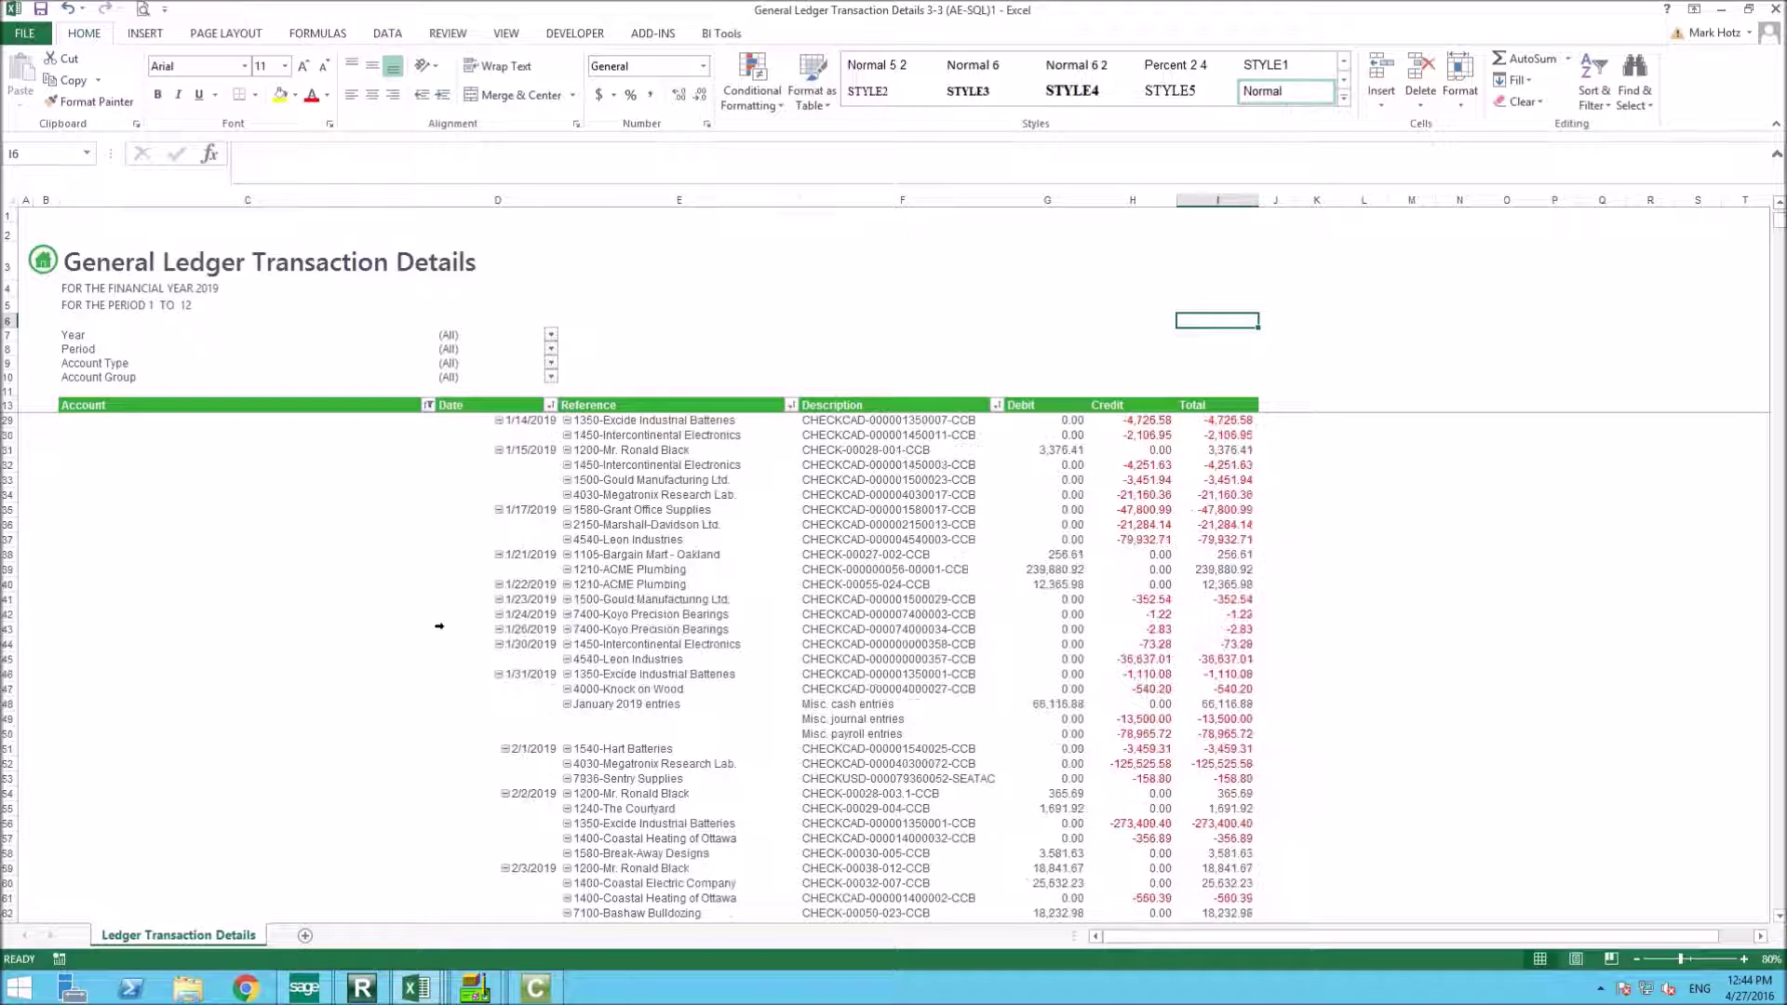
scroll(439, 625, up, 5)
click(428, 405)
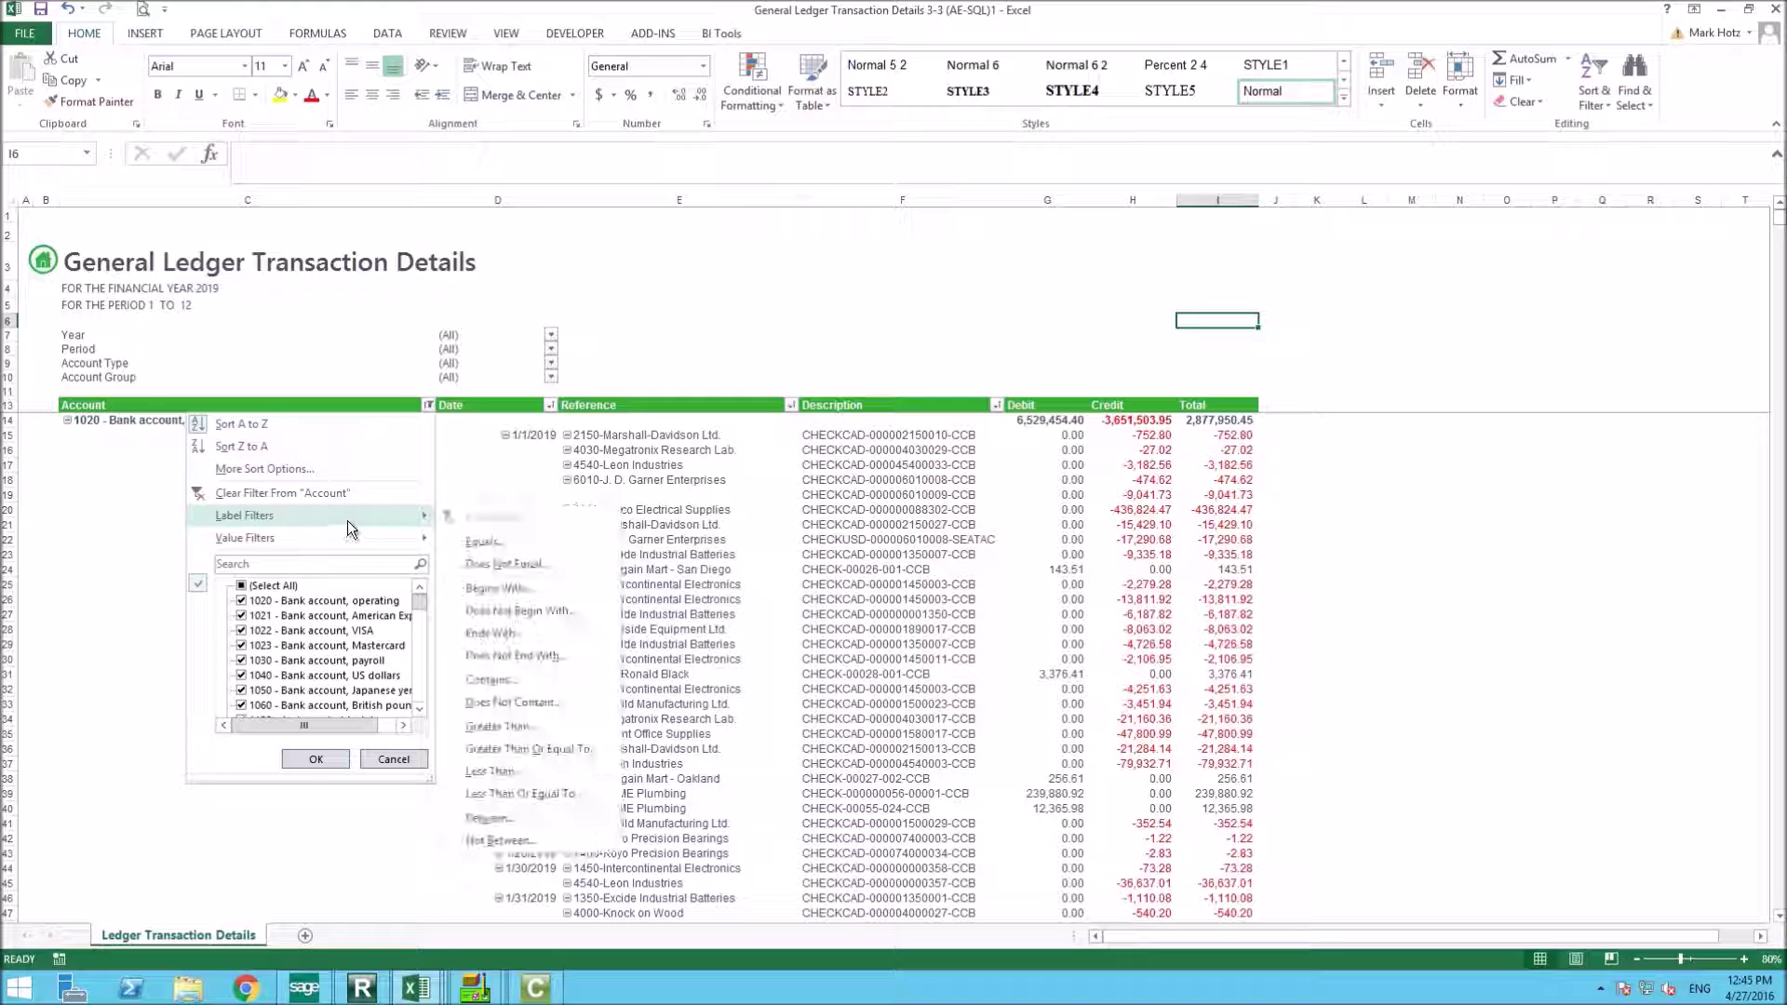
right_click(161, 398)
right_click(140, 412)
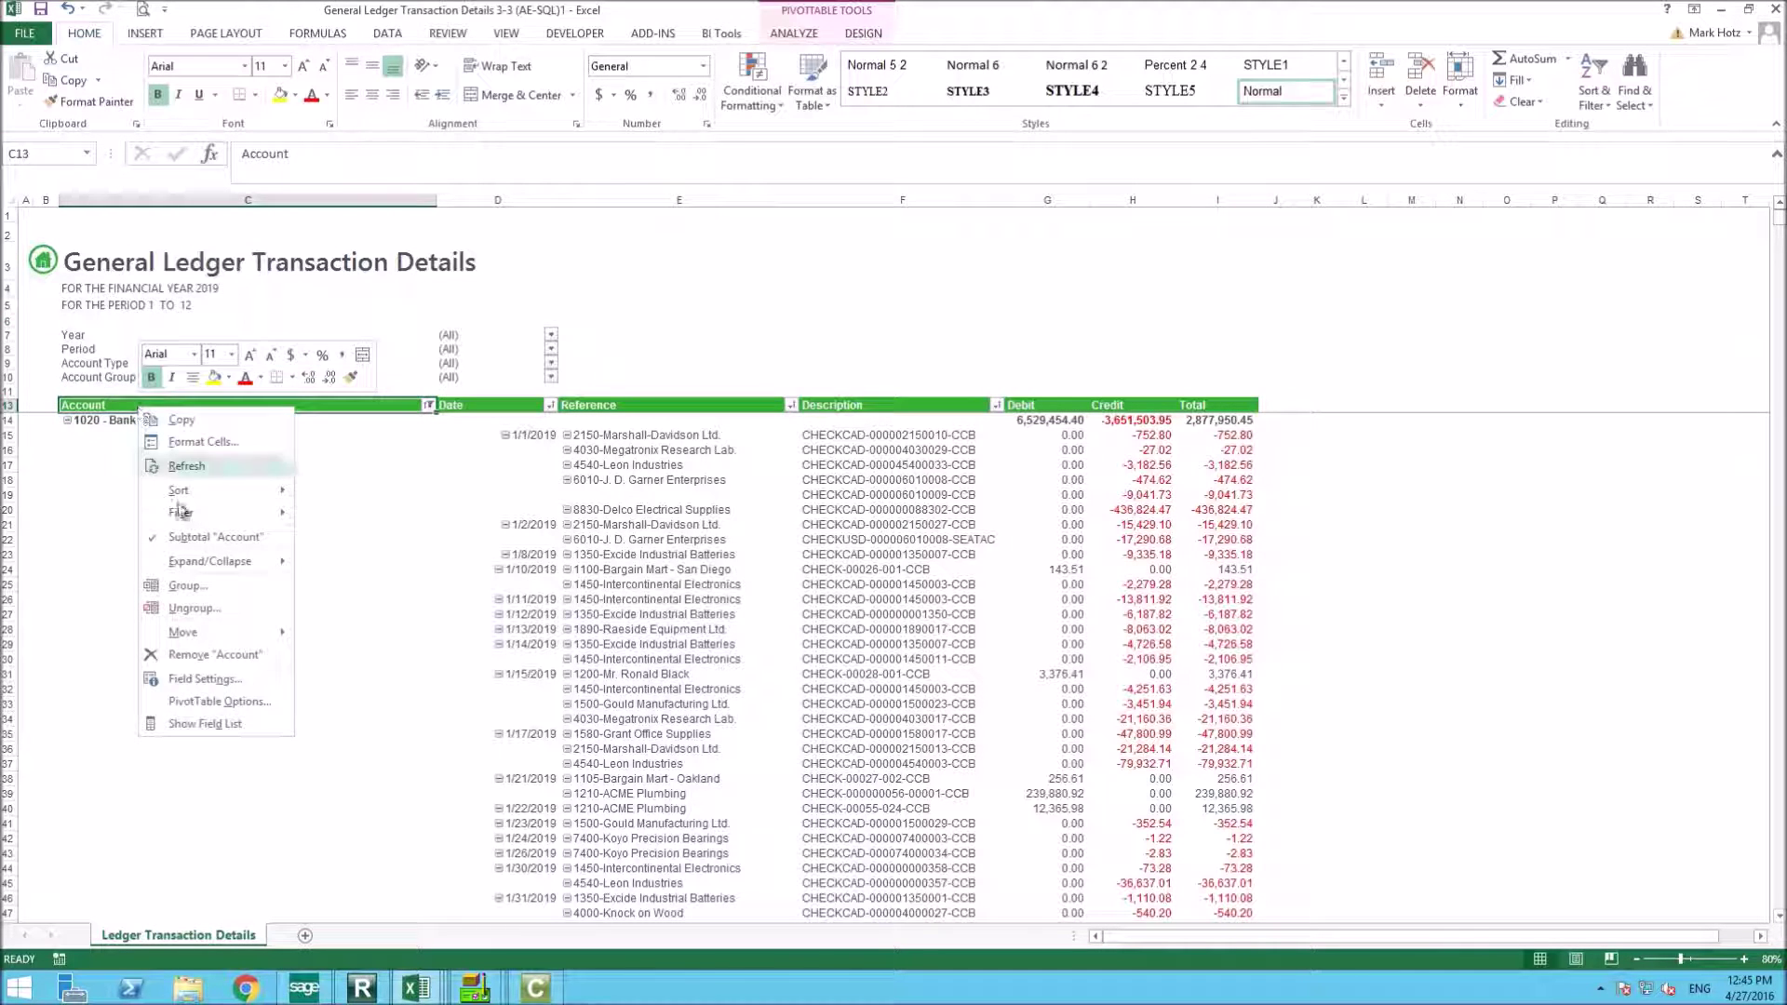
mouse_move(179, 564)
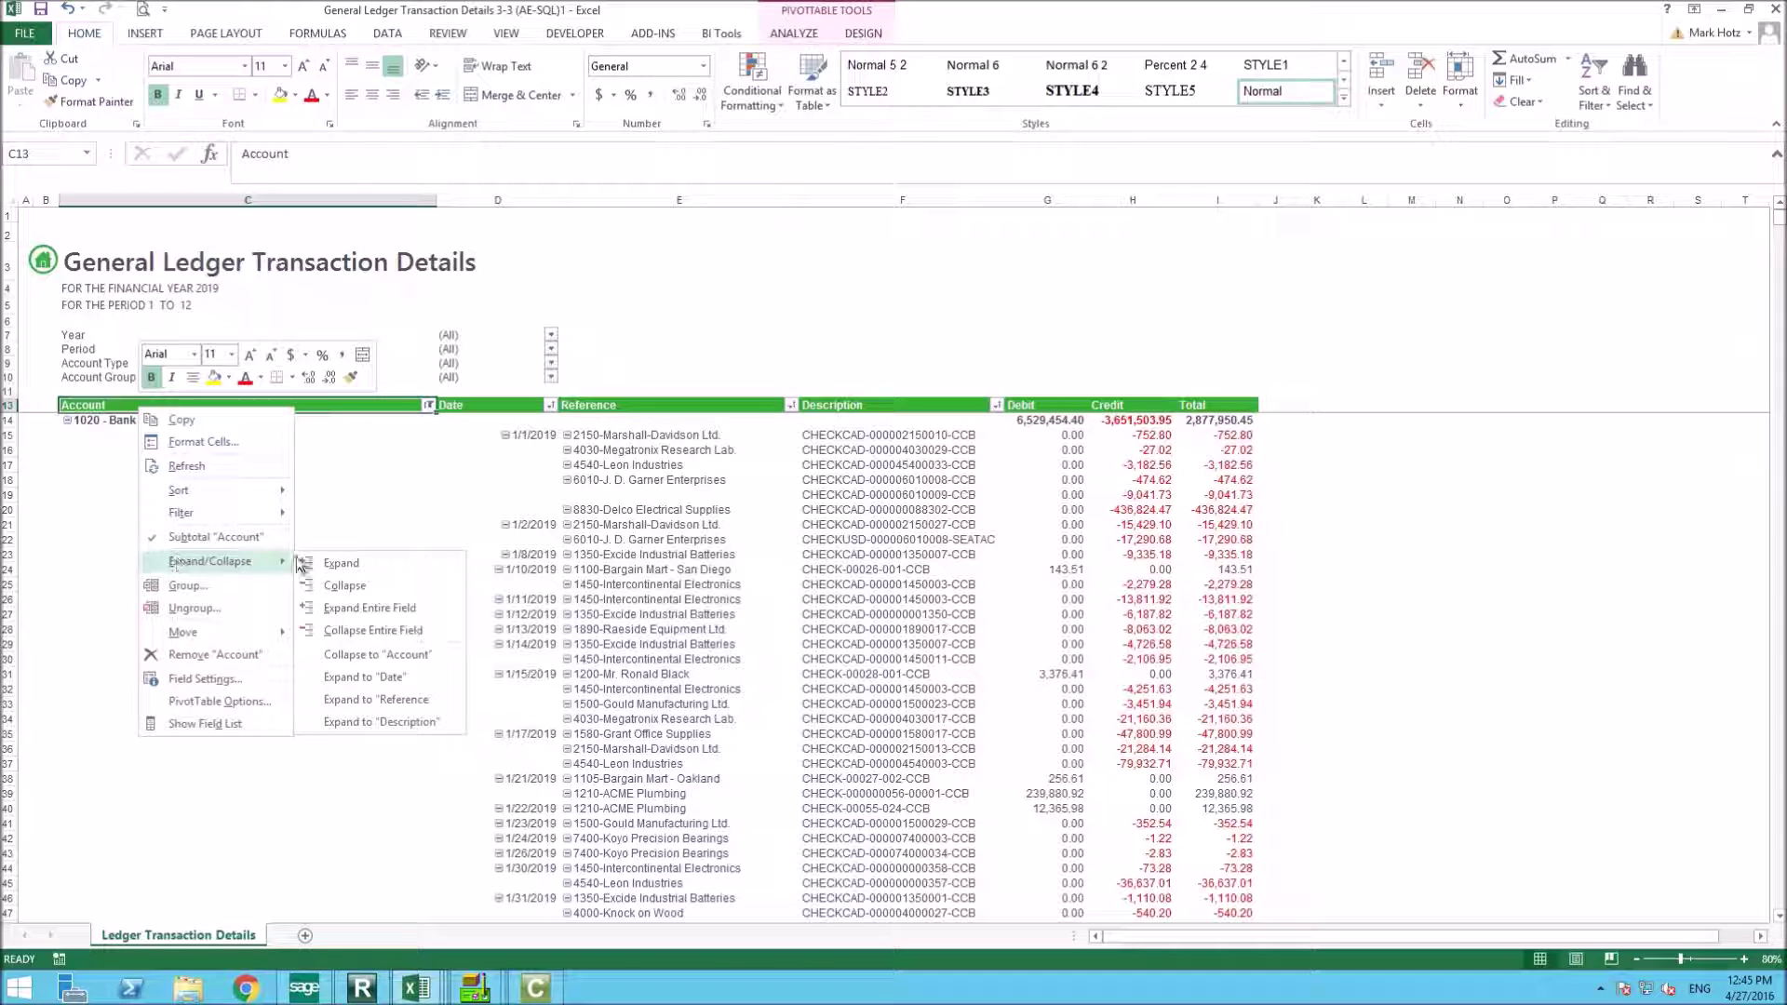
click(333, 605)
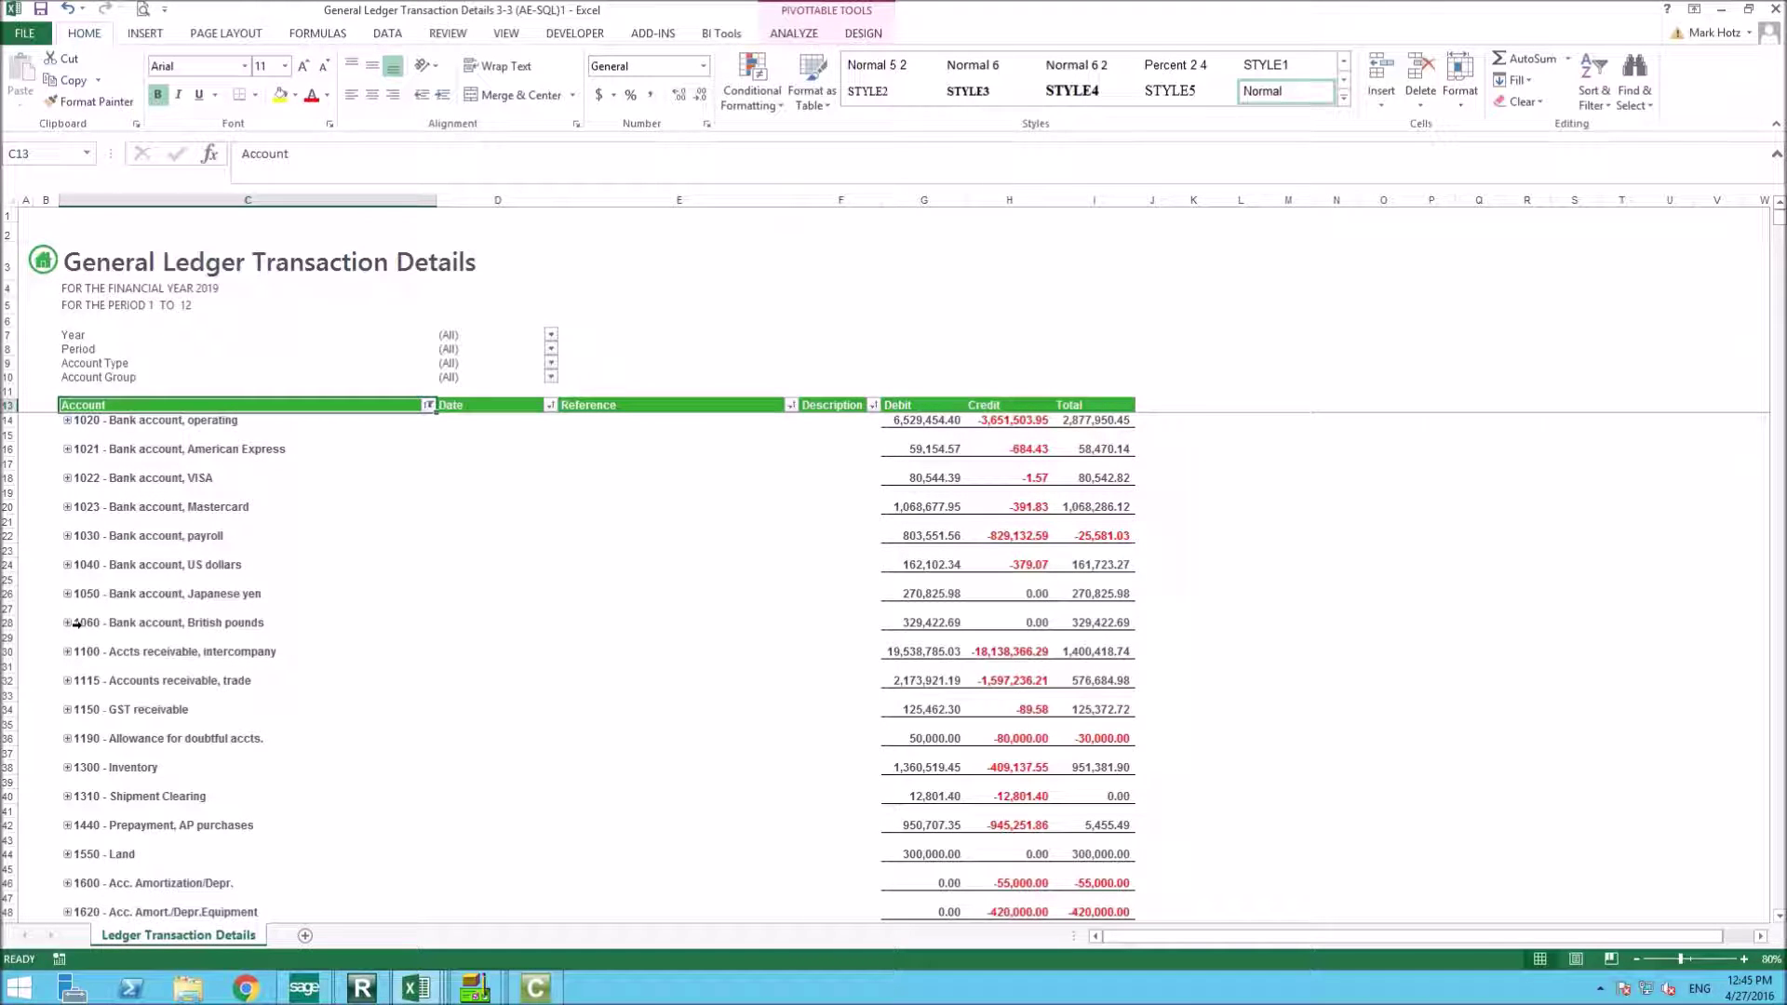
- Switch to the Dashboard Analysis 3-8 (AE-SQL)1 workbook and review its Profit & Loss, Top 5 and Bottom 5 sections
click(417, 985)
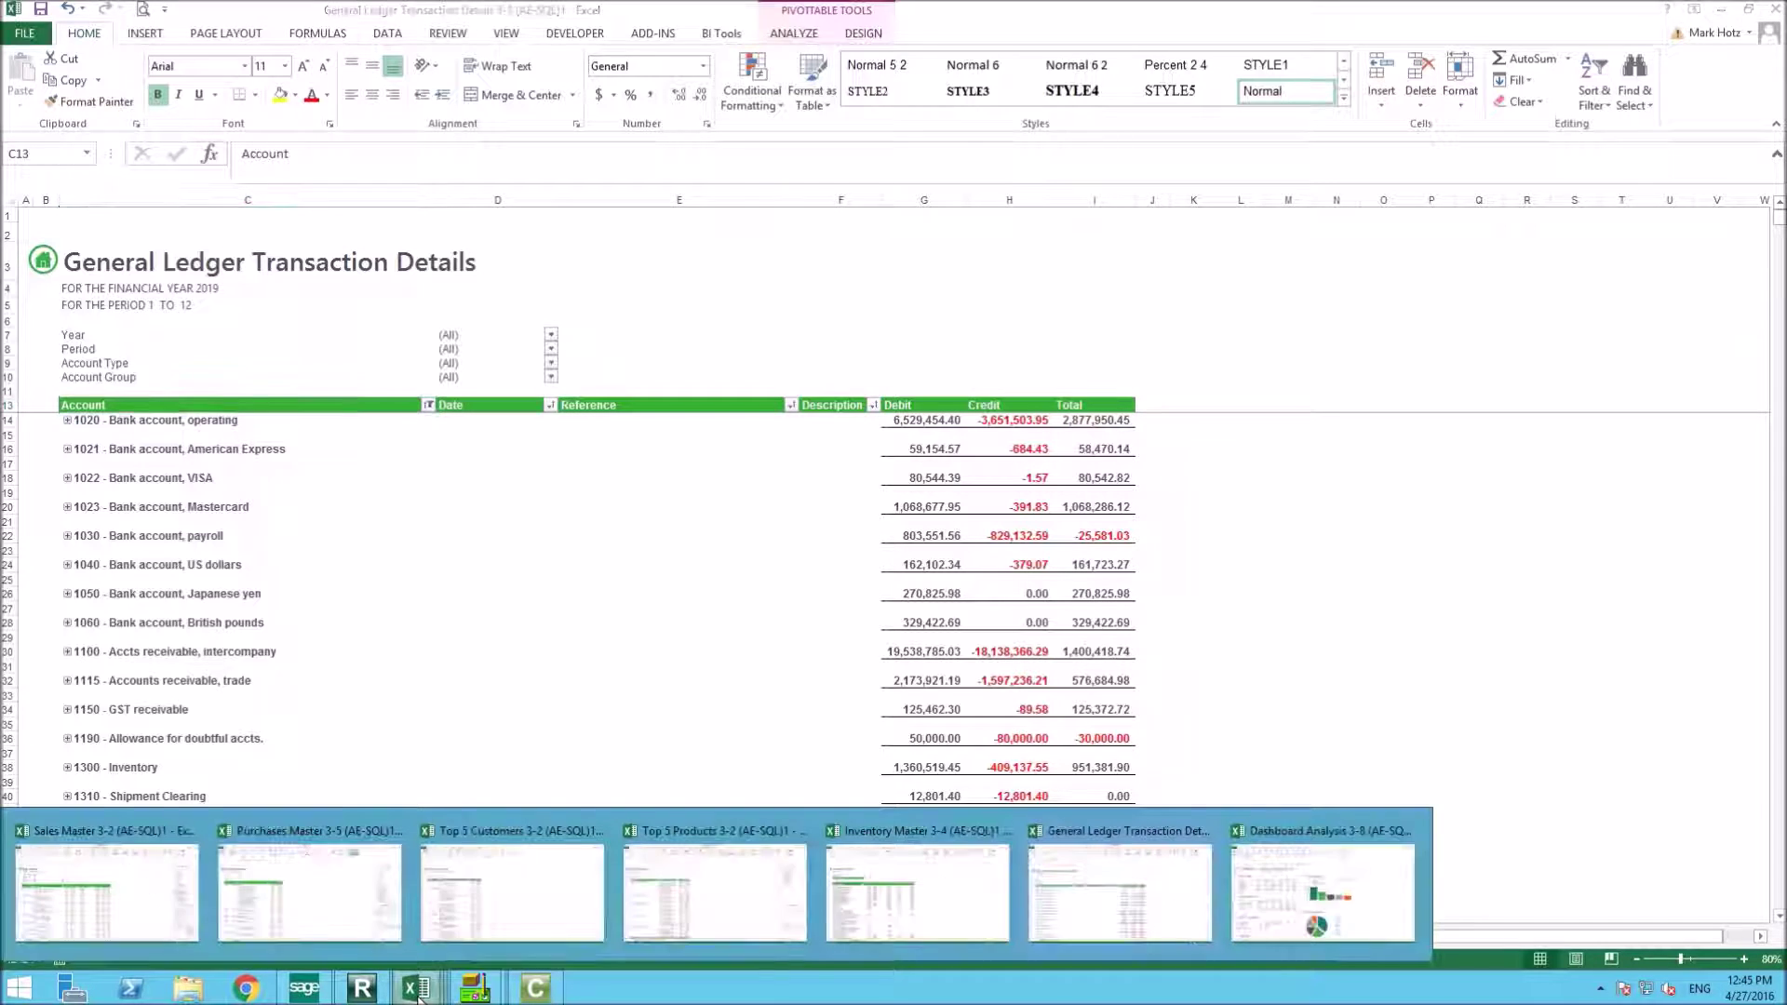
click(1320, 865)
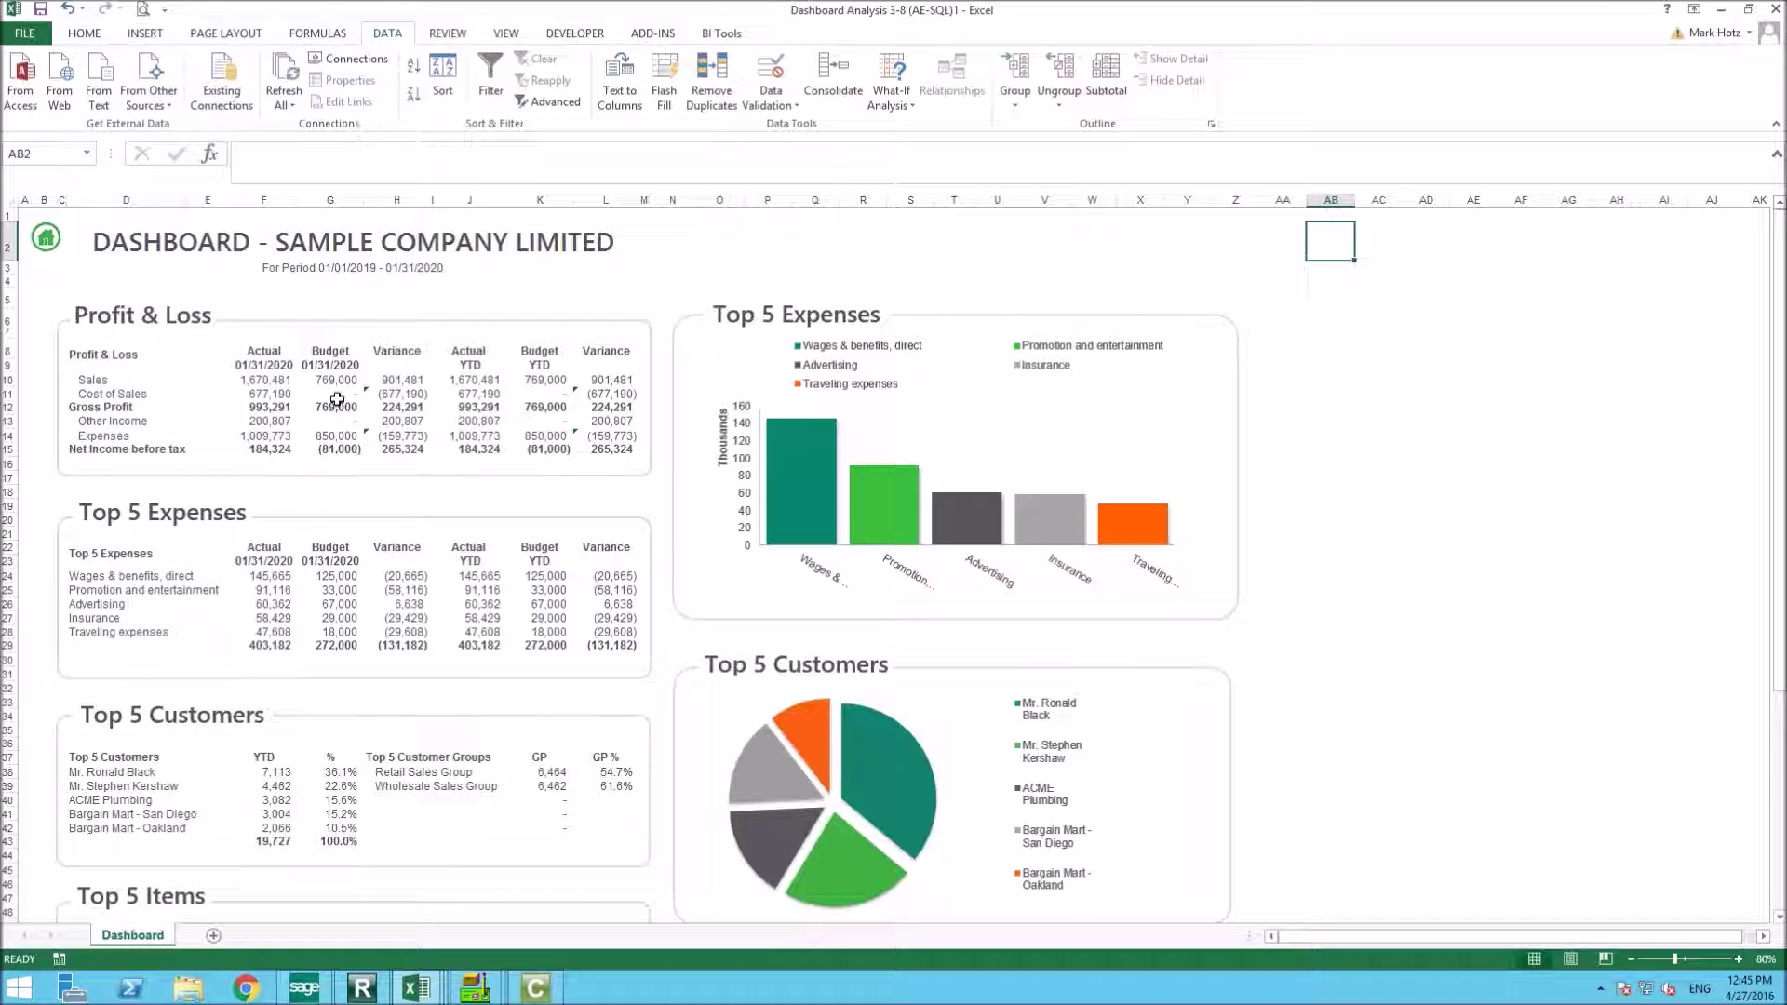
click(811, 229)
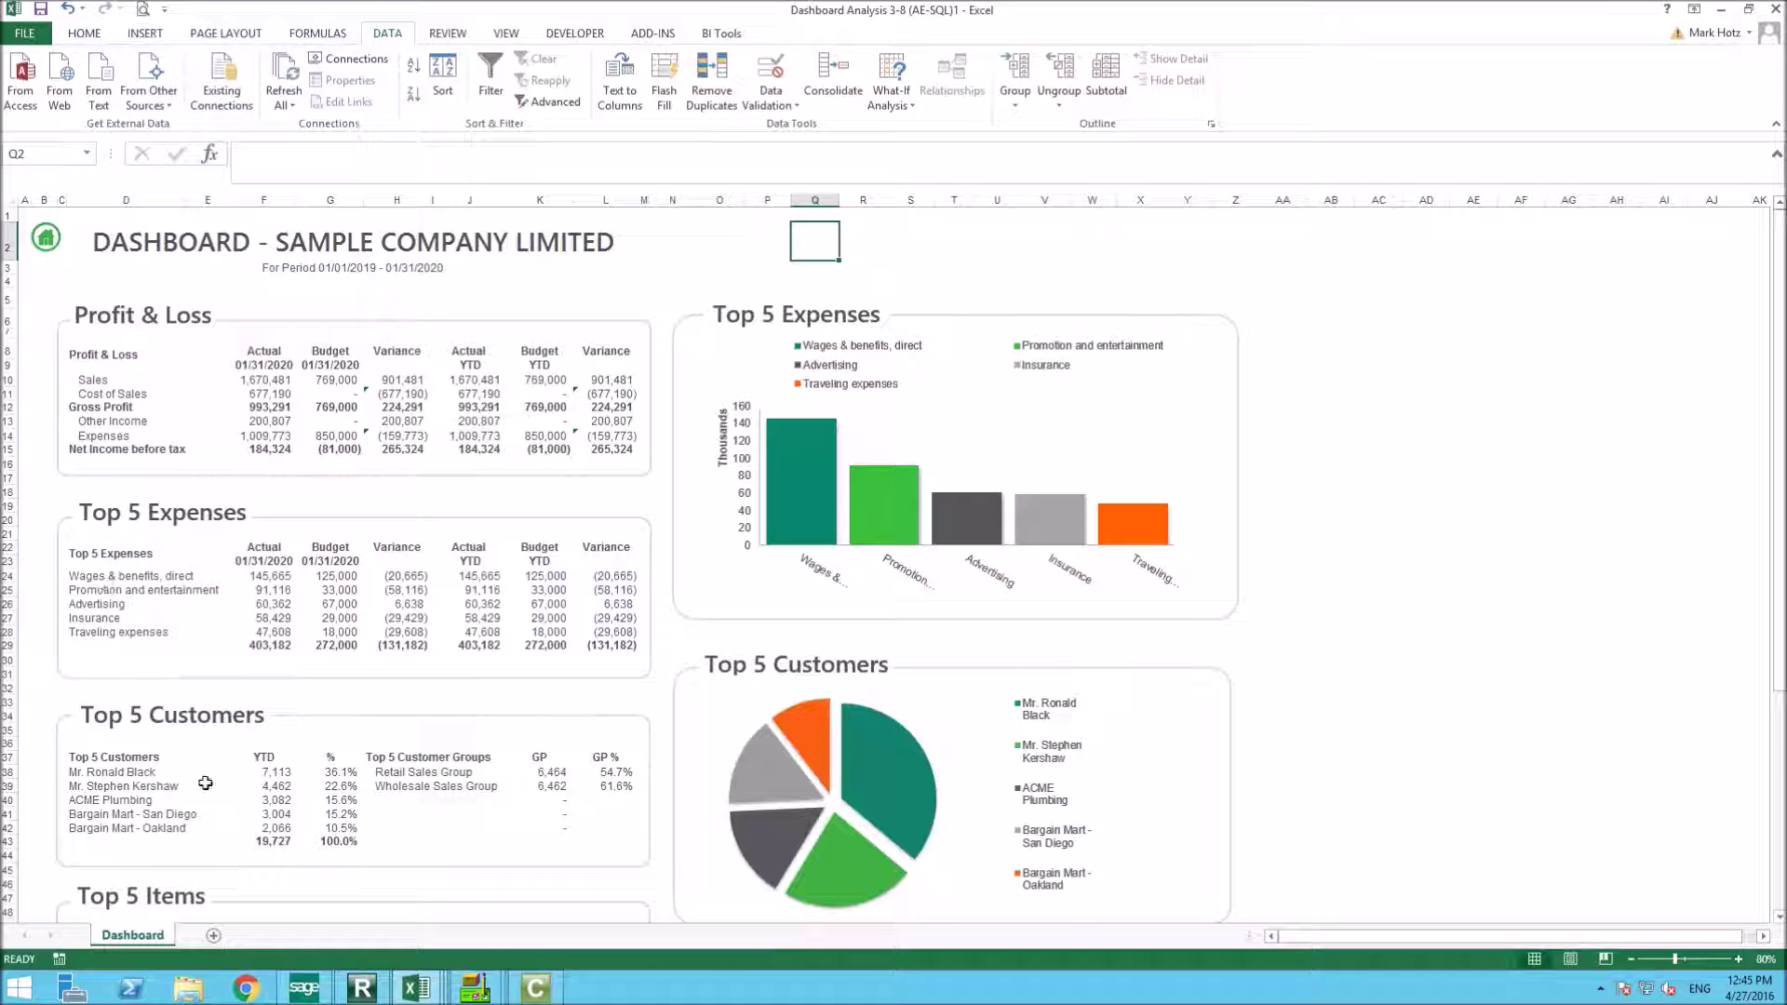
click(1530, 417)
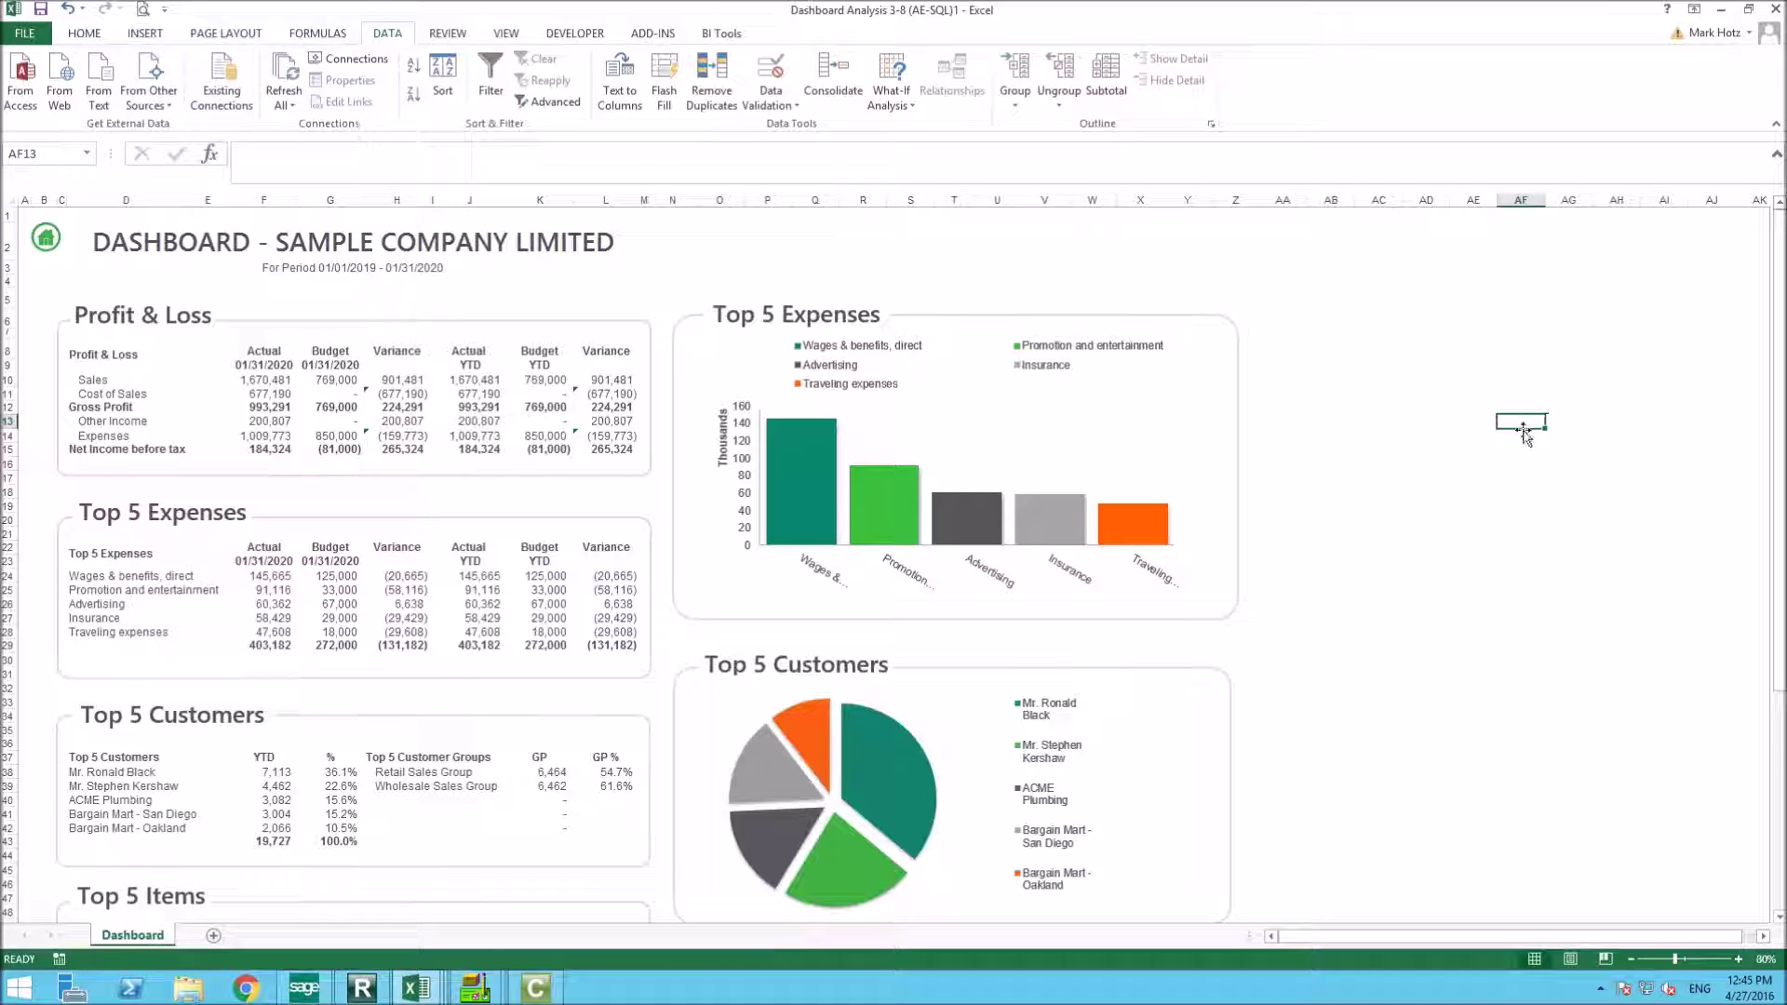
scroll(1517, 431, down, 5)
scroll(1523, 435, down, 2)
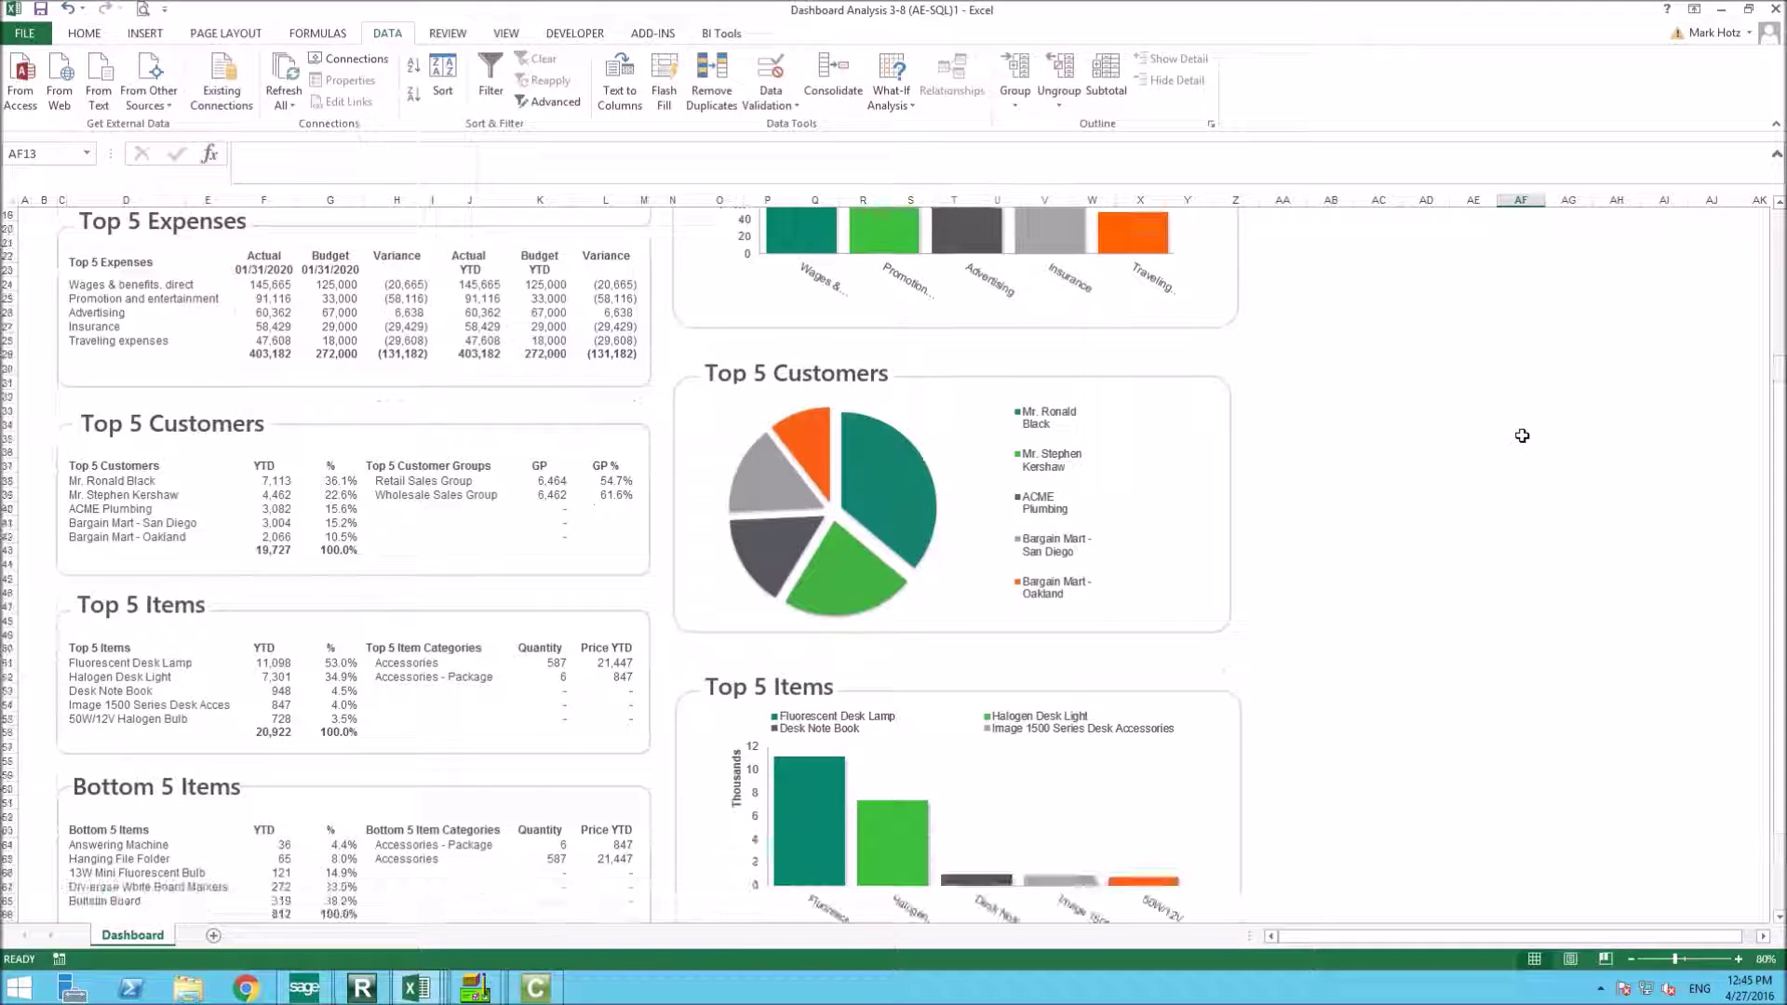
scroll(1083, 556, up, 7)
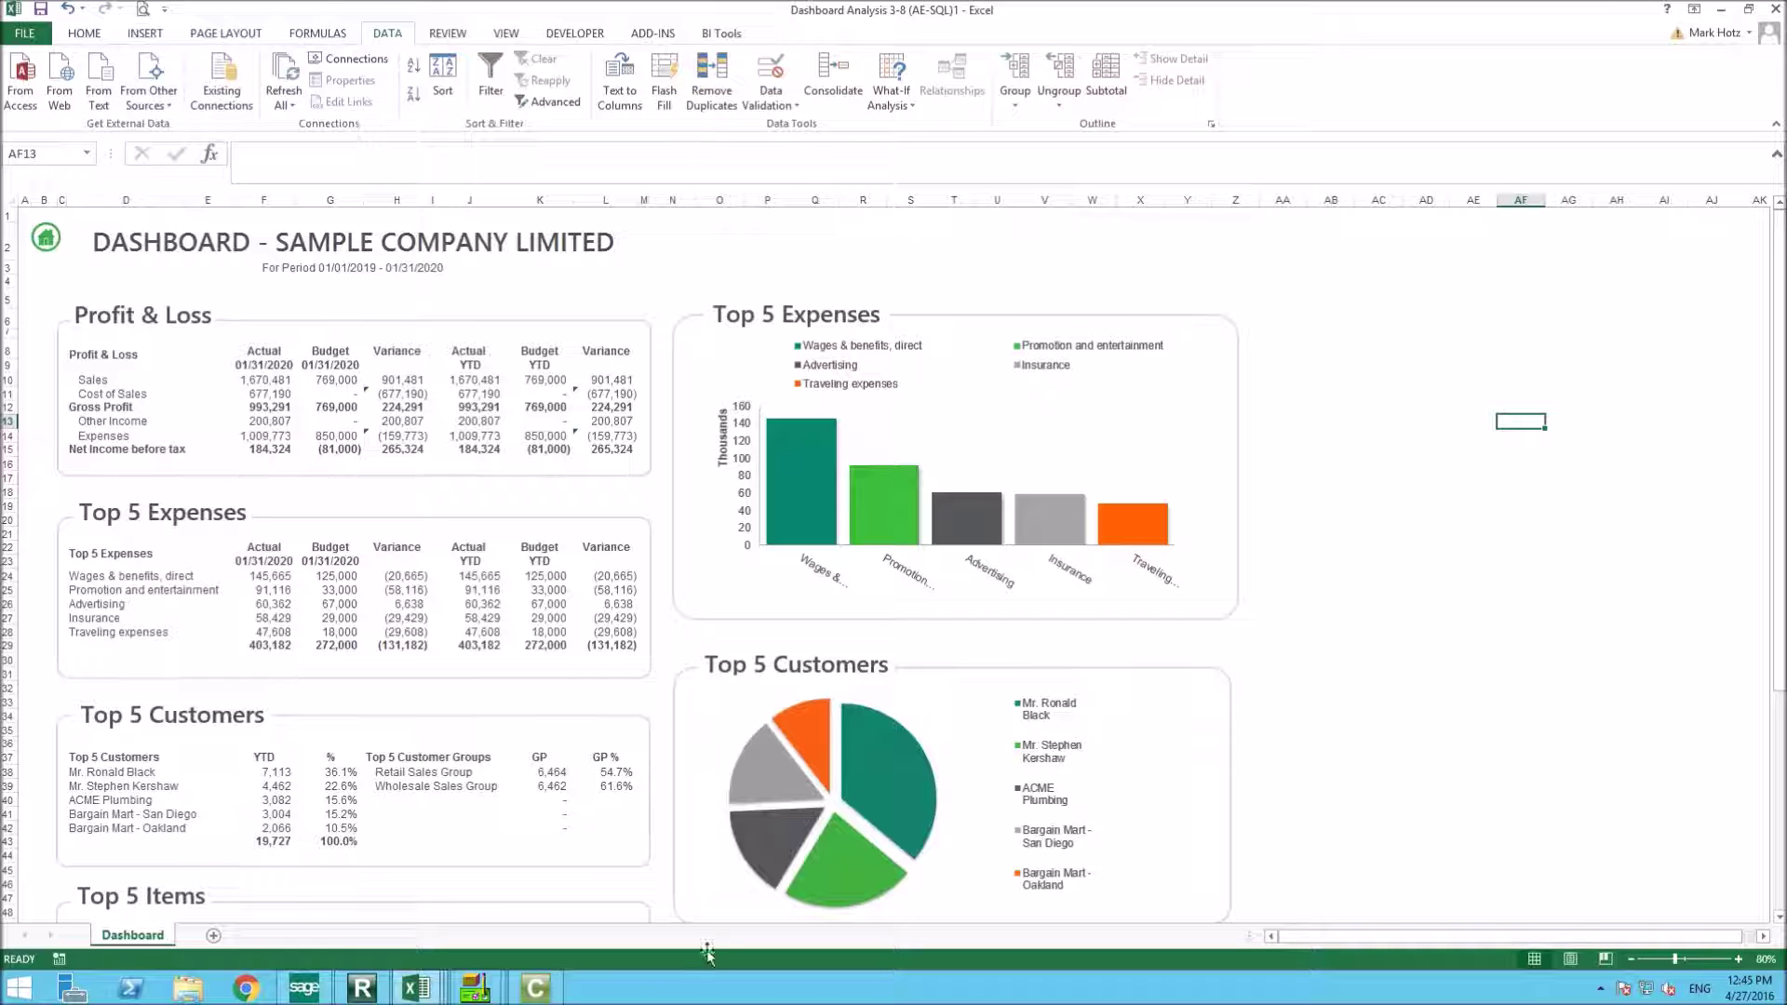
- In the Sales Master 3-2 workbook, show the details behind Bargain Mart - San Diego's Total Ext Amount for A11030 - Fluorescent Desk Lamp
mouse_move(419, 993)
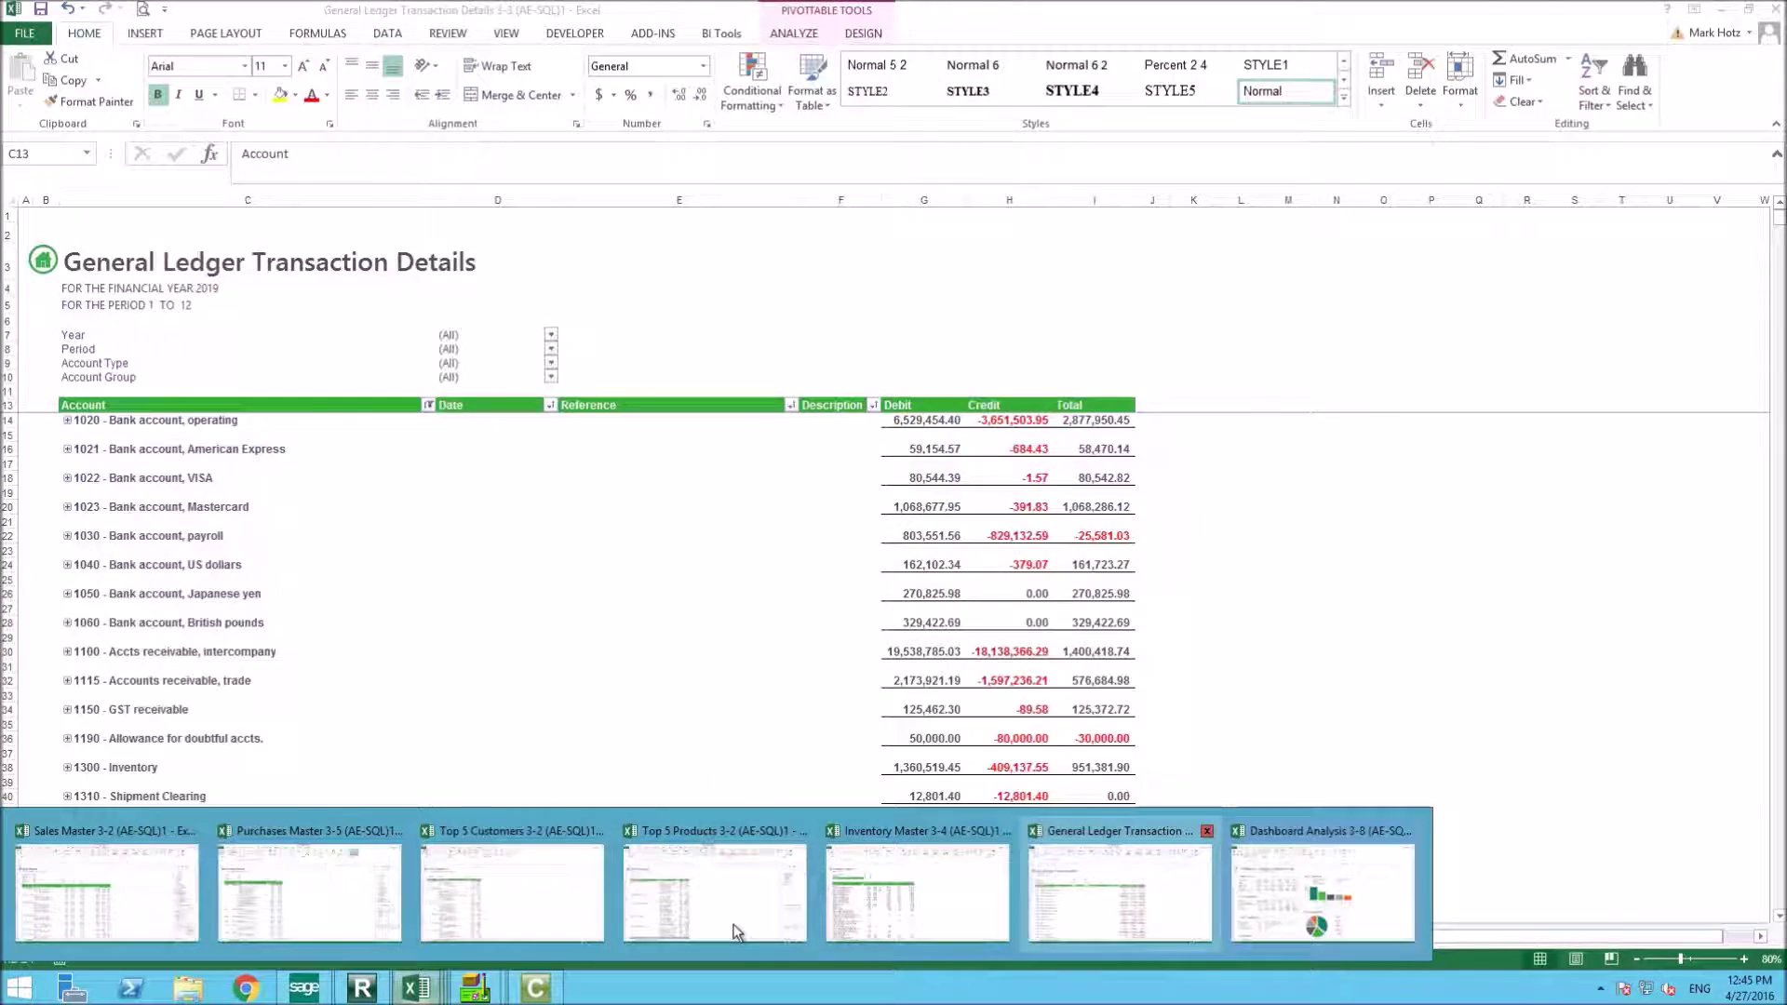
click(156, 921)
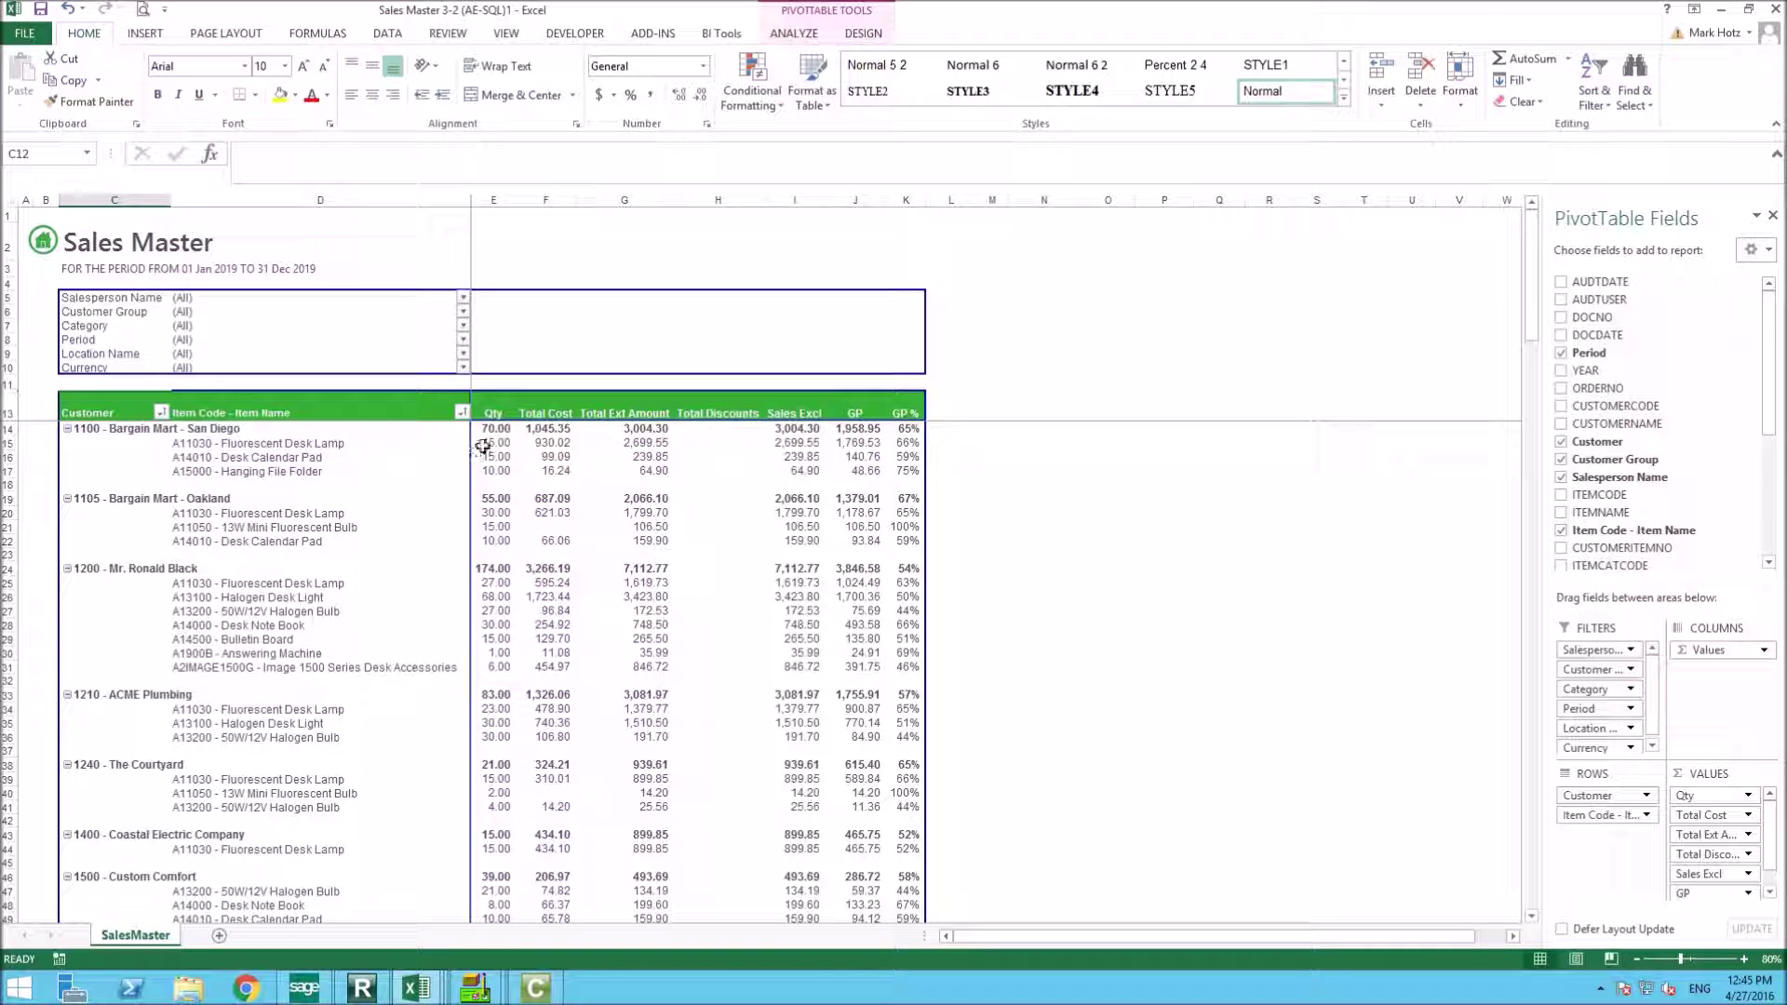
right_click(650, 445)
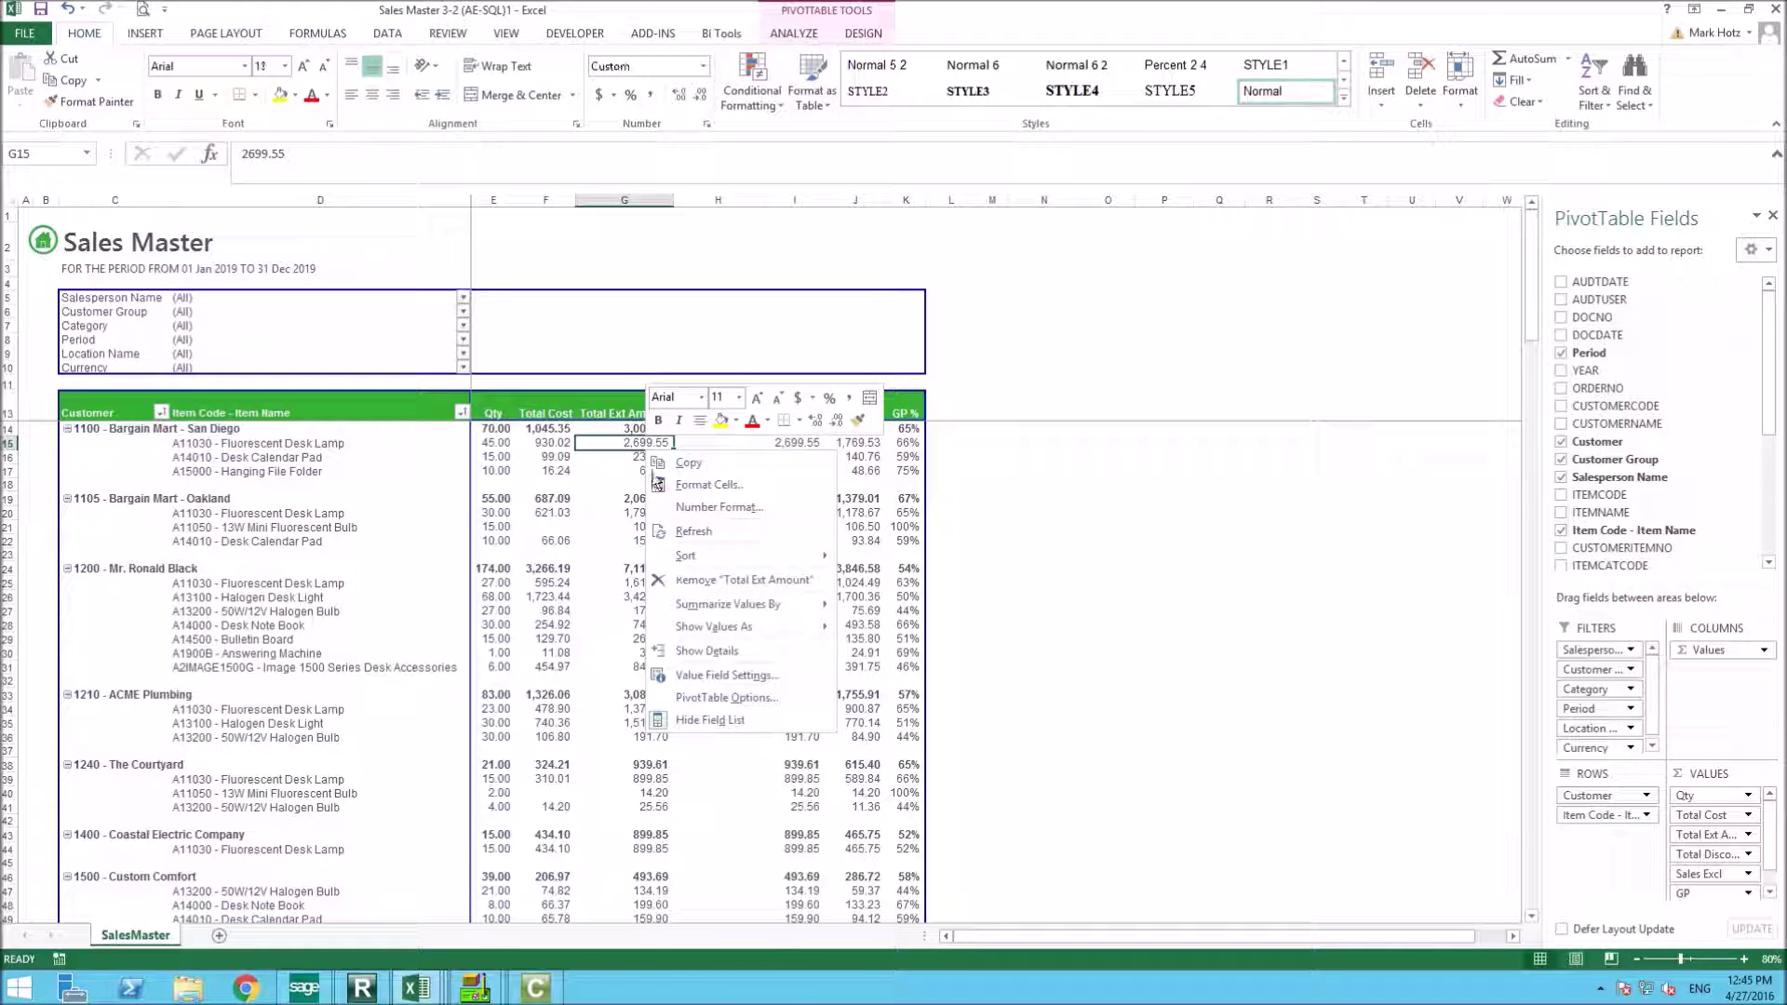
click(706, 654)
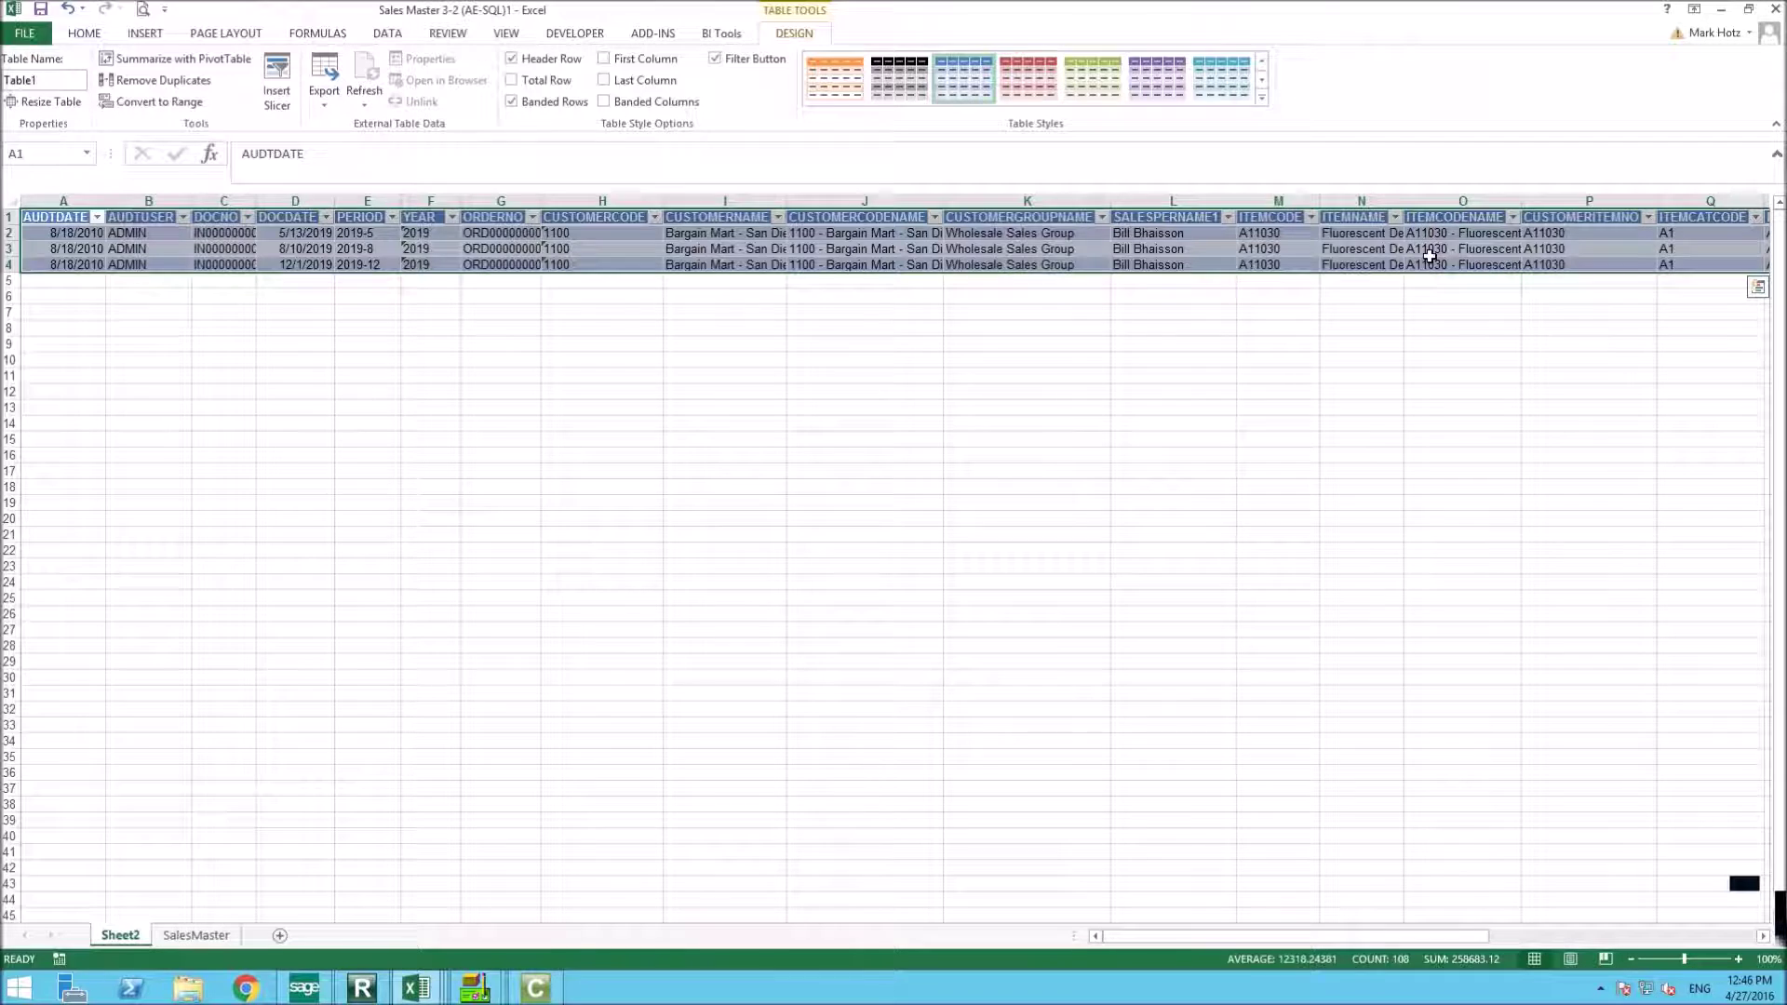
- Widen the ORDERNO and DOCNO columns of the detail table to fit the full order and document numbers
drag(1431, 234, 1434, 266)
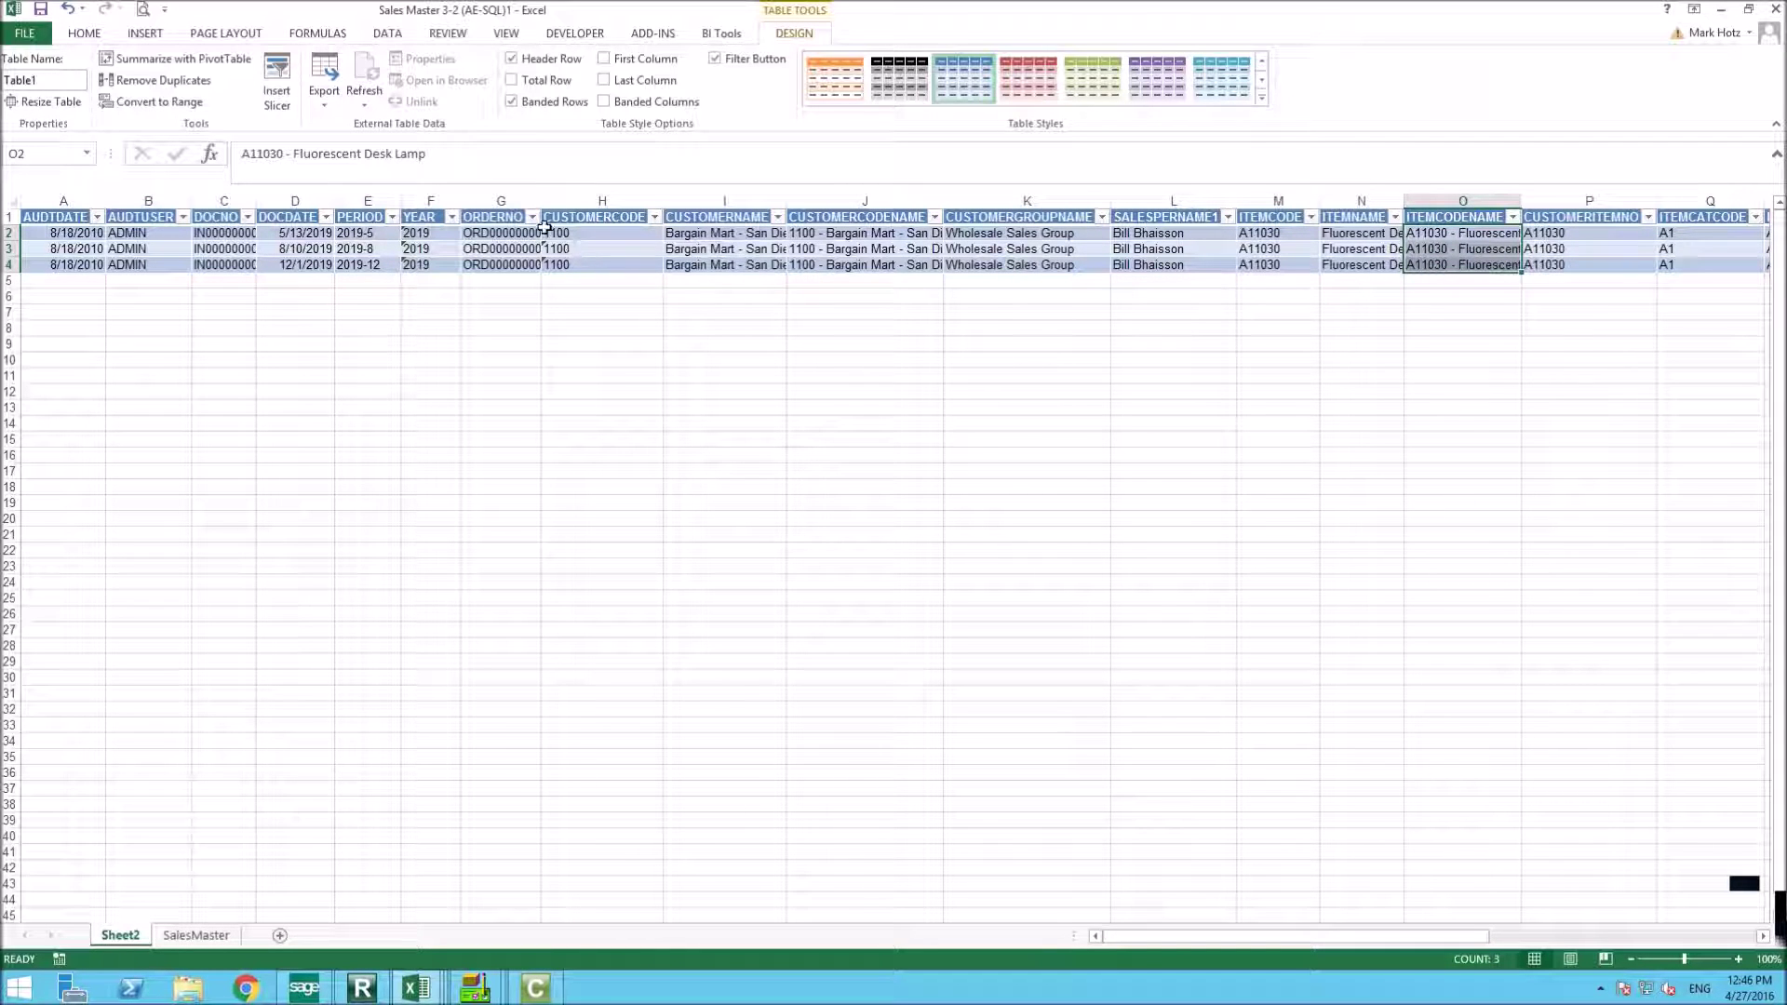
drag(537, 200, 601, 200)
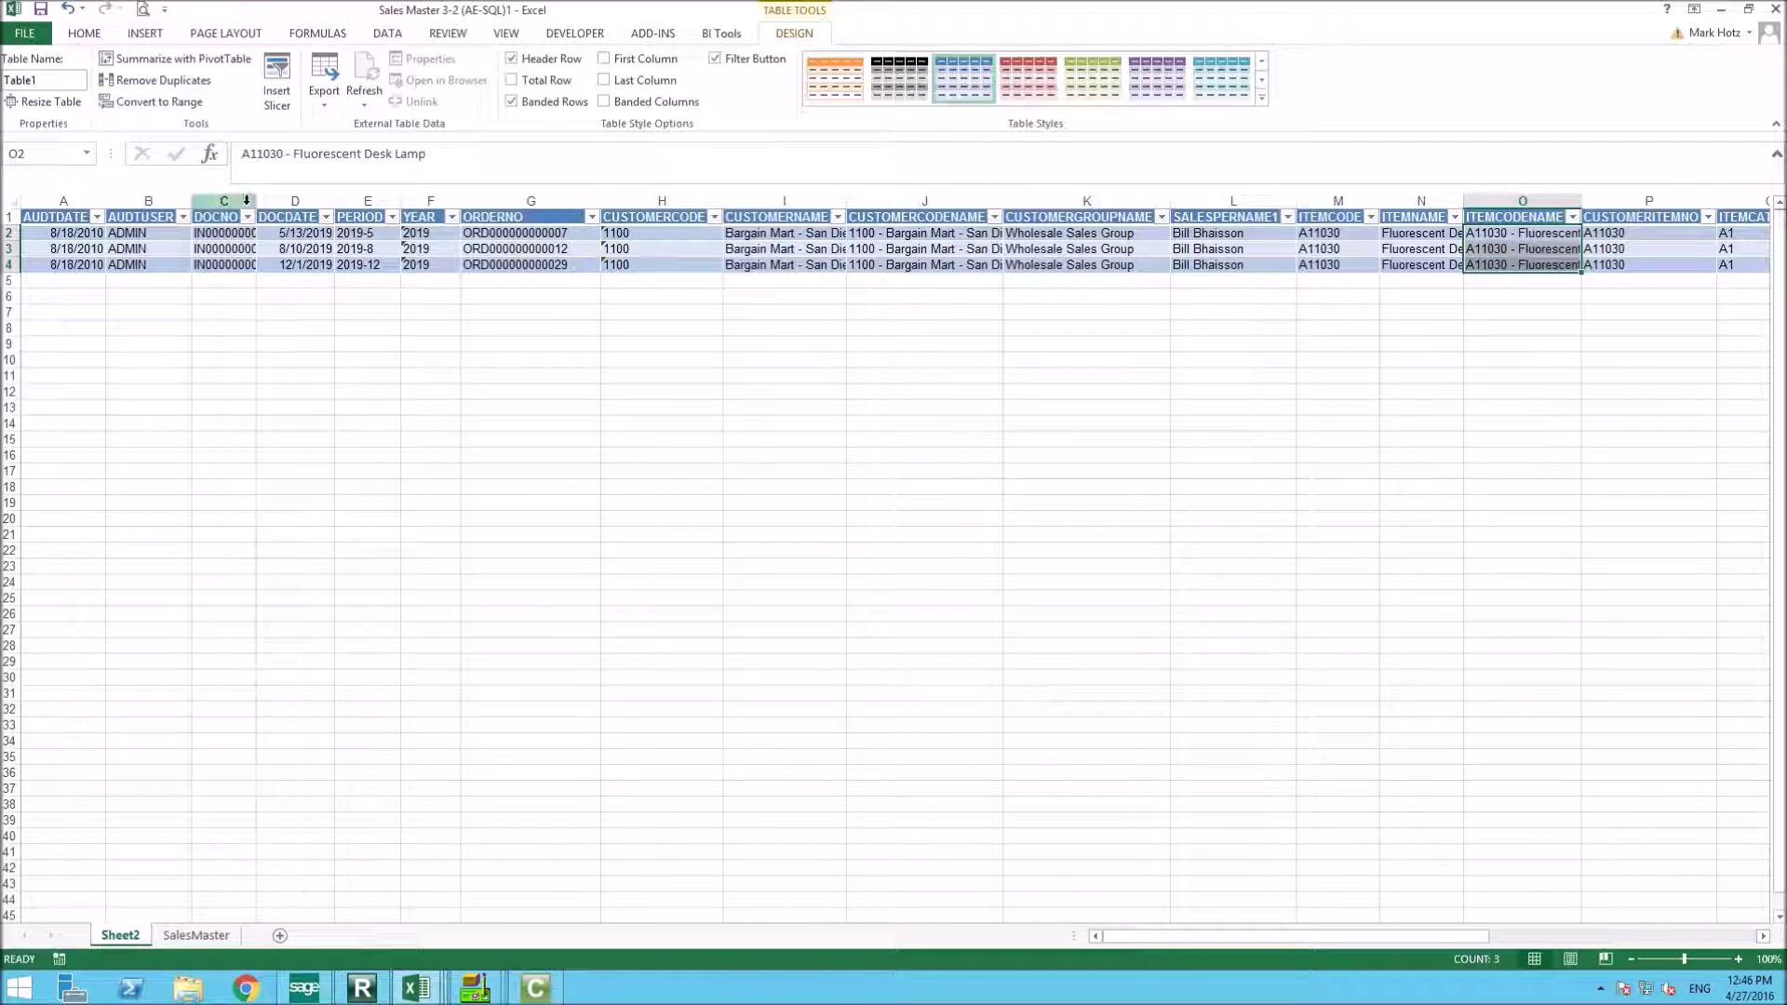
drag(256, 200, 322, 200)
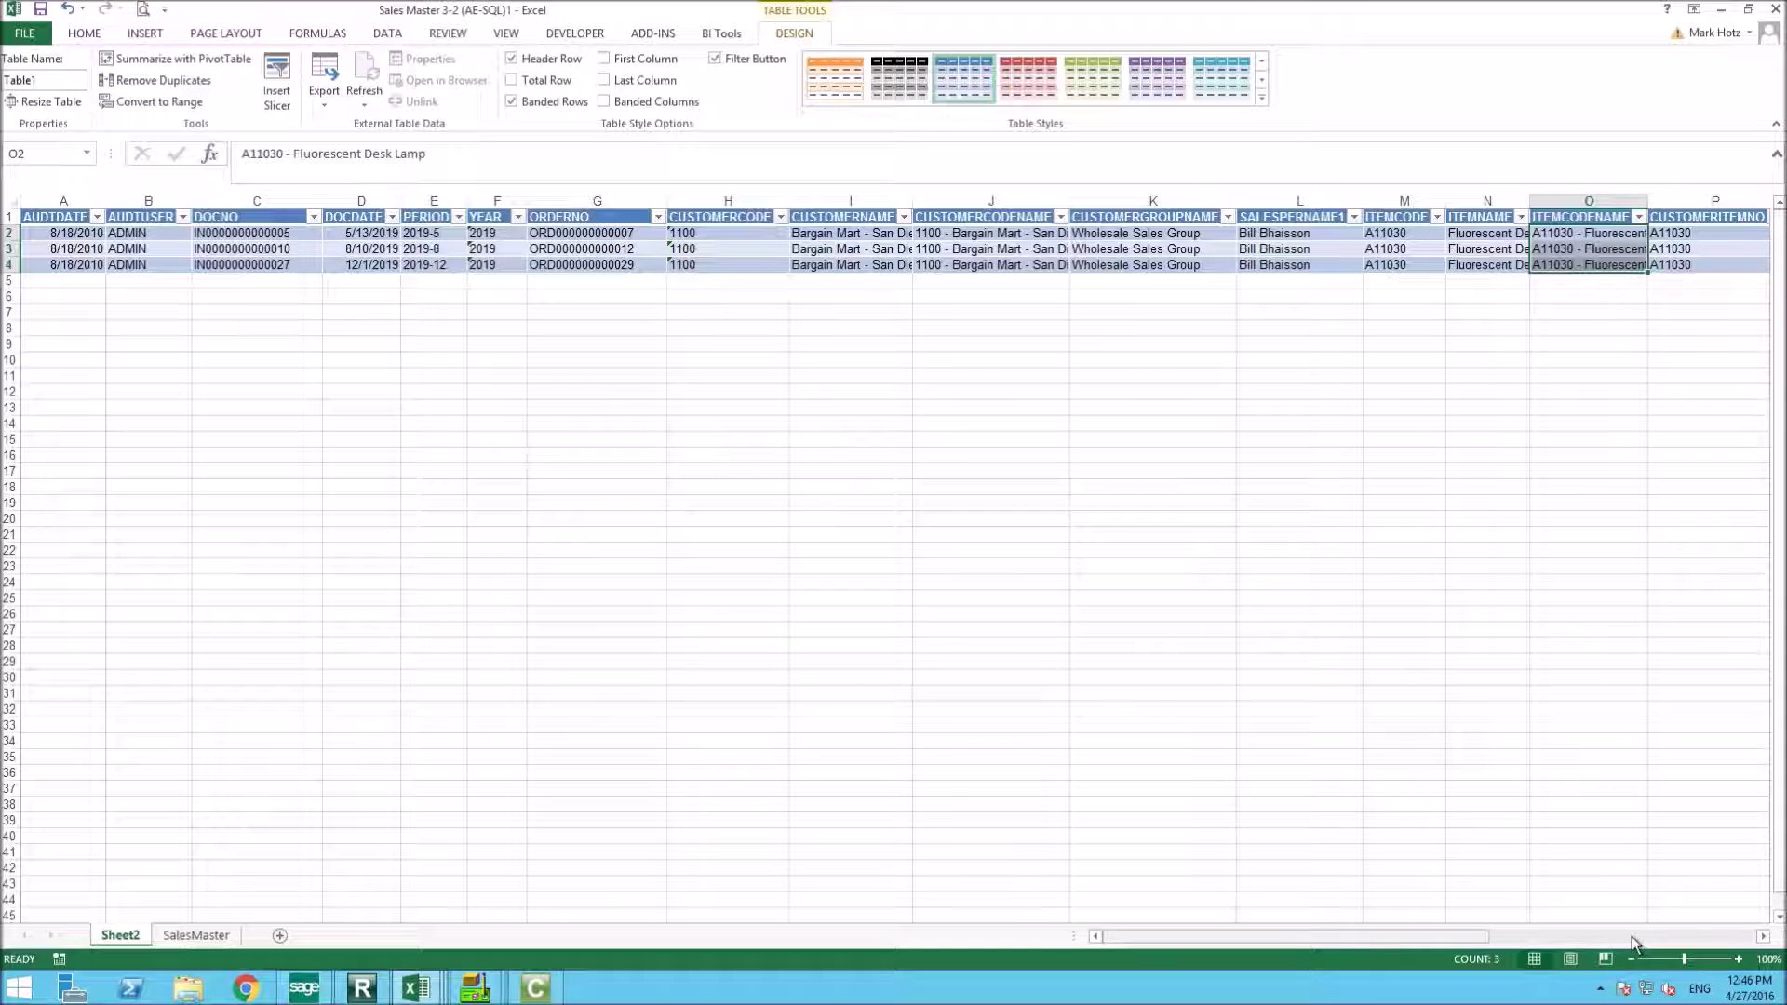
- View the detail table's remaining item, location and line amount columns and switch to the Sage 300 Intelligence Report Manager
click(1710, 937)
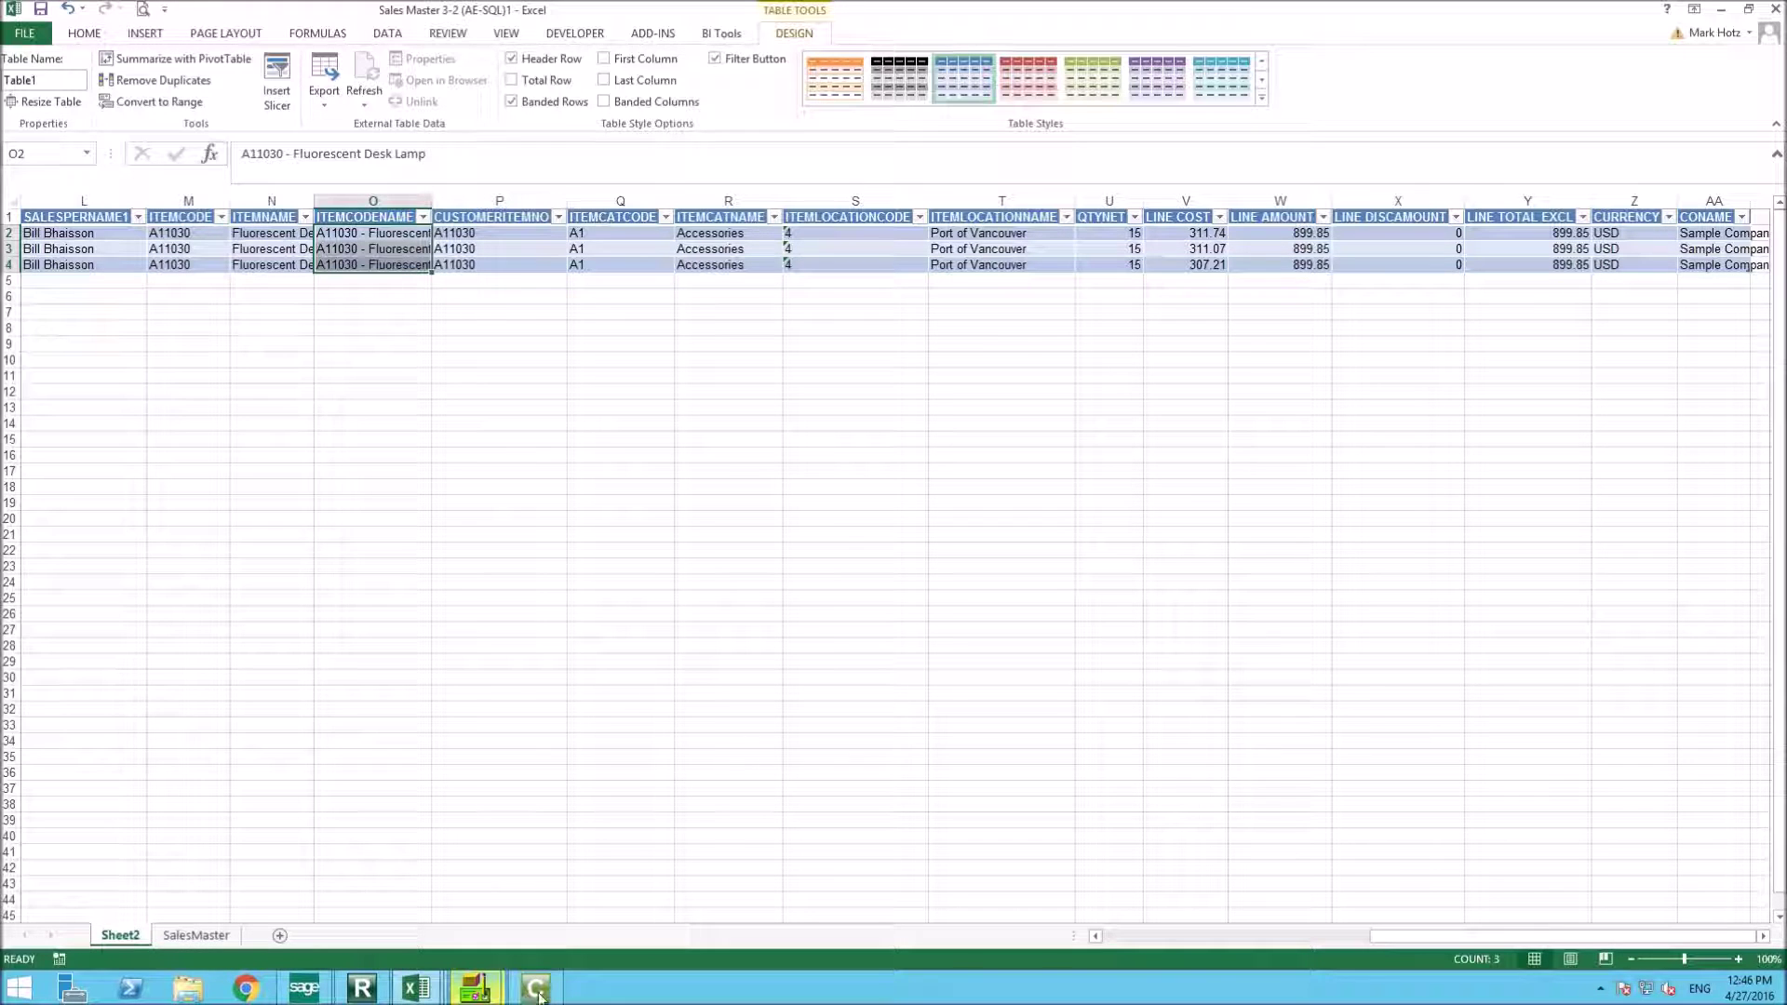
click(384, 999)
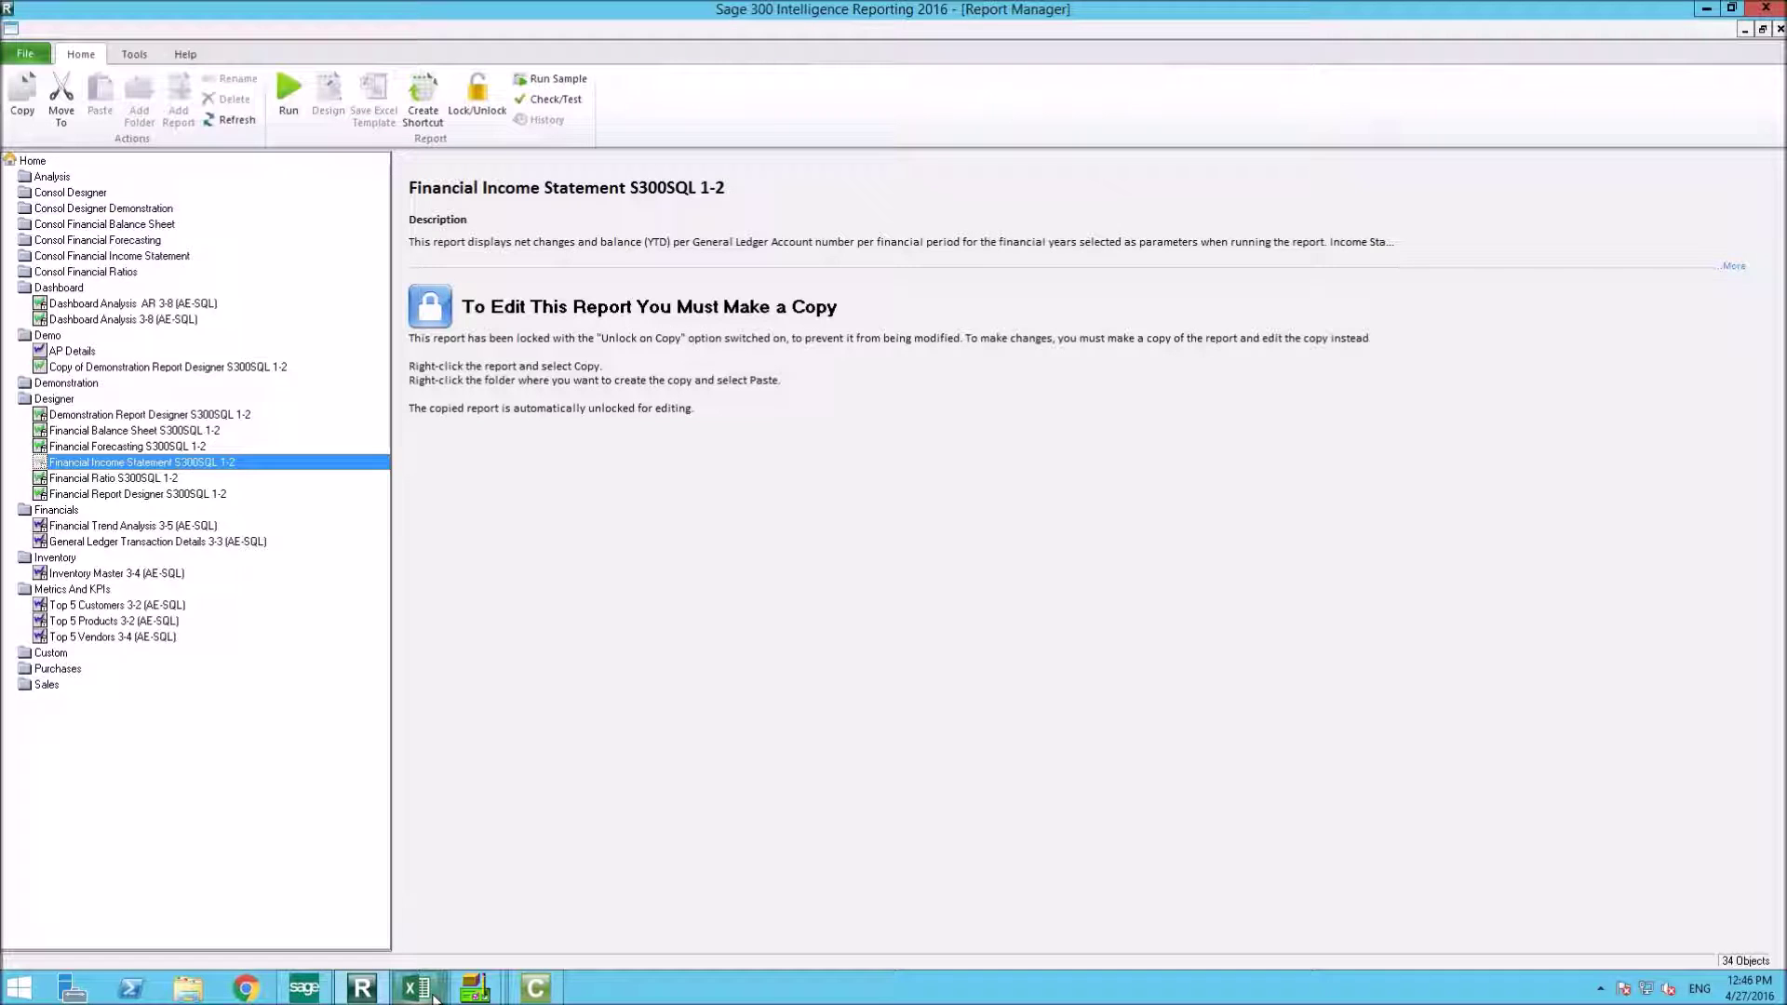
- Switch to the Sales Master 3-2 workbook in Excel and examine the SalesMaster sheet's available PivotTable fields
mouse_move(434, 998)
click(109, 885)
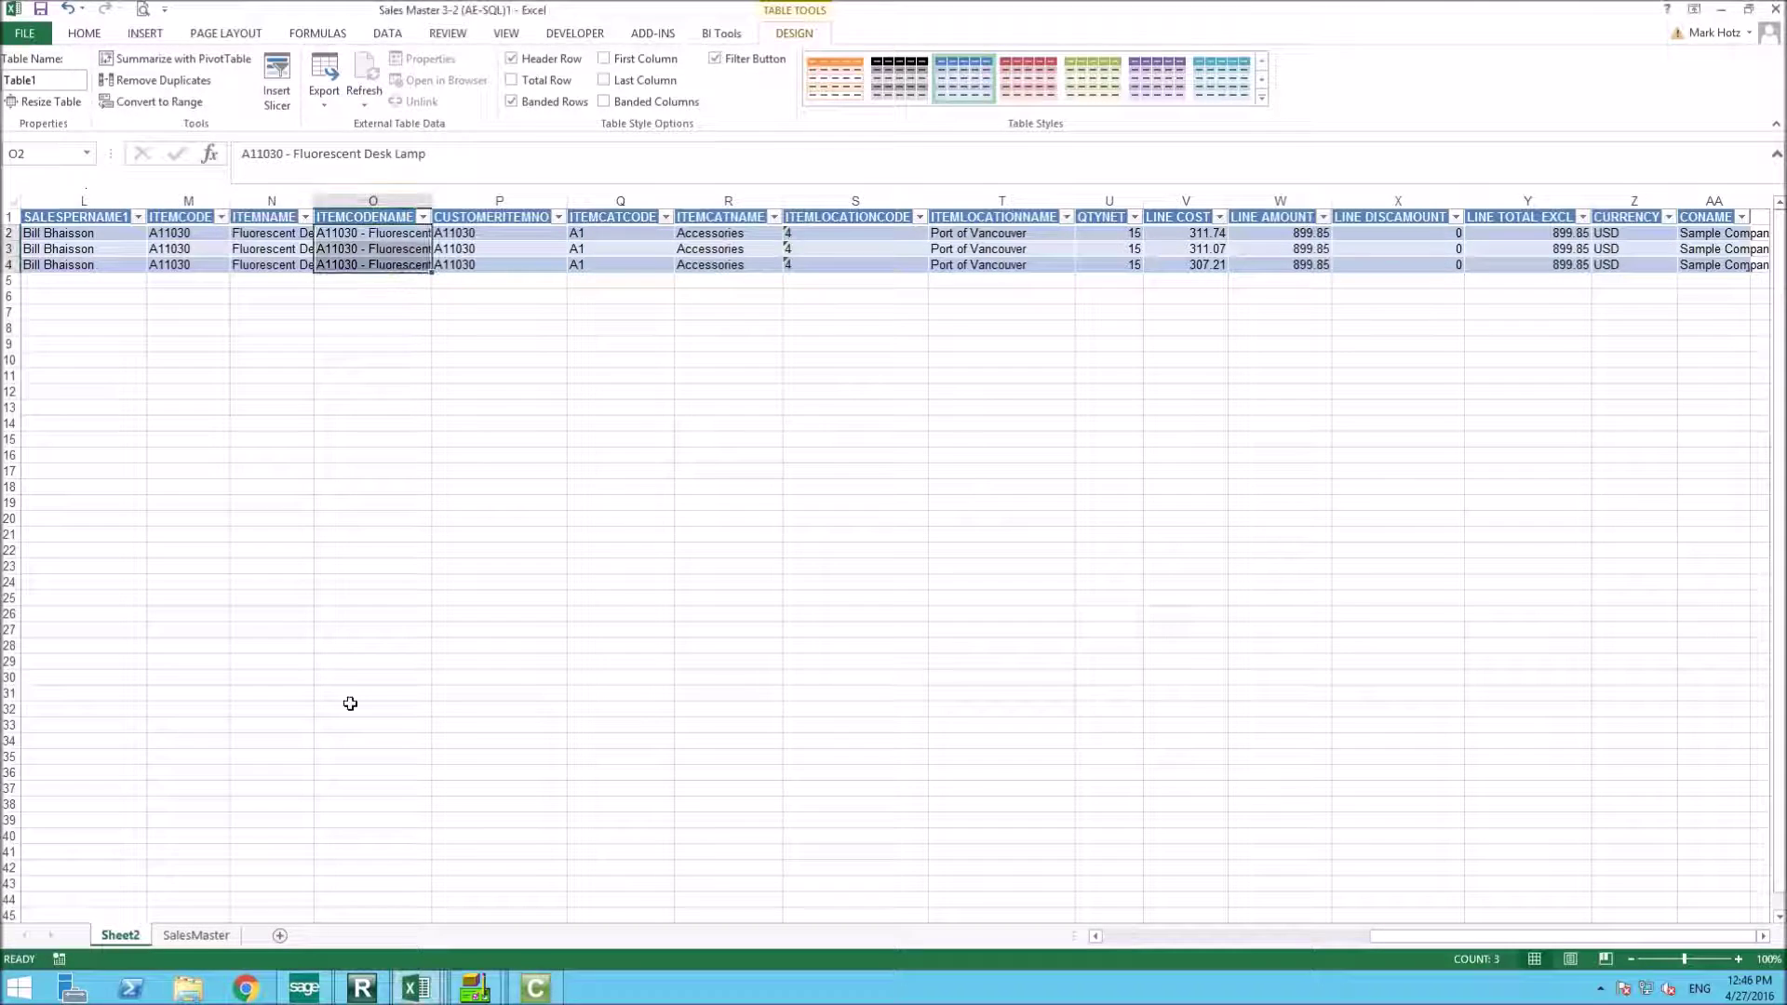
click(195, 934)
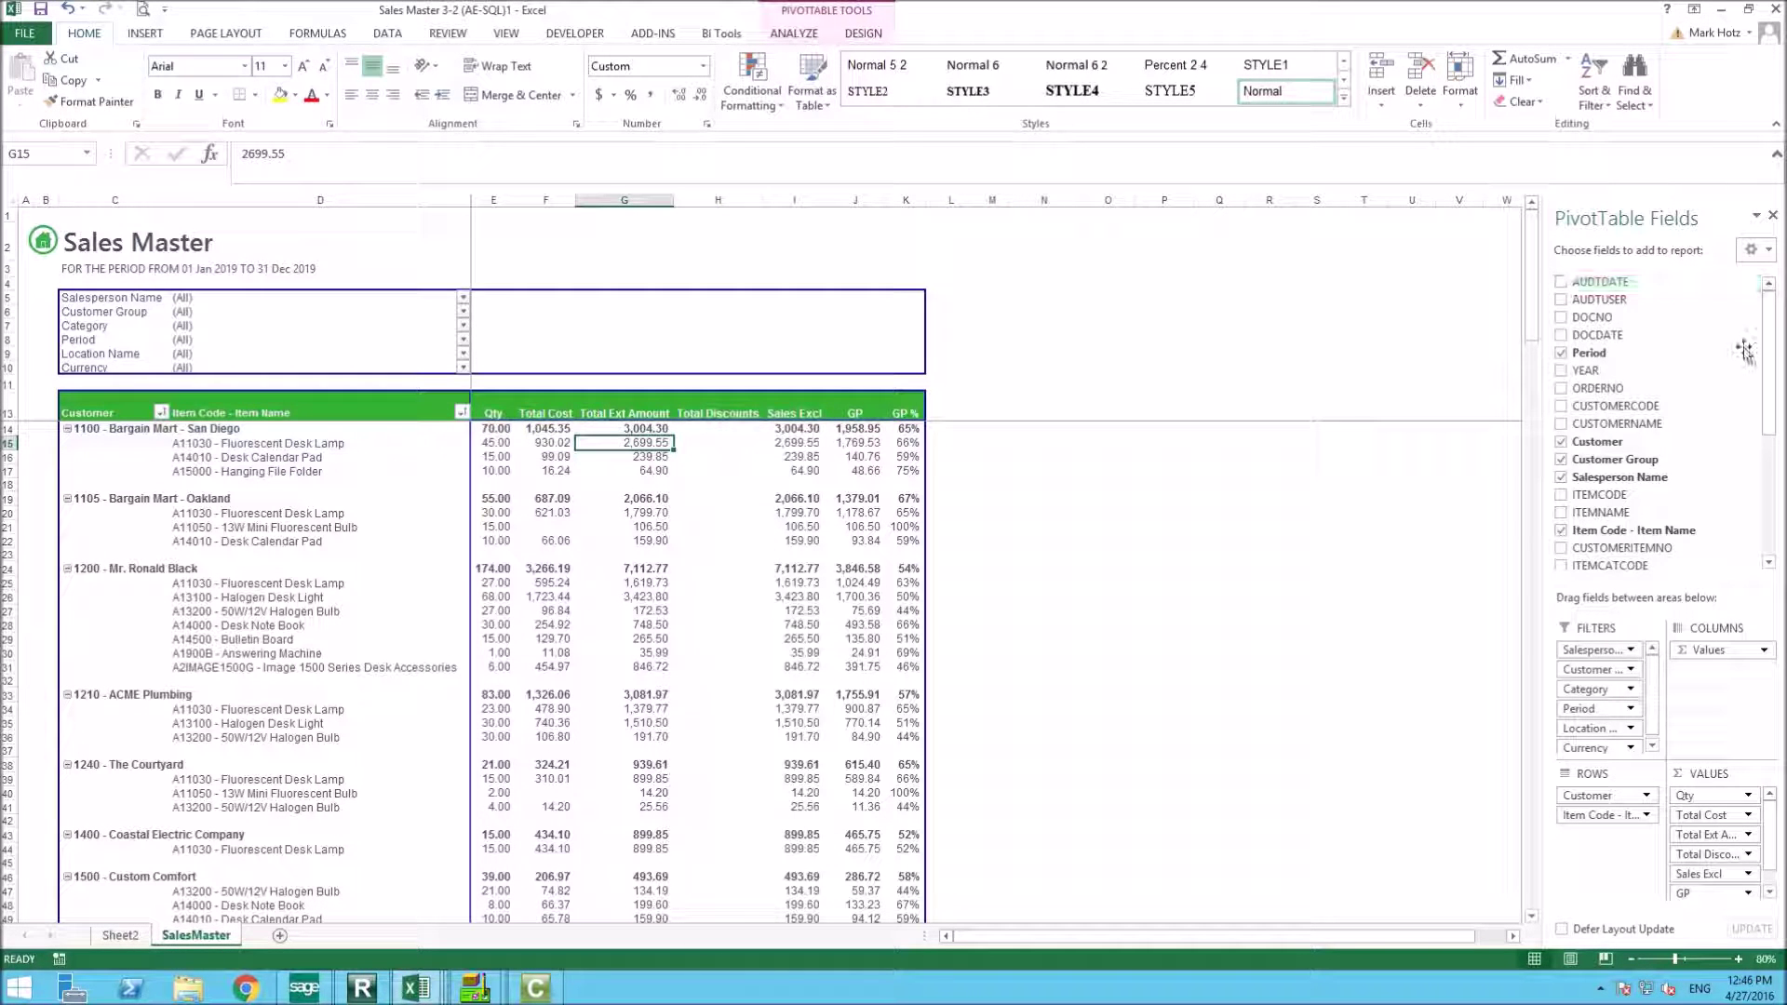
mouse_move(1777, 335)
mouse_down()
mouse_move(1770, 540)
mouse_move(1778, 330)
mouse_up()
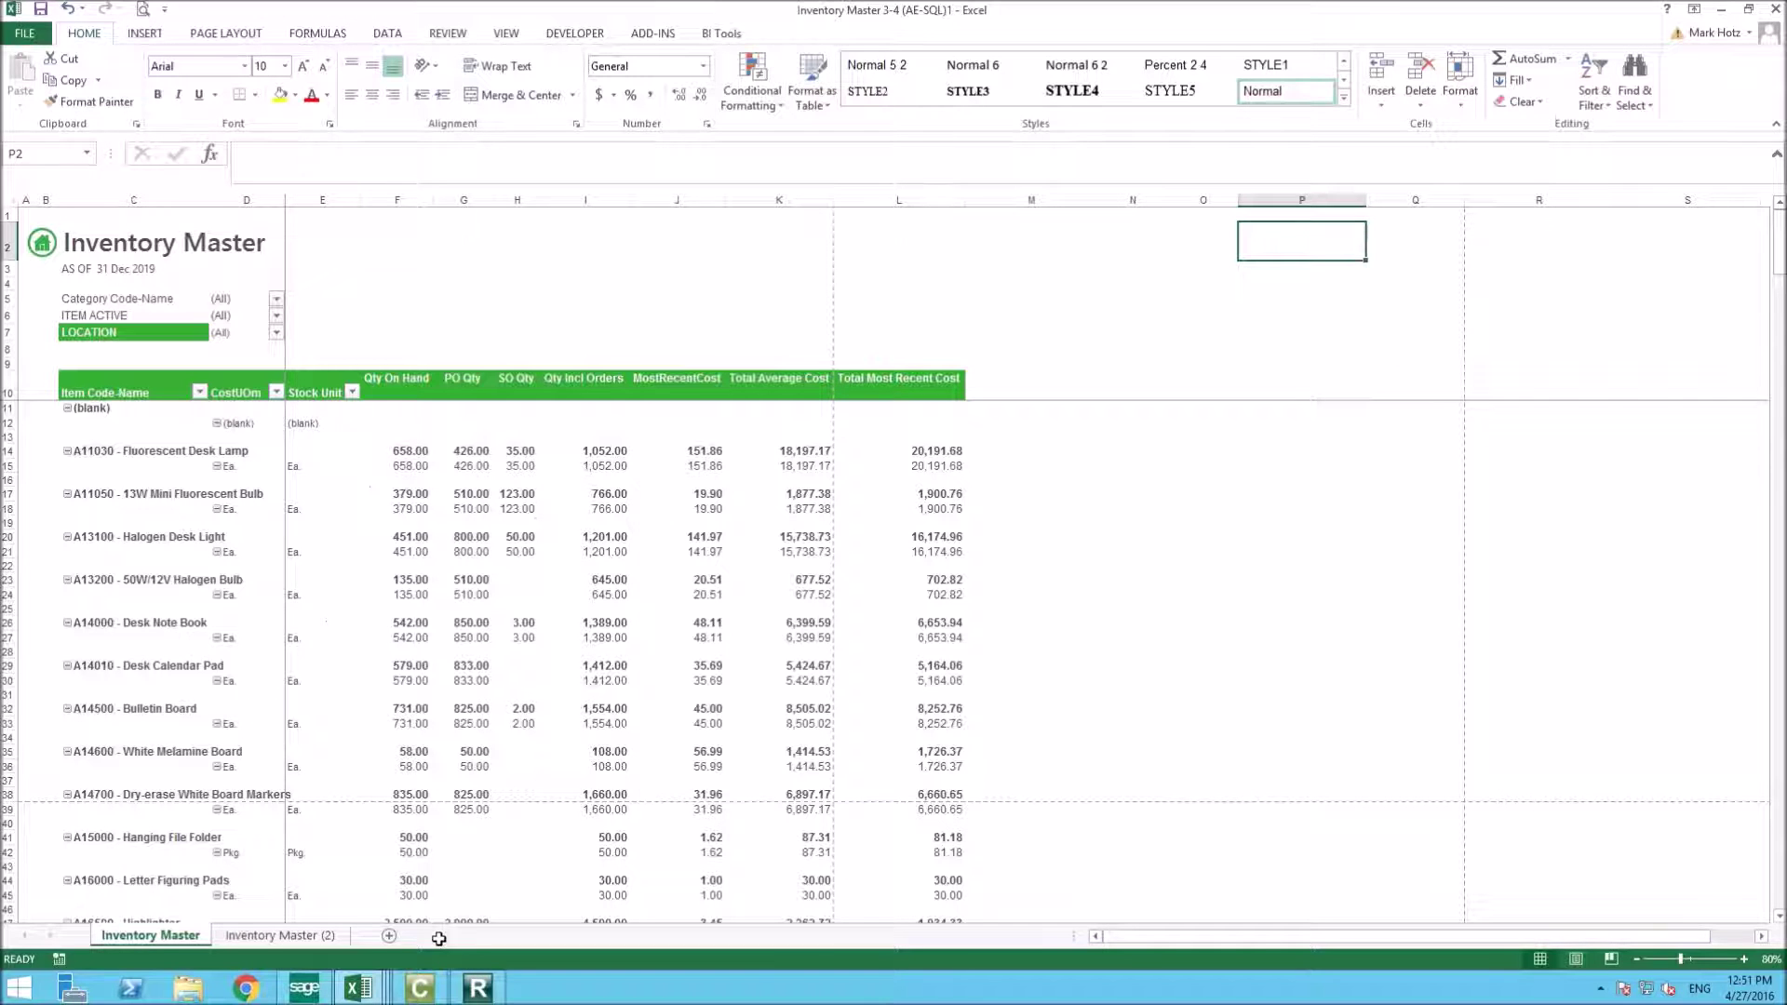
- In Report Manager, save the Inventory Master 3-4 (AE-SQL)1 workbook as the Computrack Inventory Master report's template, clearing its second sheet and replacing Inventory Master.xltx
click(478, 241)
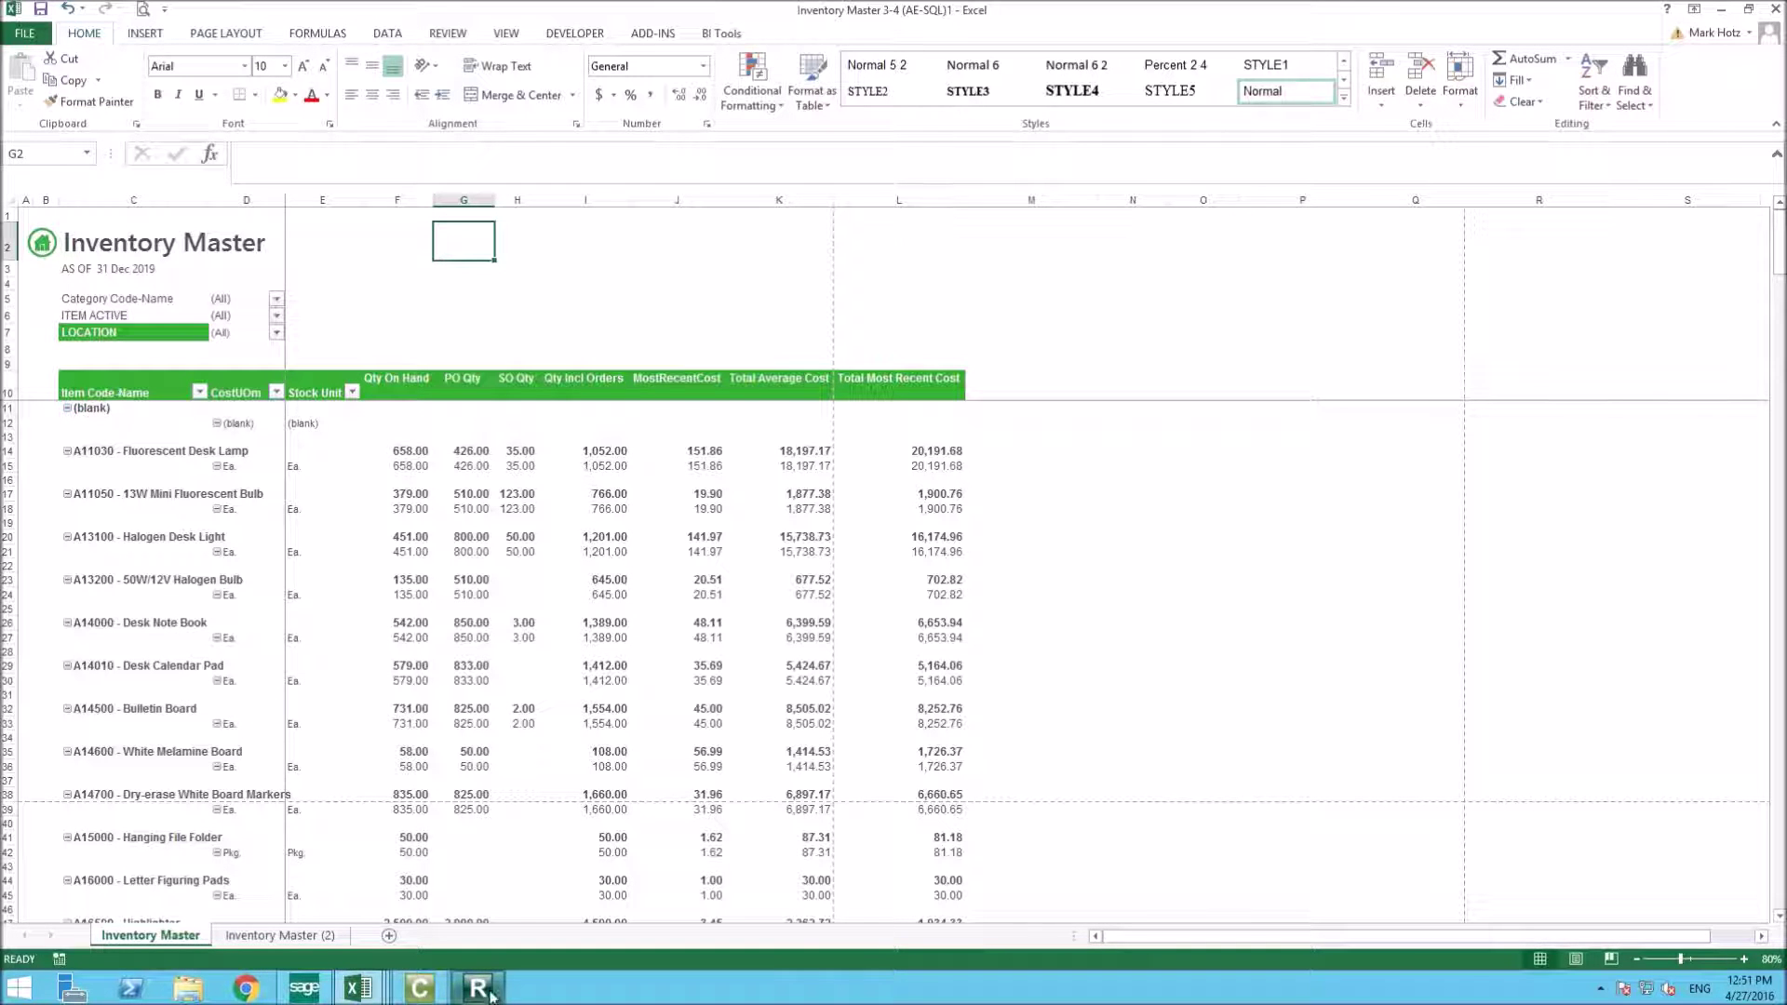
mouse_move(490, 994)
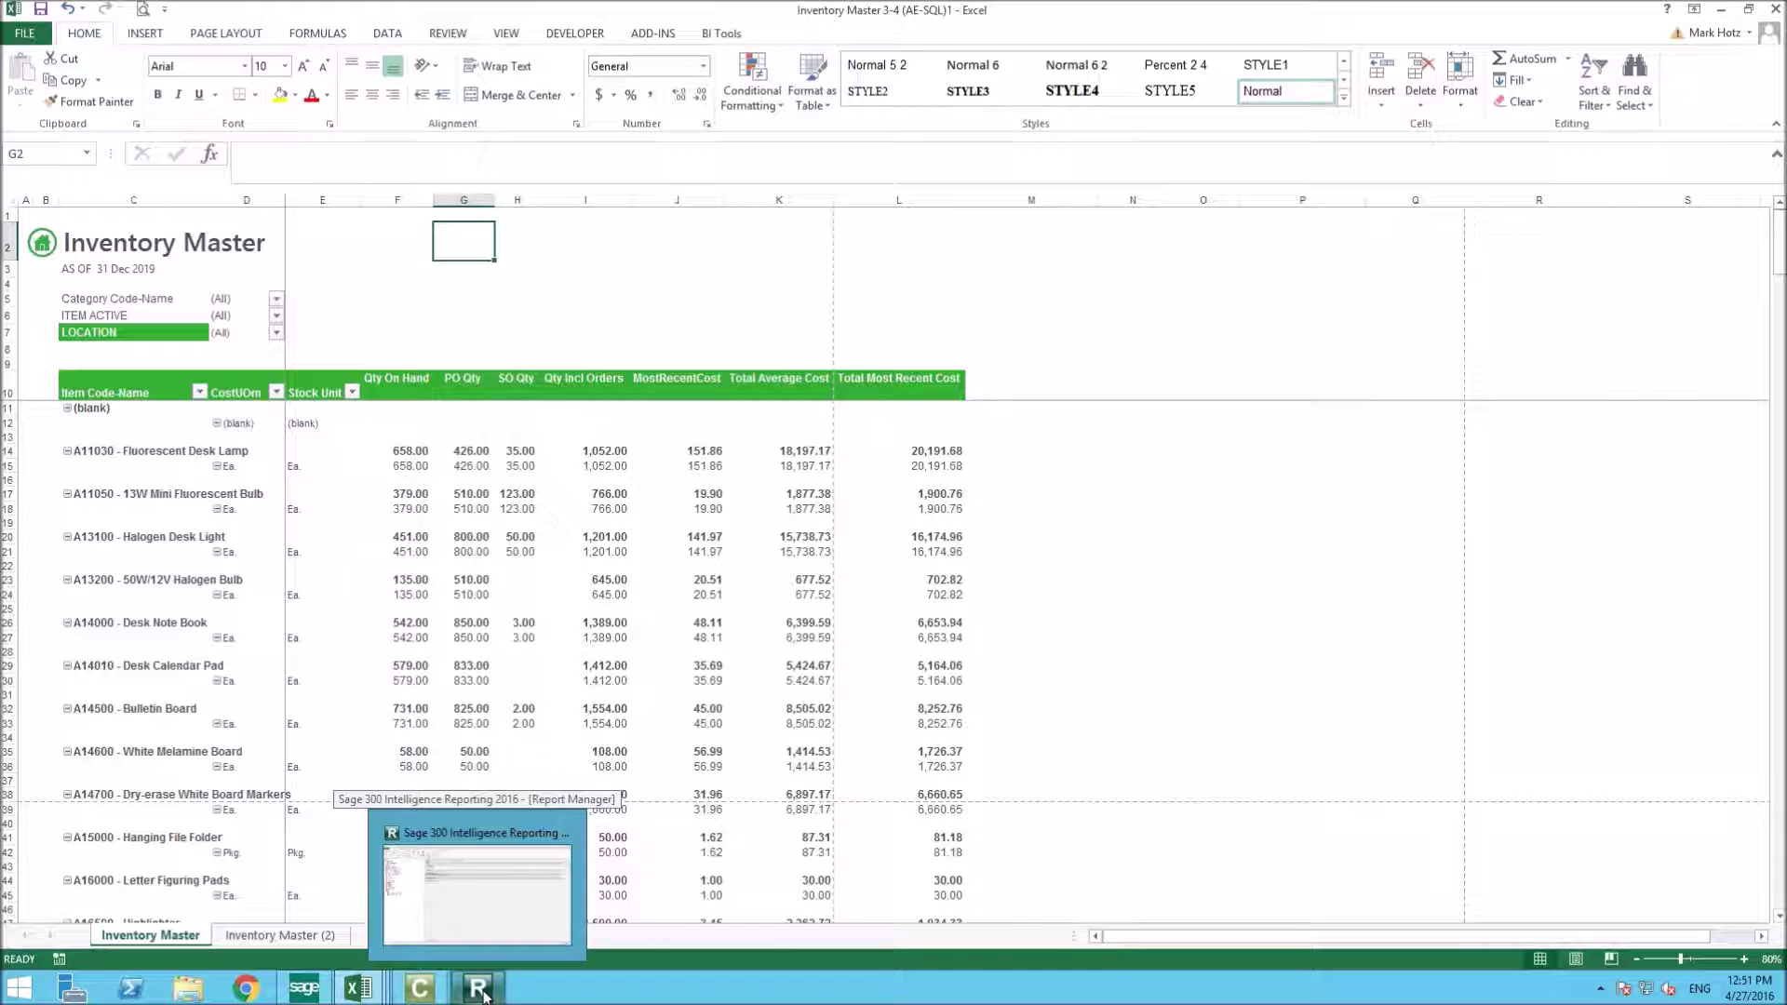
click(480, 990)
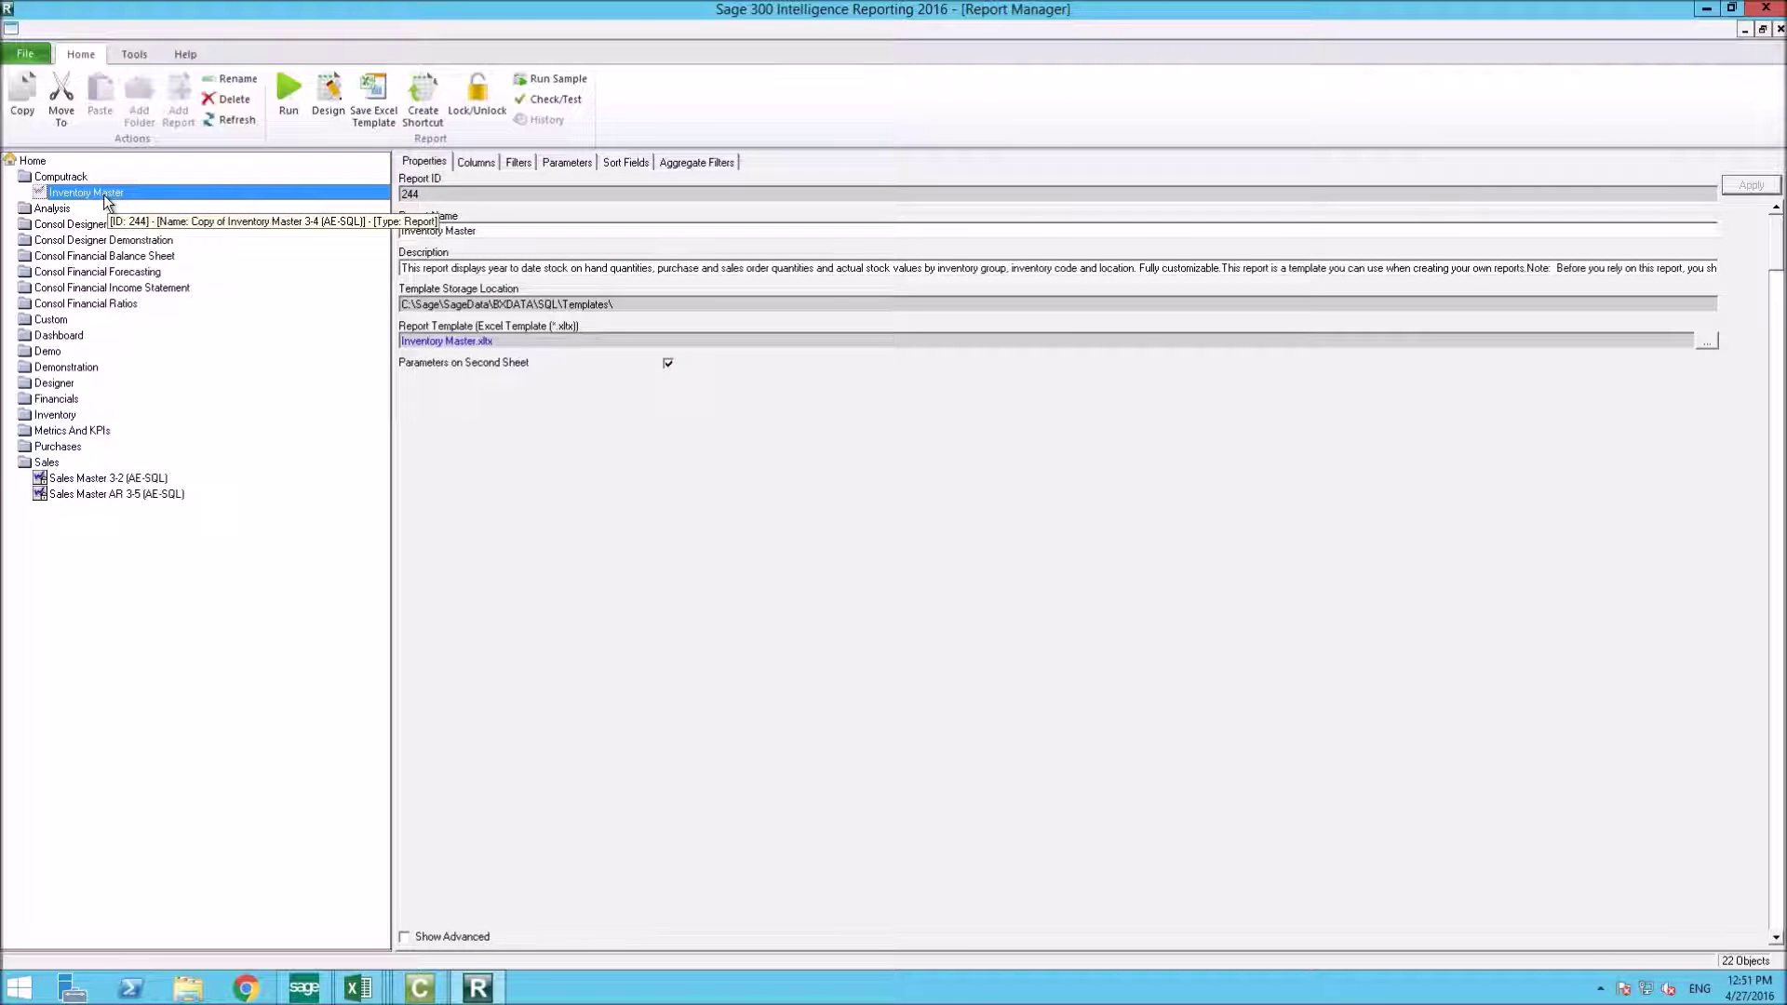
click(373, 93)
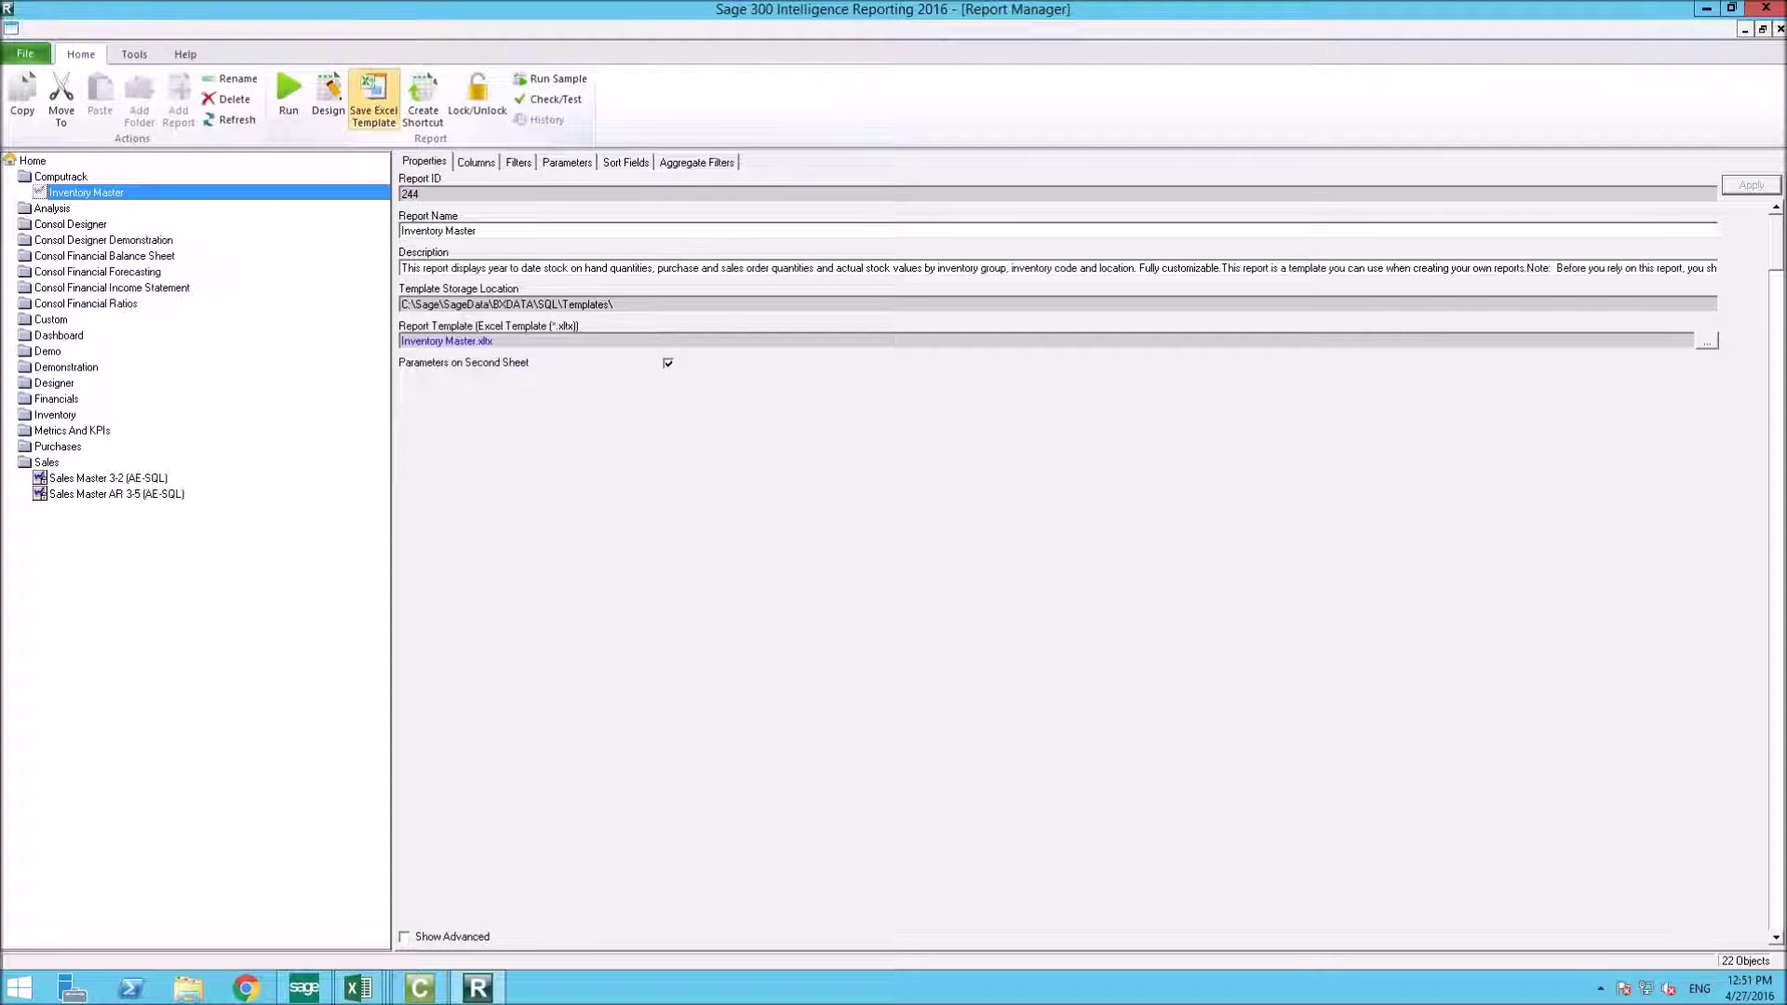
click(810, 455)
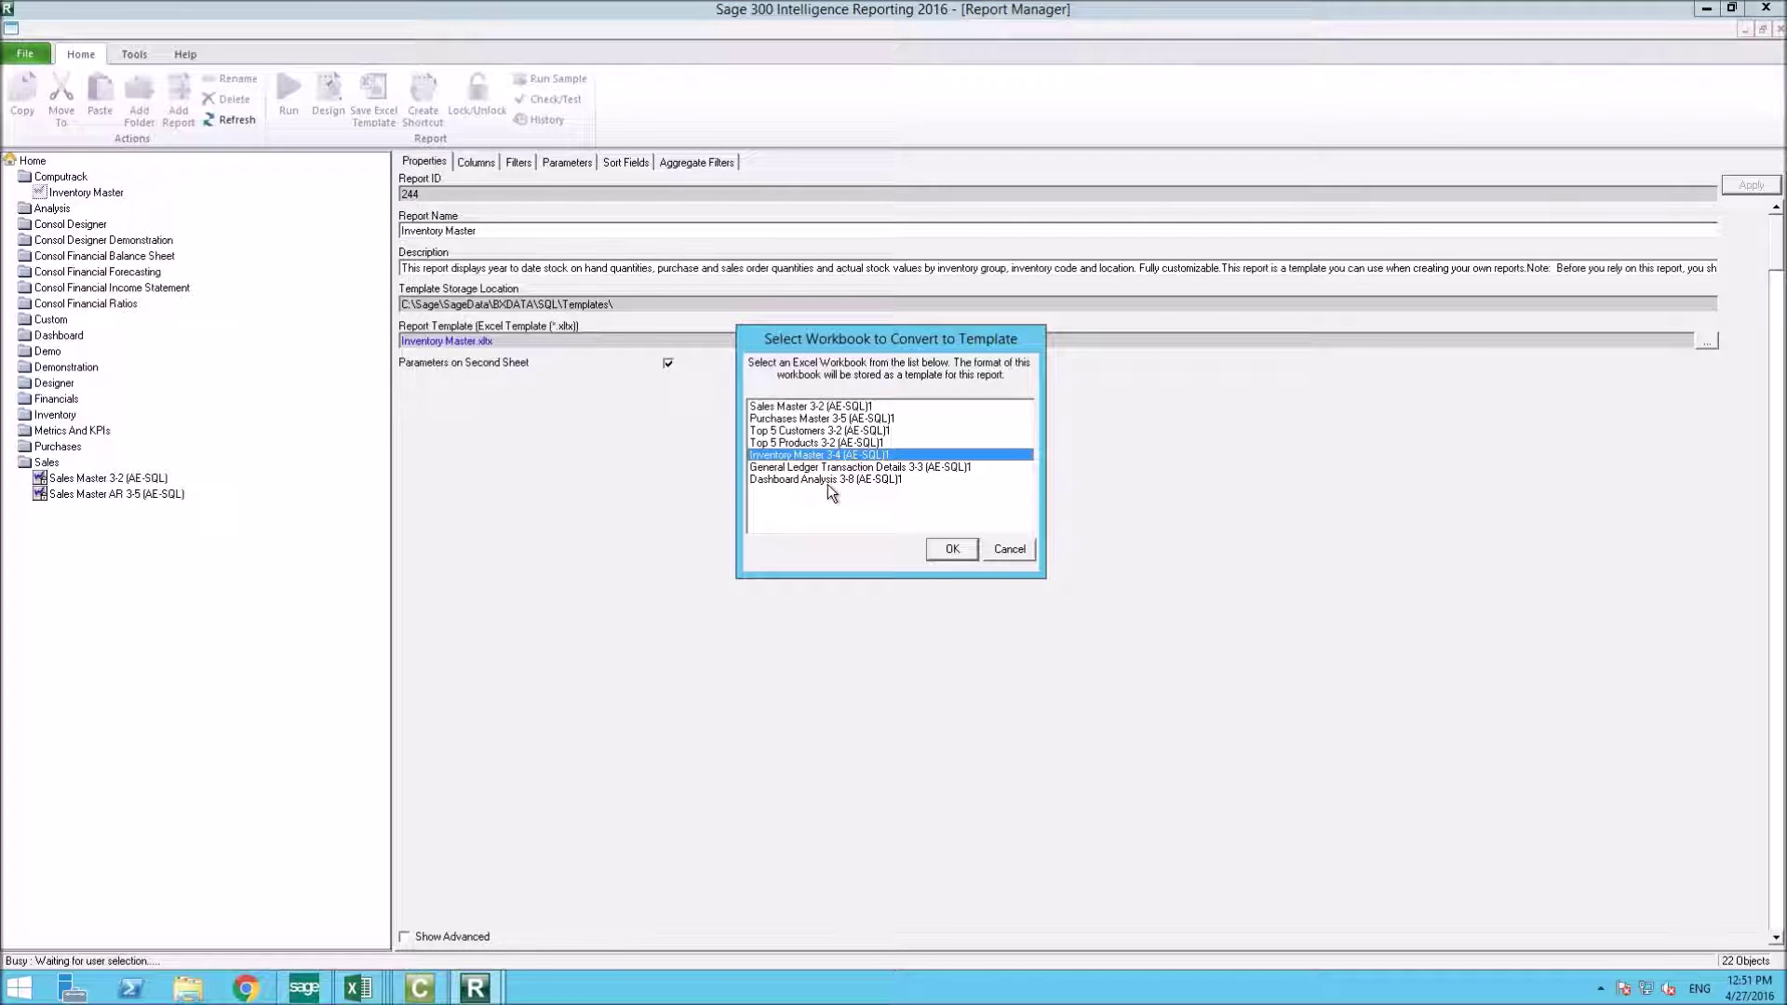
click(952, 549)
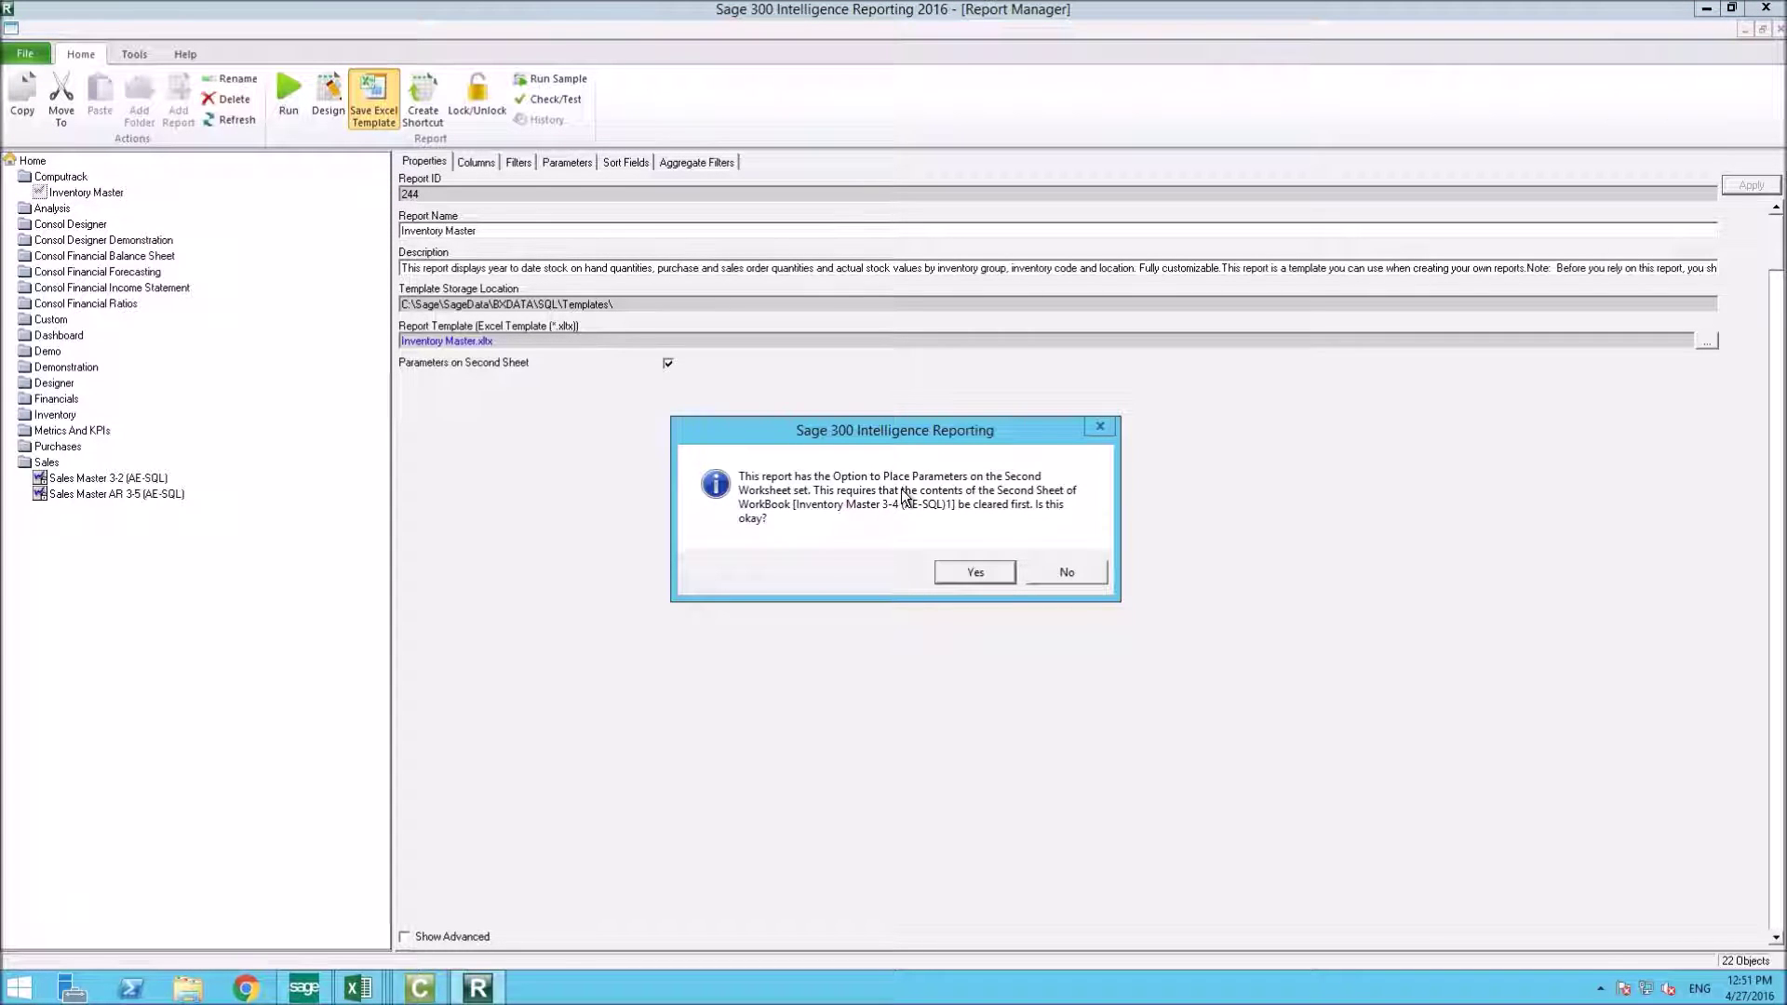
click(975, 573)
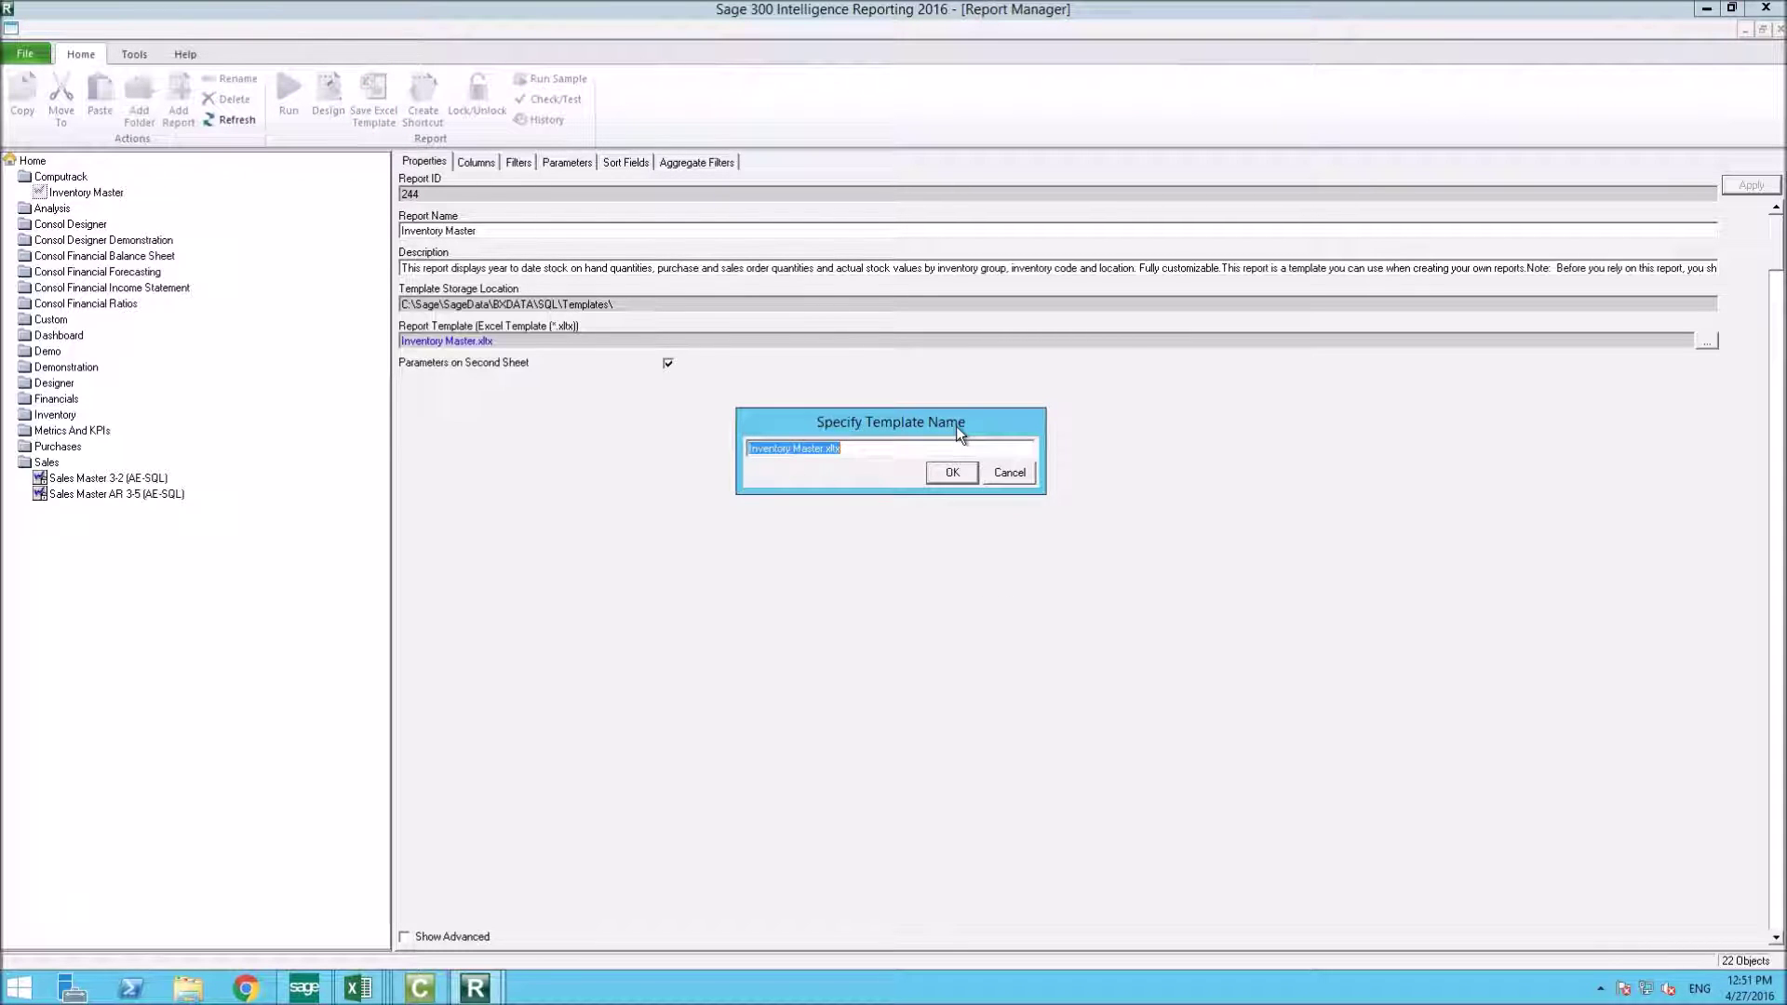
click(952, 472)
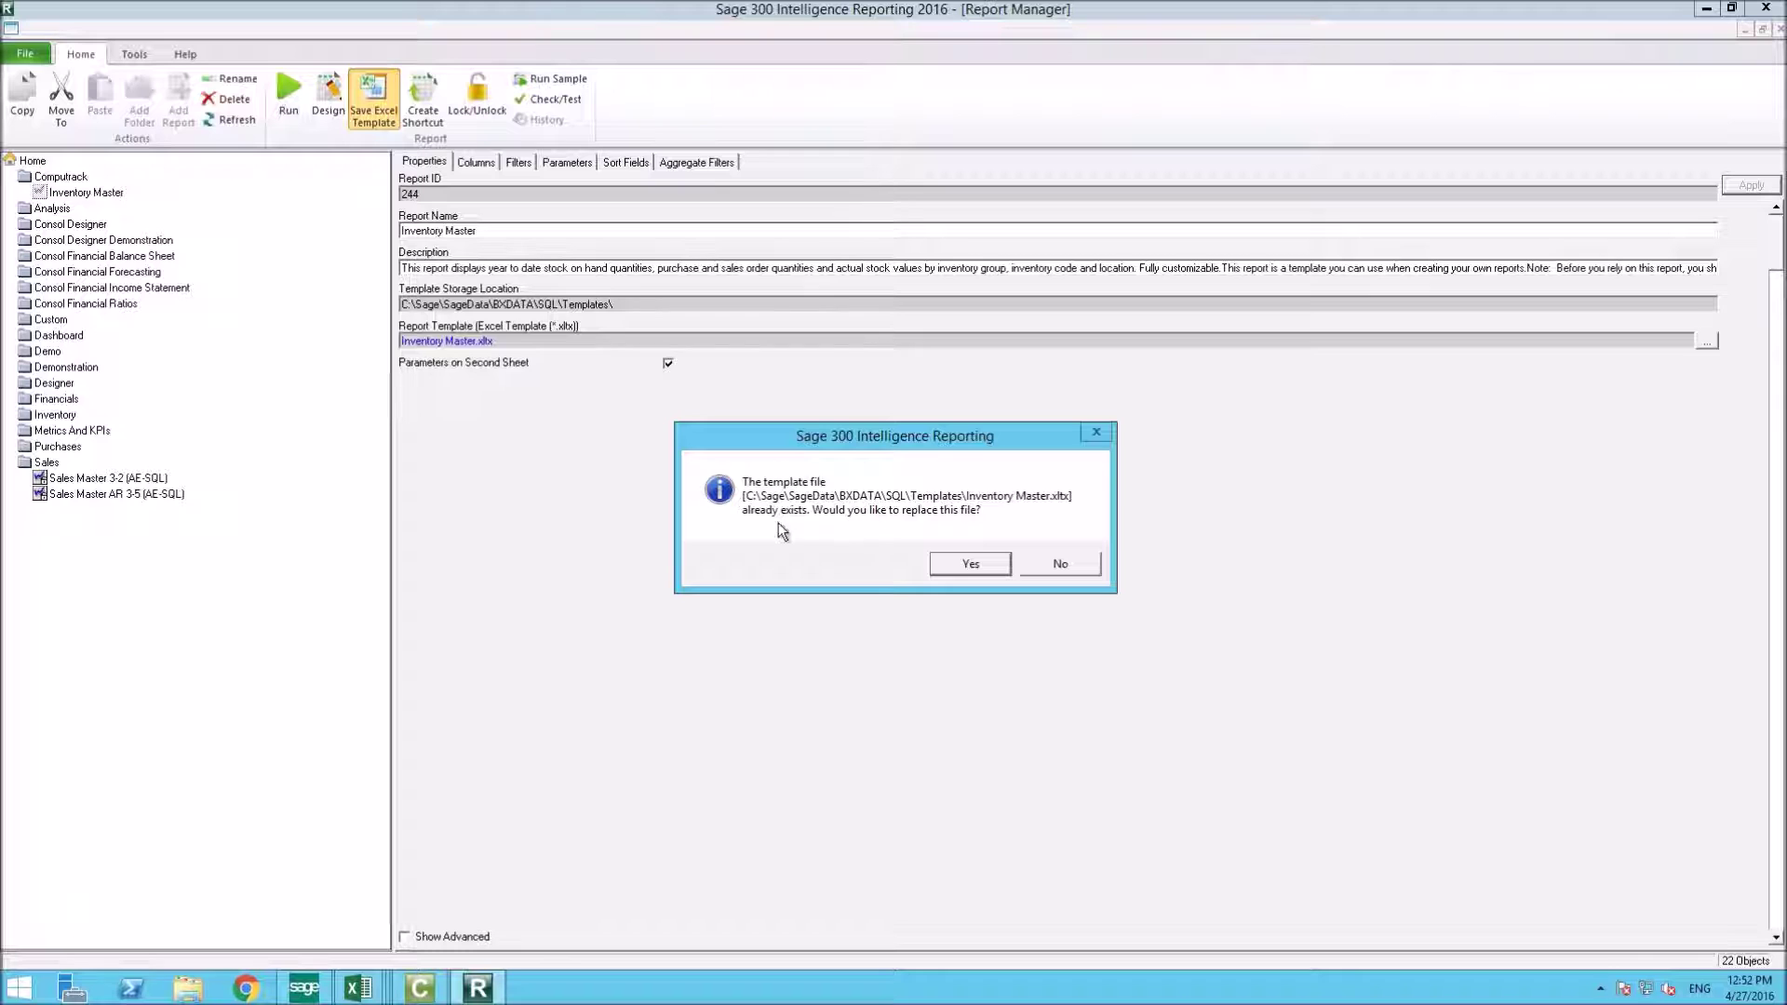
click(968, 565)
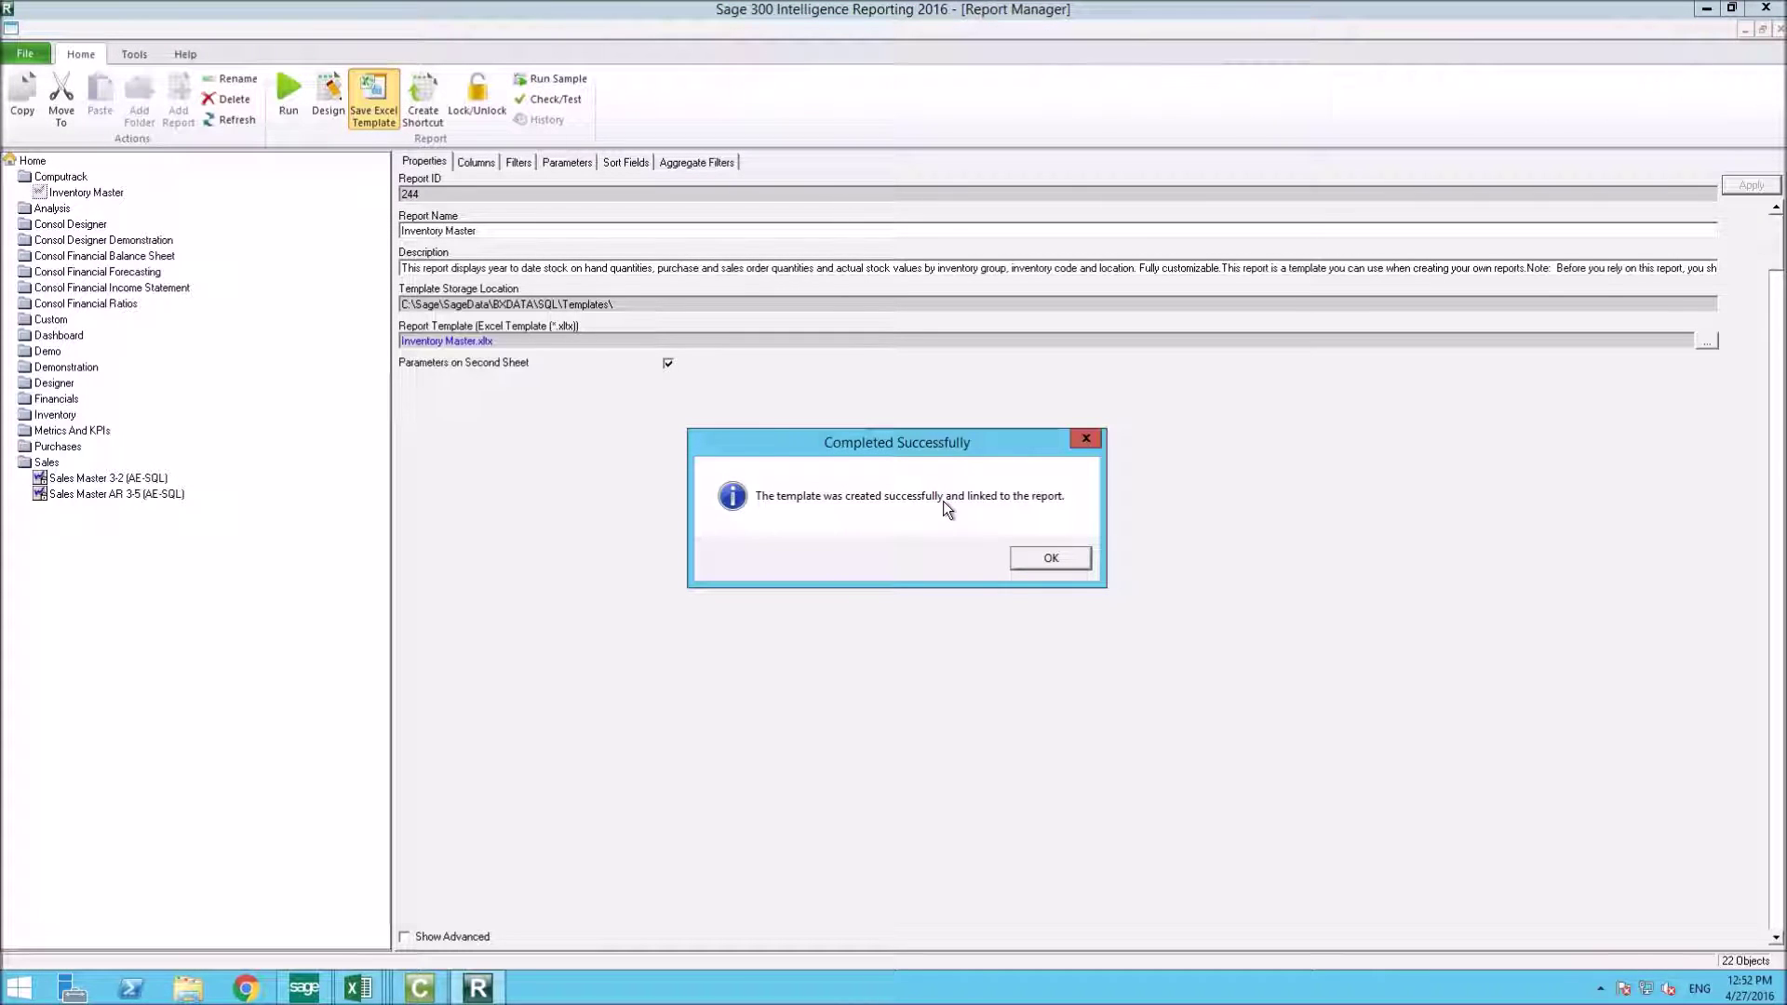
click(1043, 558)
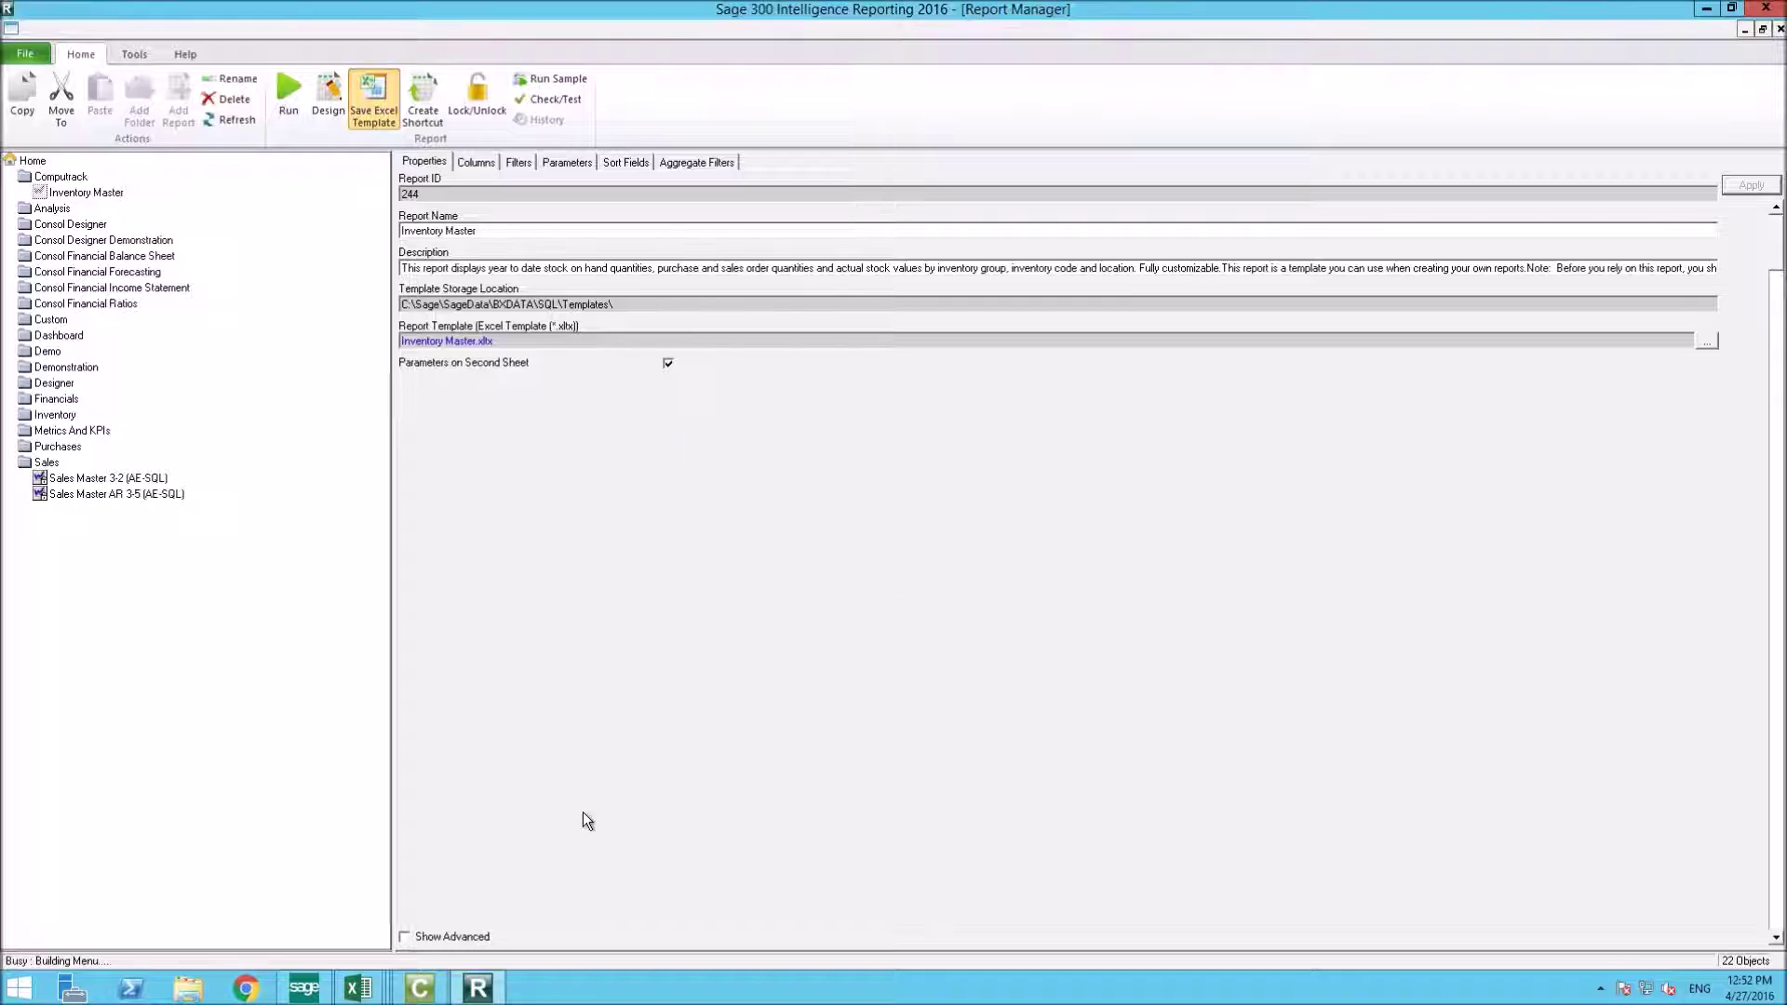
- Run the Computrack Inventory Master report and show the Inventory Master (2) sheet of the generated workbook
click(347, 991)
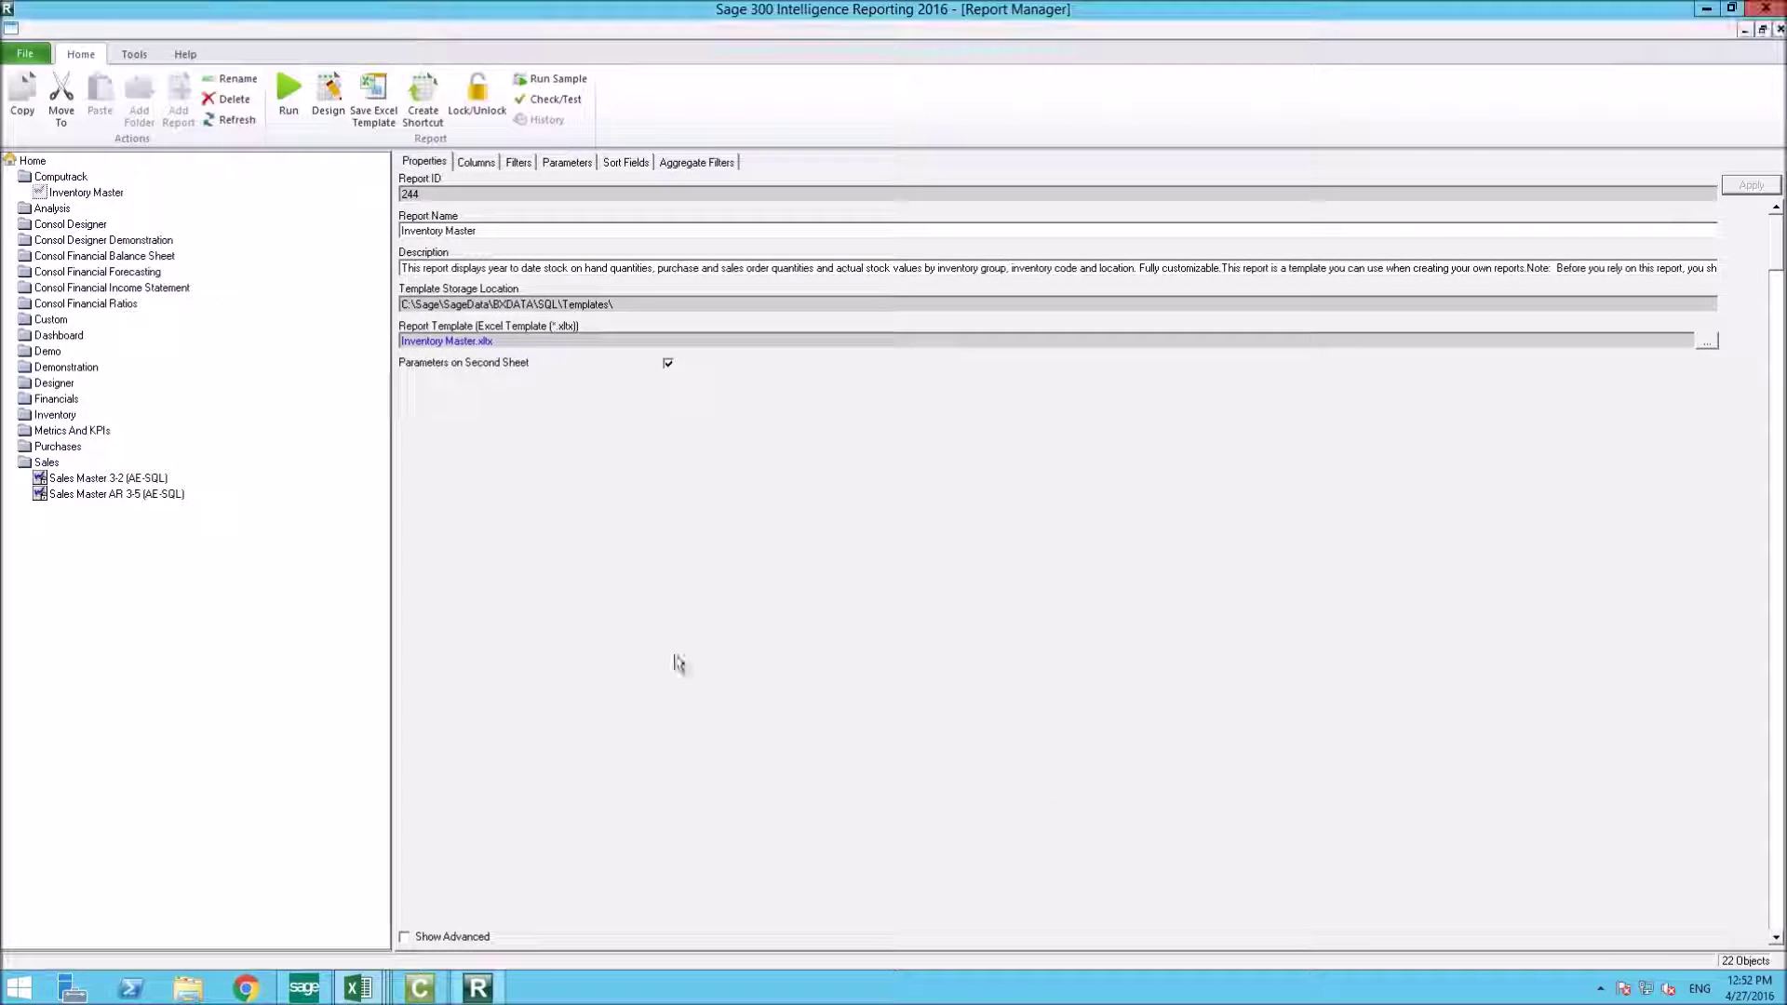
click(289, 87)
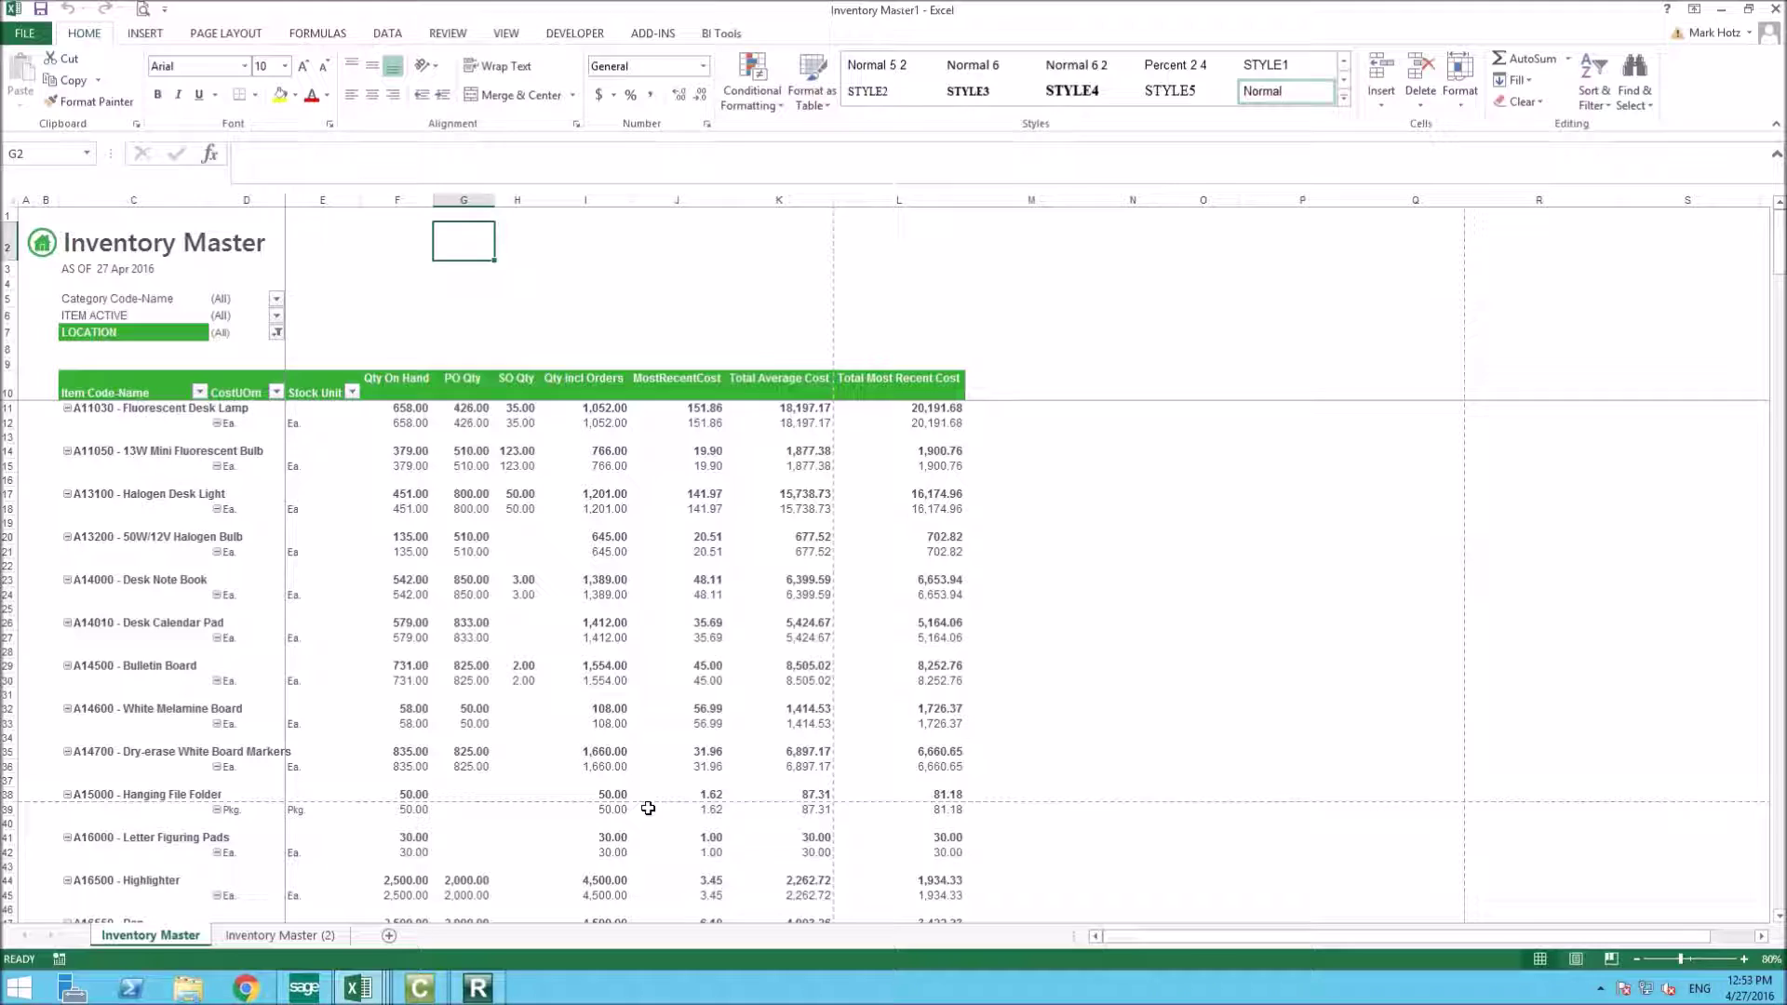
click(296, 935)
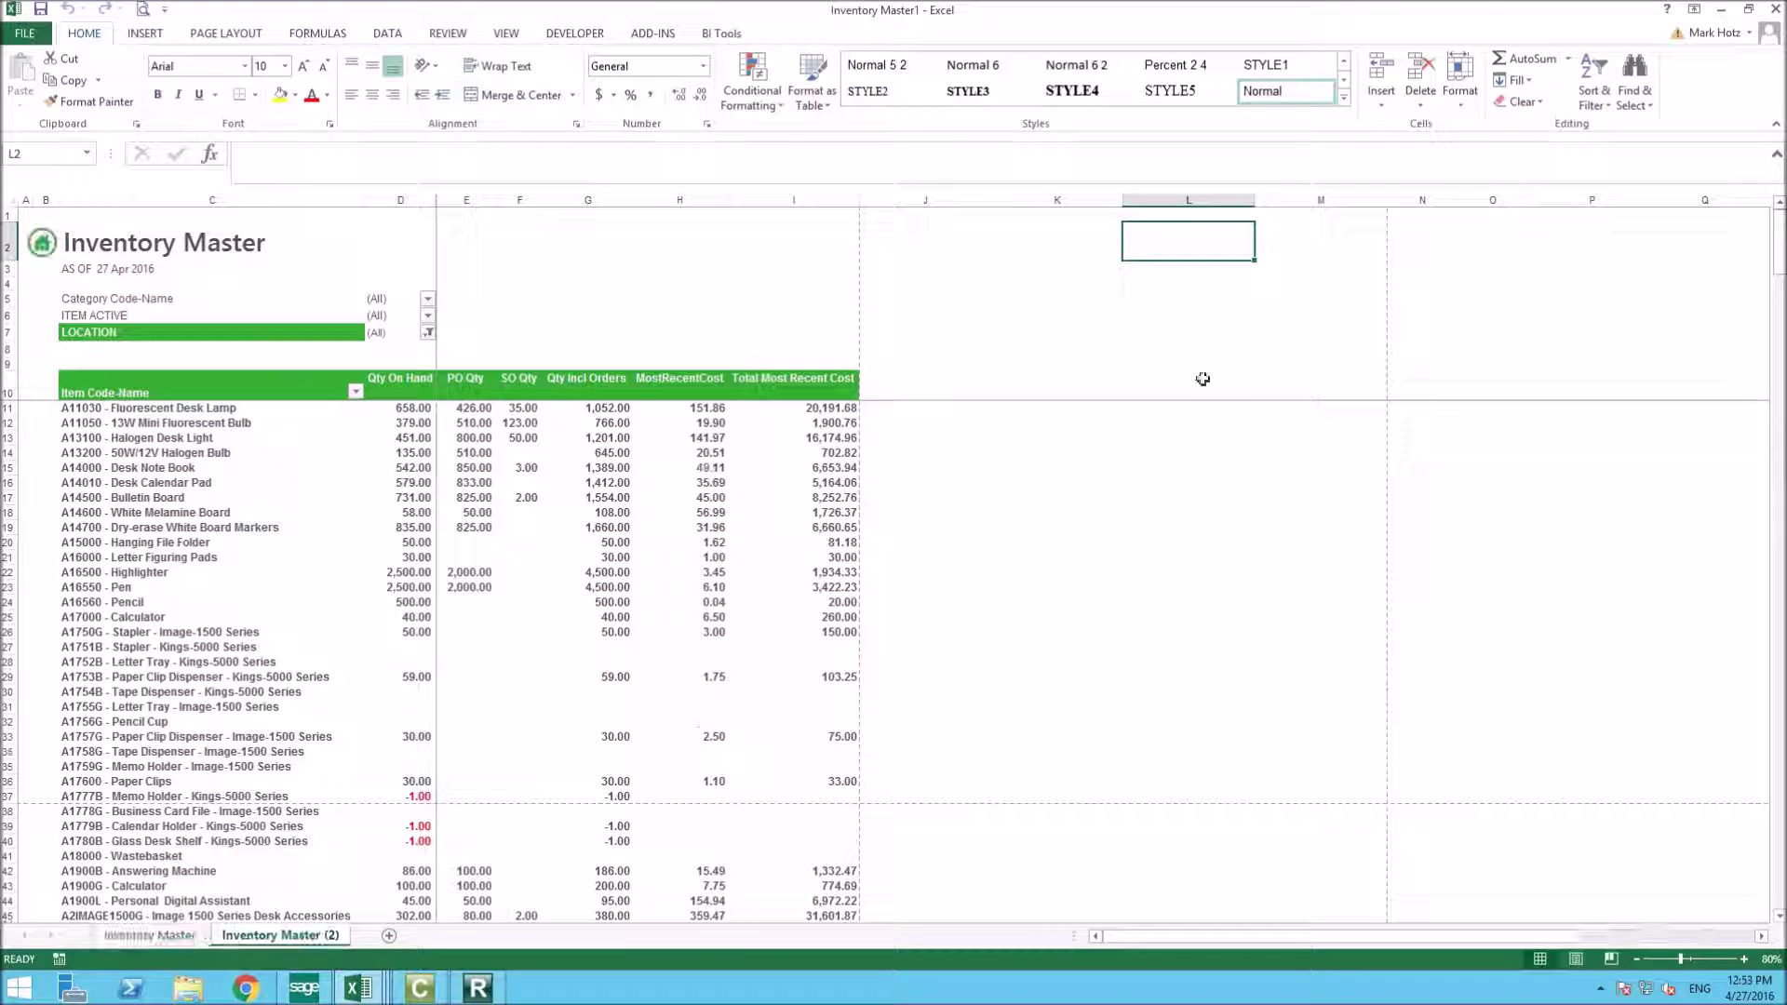
click(1289, 245)
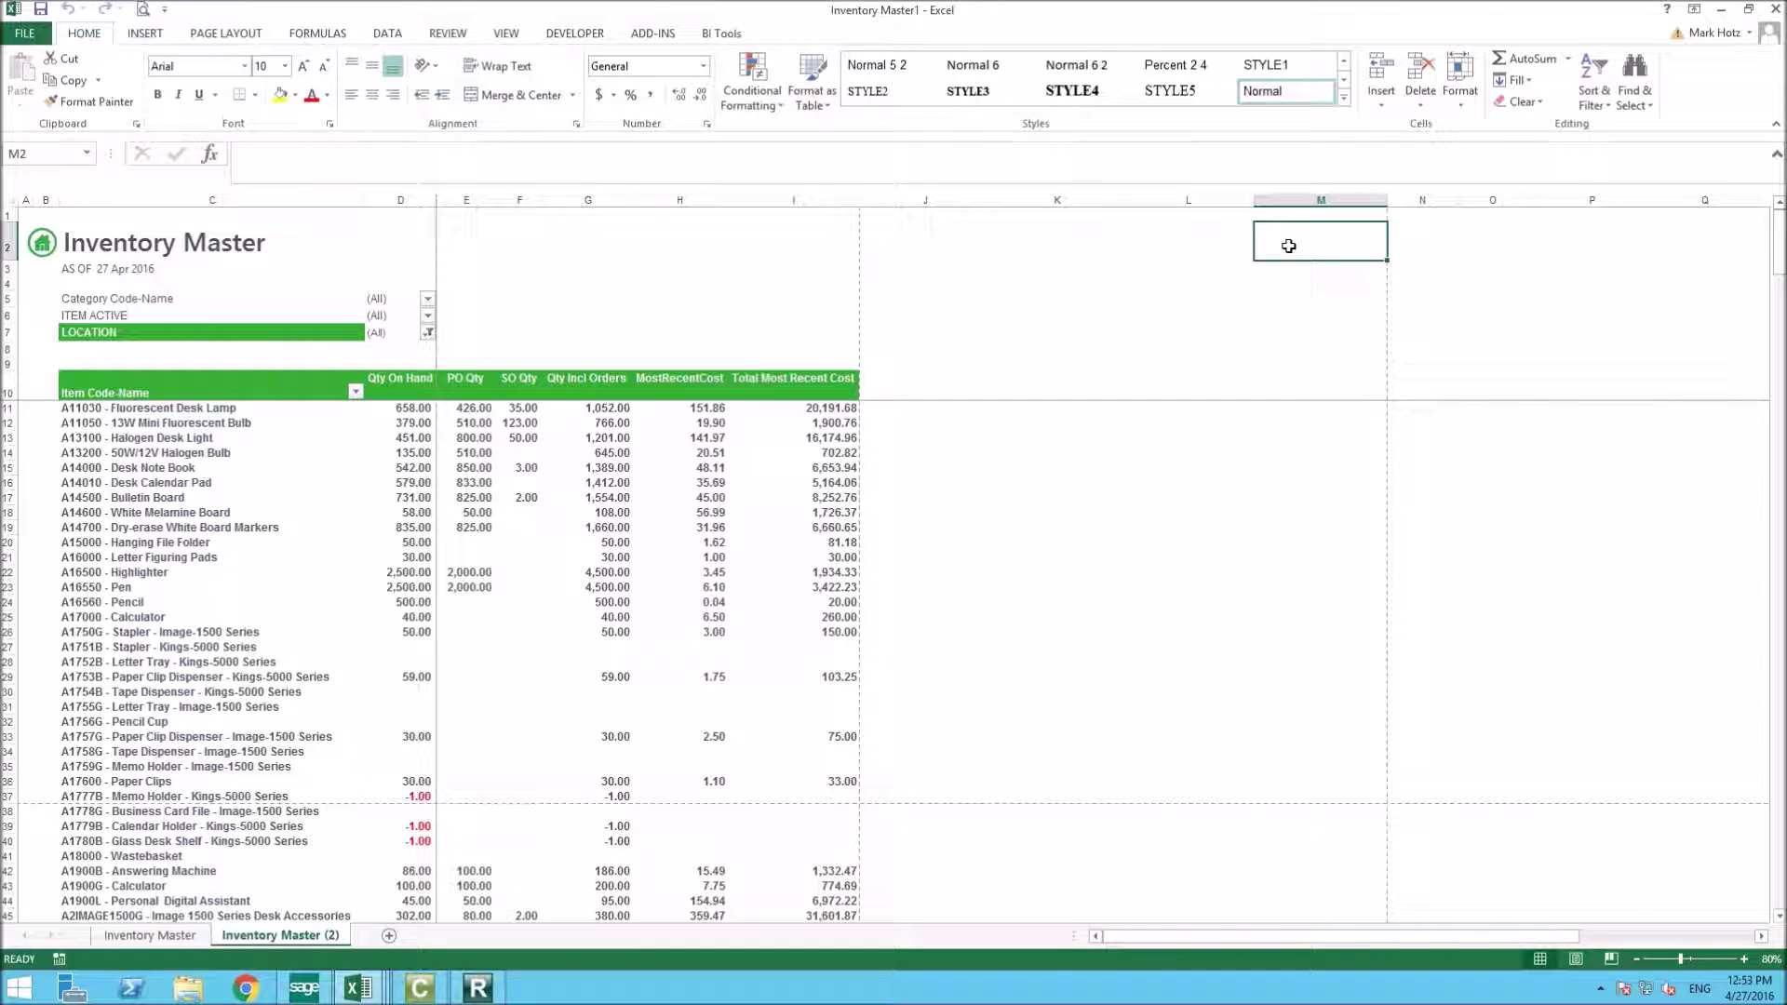